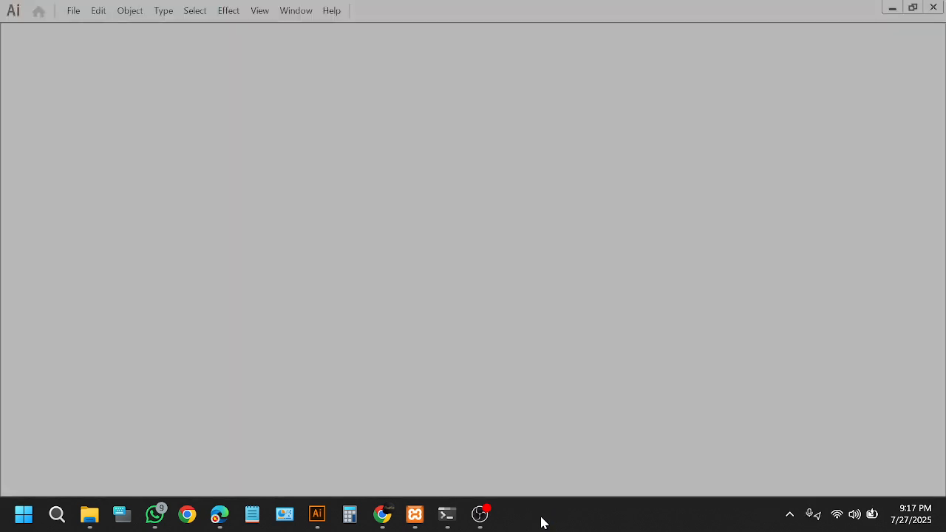
# Step: Switch to the Google Meet call and turn on the microphone
pyautogui.moveTo(220, 516)
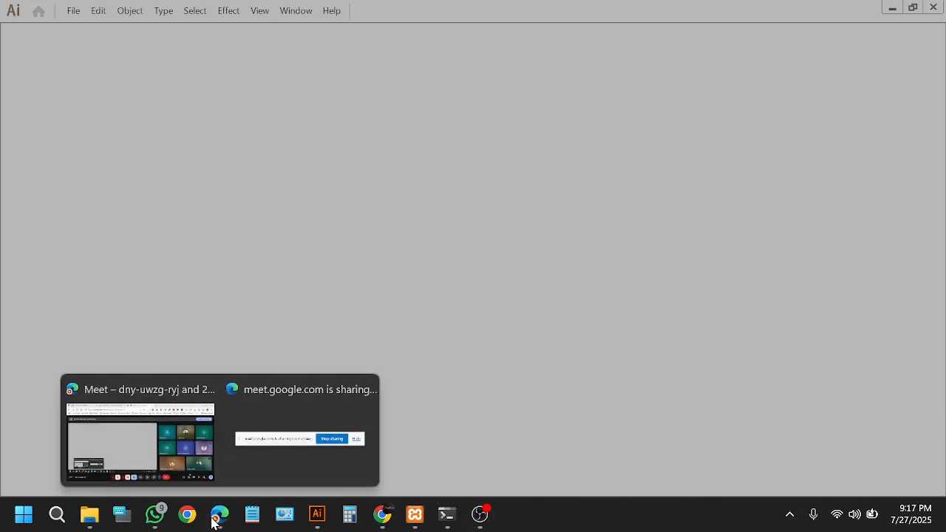
pyautogui.click(139, 441)
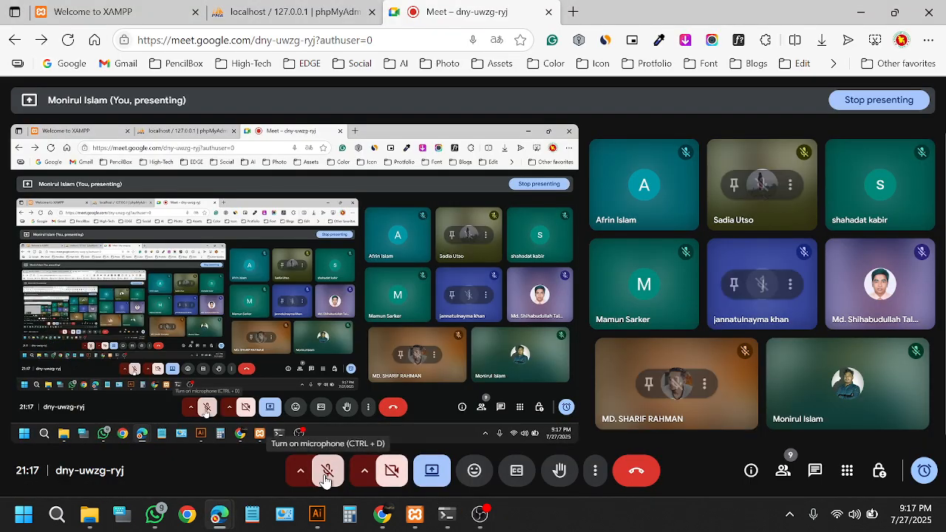
pyautogui.click(326, 474)
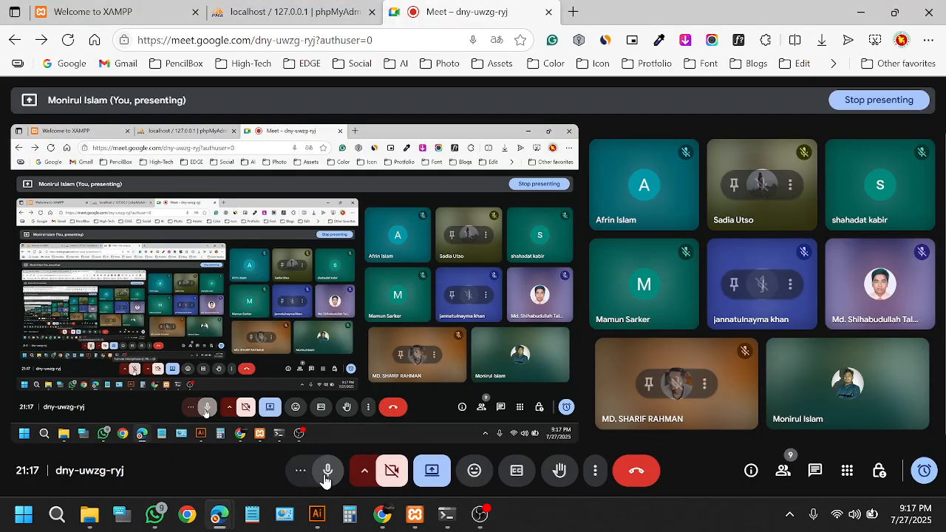
# Step: Switch to Illustrator and create a new Web document with the Common 1366 x 768 px preset, cancelling the printer connection
pyautogui.click(323, 517)
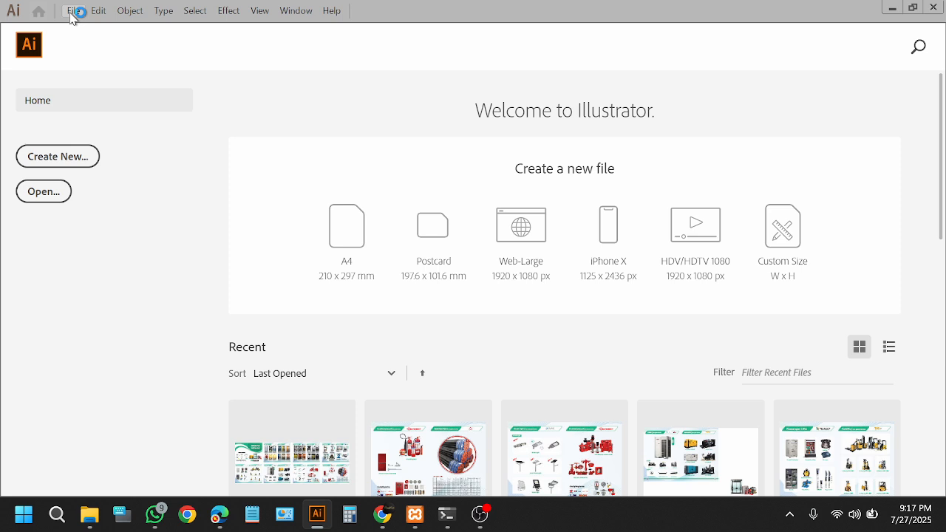
pyautogui.click(71, 11)
pyautogui.click(98, 27)
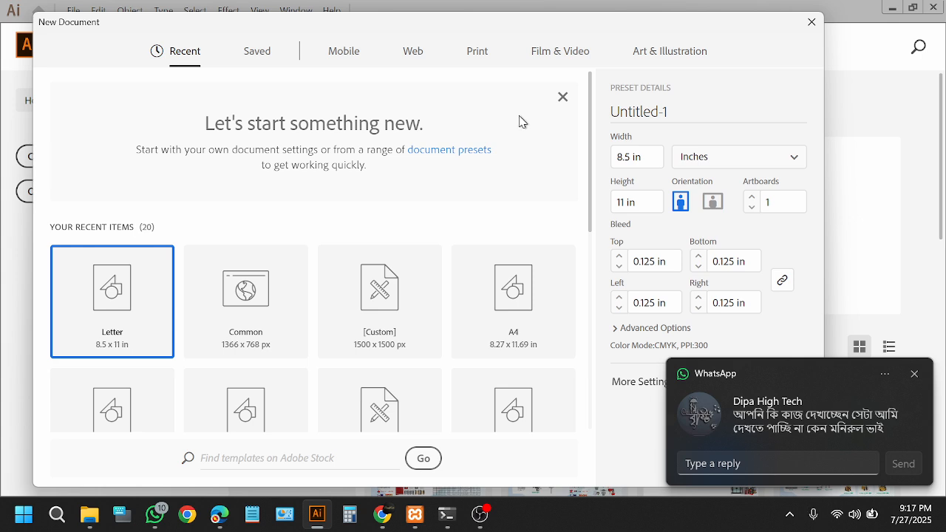
pyautogui.click(914, 376)
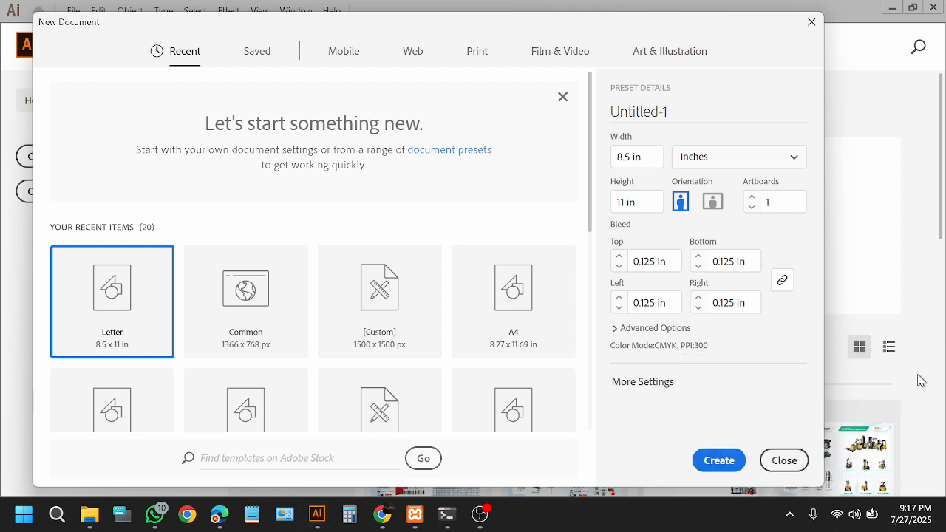
pyautogui.click(412, 57)
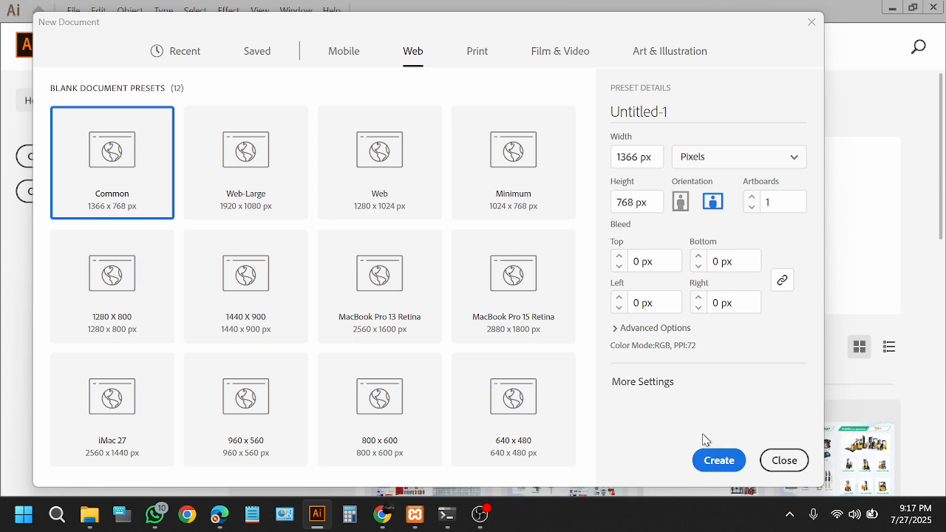
pyautogui.click(710, 461)
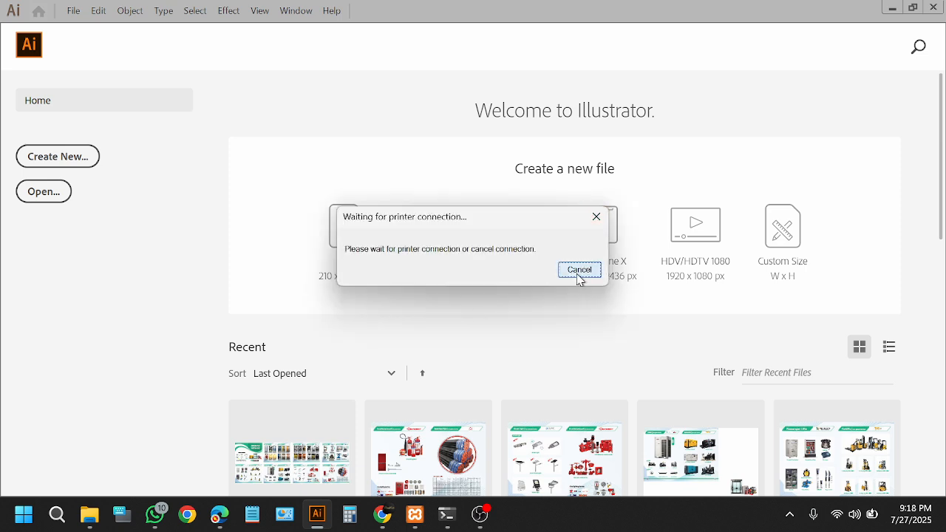
pyautogui.click(579, 274)
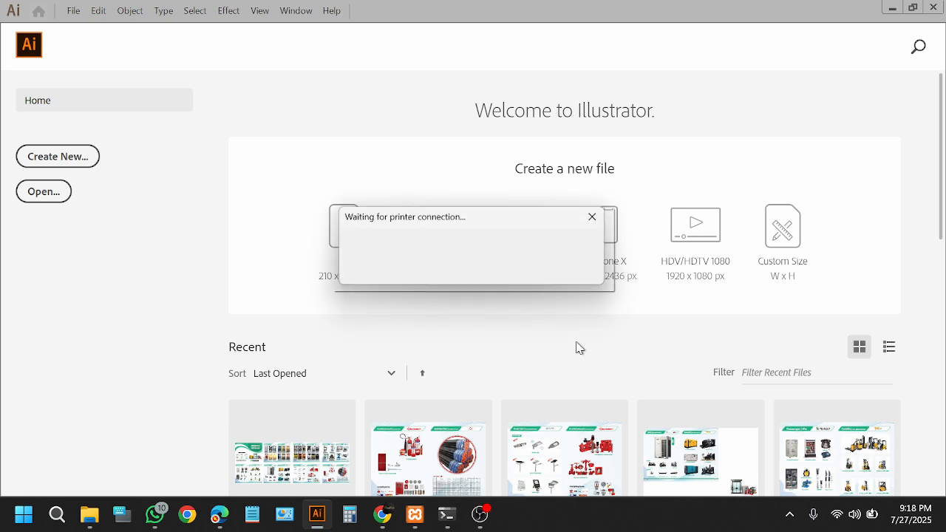
pyautogui.click(576, 272)
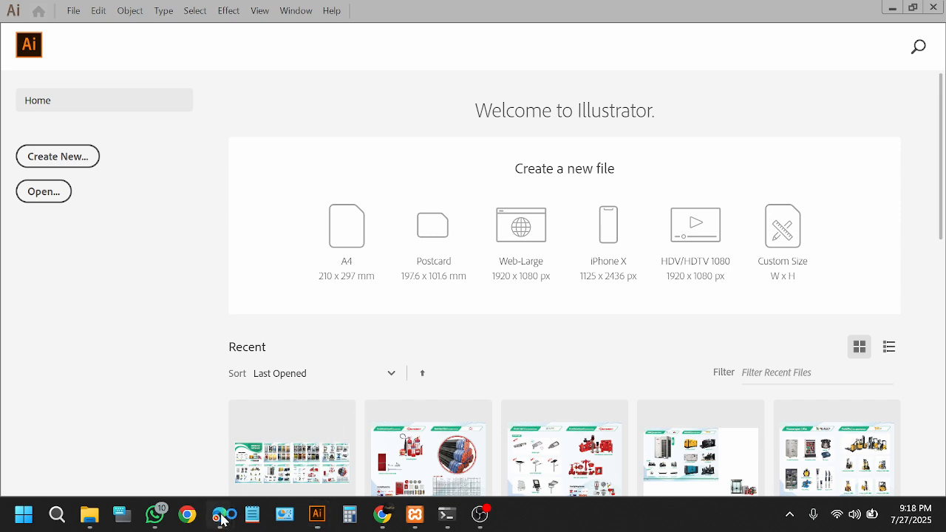
# Step: Switch to the Google Meet call, mute the microphone and turn it back on
pyautogui.moveTo(219, 514)
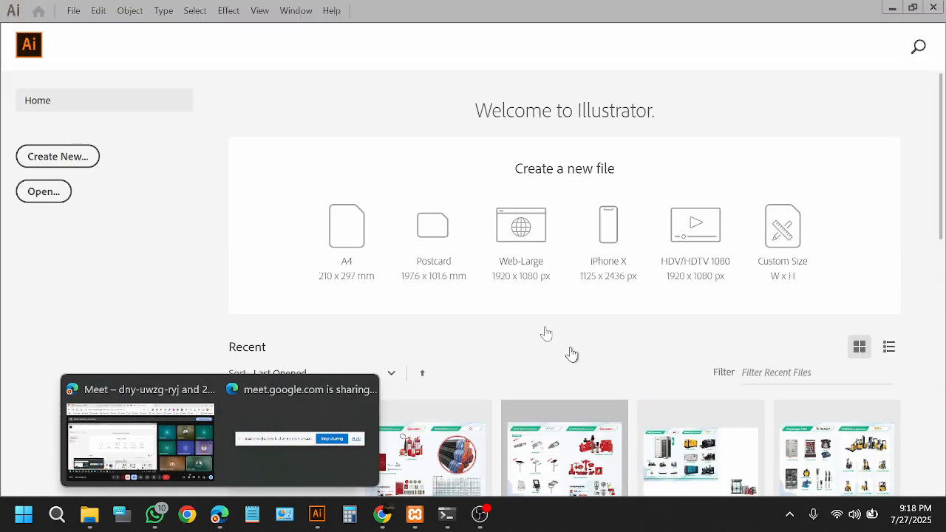
pyautogui.click(140, 439)
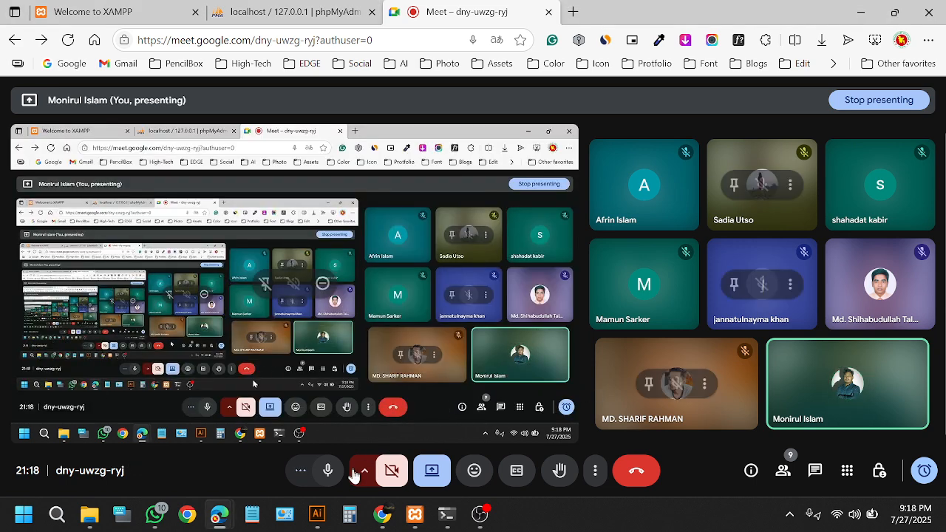
pyautogui.click(328, 473)
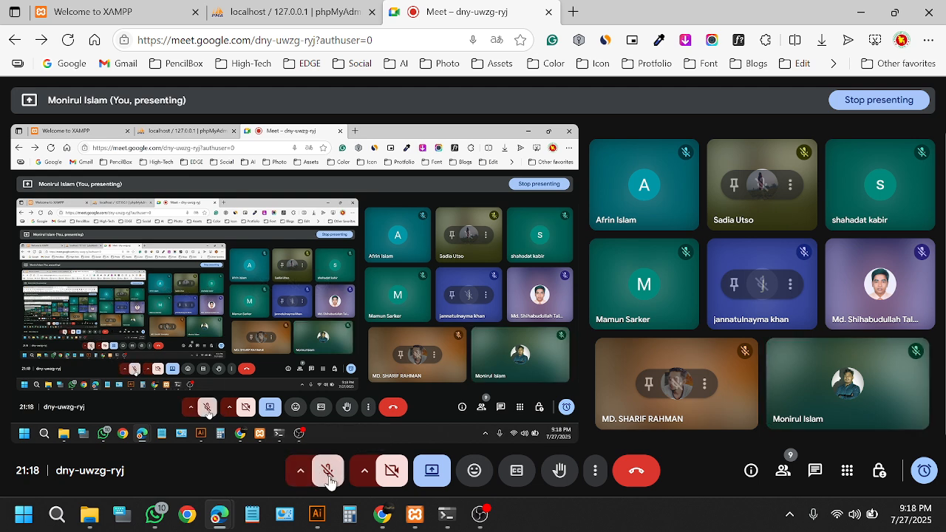
pyautogui.click(330, 480)
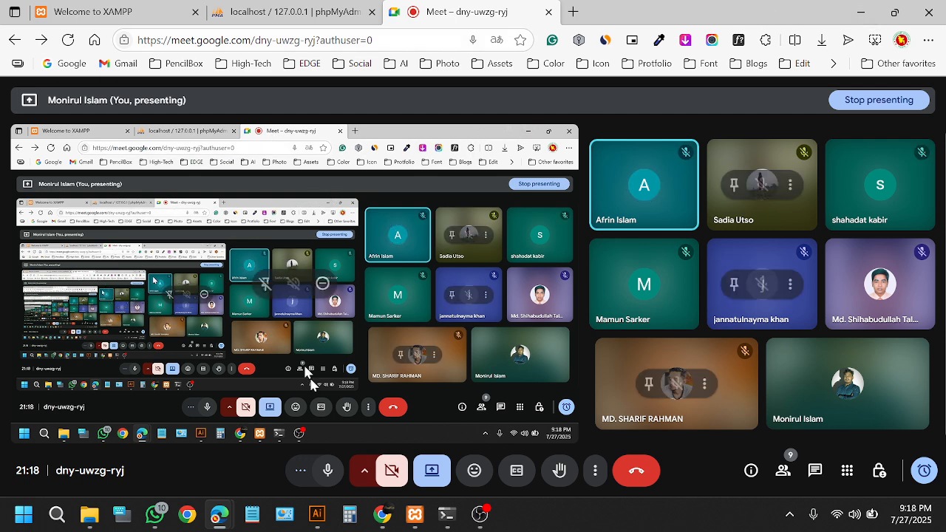
pyautogui.moveTo(316, 521)
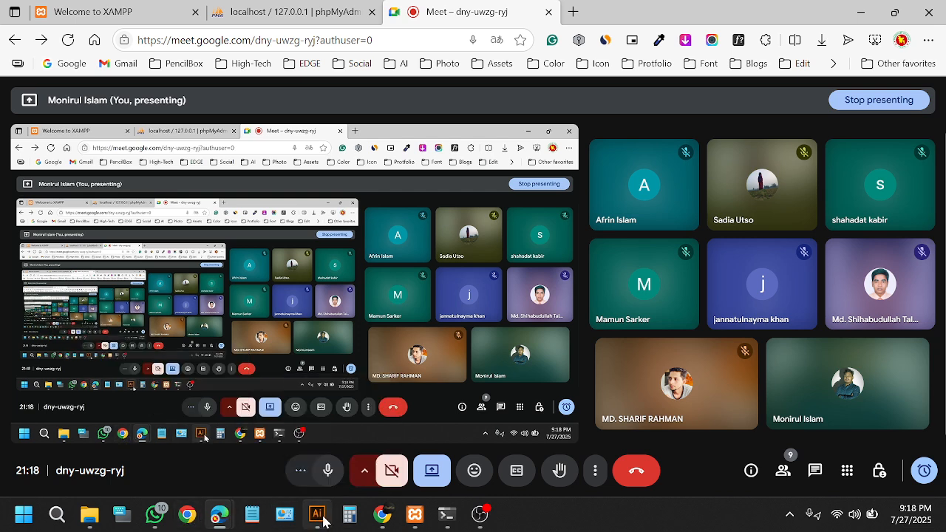
# Step: Switch back to Illustrator, collapse the Layers display and move the floating Pathfinder controls clear of the artboard
pyautogui.click(317, 515)
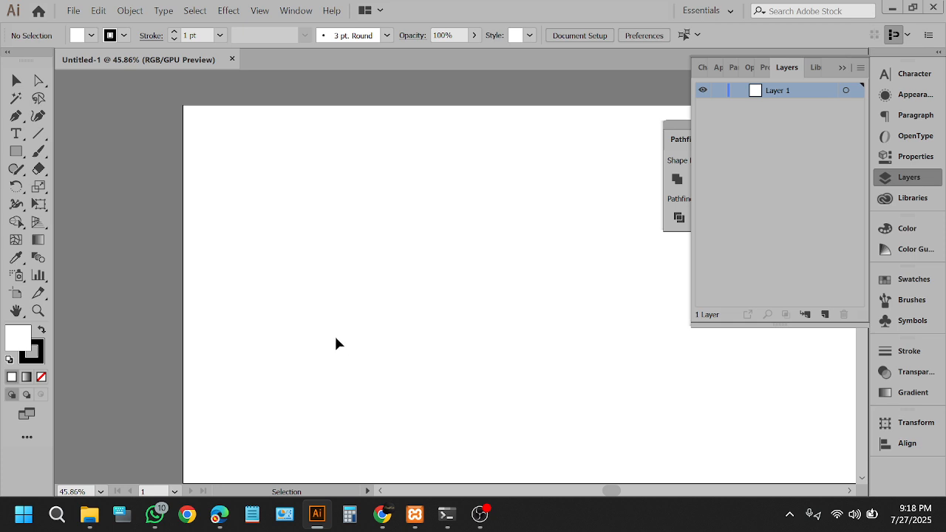
pyautogui.scroll(-4, 273, 316)
pyautogui.scroll(2, 286, 315)
pyautogui.scroll(-1, 290, 319)
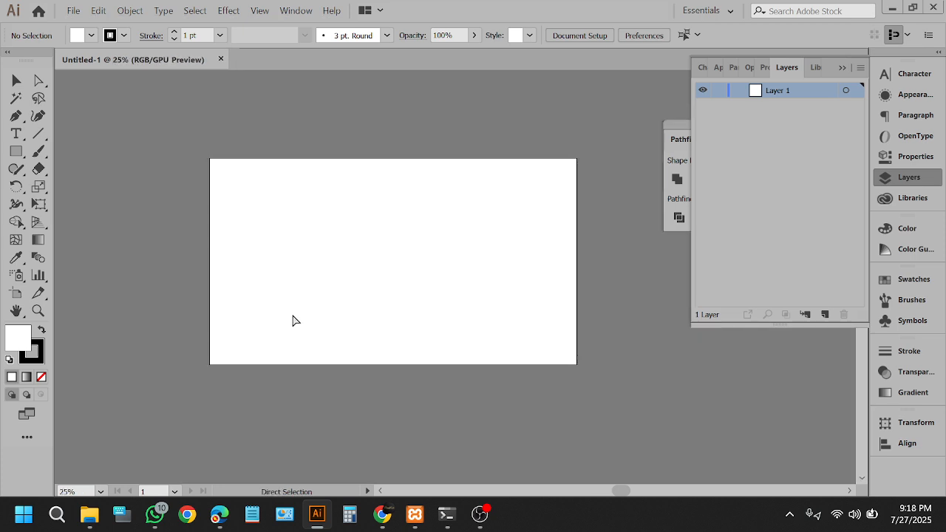
pyautogui.hscroll(1, 302, 281)
pyautogui.scroll(1, 317, 279)
pyautogui.scroll(-1, 318, 281)
pyautogui.scroll(-1, 318, 276)
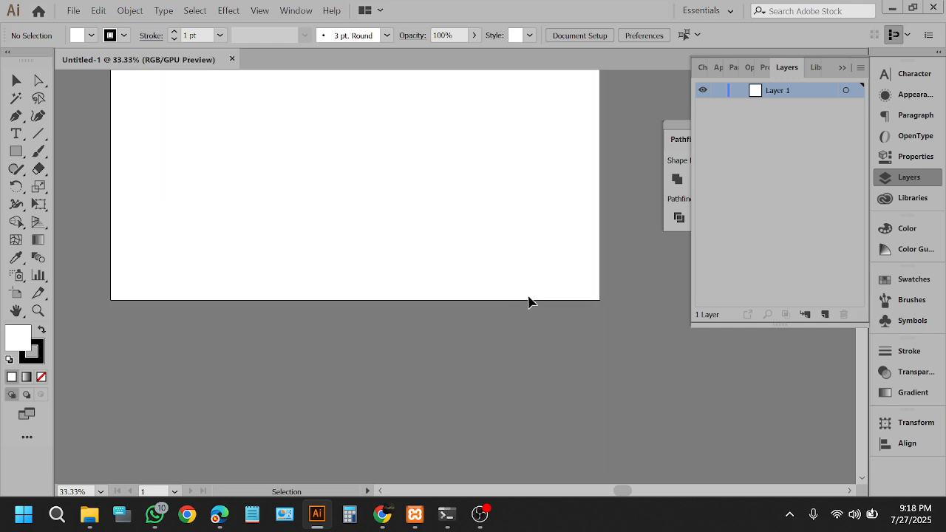
pyautogui.click(905, 176)
pyautogui.moveTo(752, 130); pyautogui.dragTo(763, 85)
pyautogui.scroll(1, 313, 258)
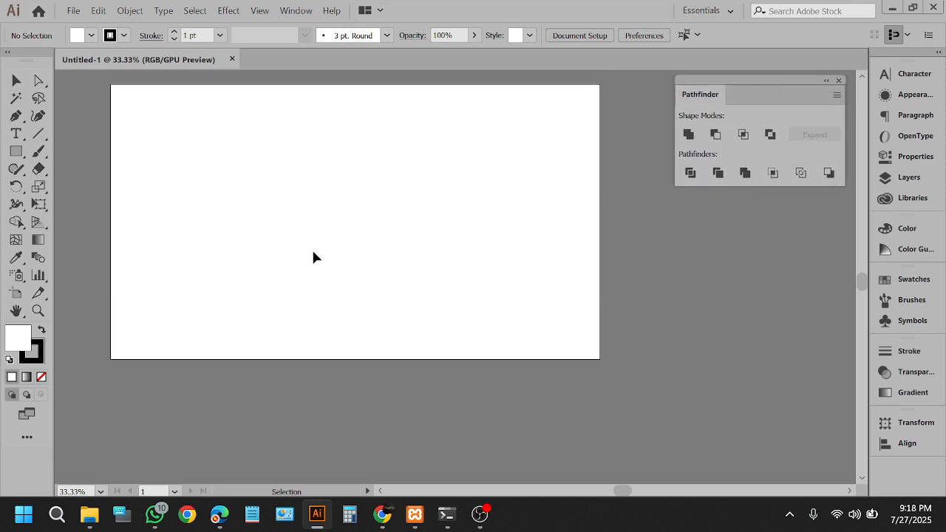
# Step: Draw a square with white fill and 1 pt black stroke below the artboard's lower-left corner and deselect it
pyautogui.hscroll(-1, 311, 257)
pyautogui.click(311, 257)
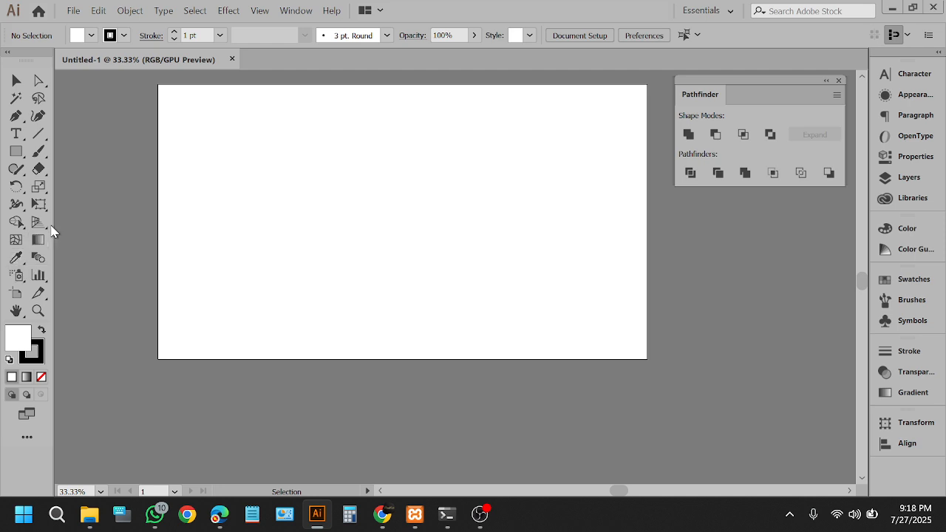
pyautogui.click(17, 153)
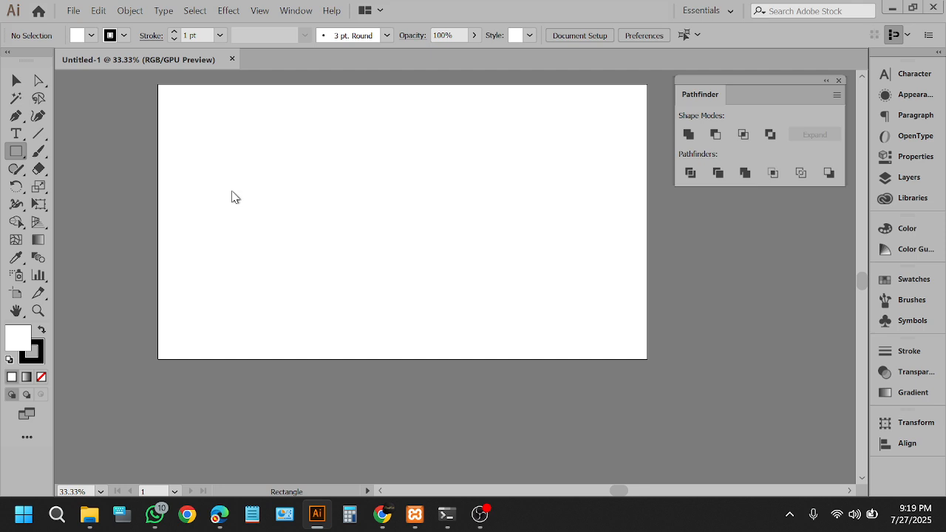
pyautogui.scroll(-5, 231, 196)
pyautogui.moveTo(176, 206); pyautogui.dragTo(243, 272)
pyautogui.scroll(2, 222, 232)
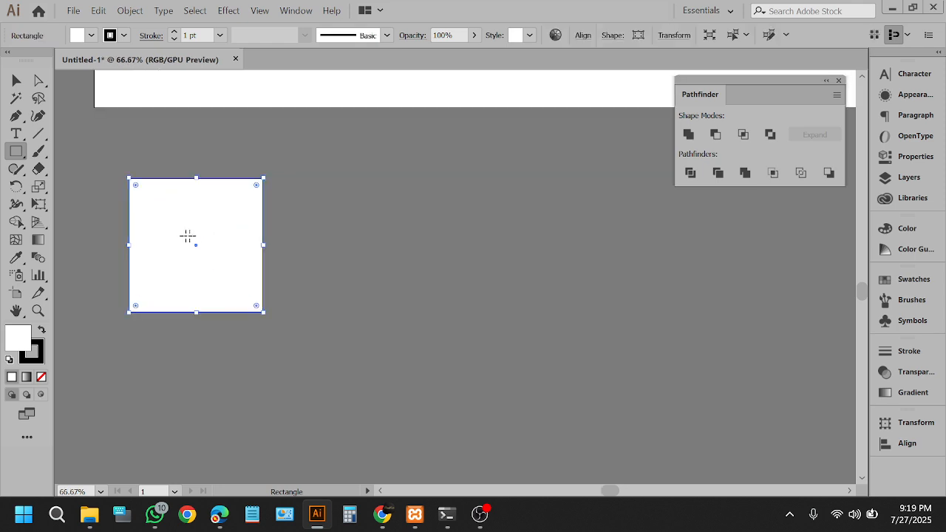
pyautogui.click(17, 80)
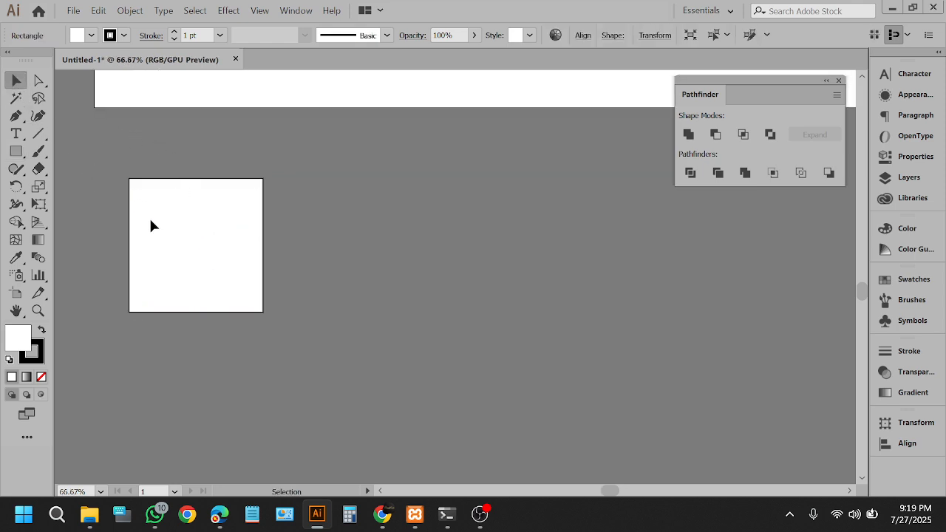
pyautogui.hotkey('ctrl', 'shift', 'a')
# Step: Try selecting the square by a marquee across its right edge and by its stroke, deselecting it each time
pyautogui.scroll(10, 268, 226)
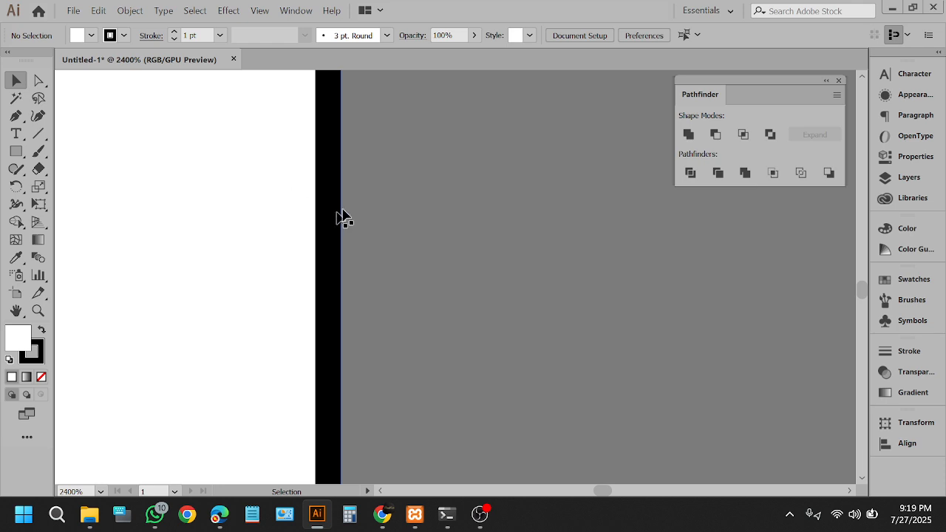
pyautogui.moveTo(362, 203); pyautogui.dragTo(274, 268)
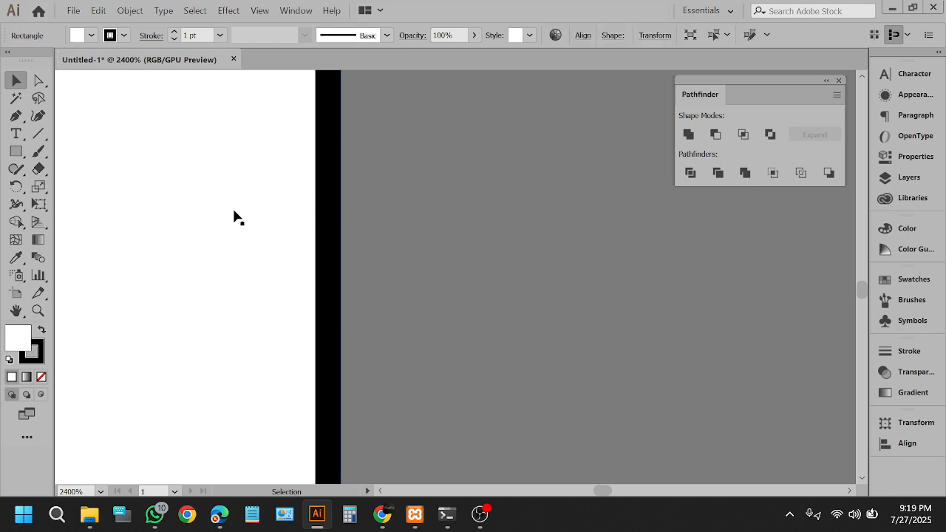
pyautogui.click(346, 232)
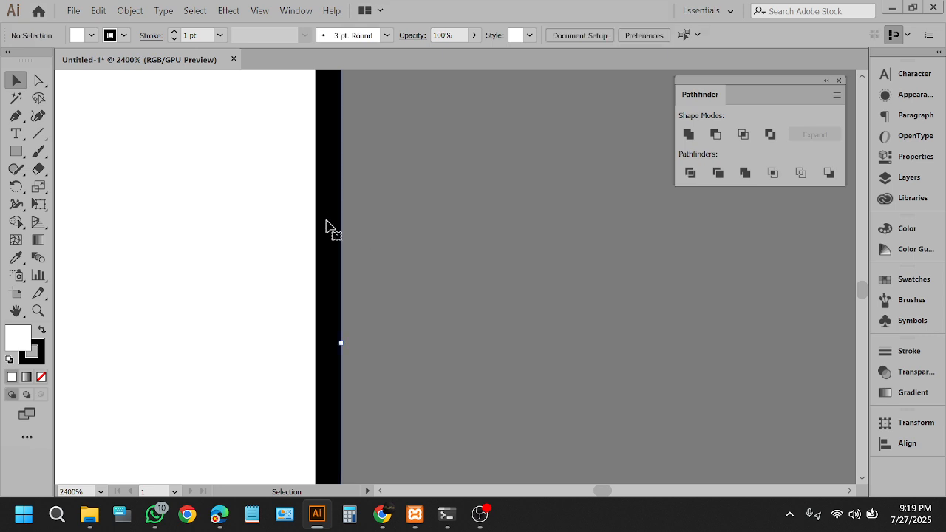
pyautogui.click(337, 348)
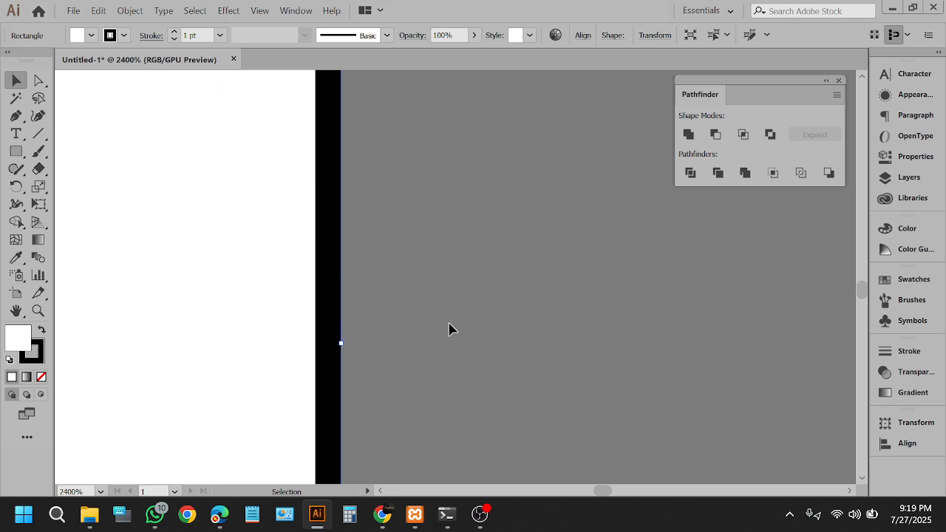
pyautogui.scroll(-8, 456, 337)
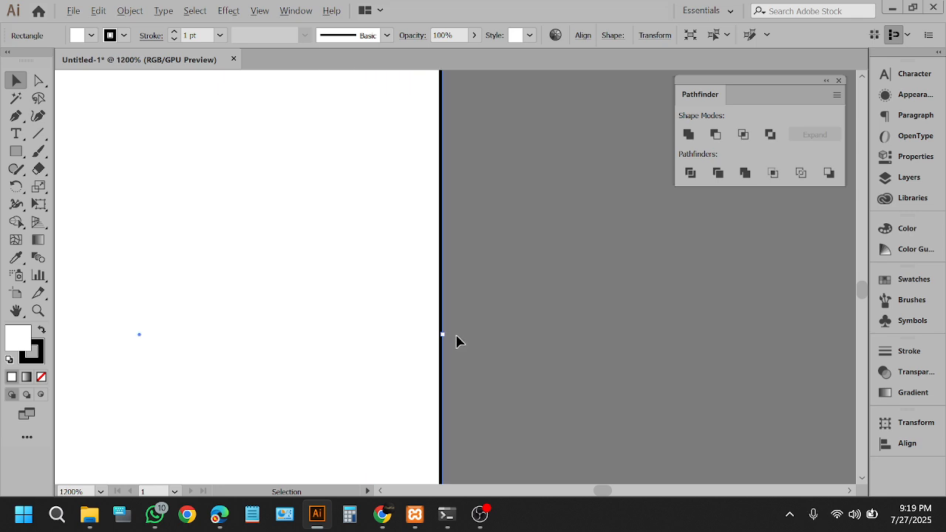
pyautogui.click(479, 363)
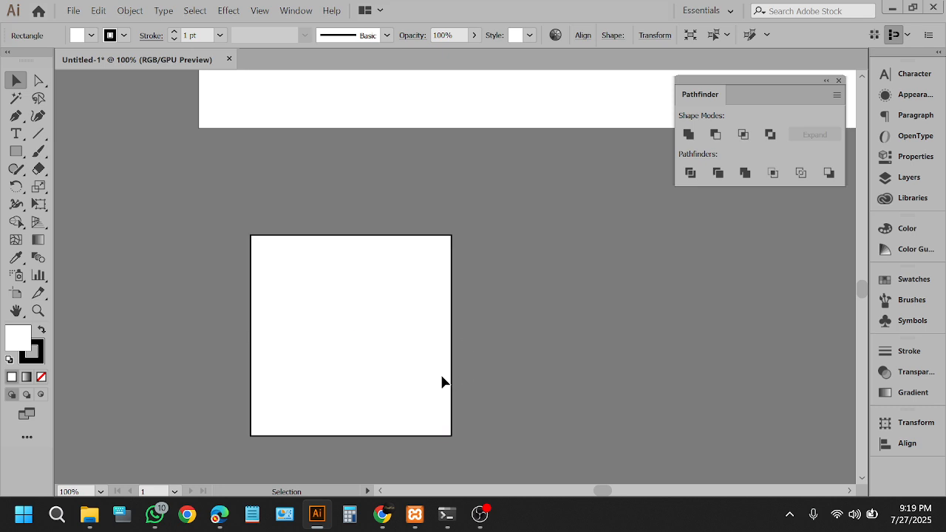
# Step: Magnify the square's right edge to 6400% and select the square by its black stroke
pyautogui.scroll(4, 442, 375)
pyautogui.scroll(6, 501, 345)
pyautogui.scroll(2, 378, 319)
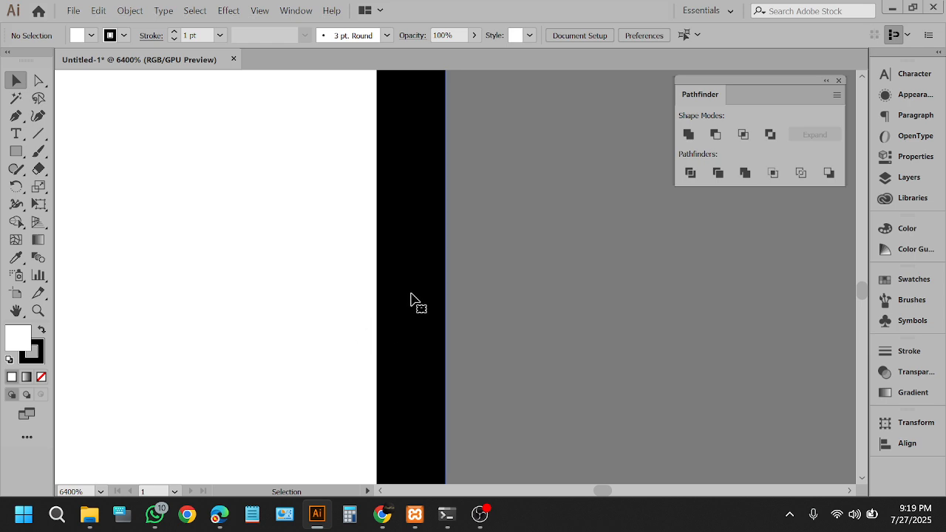
pyautogui.click(411, 345)
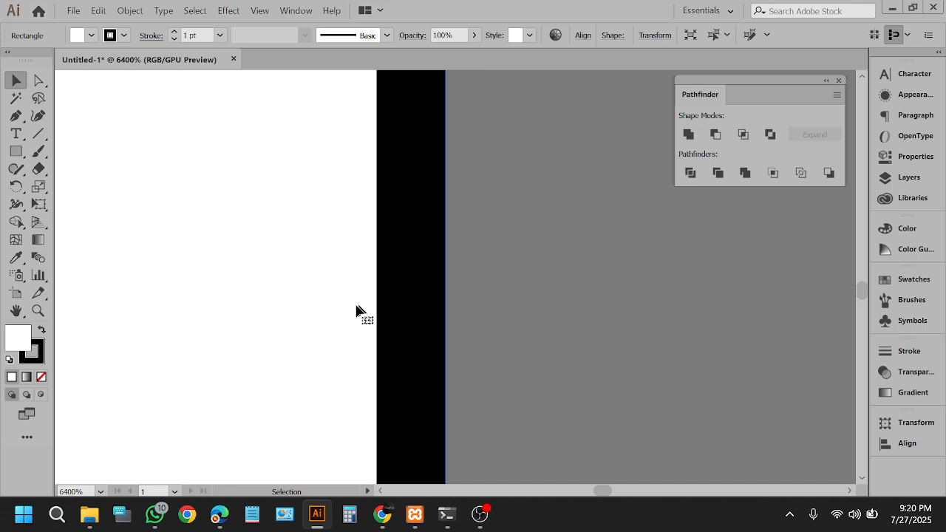
pyautogui.scroll(-3, 453, 306)
pyautogui.scroll(-8, 601, 306)
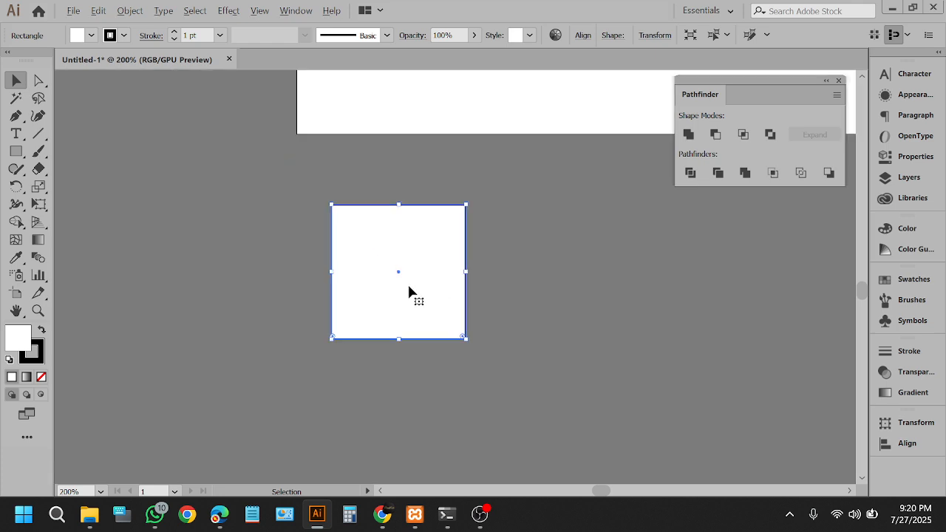
pyautogui.scroll(3, 407, 291)
pyautogui.scroll(-1, 359, 277)
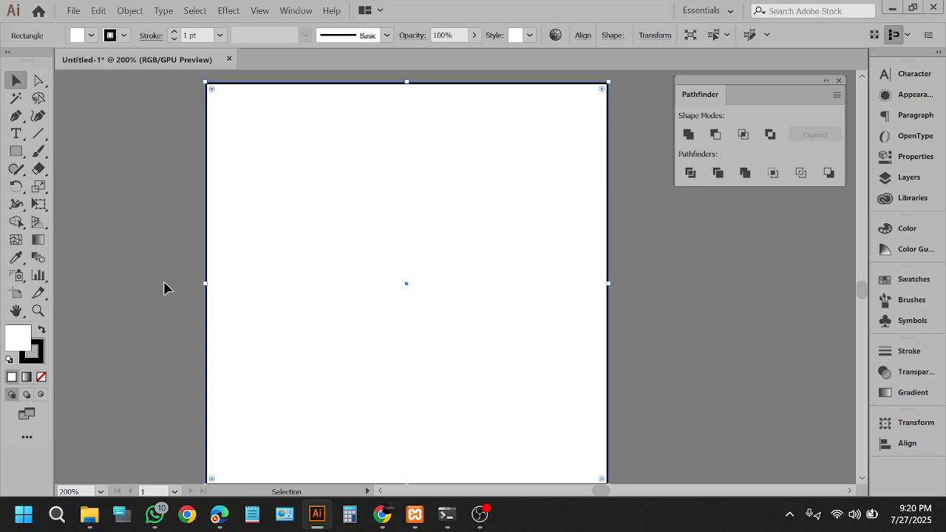
pyautogui.scroll(-1, 167, 286)
pyautogui.scroll(-3, 374, 308)
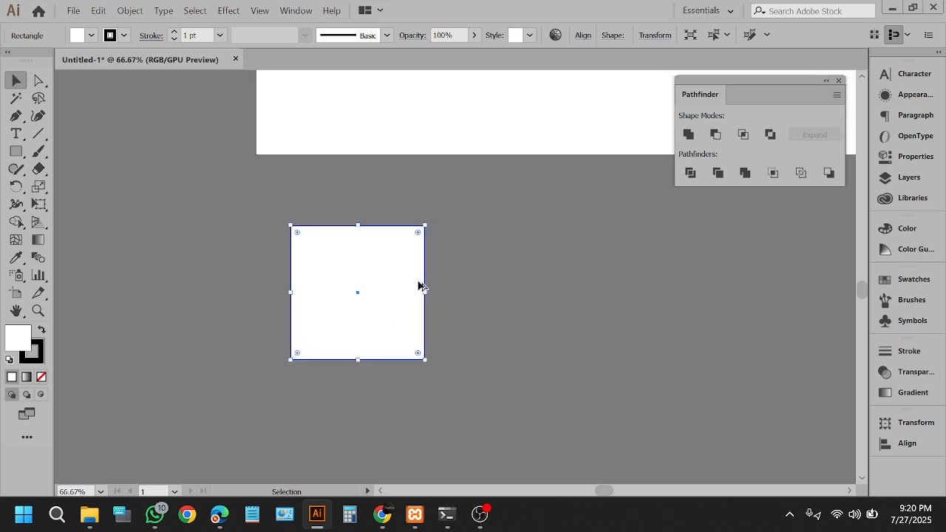
pyautogui.scroll(4, 419, 283)
pyautogui.scroll(-2, 431, 277)
pyautogui.scroll(1, 433, 290)
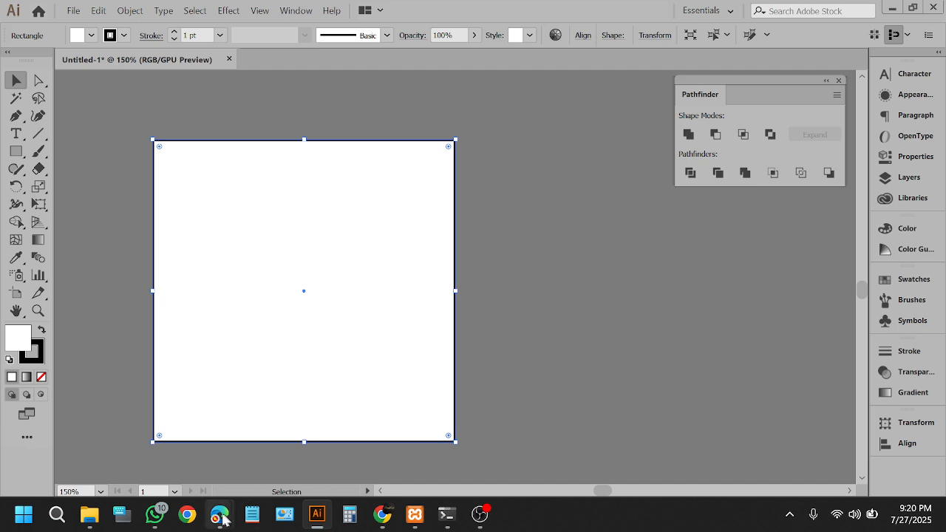
# Step: Check the Google Meet call in the browser, switch back to Illustrator and deselect the square
pyautogui.click(203, 458)
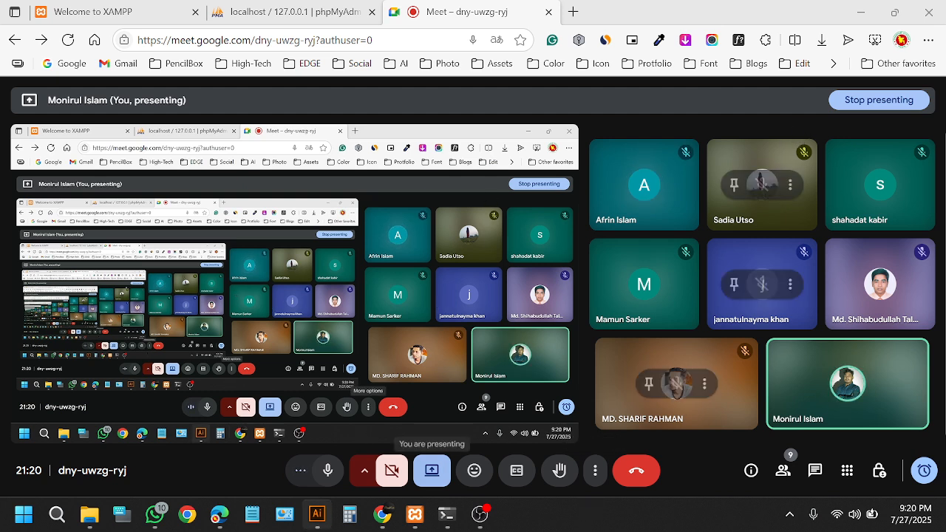
pyautogui.click(315, 515)
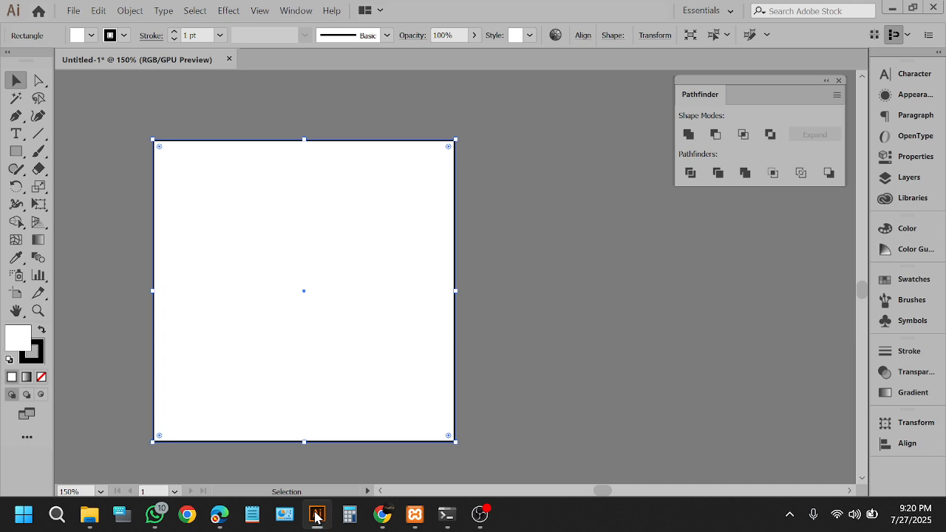
pyautogui.click(521, 338)
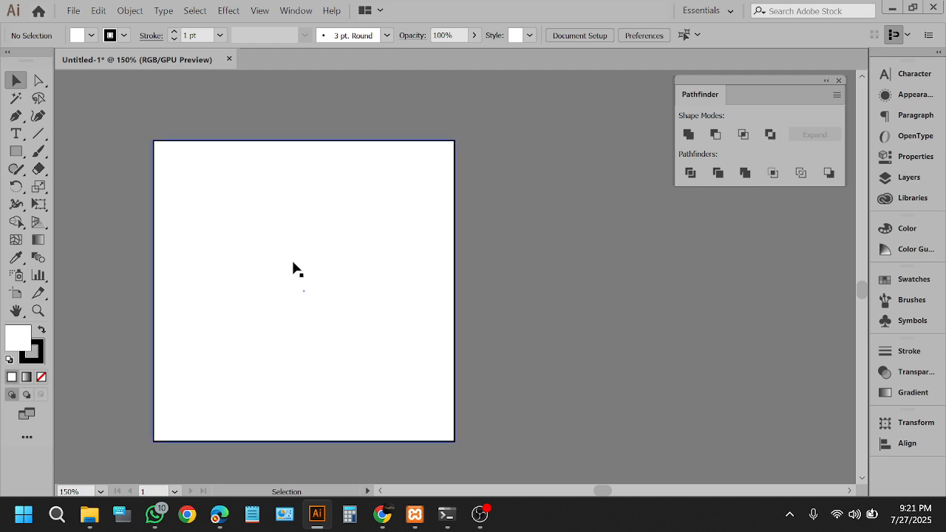
# Step: Scale the square down to about 44% of its size and place a copy just to its right
pyautogui.click(317, 255)
pyautogui.scroll(-1, 337, 279)
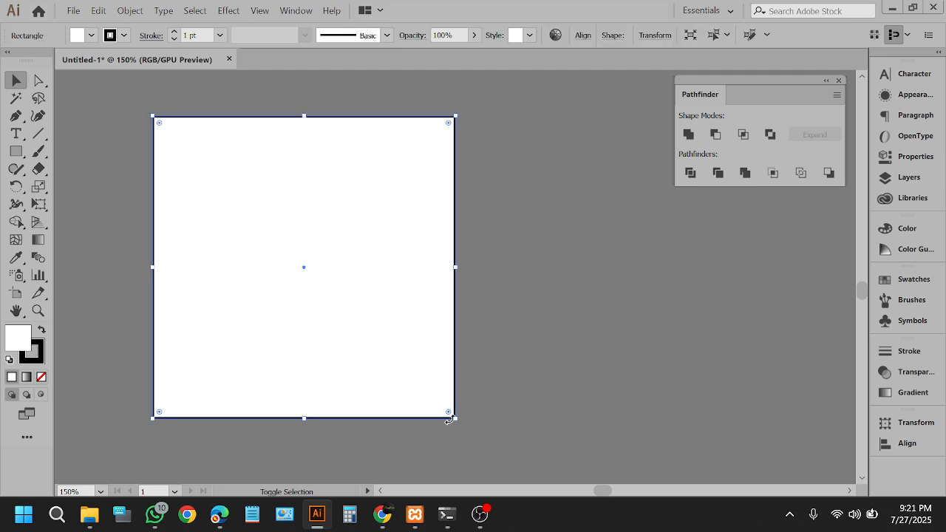
pyautogui.moveTo(454, 418); pyautogui.dragTo(405, 251)
pyautogui.scroll(2, 258, 252)
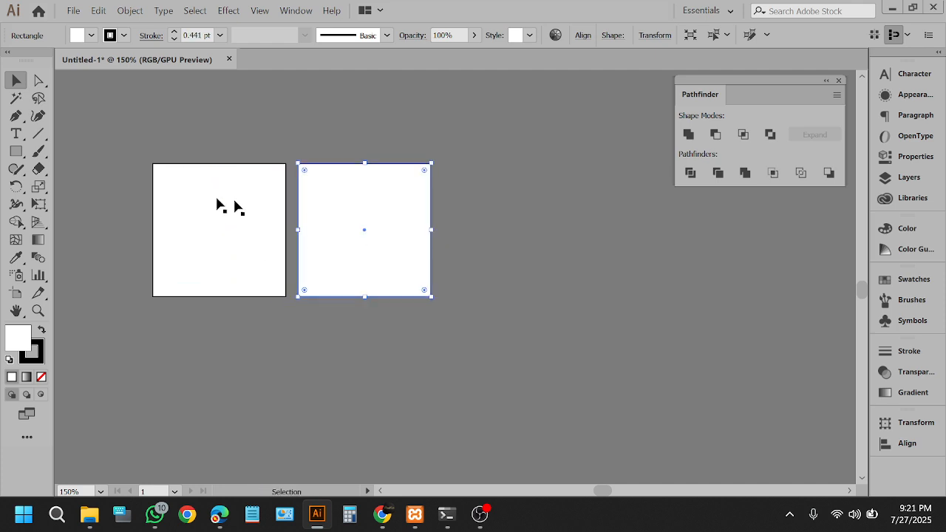
# Step: Remove the copied square's fill, set its black stroke to 7 pt and deselect it
pyautogui.click(91, 36)
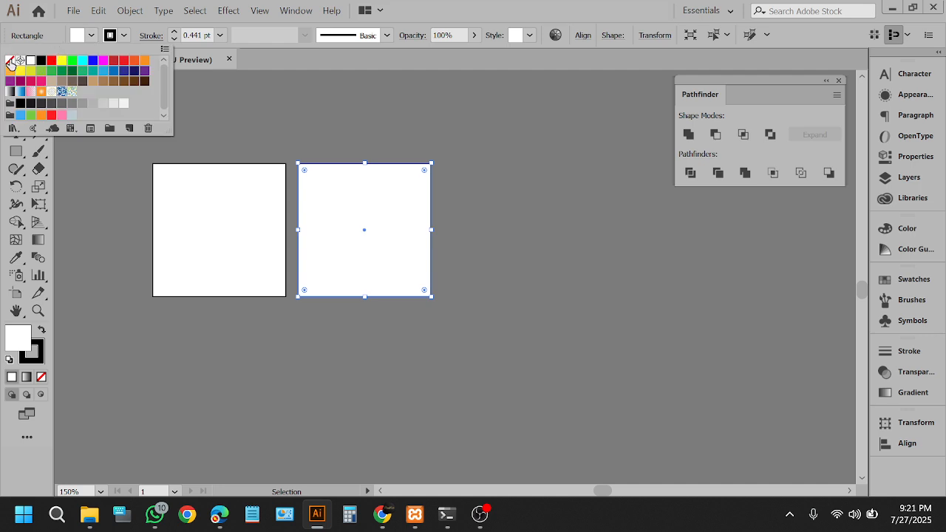
pyautogui.click(10, 62)
pyautogui.click(175, 32)
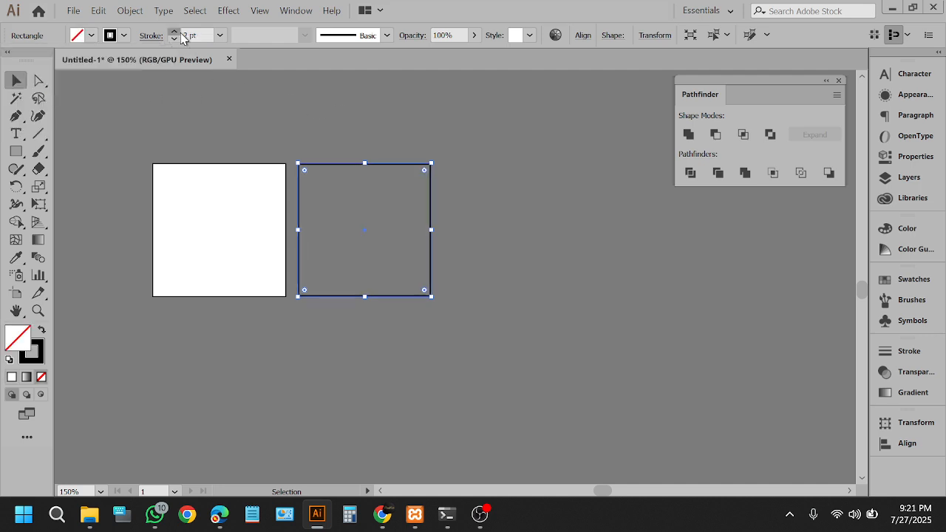
pyautogui.click(175, 39)
pyautogui.click(175, 39)
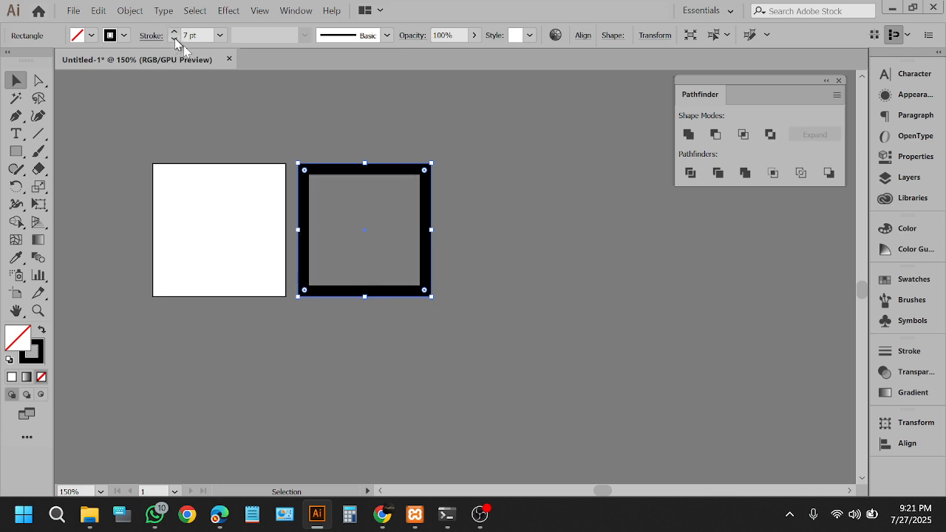
pyautogui.click(390, 334)
# Step: Draw a wide rectangle above the two squares, spanning slightly beyond both, and raise its upper edge a little
pyautogui.scroll(5, 373, 330)
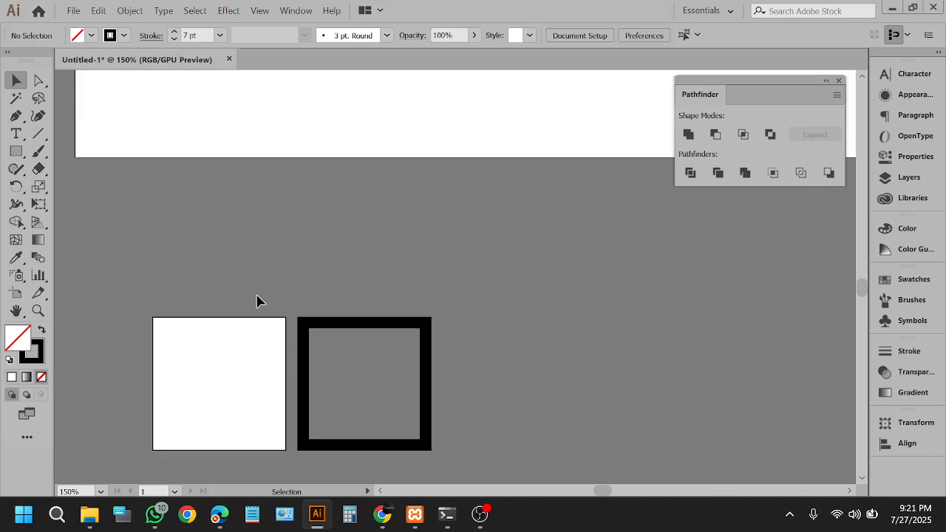
pyautogui.press('m')
pyautogui.moveTo(131, 212)
pyautogui.mouseDown()
pyautogui.moveTo(259, 248)
pyautogui.moveTo(457, 276)
pyautogui.mouseUp()
pyautogui.click(19, 83)
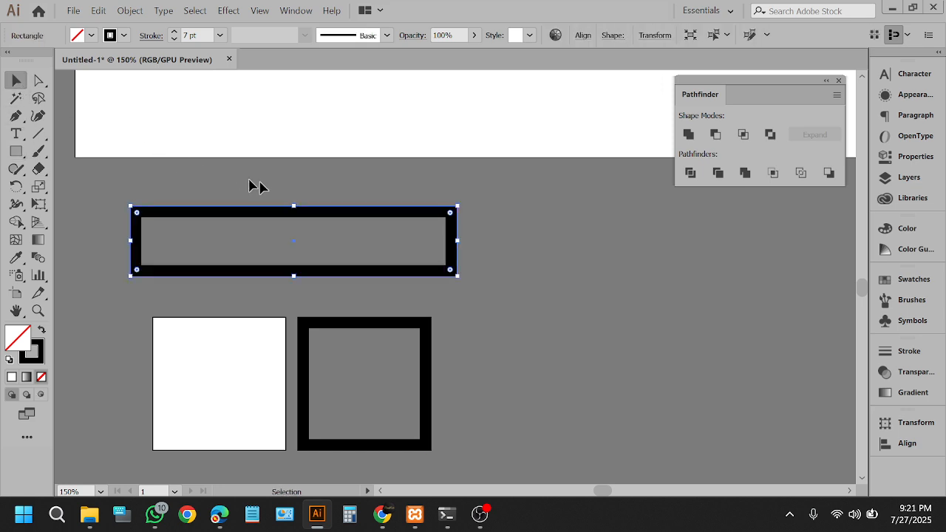
pyautogui.moveTo(294, 206); pyautogui.dragTo(294, 191)
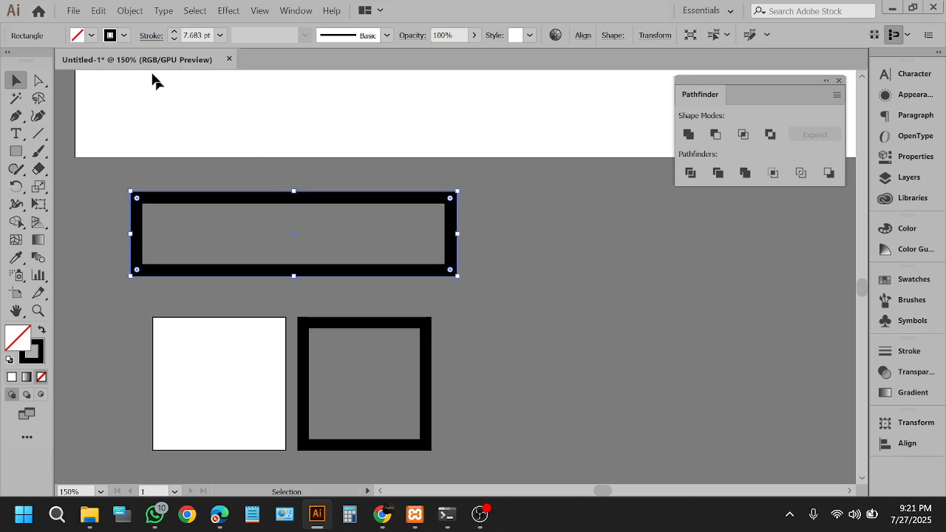
# Step: Swap the wide rectangle's fill and stroke, then give it a red fill
pyautogui.click(41, 332)
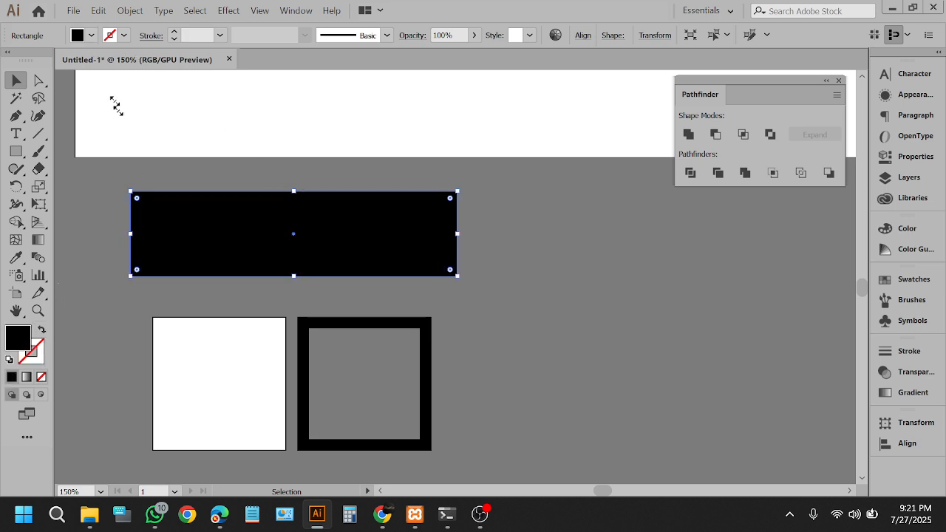
pyautogui.click(91, 36)
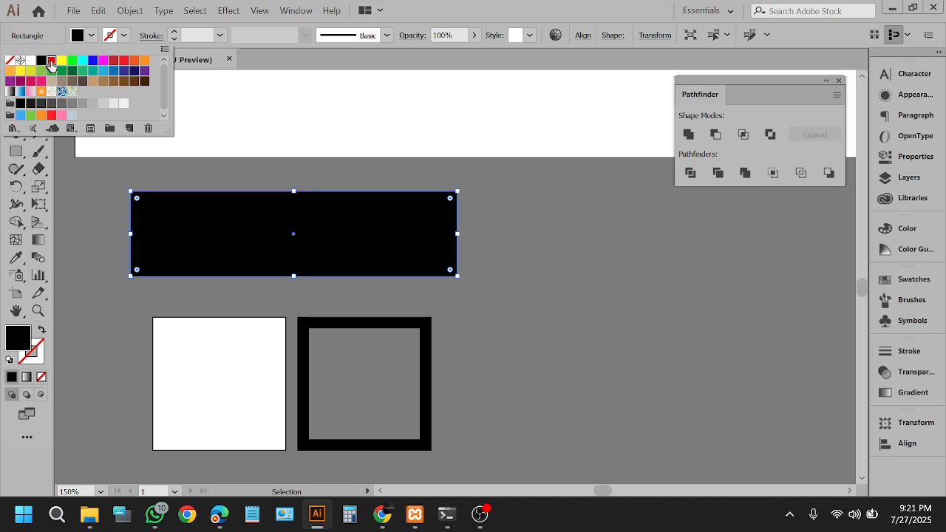
pyautogui.click(50, 61)
# Step: Remove the stroke from the white square and deselect it
pyautogui.click(212, 405)
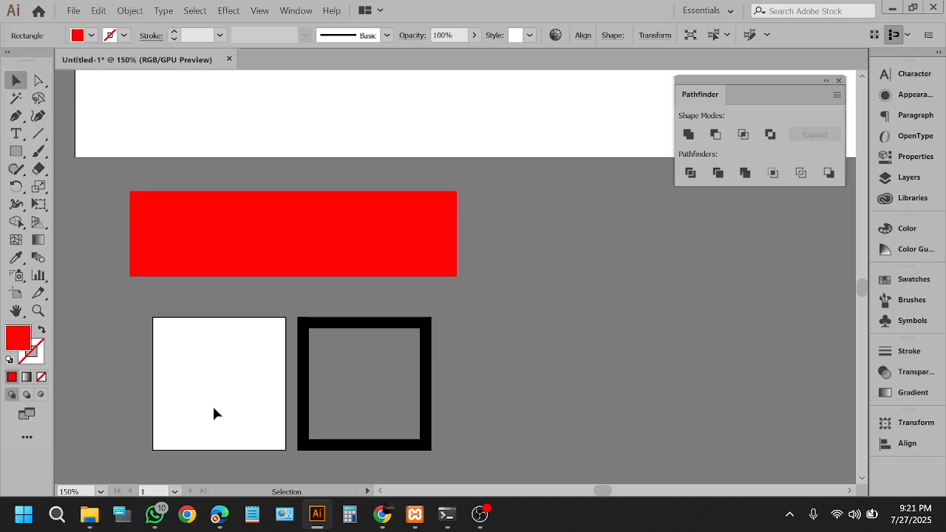
pyautogui.click(92, 36)
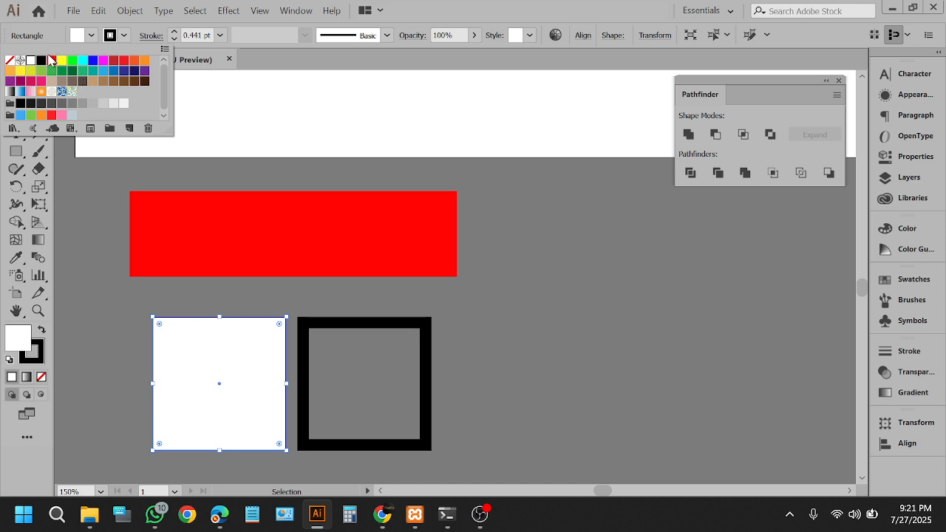
pyautogui.click(123, 36)
pyautogui.click(9, 60)
pyautogui.click(537, 382)
pyautogui.click(537, 382)
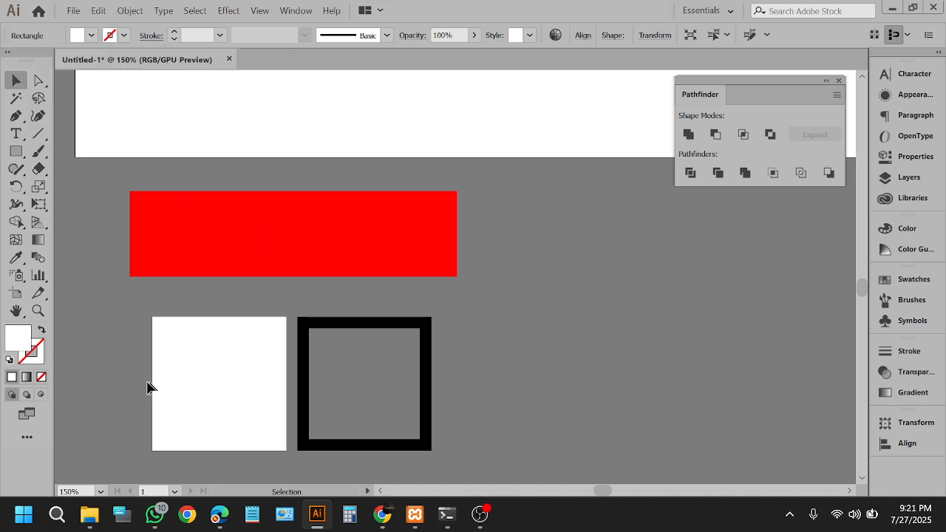
# Step: Select the black outlined square with a marquee across its right edge, then deselect it
pyautogui.scroll(-2, 151, 369)
pyautogui.scroll(1, 155, 323)
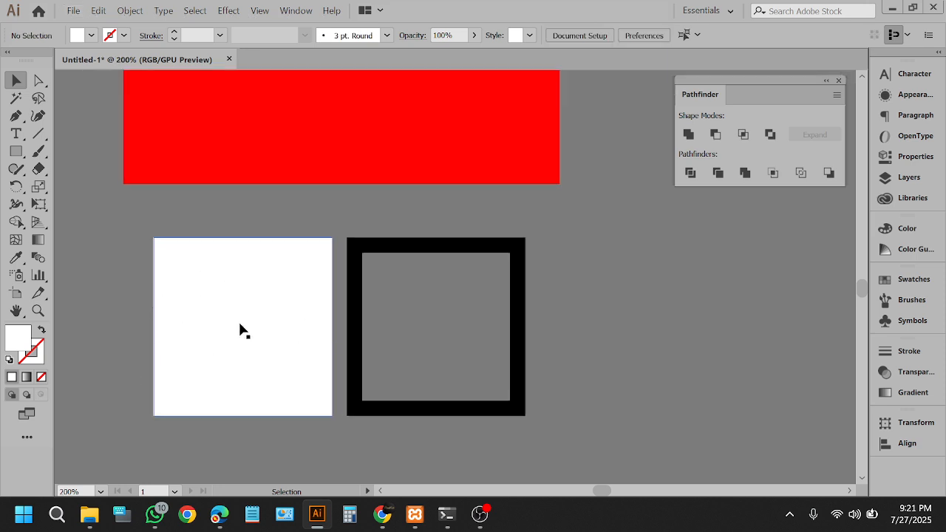
pyautogui.moveTo(581, 289); pyautogui.dragTo(485, 358)
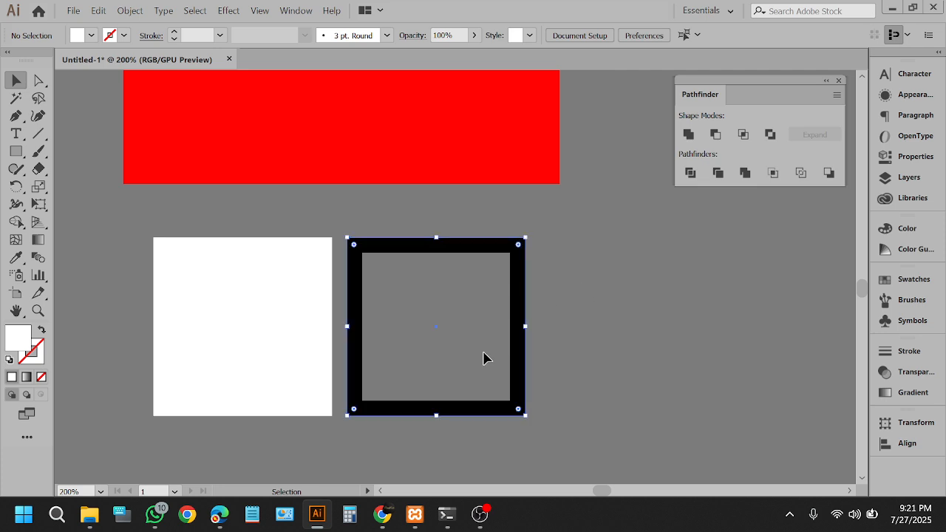
pyautogui.click(582, 346)
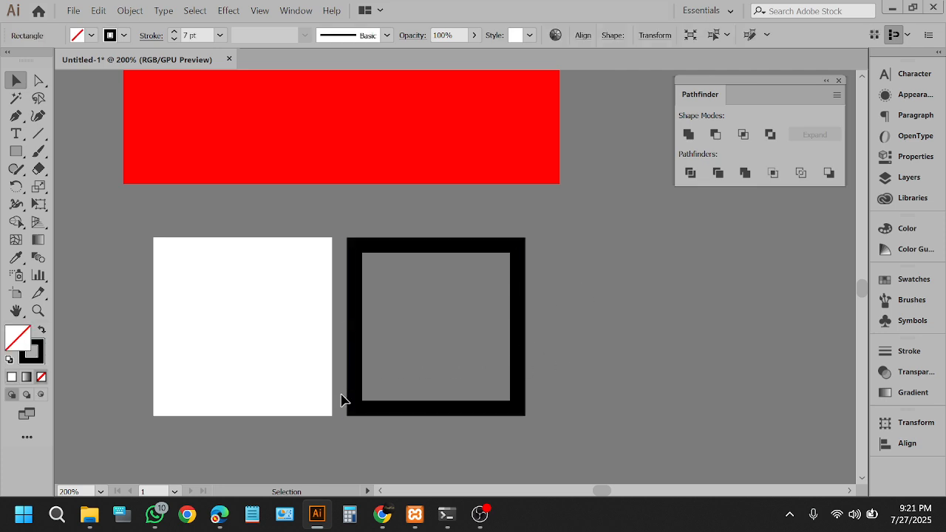
# Step: Move the white square slightly up and to the right
pyautogui.scroll(-1, 341, 399)
pyautogui.click(258, 374)
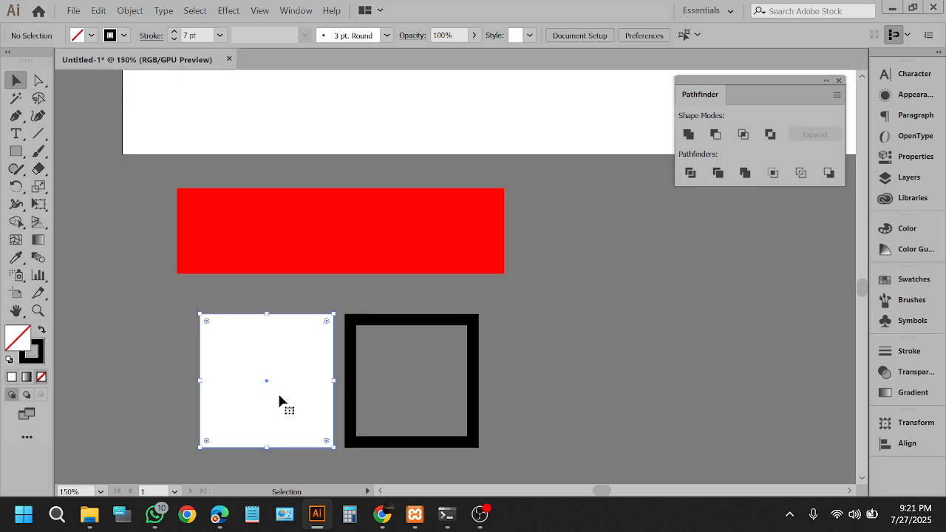
pyautogui.moveTo(279, 395)
pyautogui.mouseDown()
pyautogui.moveTo(276, 359)
pyautogui.moveTo(282, 383)
pyautogui.mouseUp()
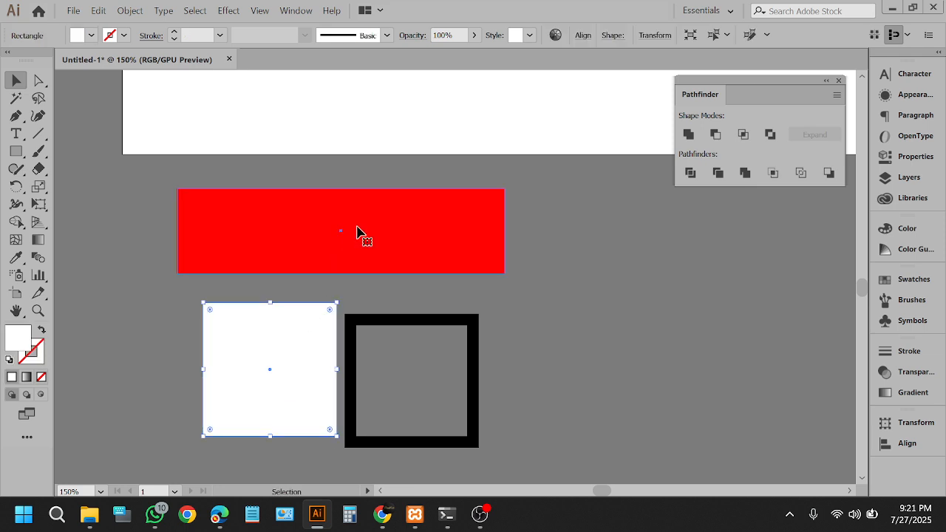
# Step: Send the red rectangle behind both squares and move the squares up to overlap its lower part
pyautogui.rightClick(356, 232)
pyautogui.moveTo(429, 419)
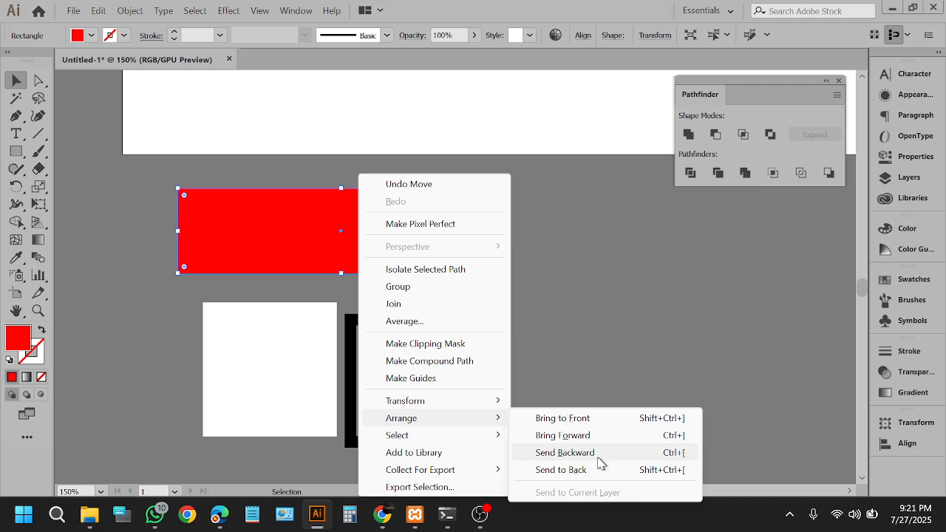
pyautogui.click(598, 457)
pyautogui.moveTo(252, 362)
pyautogui.mouseDown()
pyautogui.moveTo(251, 332)
pyautogui.moveTo(251, 357)
pyautogui.moveTo(249, 345)
pyautogui.mouseUp()
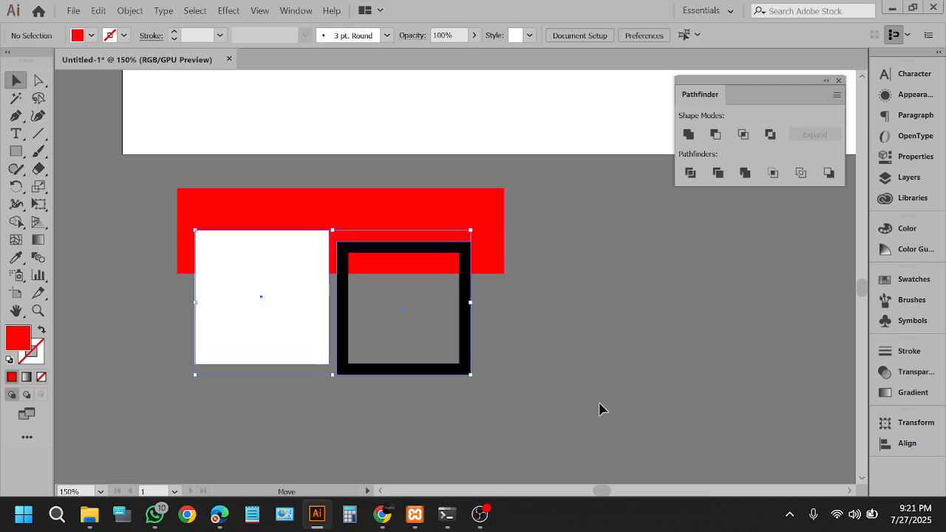
pyautogui.click(566, 405)
# Step: Try enlarging the black outlined square from its lower-right corner, then undo the resize
pyautogui.scroll(2, 152, 238)
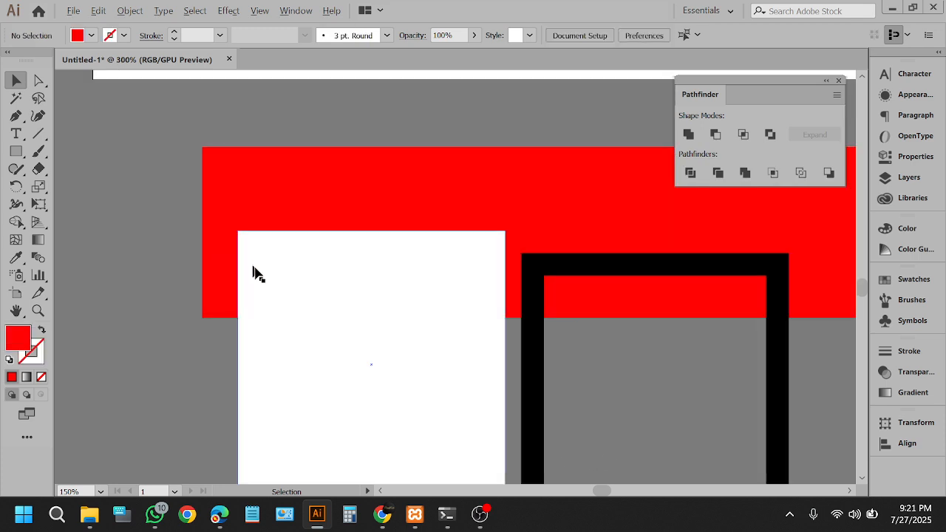
pyautogui.scroll(-1, 320, 262)
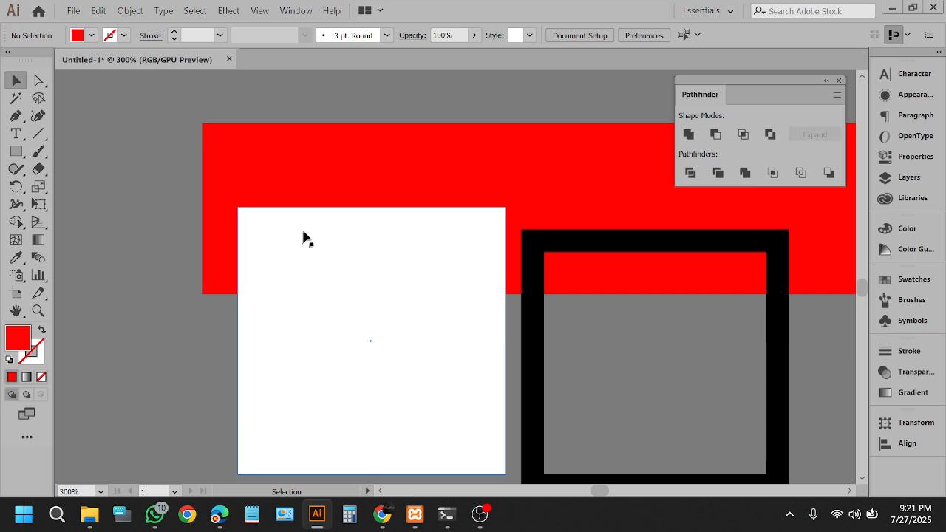
pyautogui.click(779, 375)
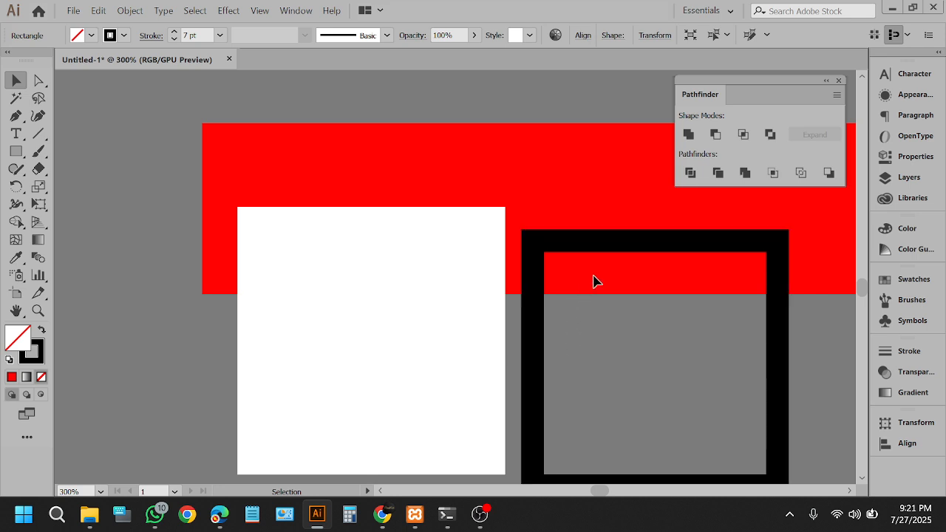
pyautogui.moveTo(529, 362)
pyautogui.mouseDown()
pyautogui.moveTo(579, 362)
pyautogui.moveTo(557, 382)
pyautogui.moveTo(547, 375)
pyautogui.moveTo(760, 479)
pyautogui.moveTo(761, 470)
pyautogui.mouseUp()
pyautogui.scroll(-3, 448, 279)
pyautogui.scroll(-2, 742, 419)
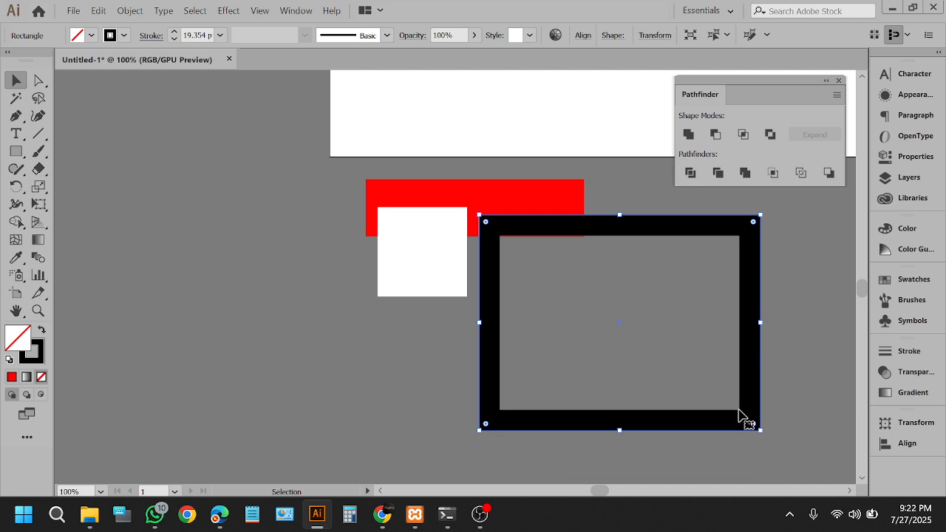
pyautogui.hotkey('ctrl', 'z')
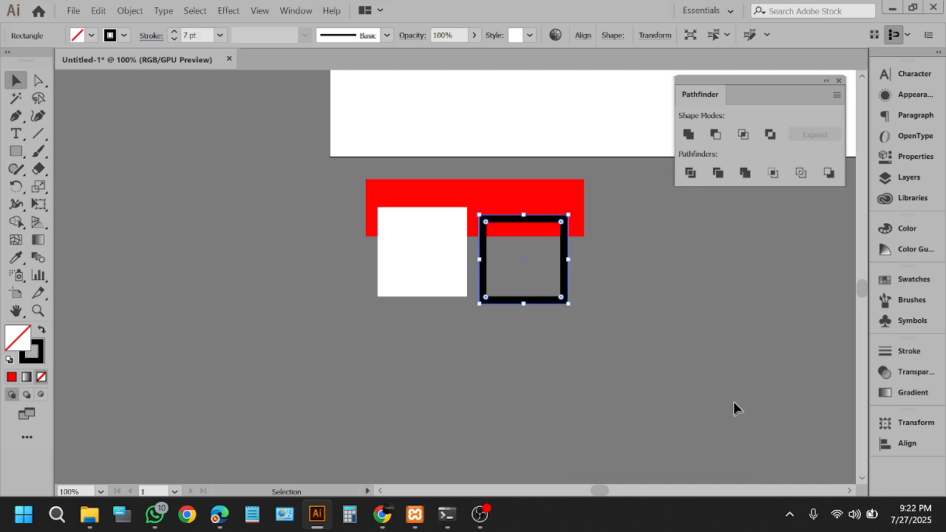
# Step: Reshape the black outlined square into a wide, low rectangle extending past the red rectangle's right end, then deselect it
pyautogui.scroll(1, 554, 249)
pyautogui.moveTo(578, 266); pyautogui.dragTo(754, 319)
pyautogui.moveTo(598, 333)
pyautogui.mouseDown()
pyautogui.moveTo(599, 431)
pyautogui.moveTo(598, 295)
pyautogui.mouseUp()
pyautogui.moveTo(755, 248)
pyautogui.mouseDown()
pyautogui.moveTo(680, 268)
pyautogui.moveTo(606, 270)
pyautogui.moveTo(653, 273)
pyautogui.mouseUp()
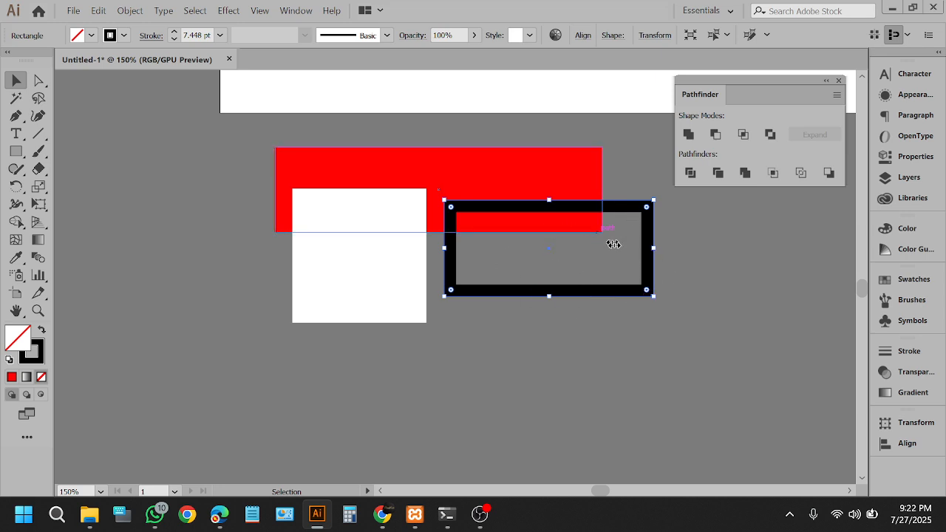
pyautogui.click(537, 375)
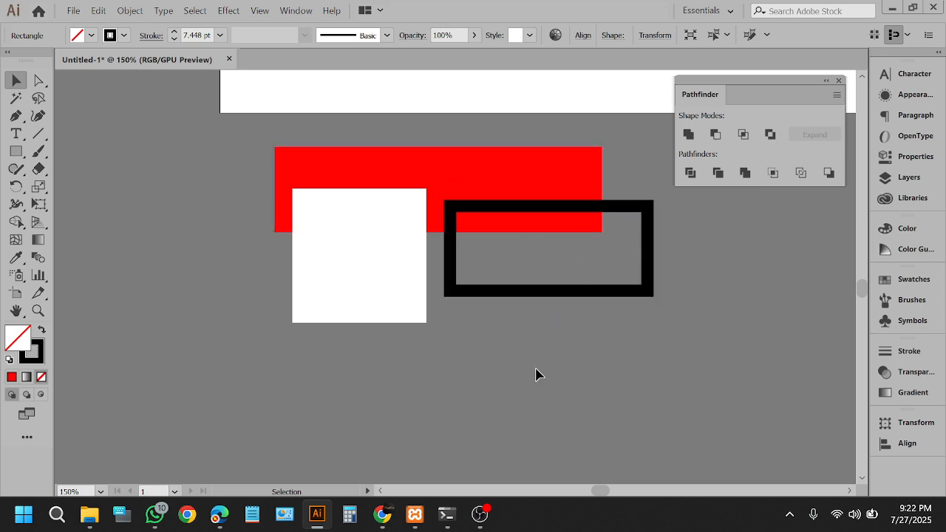
# Step: Try enlarging the white square evenly about its centre, undo the resize and deselect it
pyautogui.scroll(2, 309, 236)
pyautogui.click(407, 416)
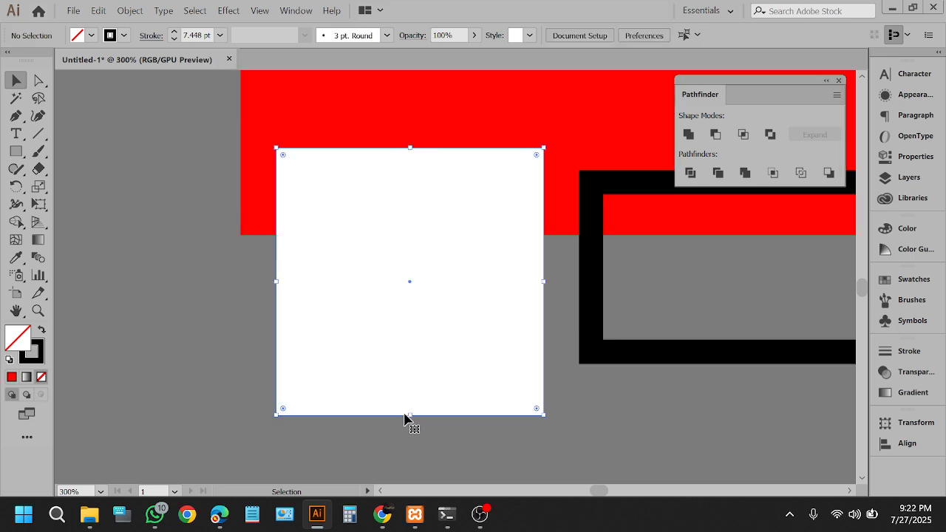
pyautogui.moveTo(410, 416); pyautogui.dragTo(416, 463)
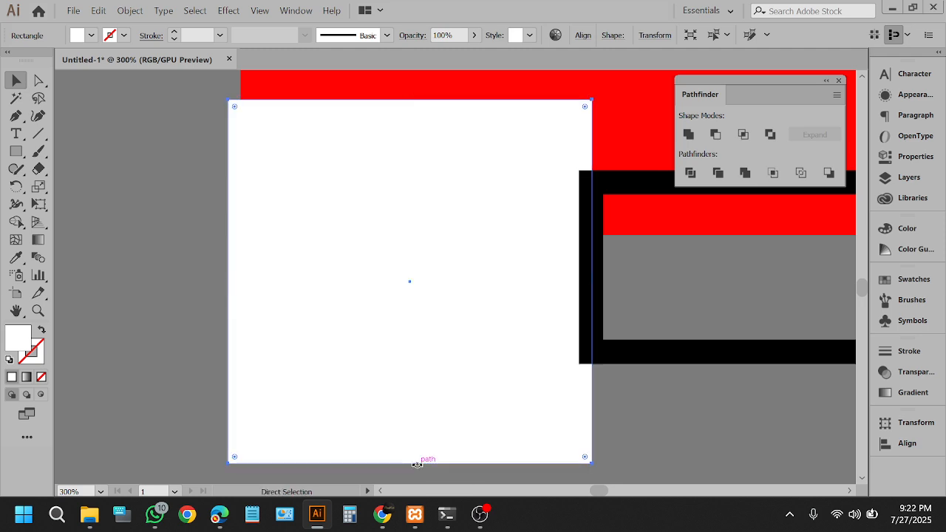
pyautogui.hotkey('ctrl', 'z')
pyautogui.click(716, 445)
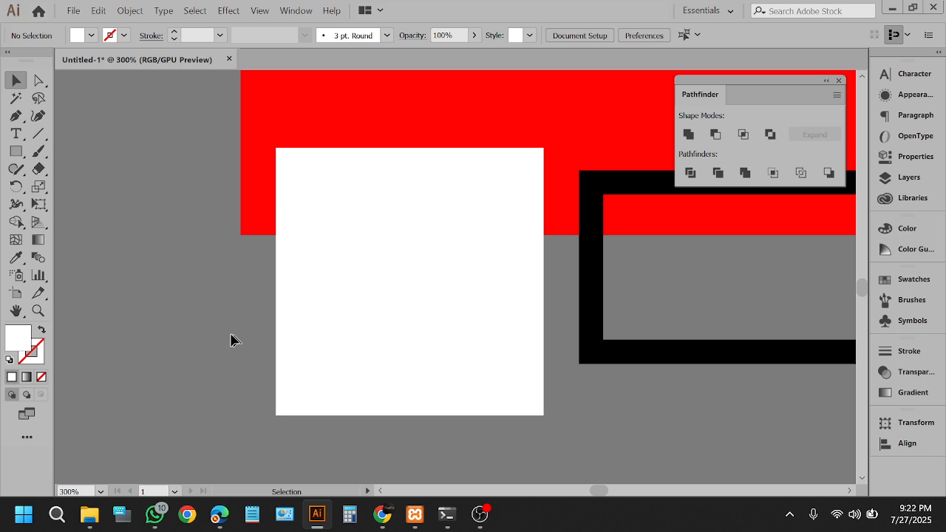
# Step: Select the white square and the black outlined rectangle together
pyautogui.hscroll(2, 198, 304)
pyautogui.hscroll(1, 197, 299)
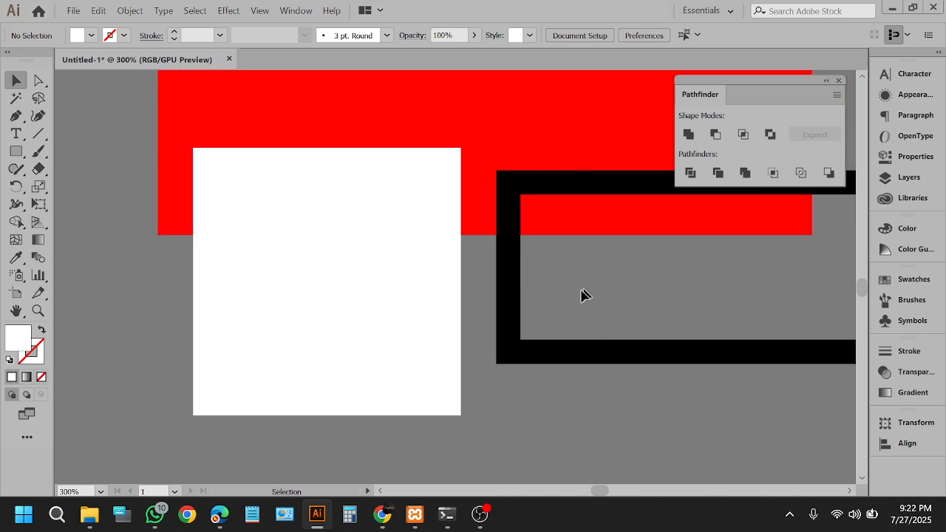
pyautogui.moveTo(385, 341); pyautogui.dragTo(377, 340)
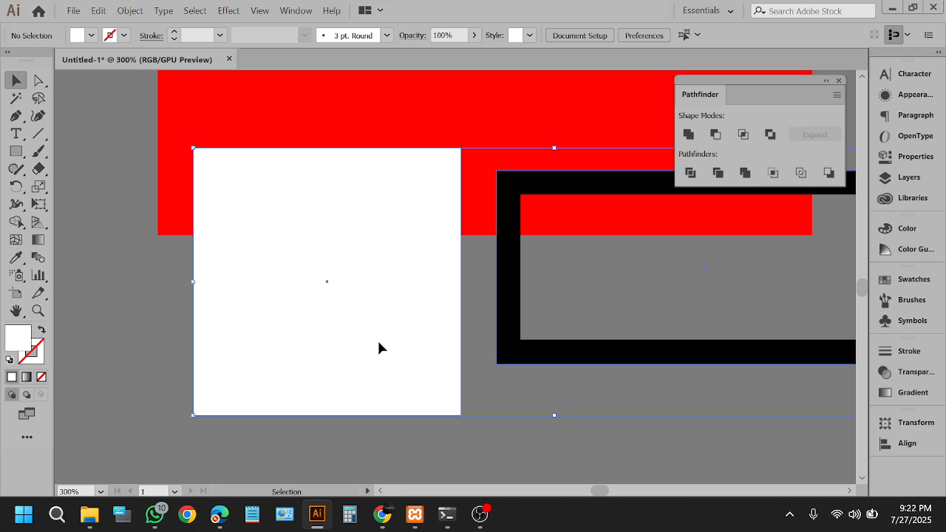
# Step: Deselect both shapes and select the black outlined rectangle and the white square one at a time, ending on the outlined rectangle
pyautogui.click(547, 298)
pyautogui.click(493, 315)
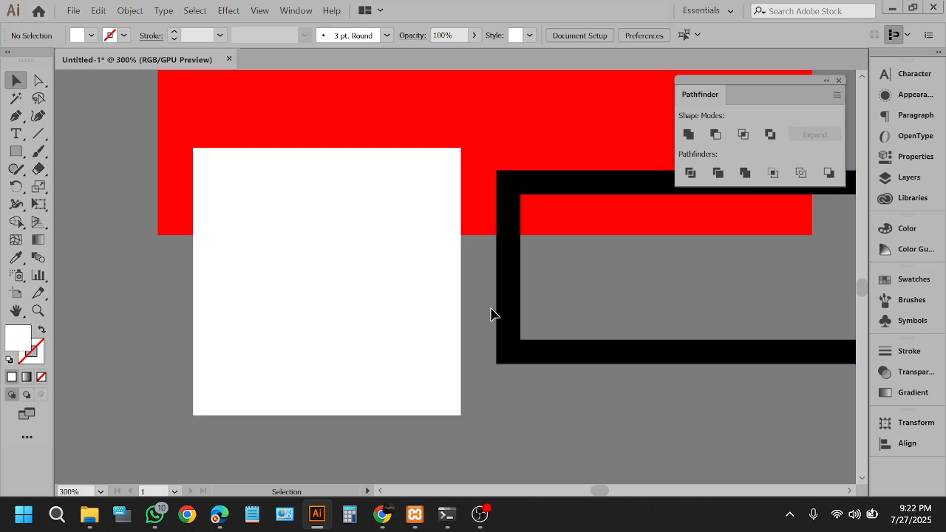
pyautogui.click(497, 311)
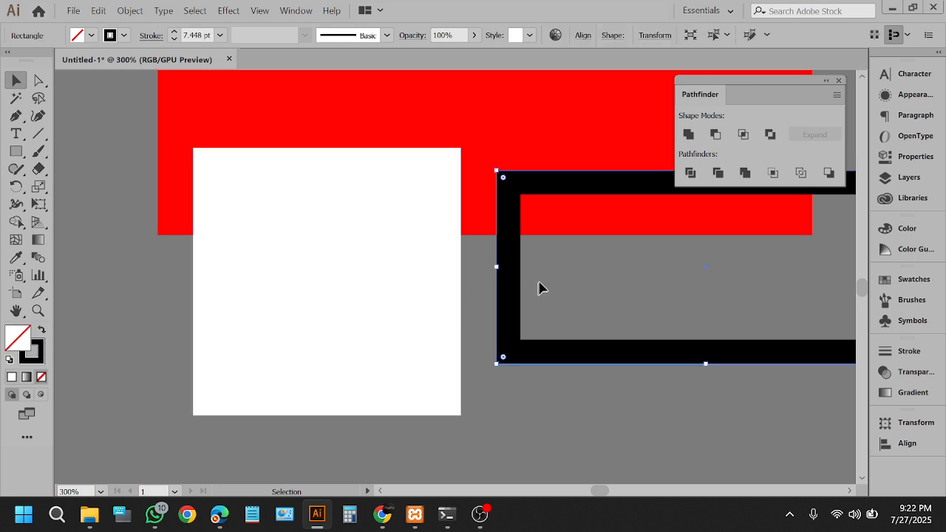
pyautogui.click(328, 308)
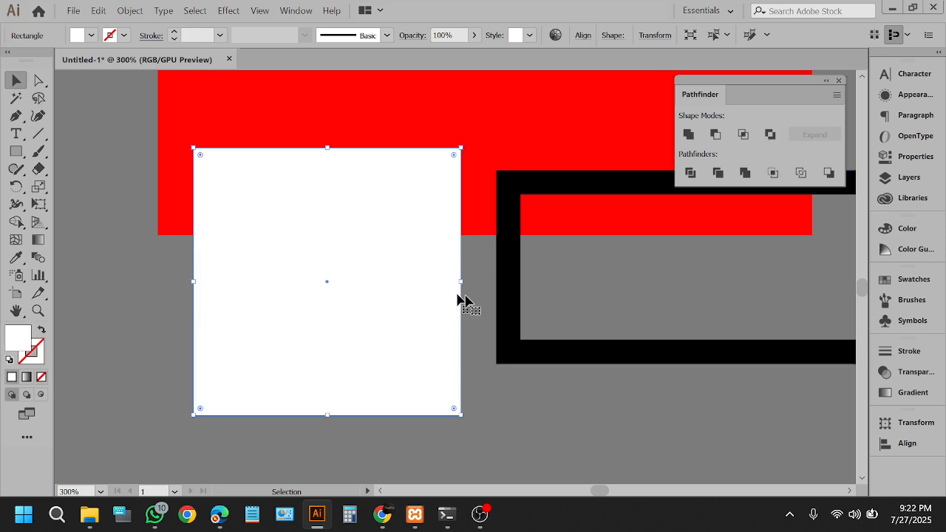
pyautogui.click(502, 302)
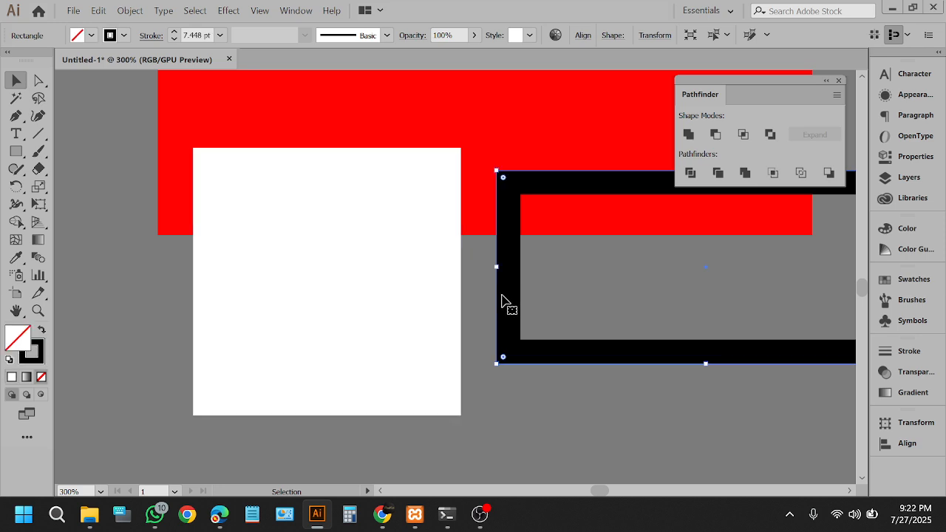
# Step: Draw a small rectangle below the black outlined one, with no stroke and an RGB Red fill
pyautogui.scroll(-1, 289, 249)
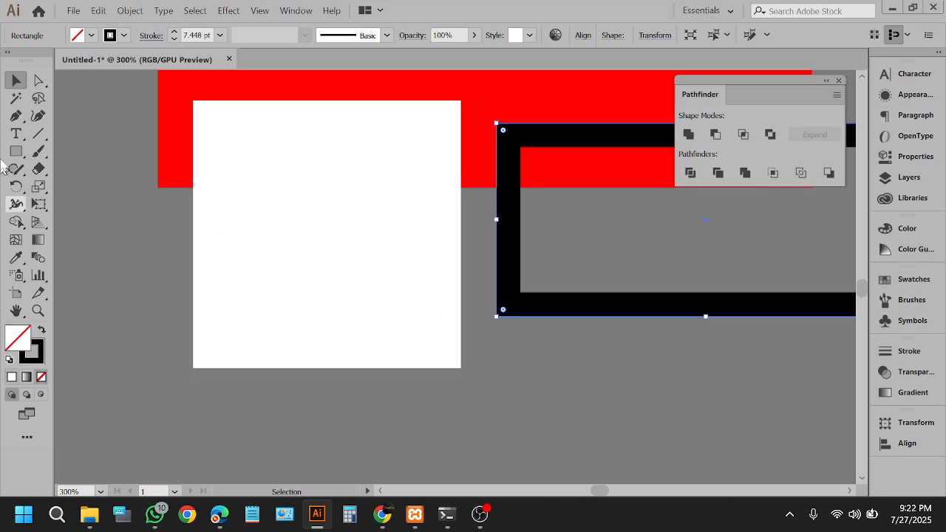
pyautogui.click(16, 150)
pyautogui.moveTo(541, 359); pyautogui.dragTo(634, 430)
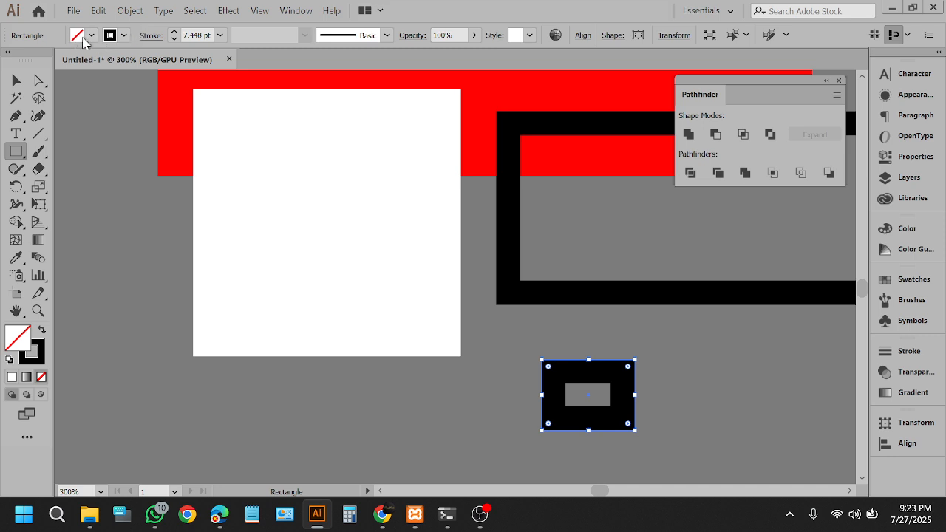
pyautogui.click(124, 37)
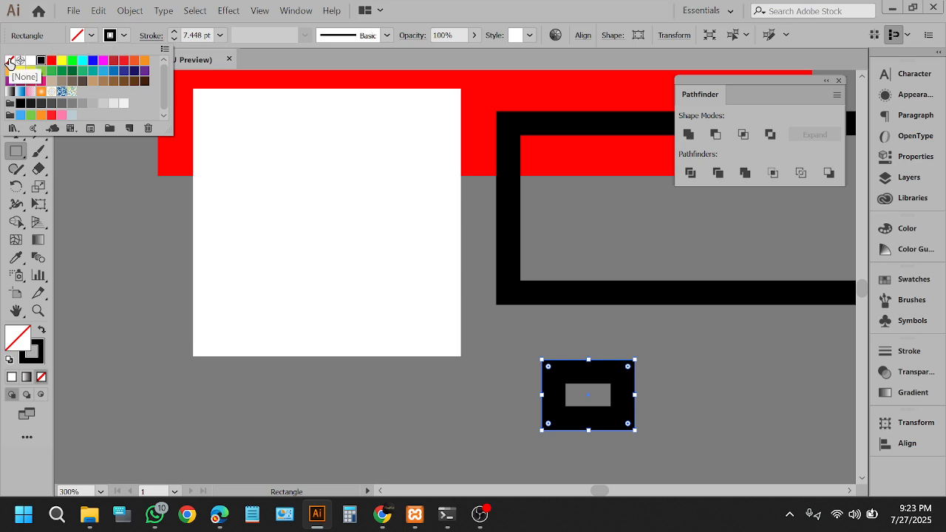
pyautogui.click(10, 61)
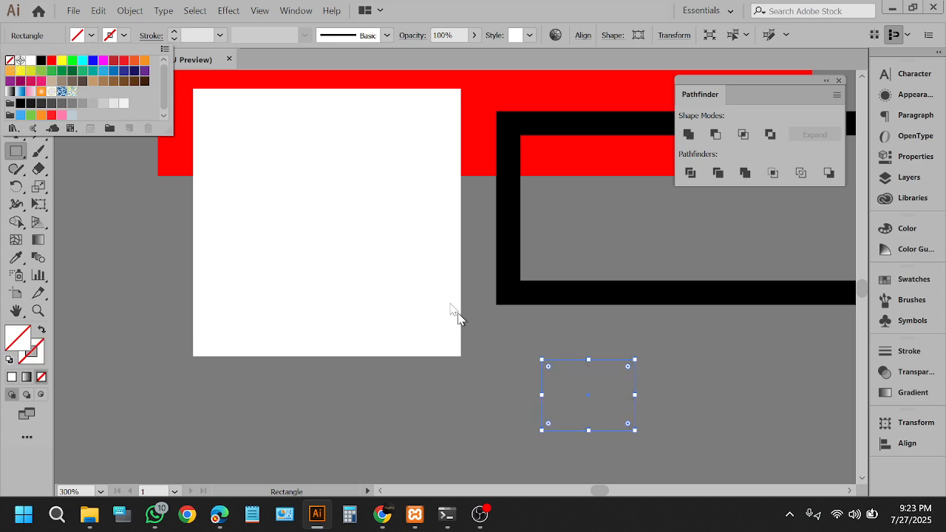
pyautogui.click(91, 35)
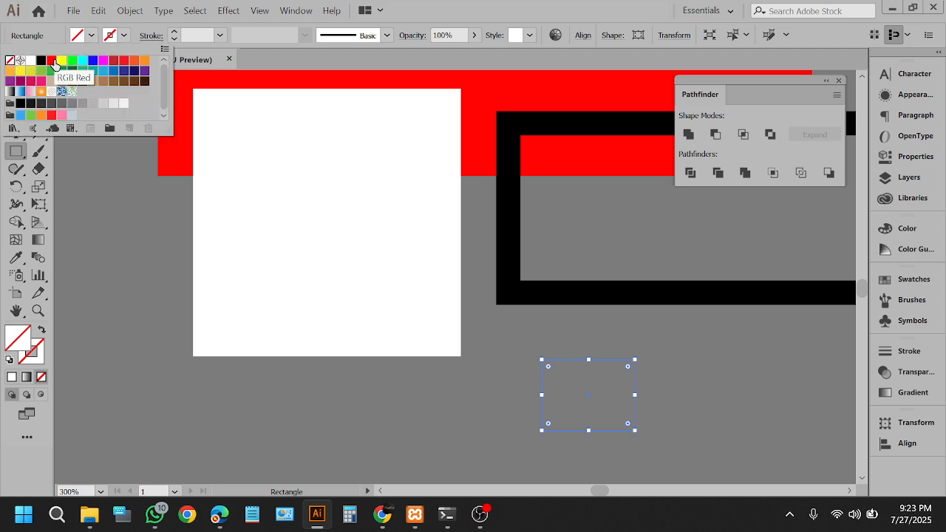
pyautogui.click(54, 62)
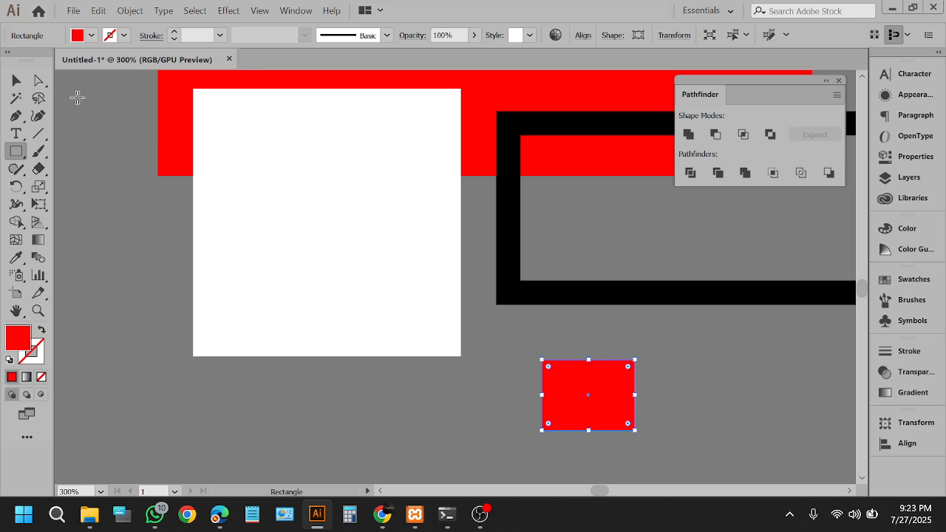
# Step: Swap the small red rectangle's fill and stroke, swap them back, and deselect the rectangle
pyautogui.click(16, 80)
pyautogui.click(84, 152)
pyautogui.click(621, 381)
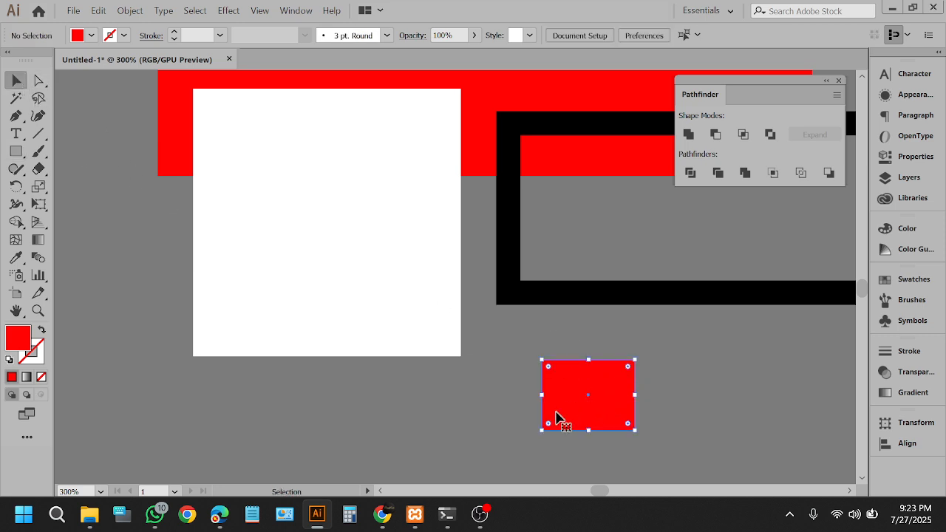
pyautogui.click(42, 334)
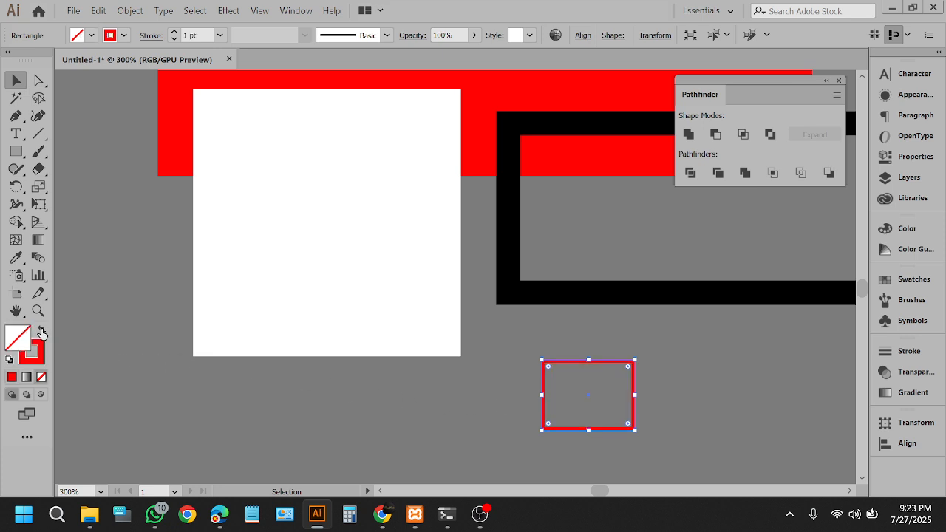
pyautogui.click(618, 393)
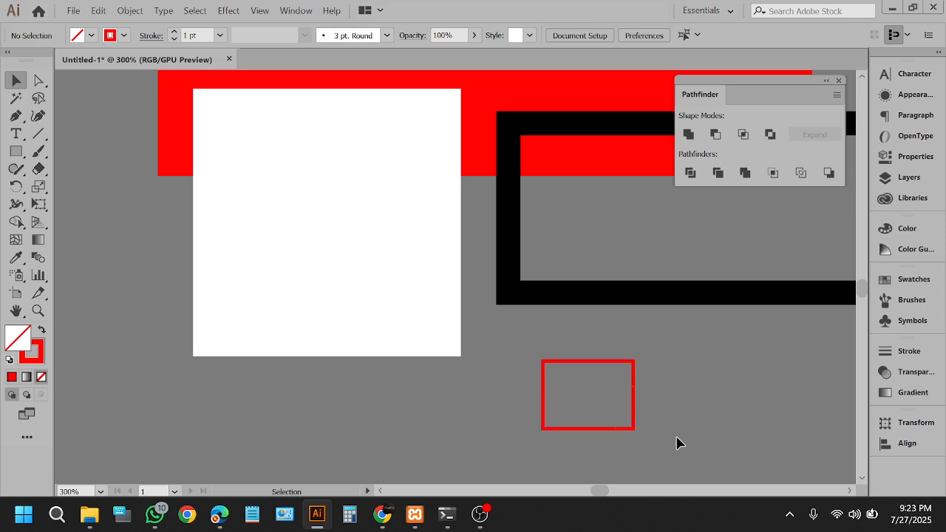
pyautogui.click(41, 330)
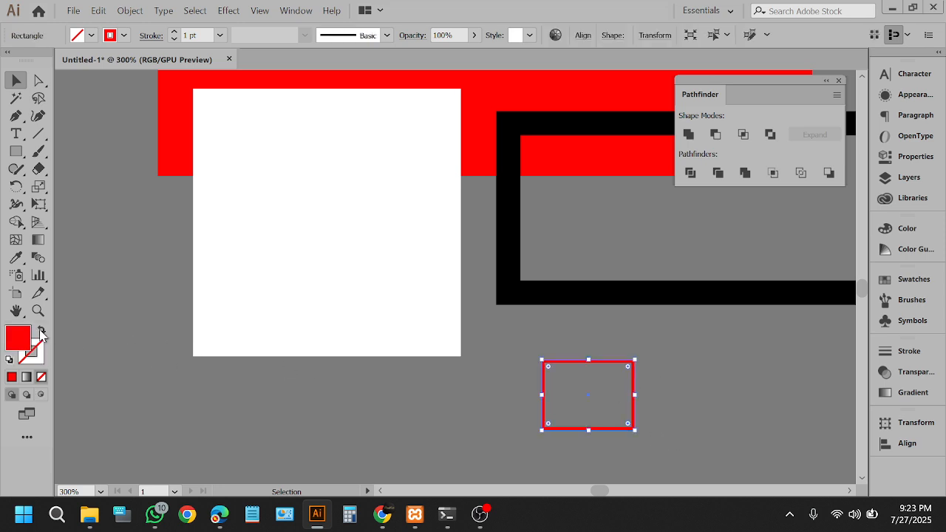
pyautogui.click(464, 404)
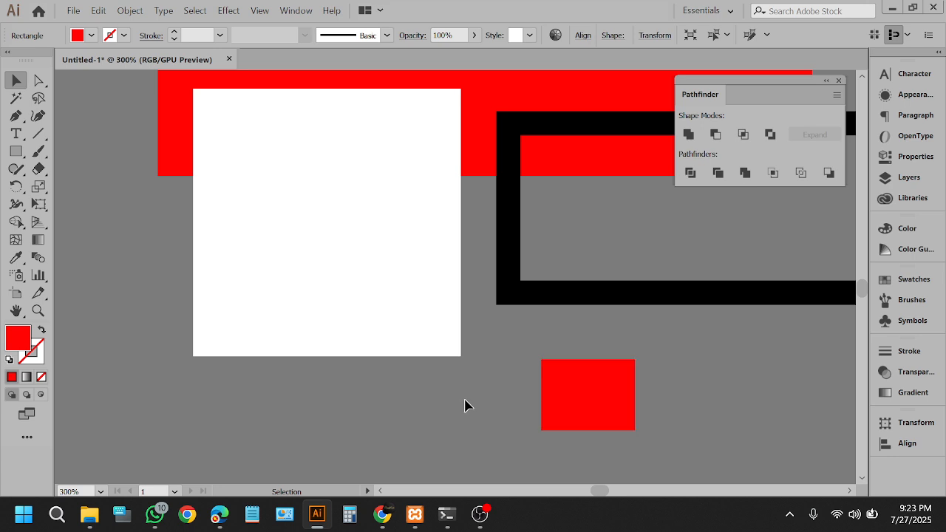
# Step: With nothing selected, swap the fill and stroke colours and alternate between stroke and fill as the active attribute
pyautogui.click(43, 334)
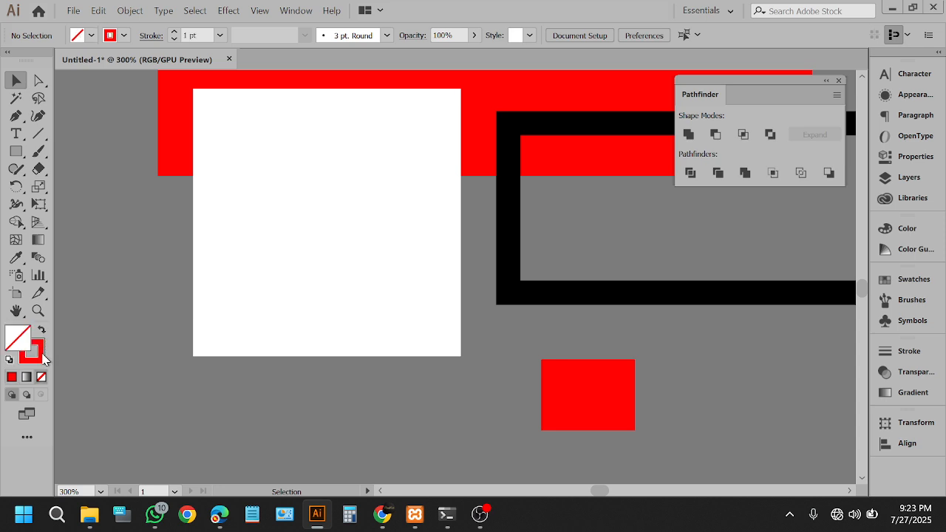
pyautogui.click(42, 358)
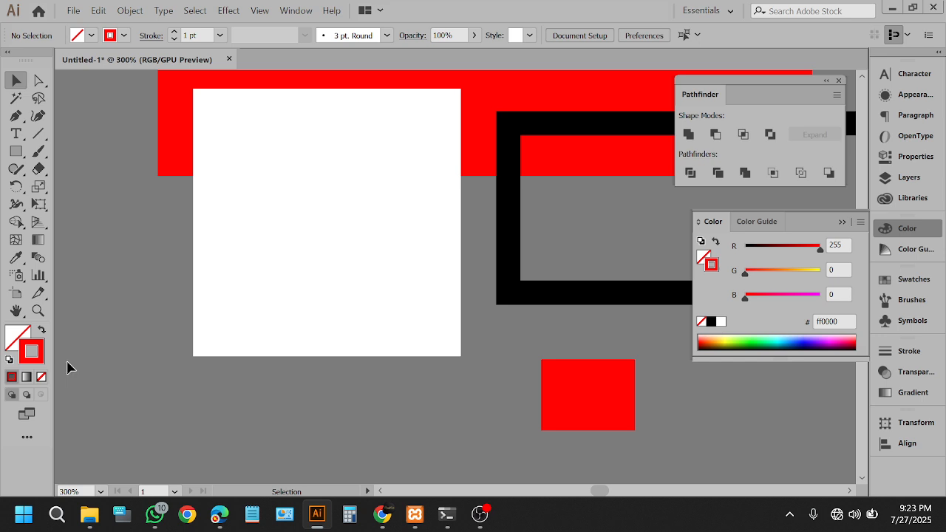
pyautogui.click(15, 338)
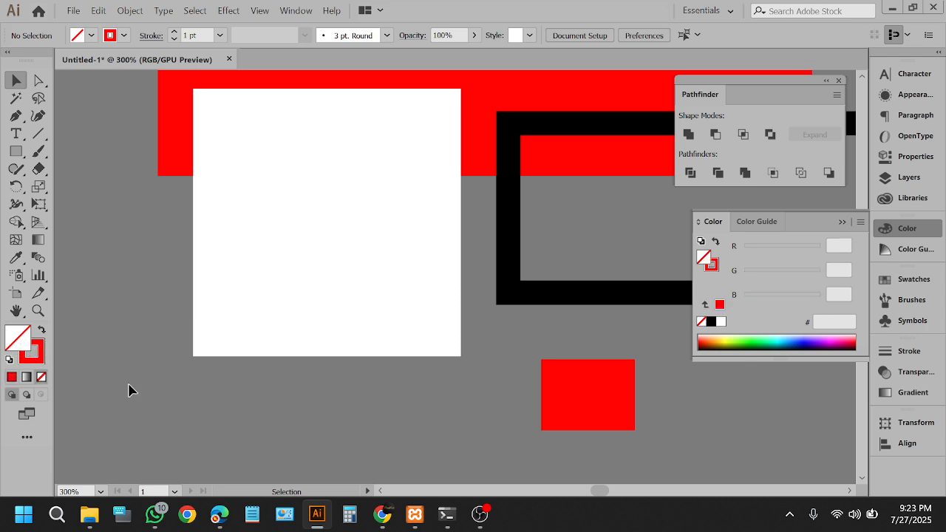
pyautogui.press('alt')
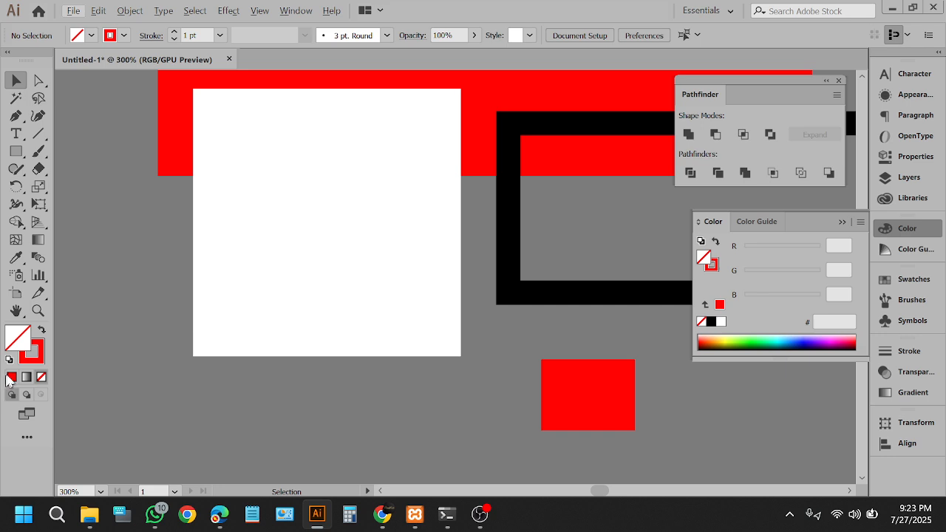
pyautogui.click(41, 351)
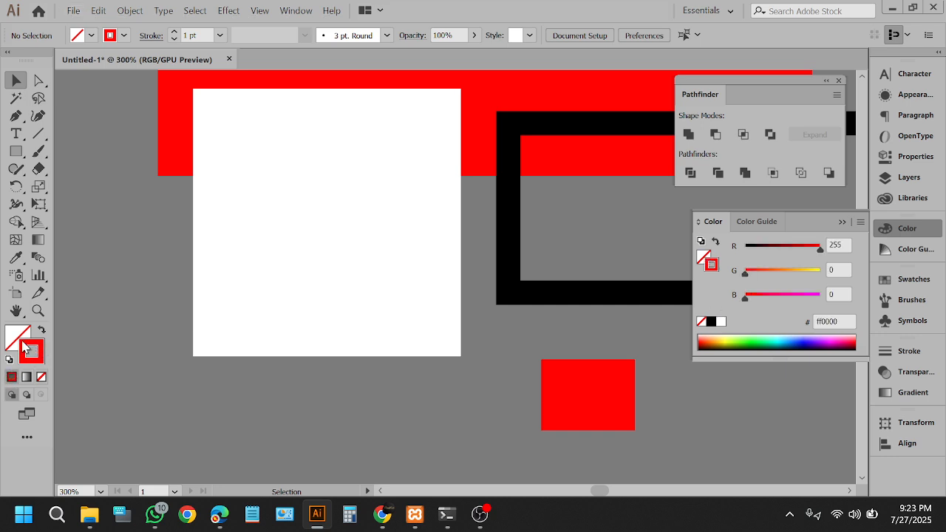
# Step: Make the fill active and set the default fill colour to blue (0000ff) with nothing selected
pyautogui.click(24, 335)
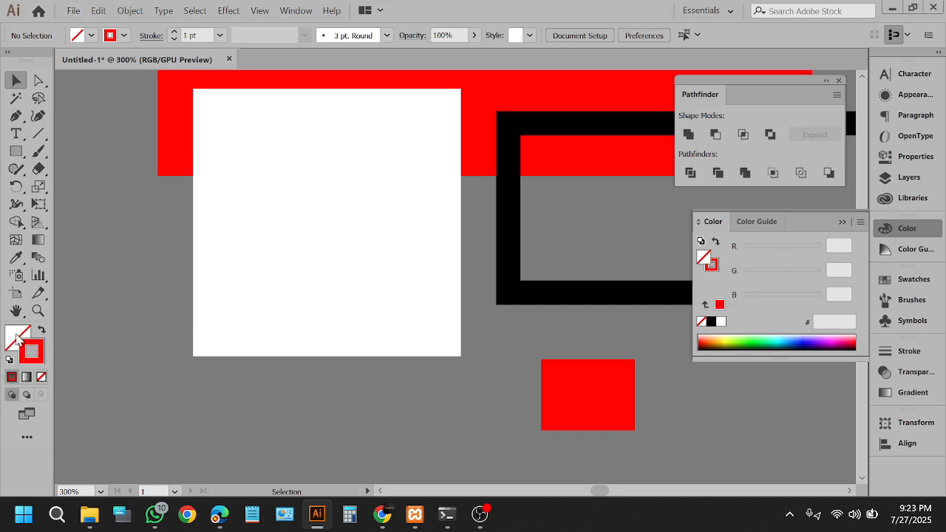
pyautogui.click(91, 36)
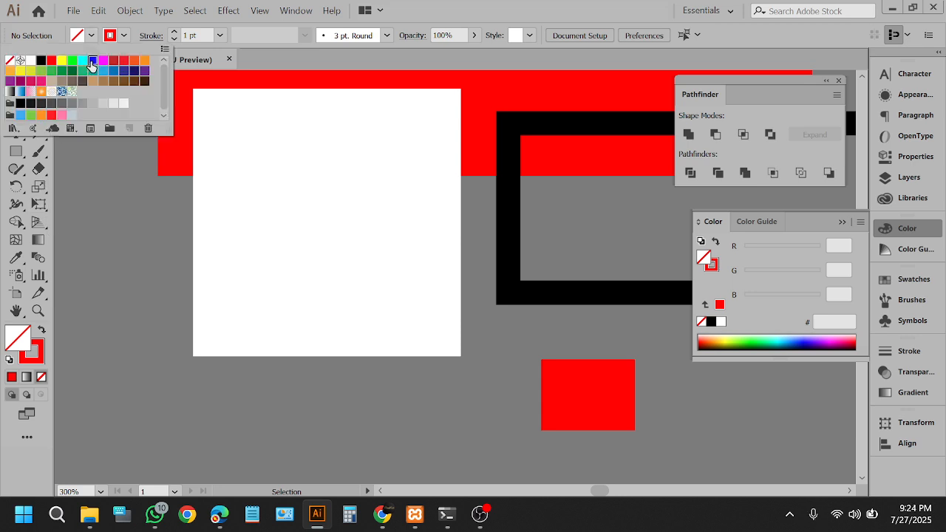
pyautogui.click(92, 60)
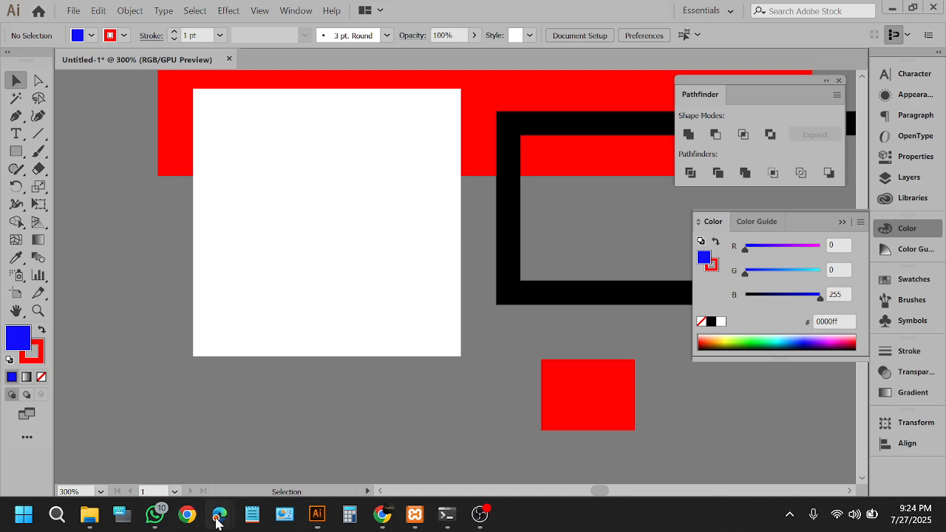
# Step: Switch to the Google Meet call, check its troubleshooting and help information, and return to Illustrator
pyautogui.moveTo(220, 515)
pyautogui.click(172, 453)
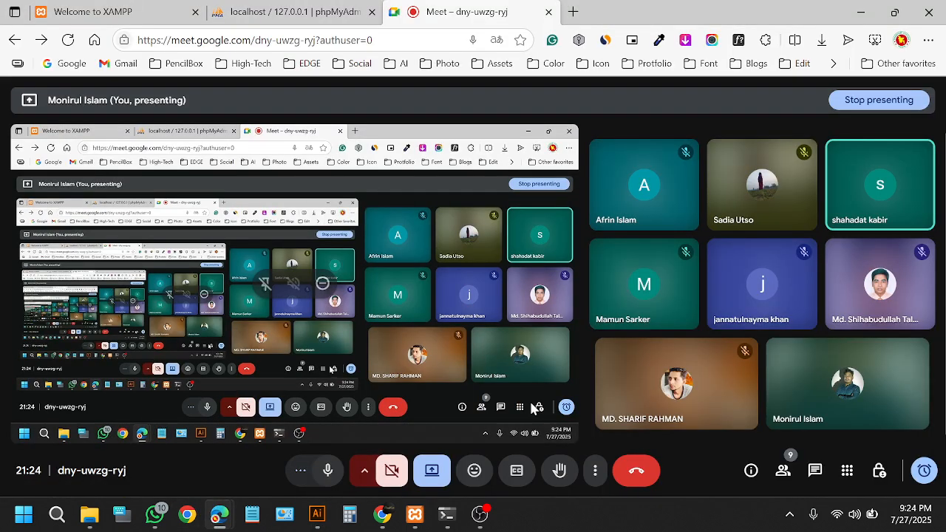
pyautogui.click(594, 470)
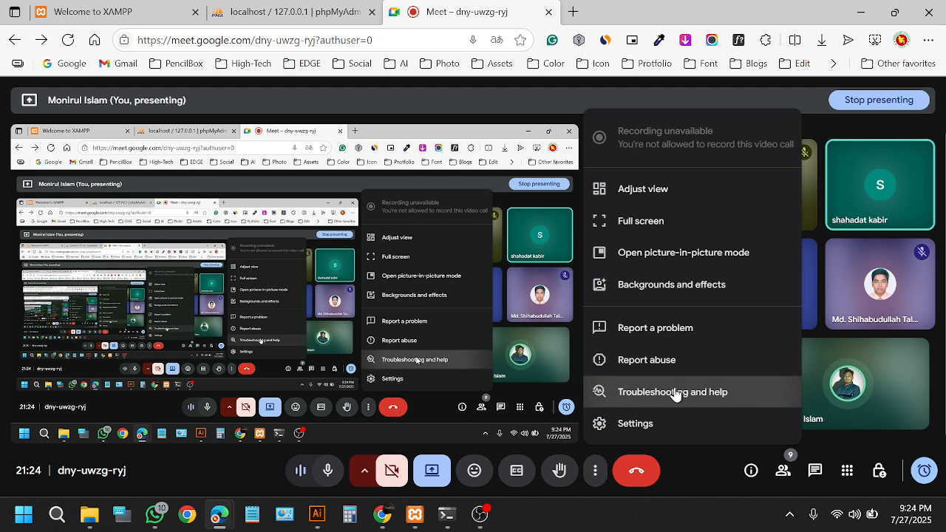
pyautogui.click(675, 392)
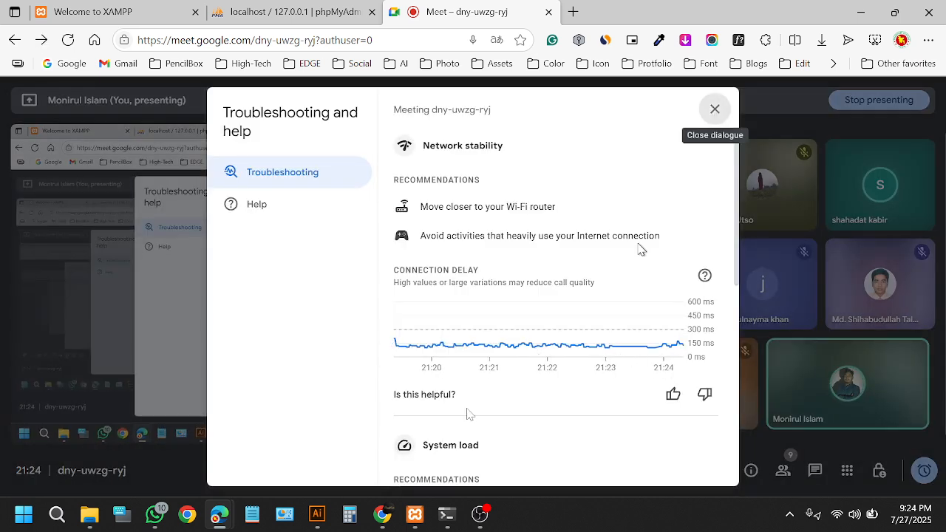
pyautogui.press('Escape')
pyautogui.click(317, 515)
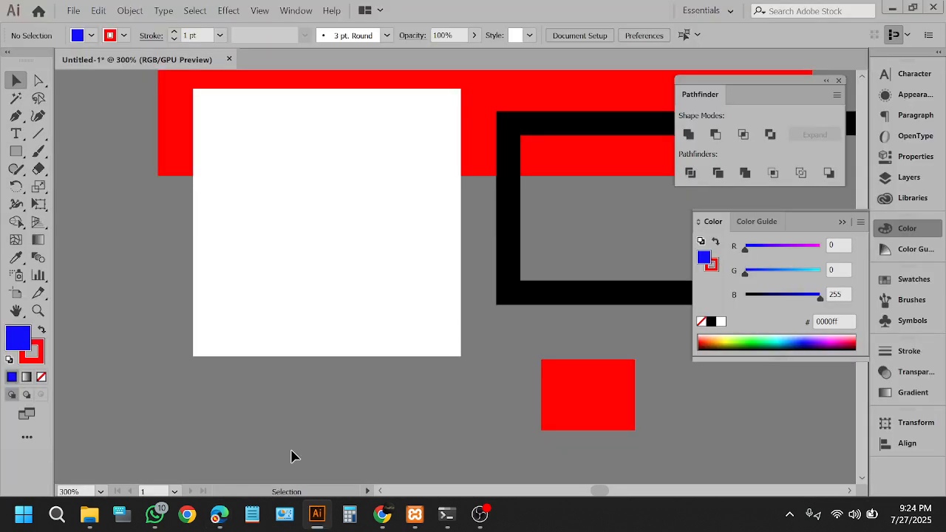
# Step: Select the white square and the small red rectangle in turn, and delete the small red rectangle
pyautogui.click(398, 347)
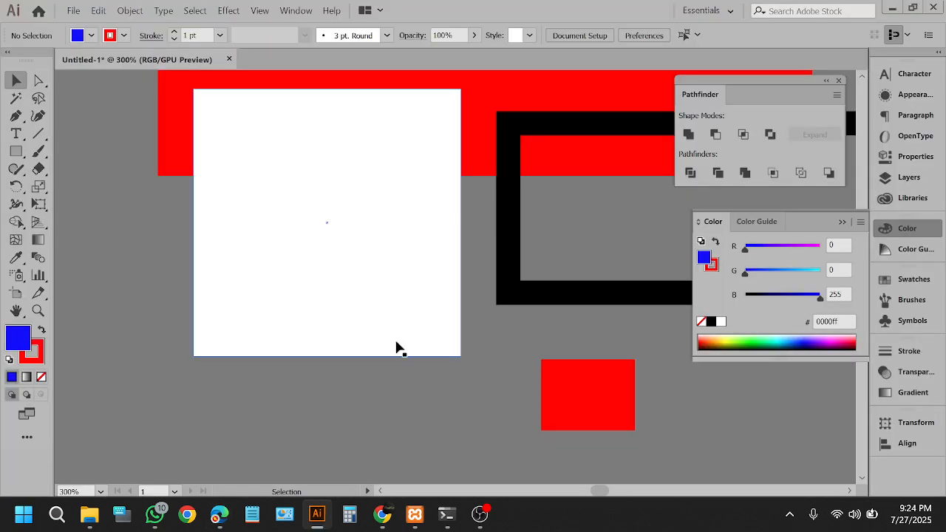
pyautogui.click(427, 376)
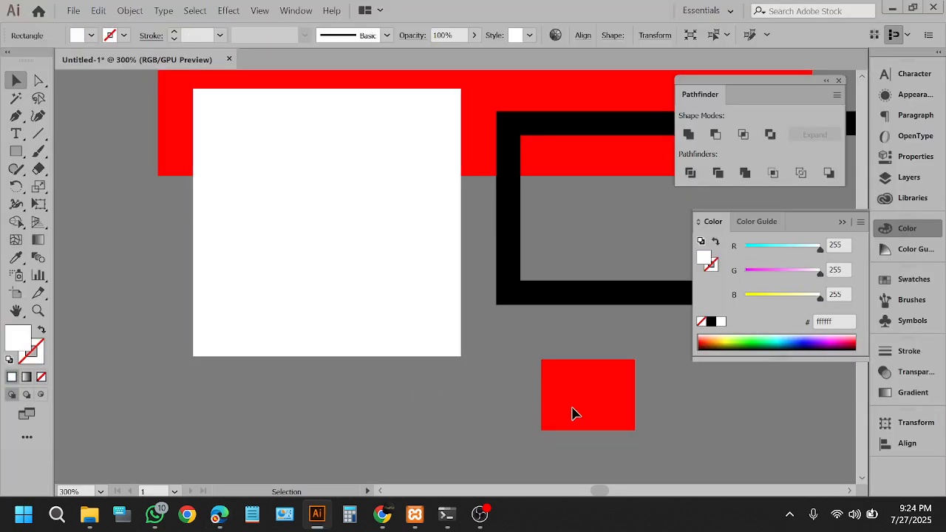
pyautogui.click(632, 411)
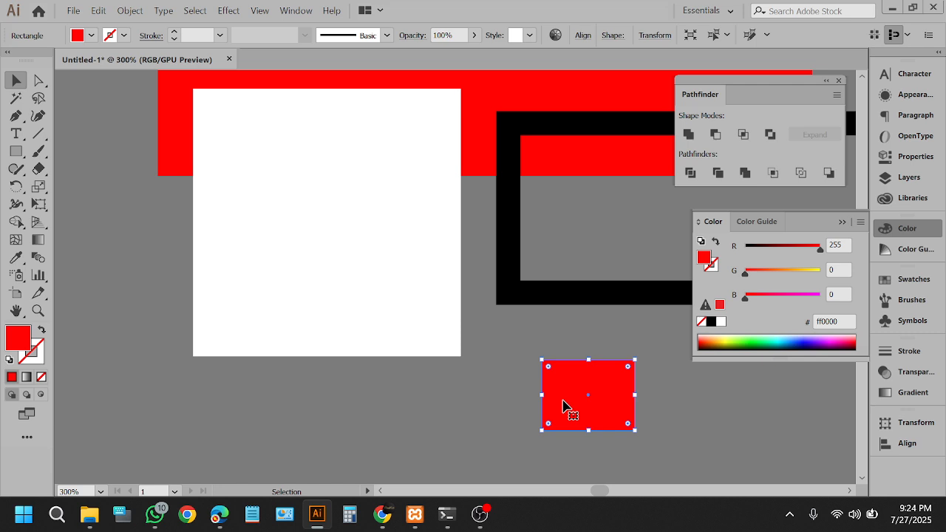
pyautogui.click(386, 388)
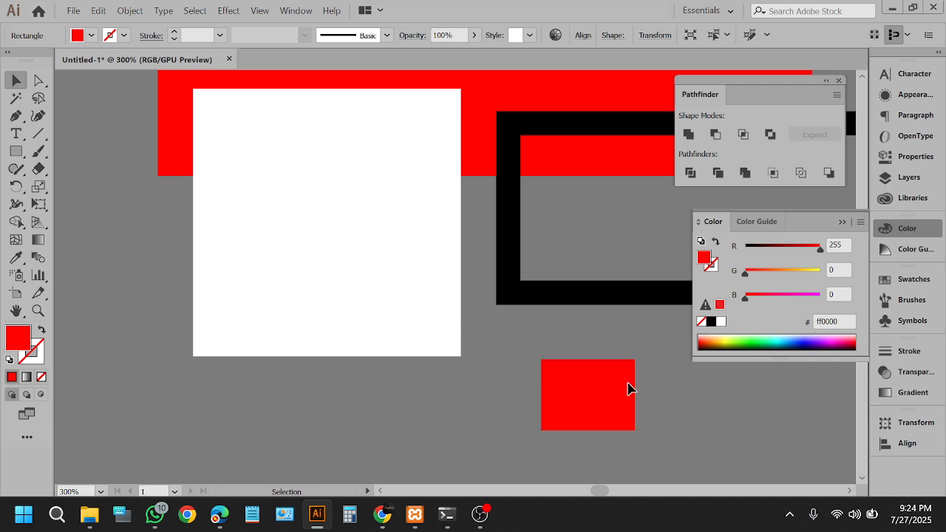
pyautogui.moveTo(623, 390); pyautogui.dragTo(565, 393)
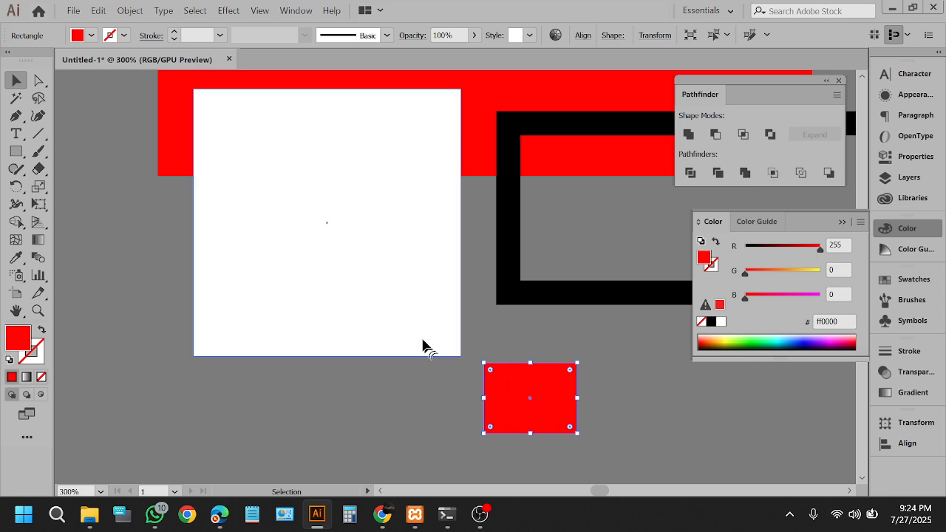
pyautogui.press('Delete')
# Step: Draw a small red rectangle below the white square and give it a yellow stroke
pyautogui.click(15, 154)
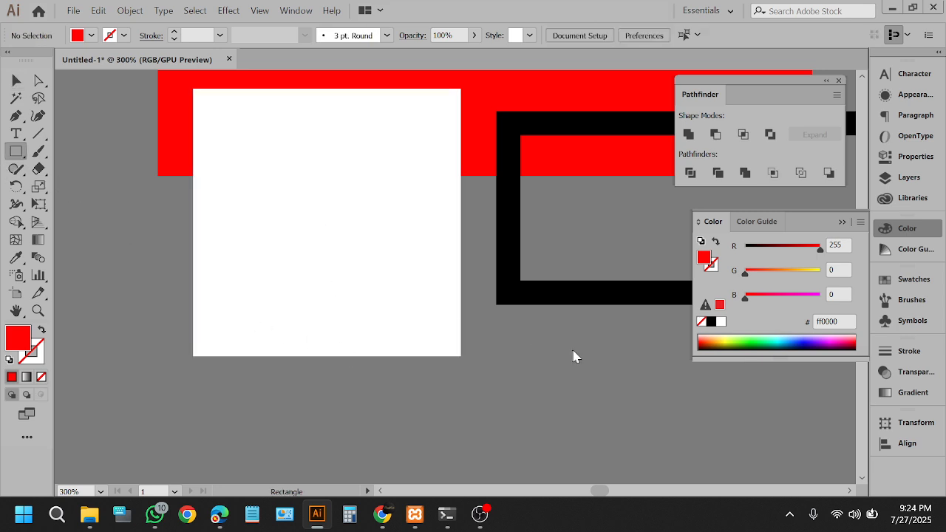
pyautogui.moveTo(395, 380); pyautogui.dragTo(525, 458)
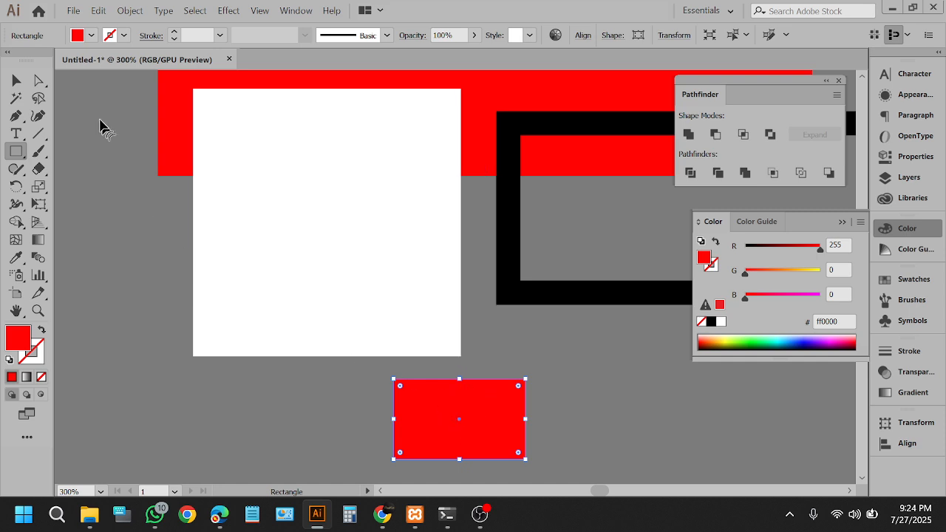
pyautogui.click(125, 38)
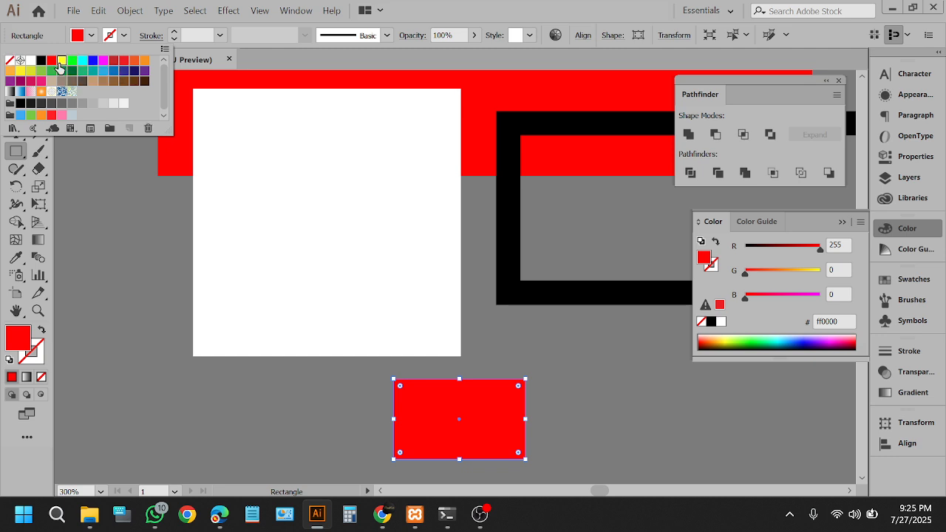
pyautogui.click(62, 60)
pyautogui.click(22, 79)
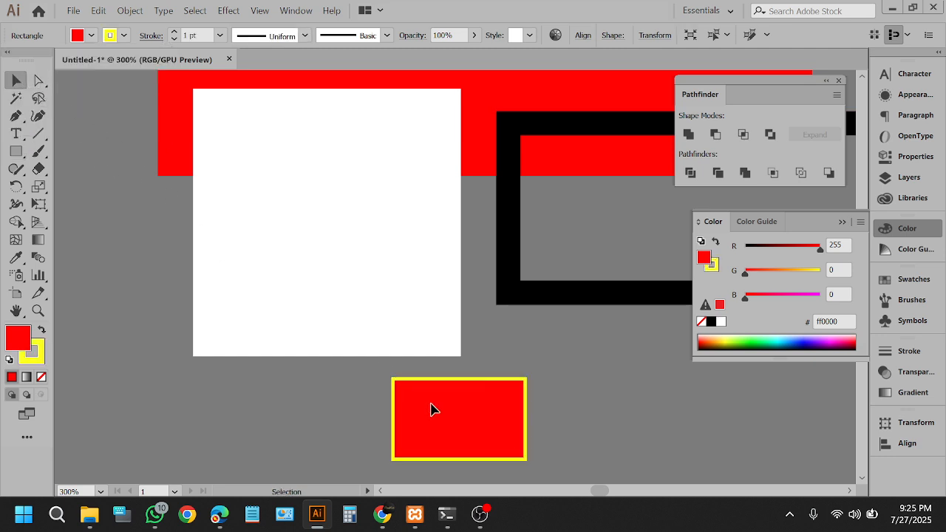
# Step: Reselect the small red rectangle and remove its yellow stroke by setting the stroke to None
pyautogui.click(543, 420)
pyautogui.click(440, 433)
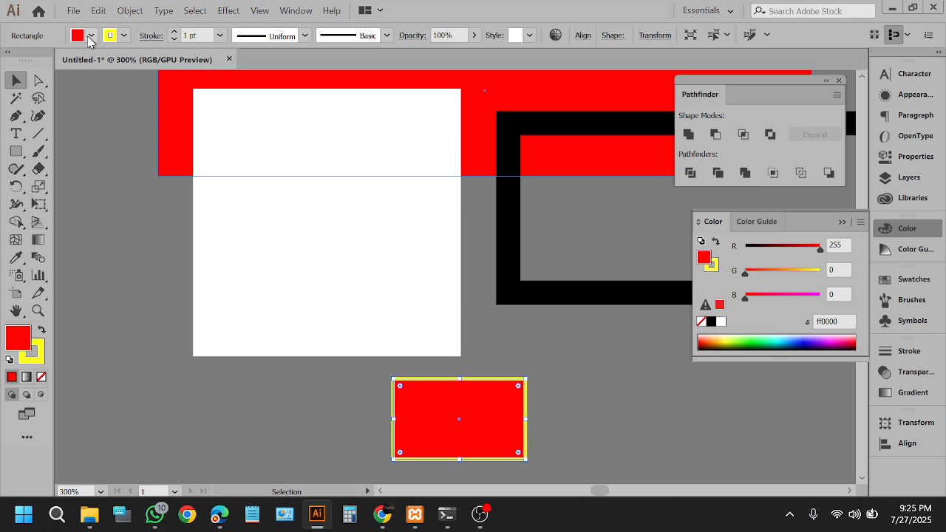
pyautogui.click(126, 36)
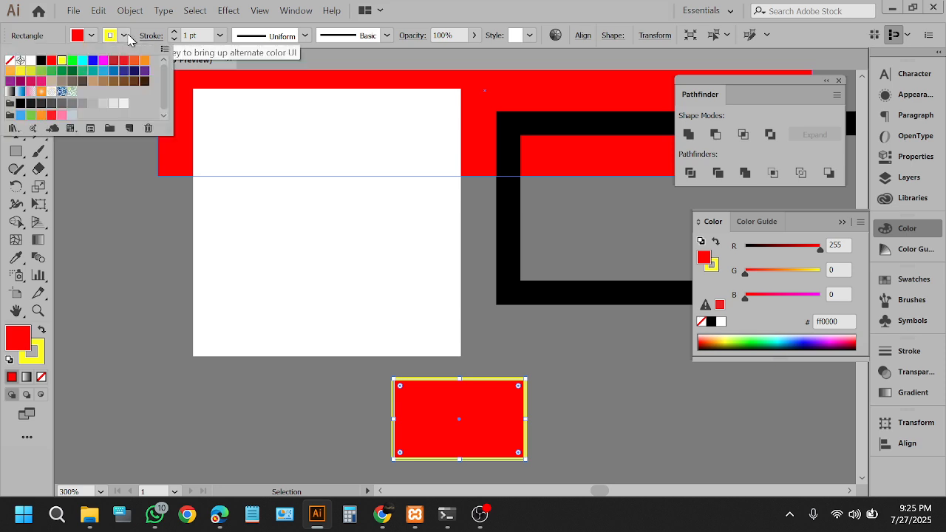
pyautogui.click(566, 374)
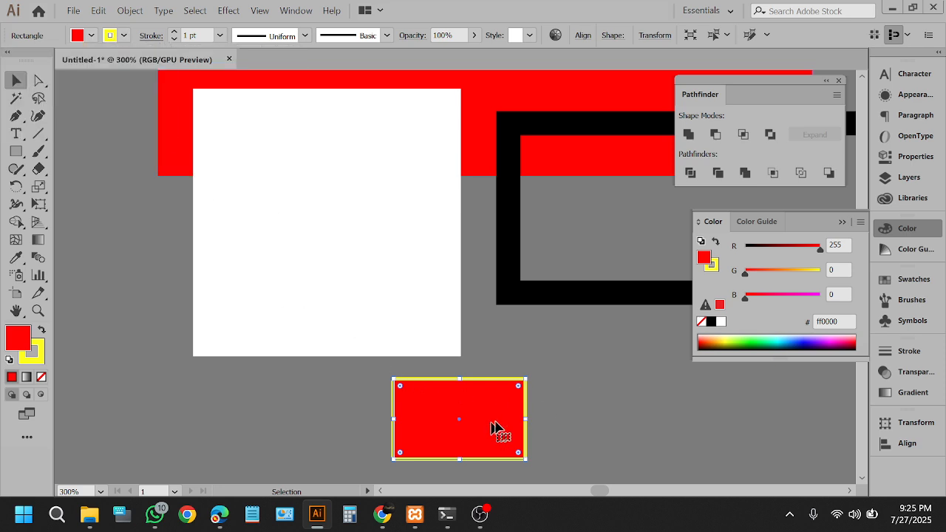
pyautogui.click(581, 407)
pyautogui.click(510, 415)
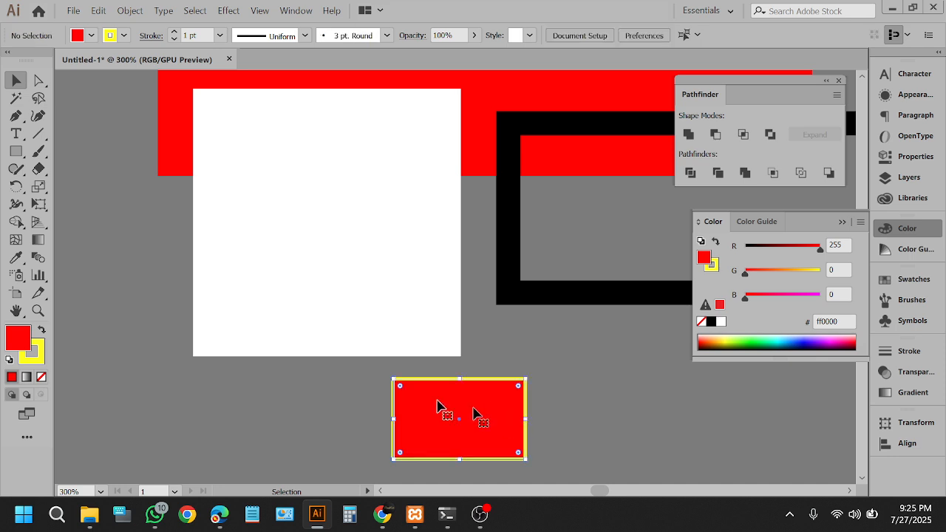
pyautogui.click(124, 35)
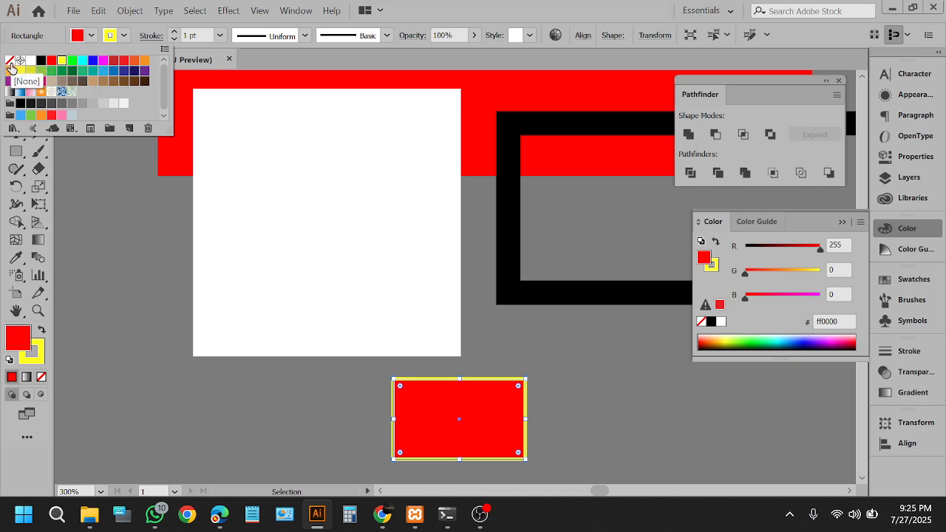
pyautogui.click(11, 66)
pyautogui.click(97, 226)
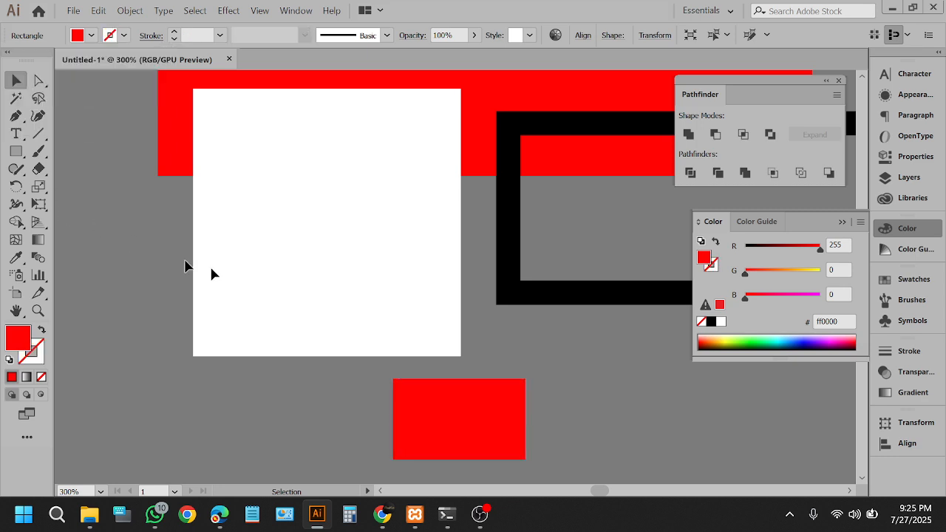
# Step: Swap the small red rectangle's fill and stroke to outline it in red, and swap them back to a red fill
pyautogui.click(523, 433)
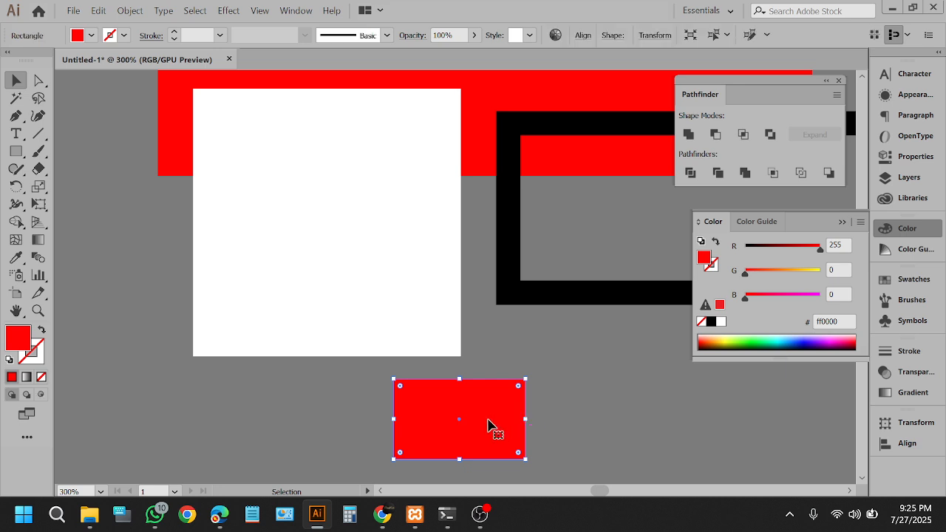
pyautogui.click(569, 397)
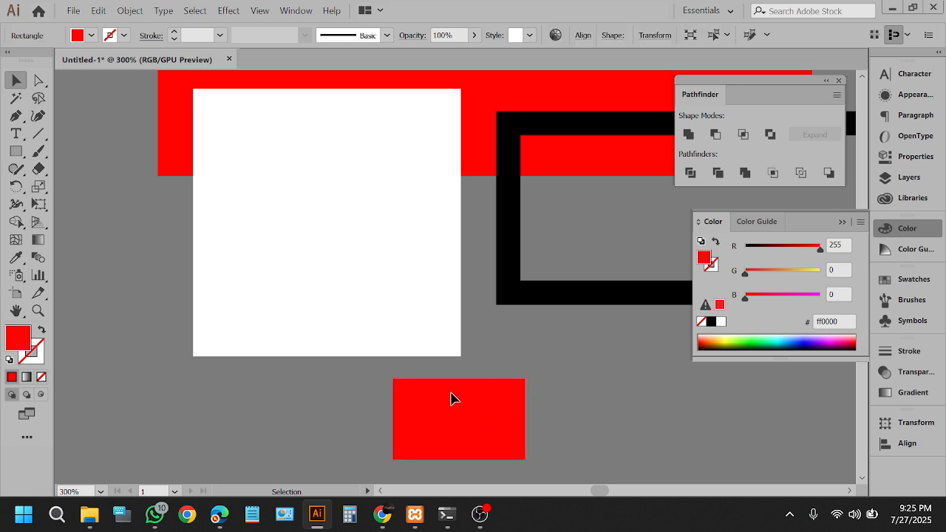
pyautogui.click(453, 399)
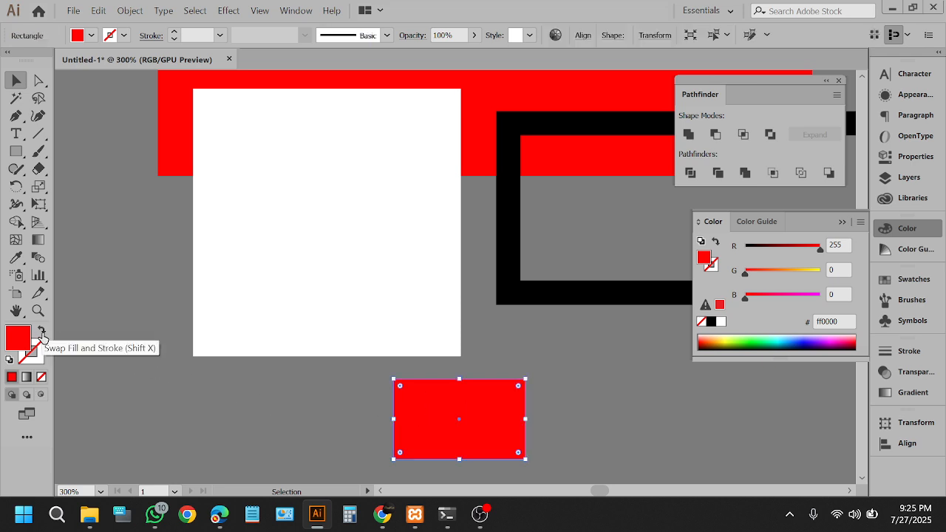
pyautogui.click(42, 334)
pyautogui.click(203, 408)
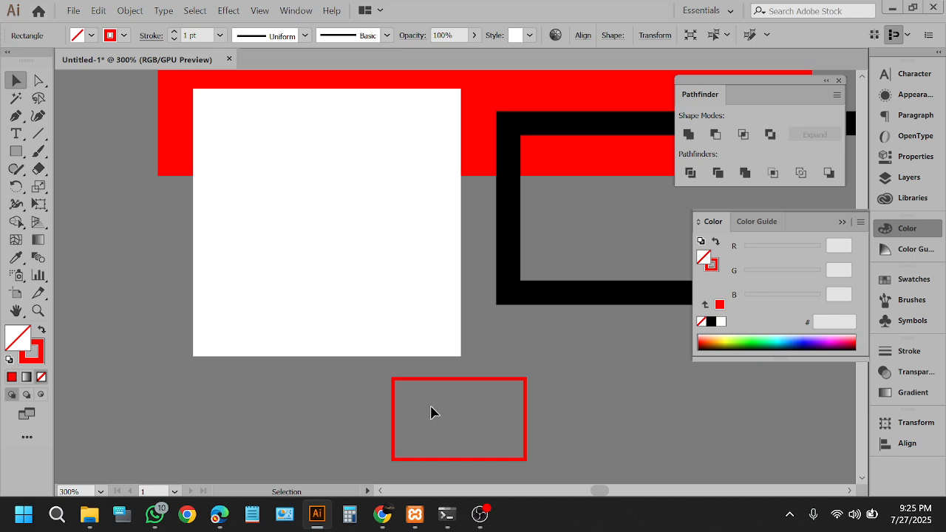
pyautogui.click(420, 457)
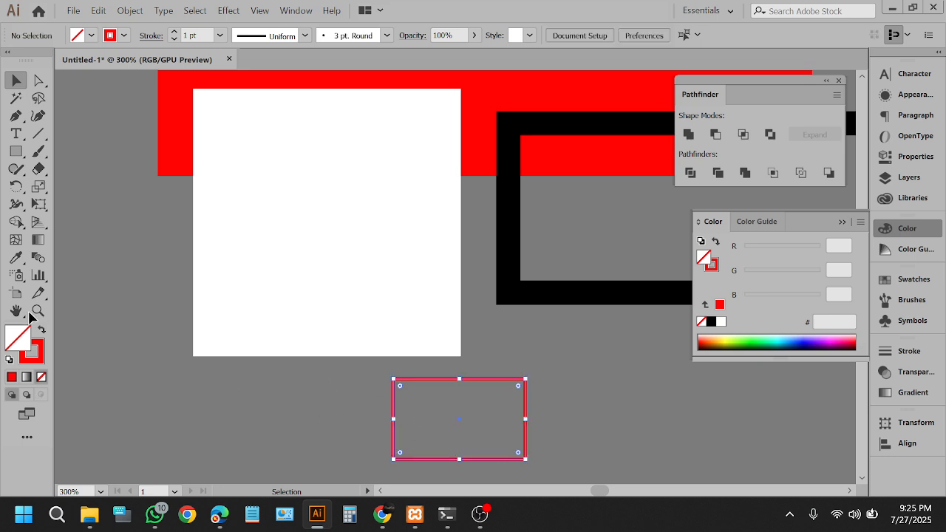
pyautogui.click(43, 333)
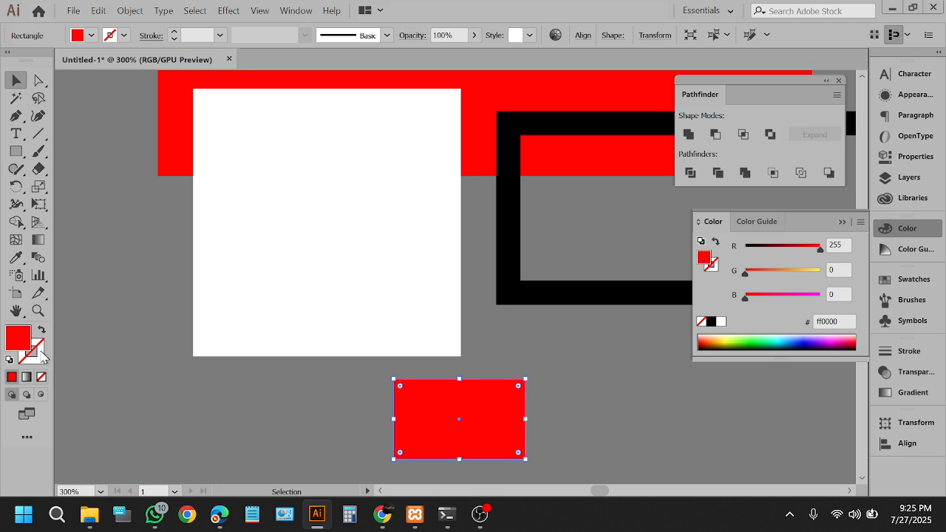
# Step: Apply a blue stroke to the small red rectangle and deselect it
pyautogui.click(124, 35)
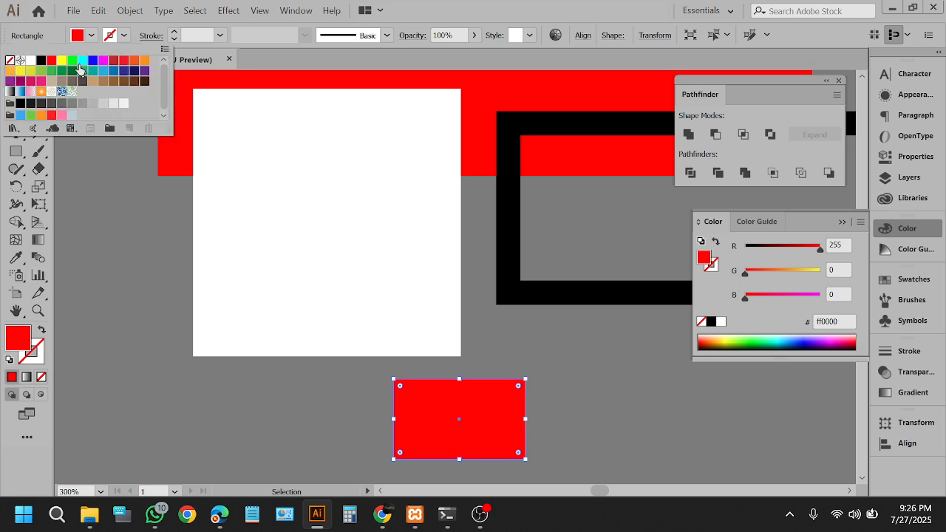
pyautogui.click(93, 65)
pyautogui.click(123, 342)
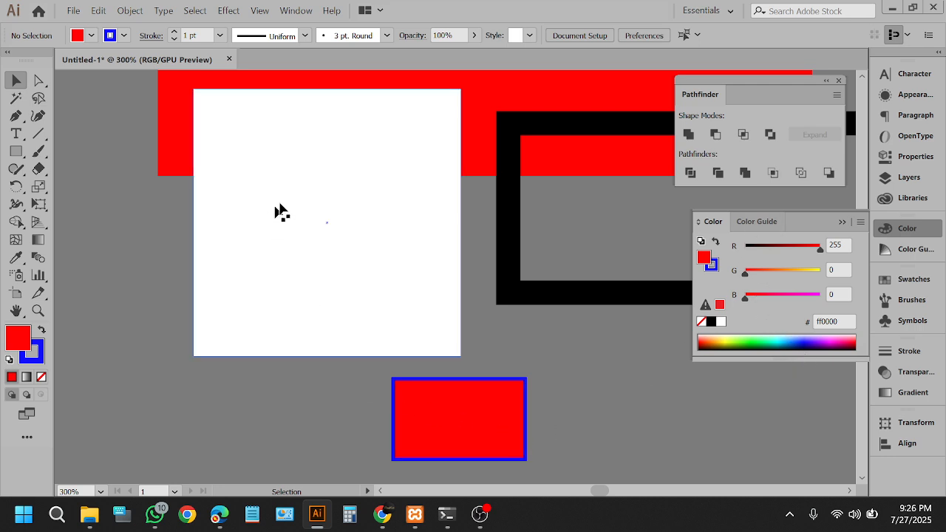
# Step: Select the blue-outlined rectangle and make its stroke, and again its fill, the active attribute
pyautogui.click(522, 408)
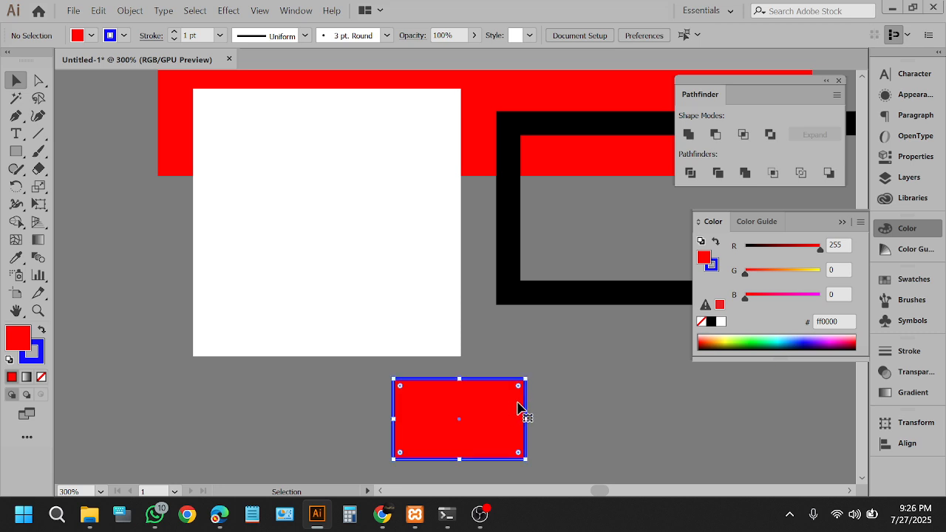
pyautogui.click(35, 359)
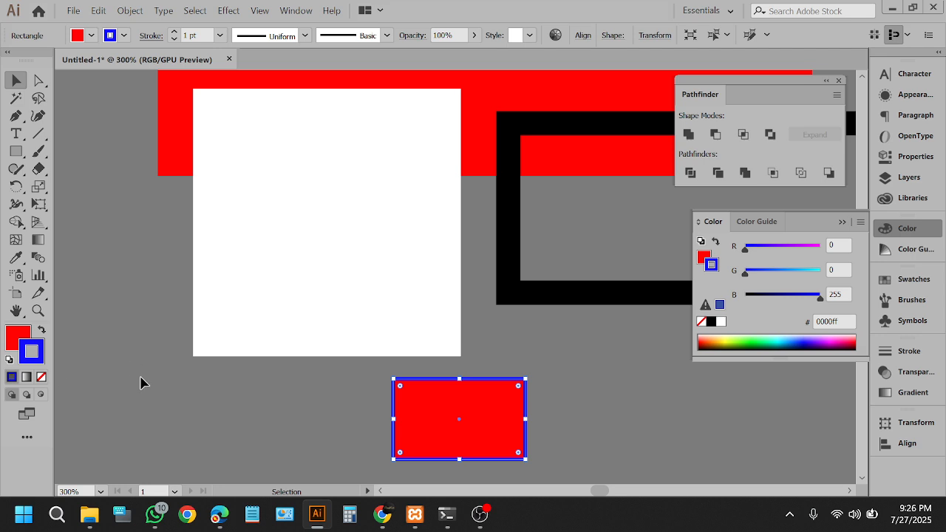
pyautogui.click(20, 337)
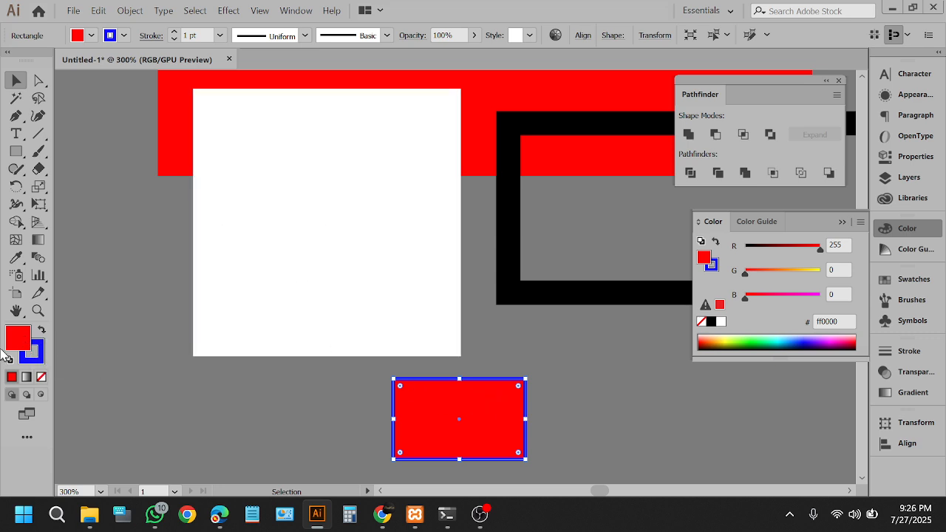
pyautogui.click(342, 423)
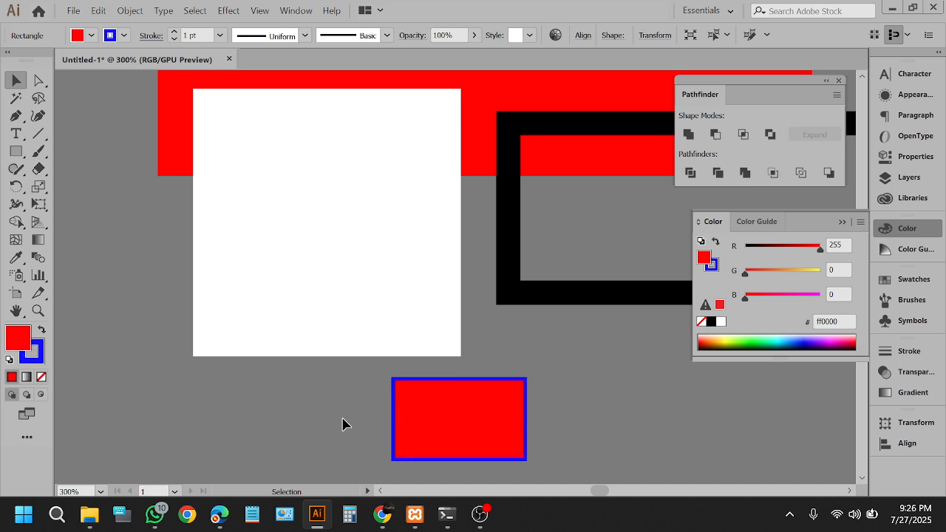
# Step: Examine the small rectangle's blue outline up close and remove it by setting the stroke to None
pyautogui.click(498, 408)
pyautogui.scroll(2, 522, 401)
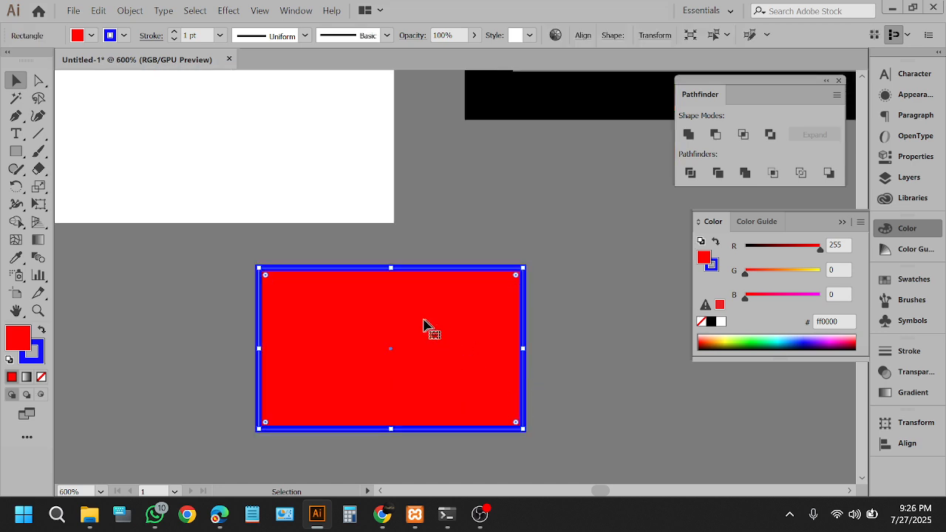
pyautogui.scroll(3, 414, 318)
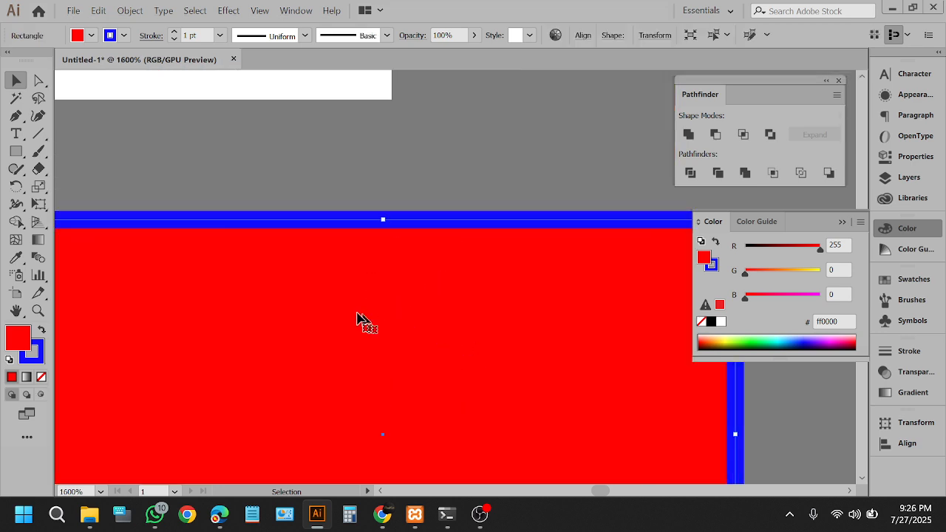
pyautogui.scroll(-4, 359, 321)
pyautogui.scroll(1, 384, 319)
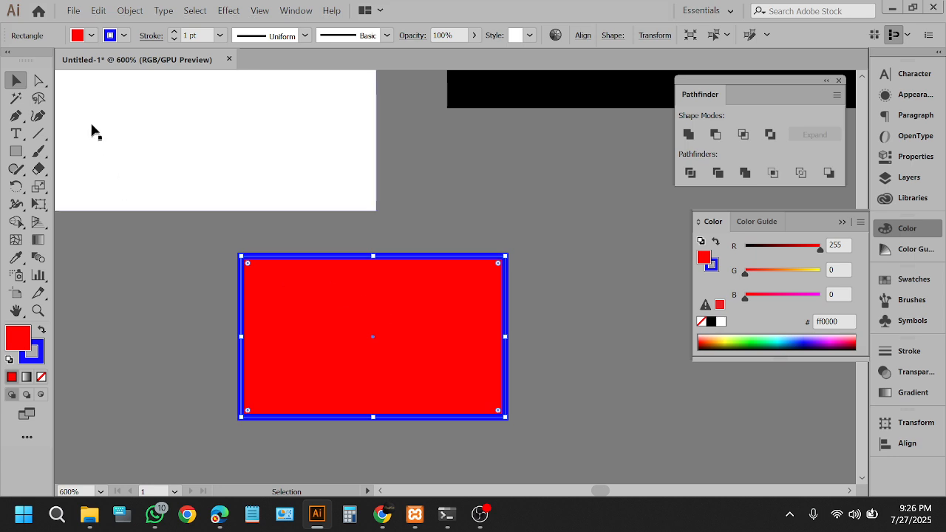
pyautogui.click(111, 37)
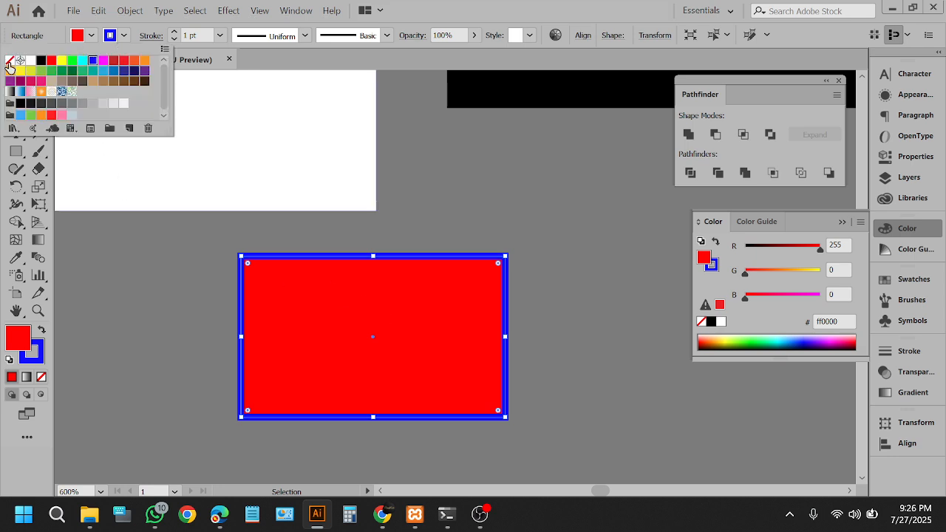
pyautogui.click(9, 65)
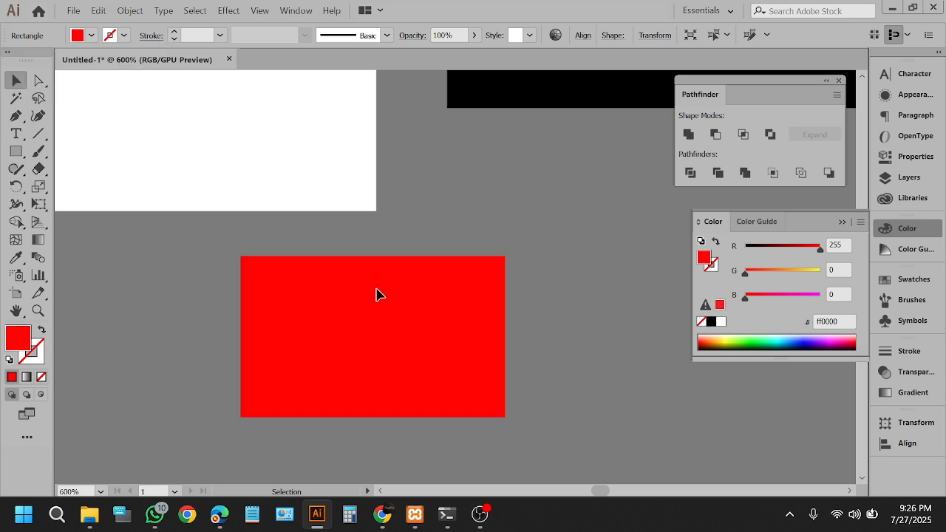
pyautogui.scroll(-3, 366, 281)
pyautogui.click(489, 278)
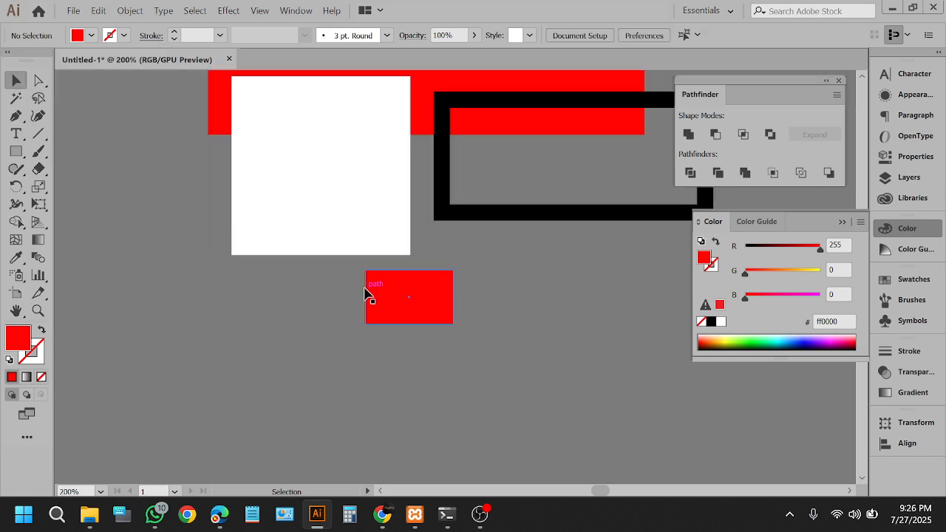
pyautogui.scroll(1, 366, 294)
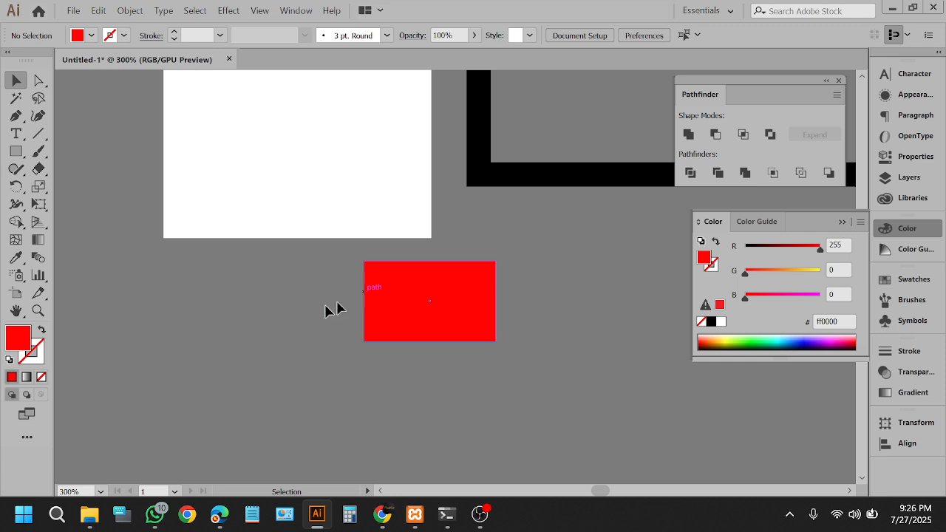
pyautogui.click(16, 257)
pyautogui.click(16, 79)
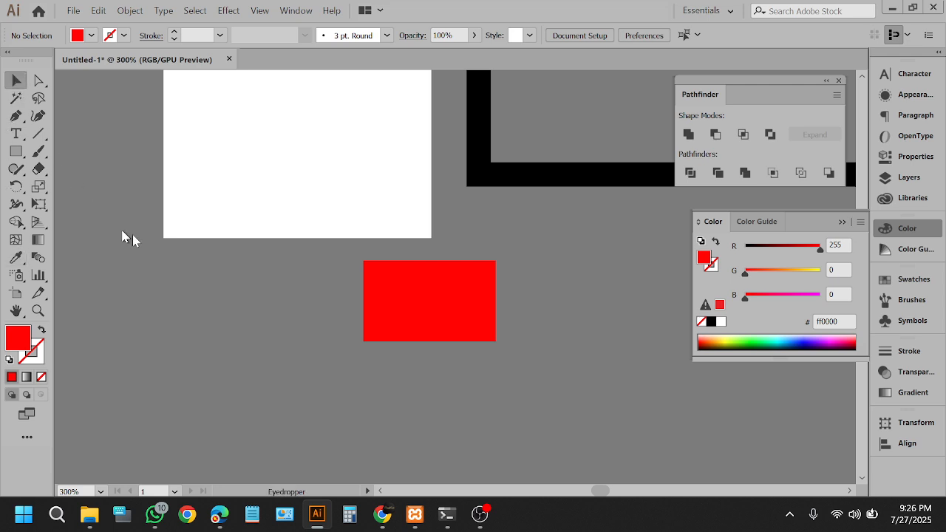
# Step: Move the small red rectangle away from the other shapes, and delete the white square, large red rectangle and black frame together
pyautogui.scroll(-2, 469, 346)
pyautogui.scroll(1, 462, 333)
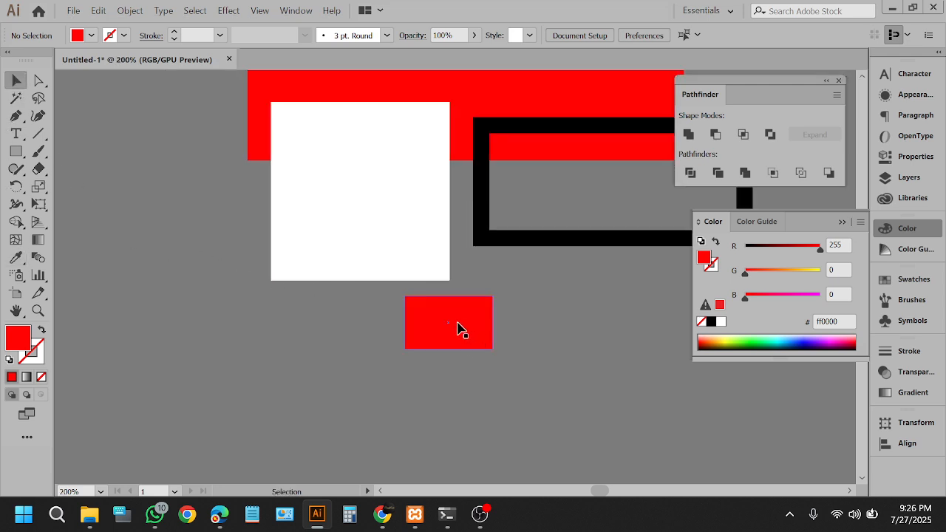
pyautogui.moveTo(458, 327); pyautogui.dragTo(244, 366)
pyautogui.moveTo(222, 105); pyautogui.dragTo(529, 275)
pyautogui.press('Delete')
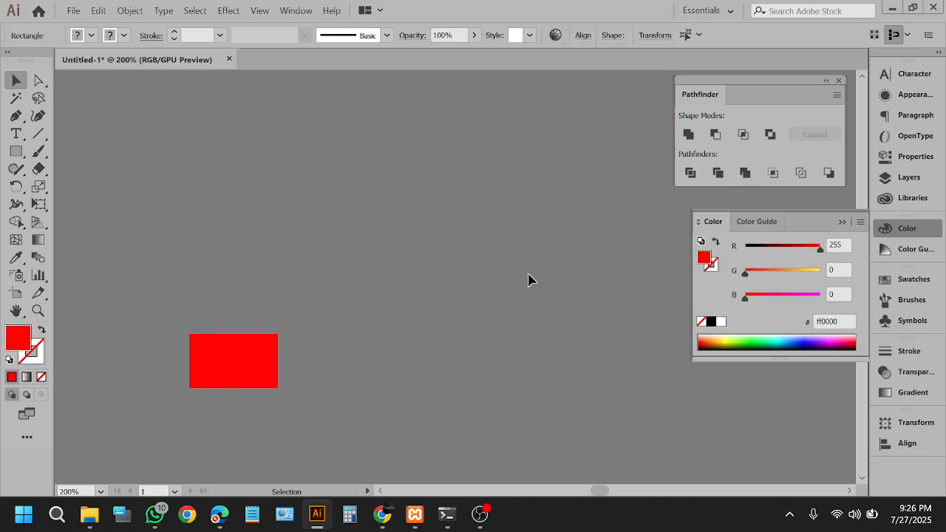
# Step: Move the remaining red rectangle up and to the left, nearer the artboard's lower-left corner
pyautogui.scroll(-4, 429, 306)
pyautogui.scroll(2, 384, 340)
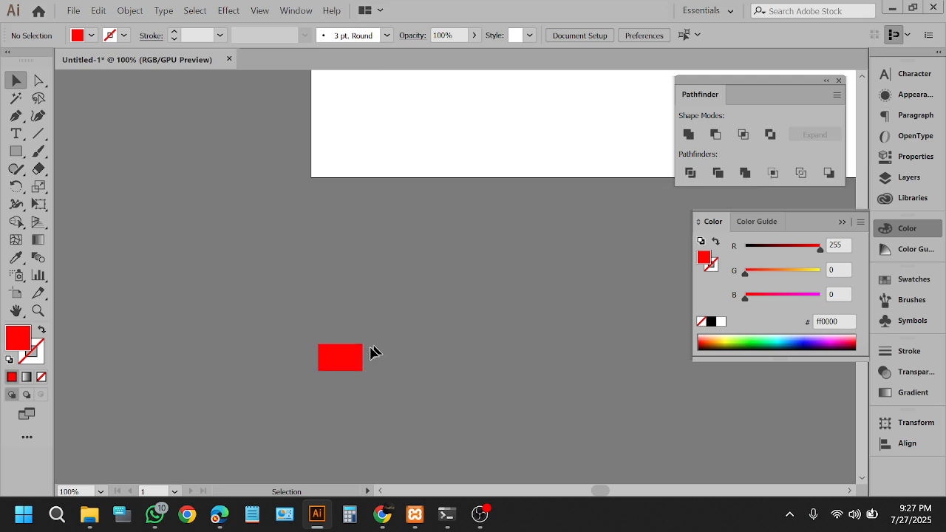
pyautogui.moveTo(350, 367); pyautogui.dragTo(294, 273)
# Step: Fill the red rectangle with the dark purple swatch (662d91) and deselect it
pyautogui.scroll(2, 255, 240)
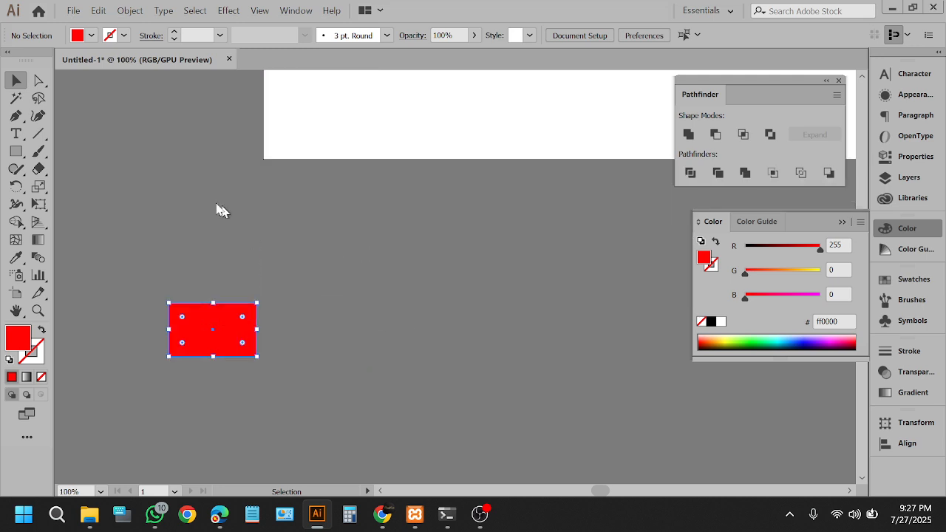
pyautogui.click(92, 35)
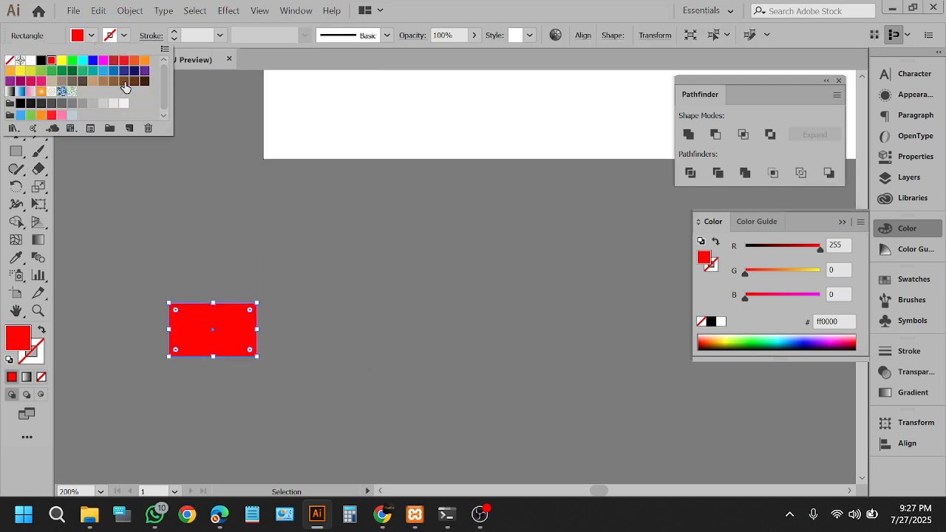
pyautogui.click(144, 75)
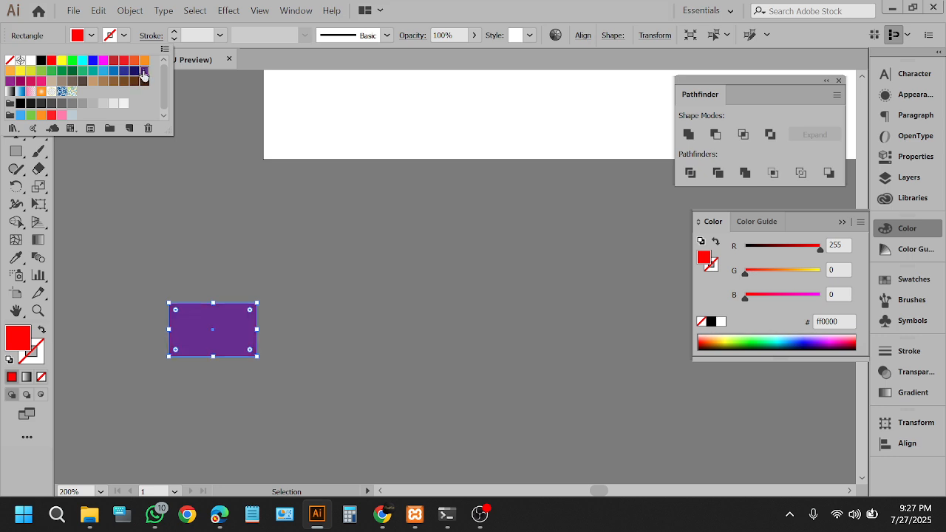
pyautogui.click(192, 212)
# Step: Duplicate the purple rectangle horizontally to its right and fill the copy with the magenta-purple swatch (93278f)
pyautogui.moveTo(436, 362); pyautogui.dragTo(493, 354)
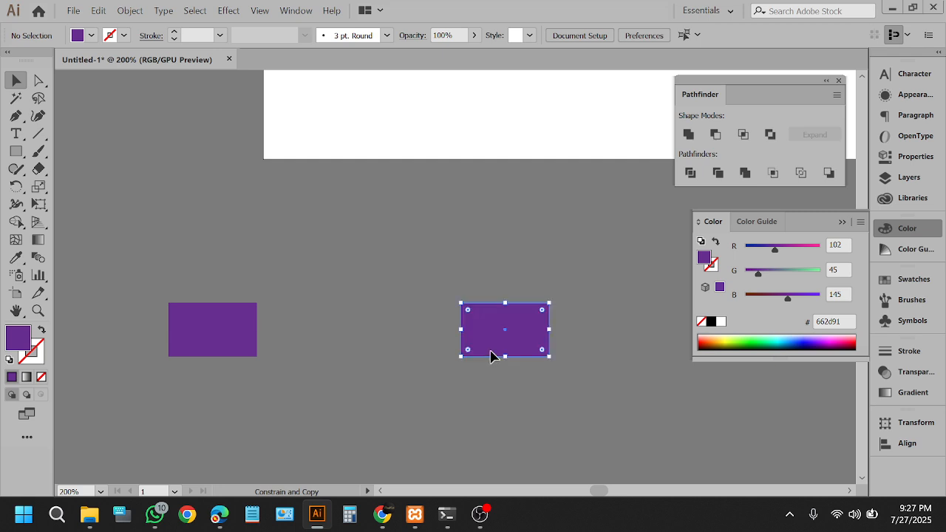
pyautogui.click(92, 36)
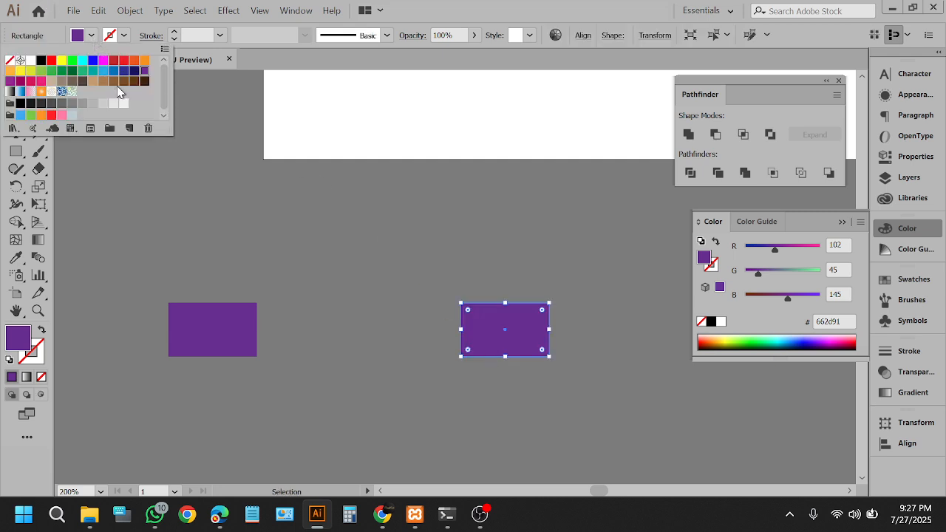
pyautogui.click(9, 83)
pyautogui.click(311, 297)
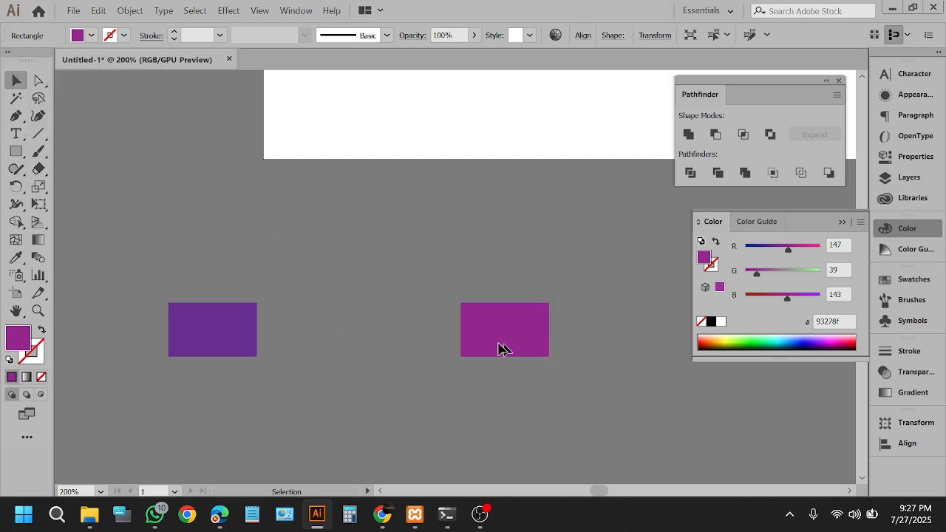
# Step: Move the magenta-purple rectangle close beside the dark purple one, check the pair up close, and leave both deselected
pyautogui.moveTo(305, 358)
pyautogui.mouseDown()
pyautogui.moveTo(315, 344)
pyautogui.moveTo(317, 357)
pyautogui.mouseUp()
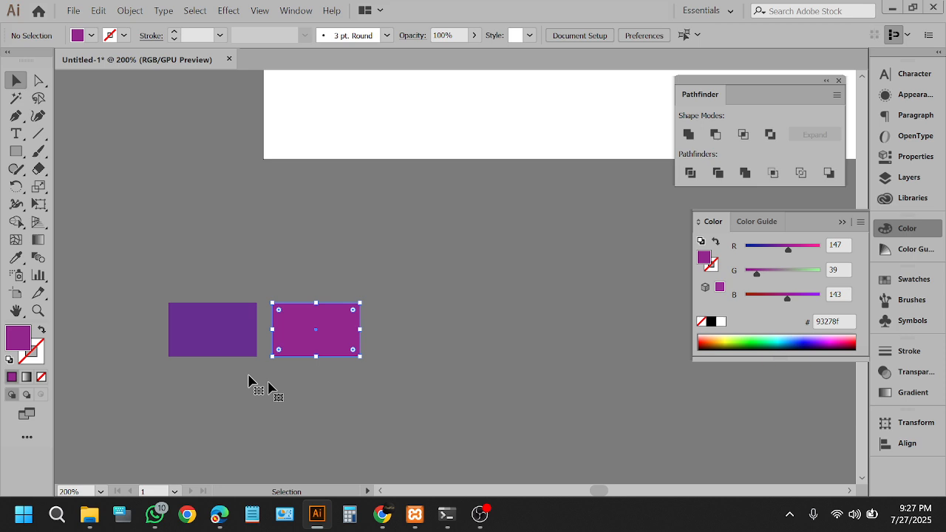
pyautogui.click(207, 363)
pyautogui.scroll(2, 207, 364)
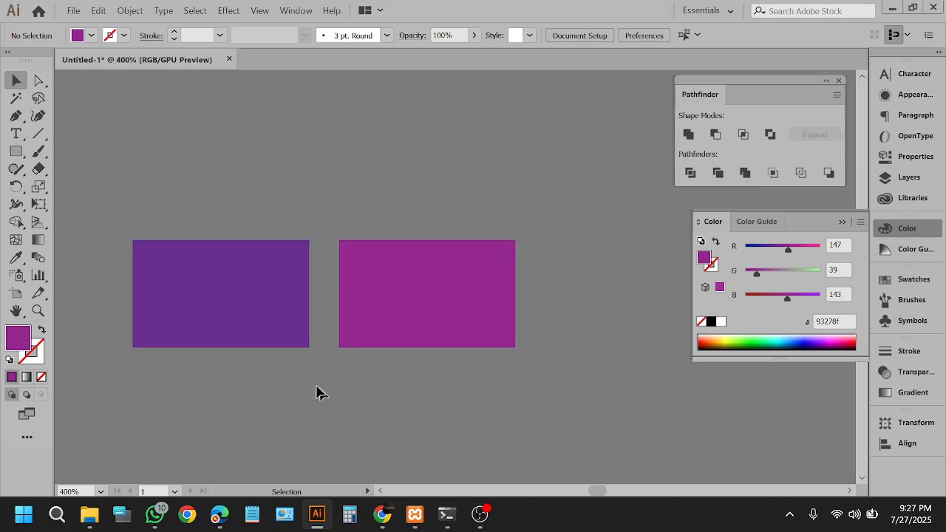
pyautogui.scroll(-2, 316, 392)
pyautogui.hotkey('ctrl', 'a')
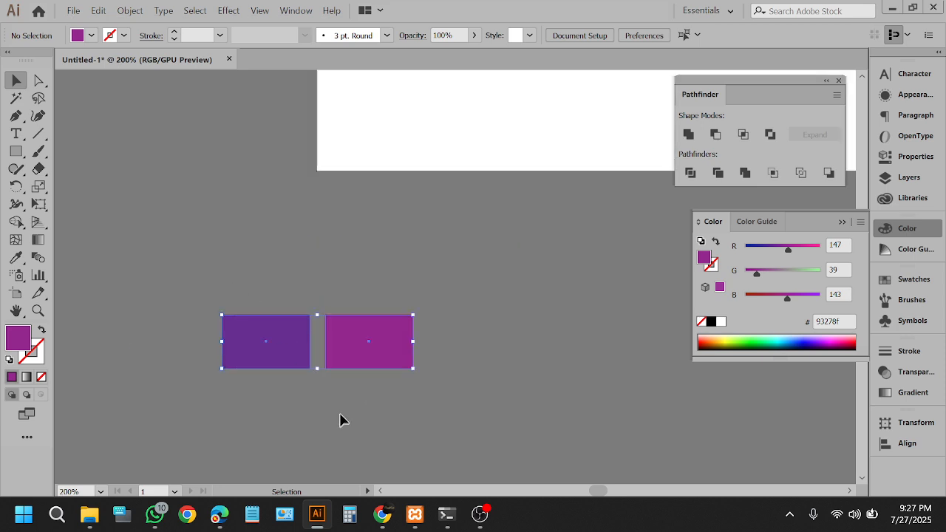
pyautogui.scroll(-2, 332, 370)
pyautogui.click(336, 363)
pyautogui.scroll(-1, 346, 220)
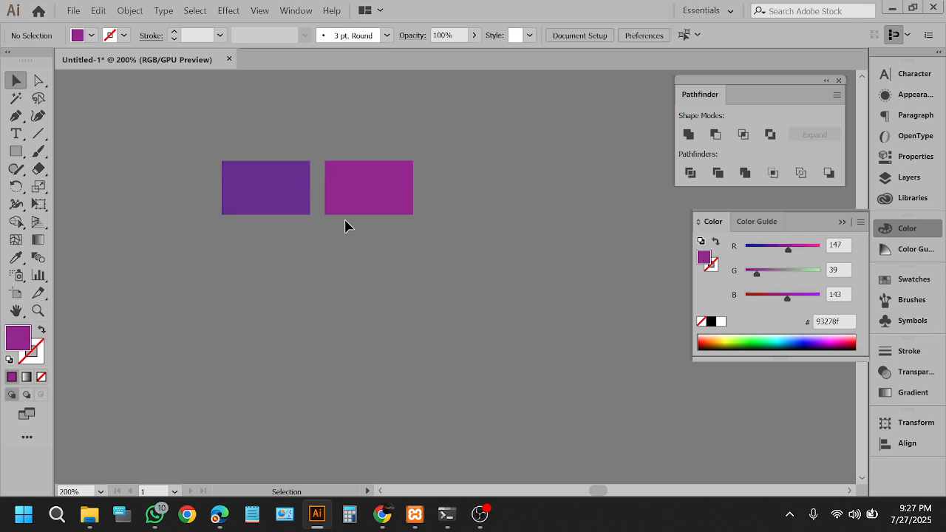
# Step: Draw a much larger rectangle below the two purple ones and give it the white-to-black linear gradient fill
pyautogui.click(16, 151)
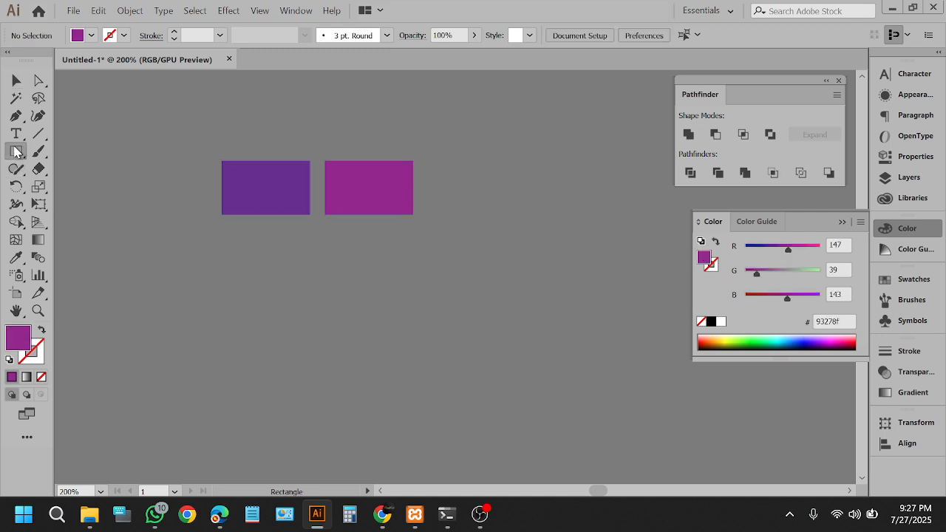
pyautogui.moveTo(182, 257); pyautogui.dragTo(466, 407)
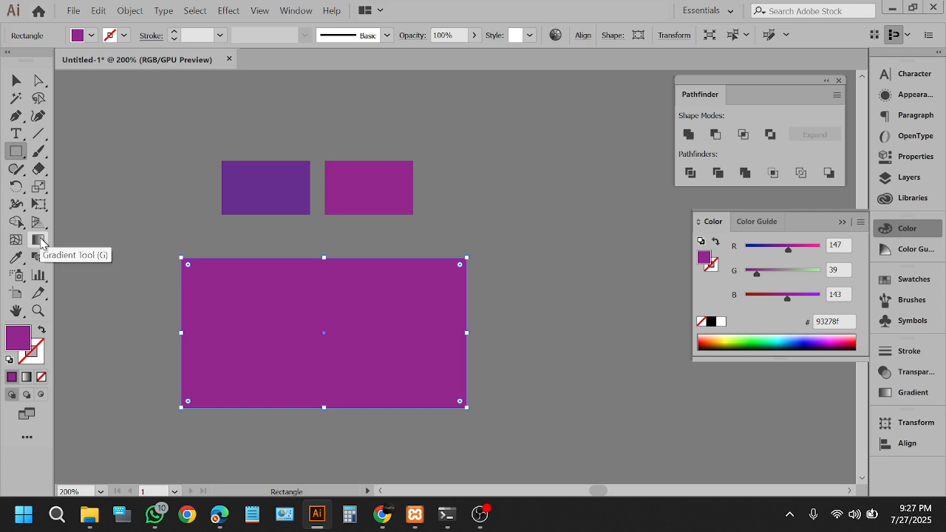
pyautogui.click(39, 240)
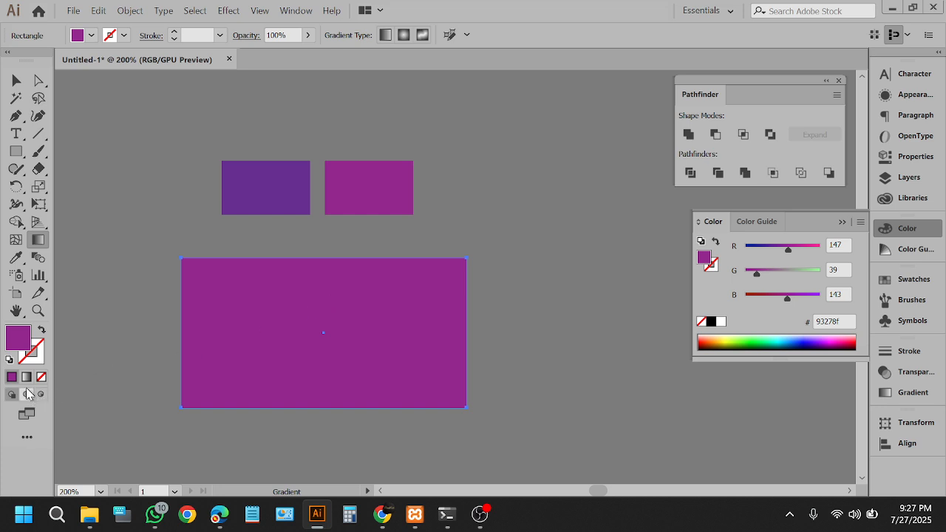
pyautogui.click(17, 80)
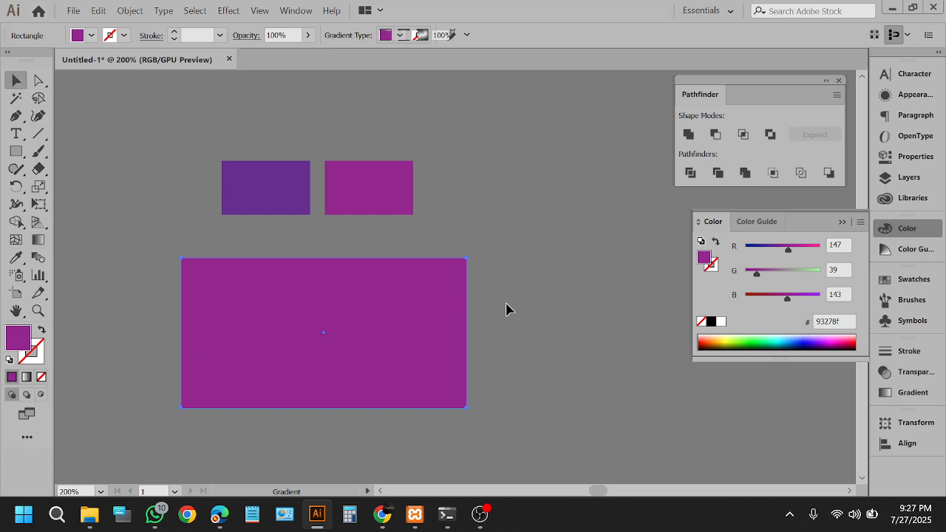
pyautogui.click(399, 302)
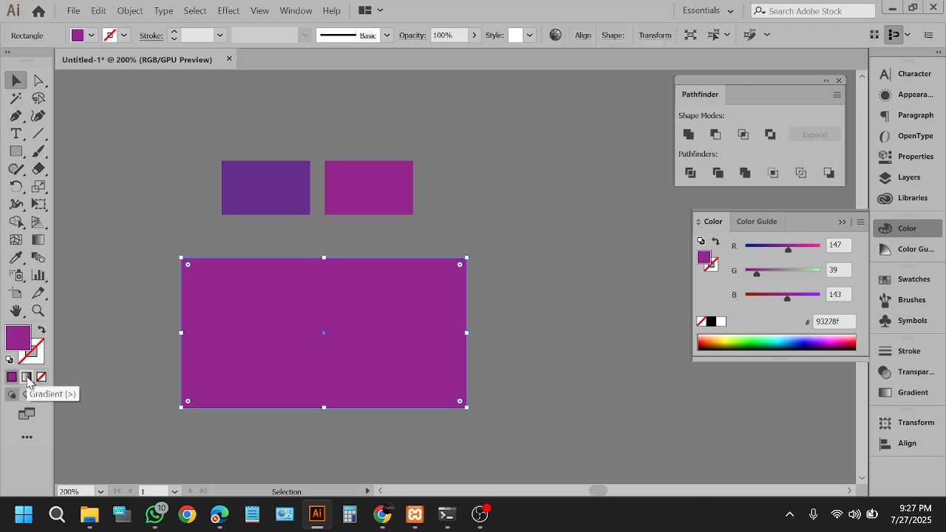
pyautogui.click(27, 378)
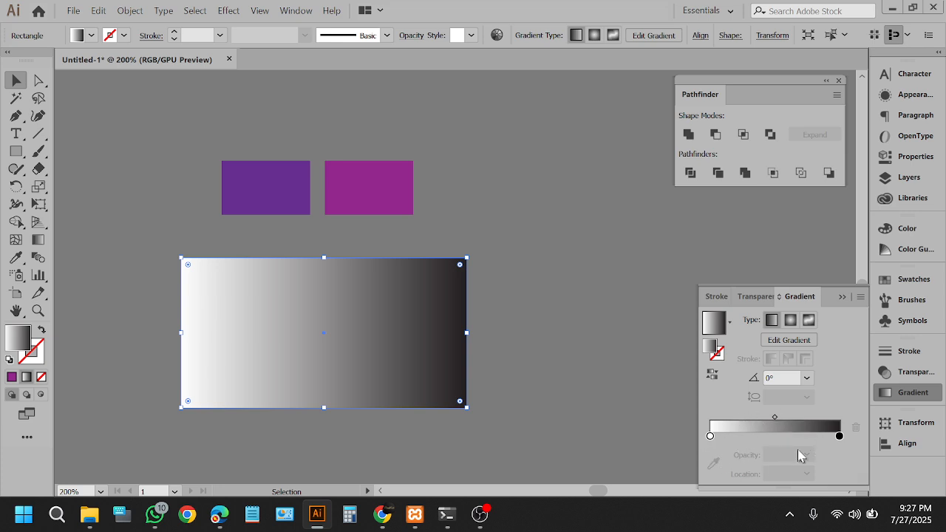
# Step: Hide and reshow the gradient settings, and look up their entry in the list of available windows
pyautogui.click(901, 392)
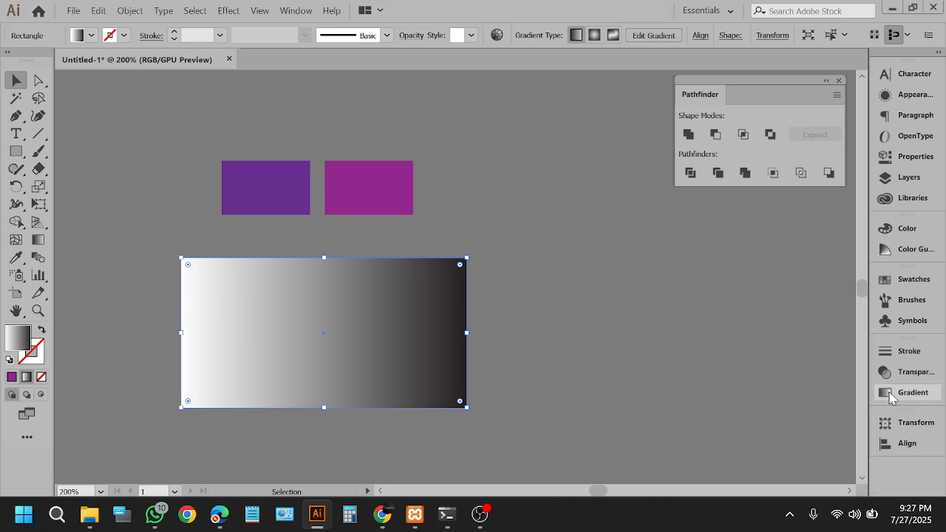
pyautogui.click(892, 399)
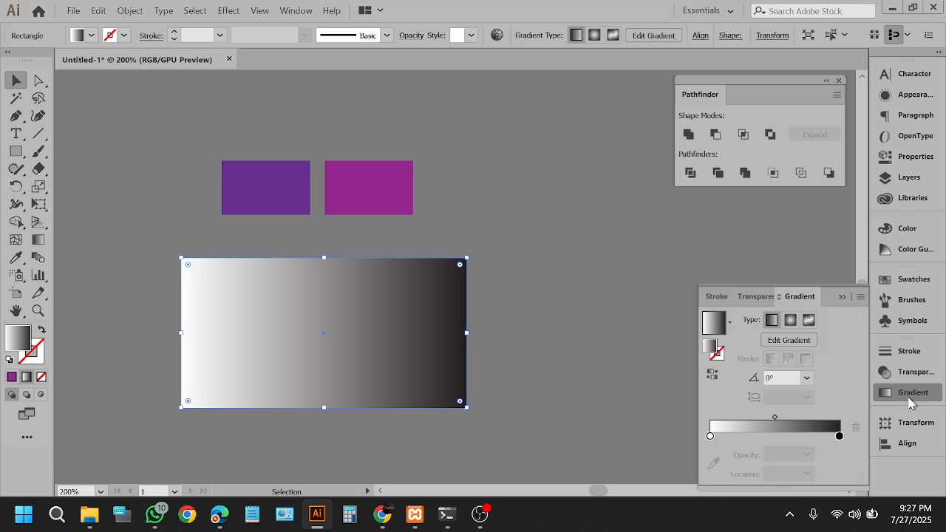
pyautogui.click(290, 21)
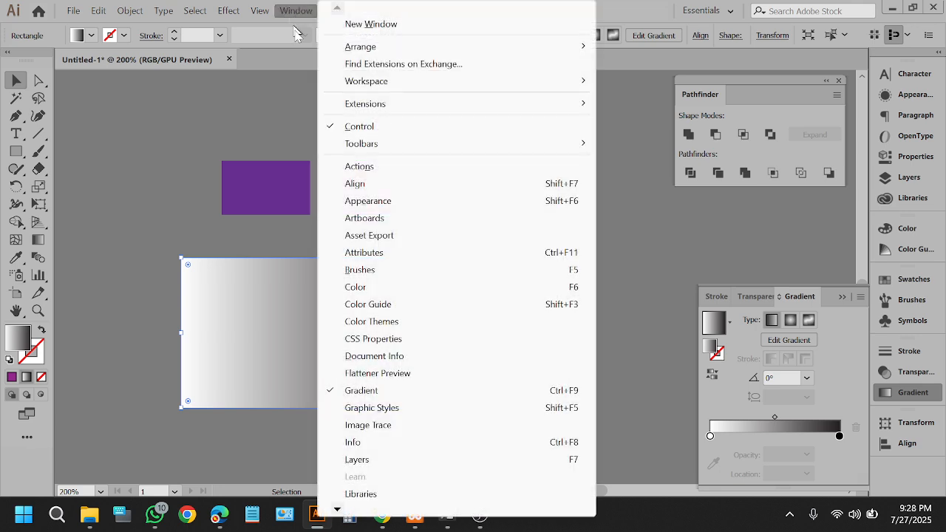
# Step: Switch to the Google Meet call, mute the speaking participant for everyone, and return to Illustrator
pyautogui.click(220, 517)
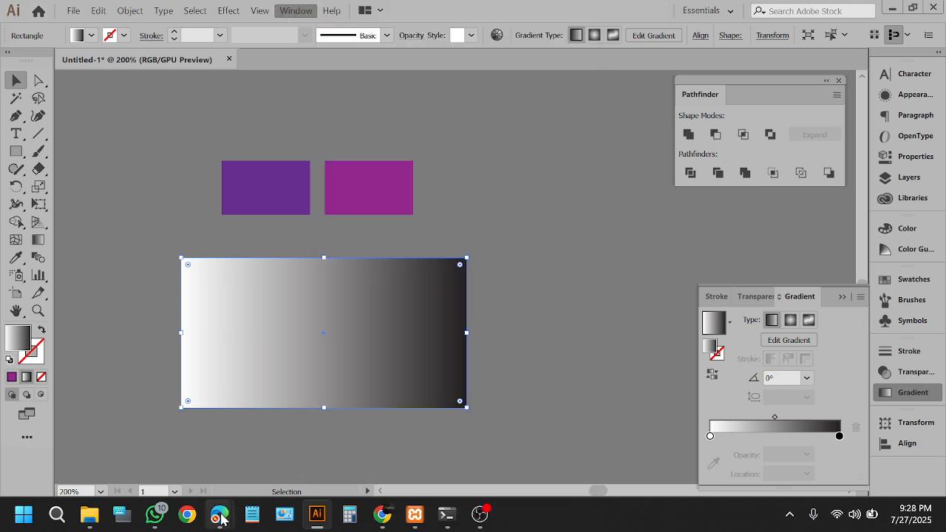
pyautogui.click(138, 452)
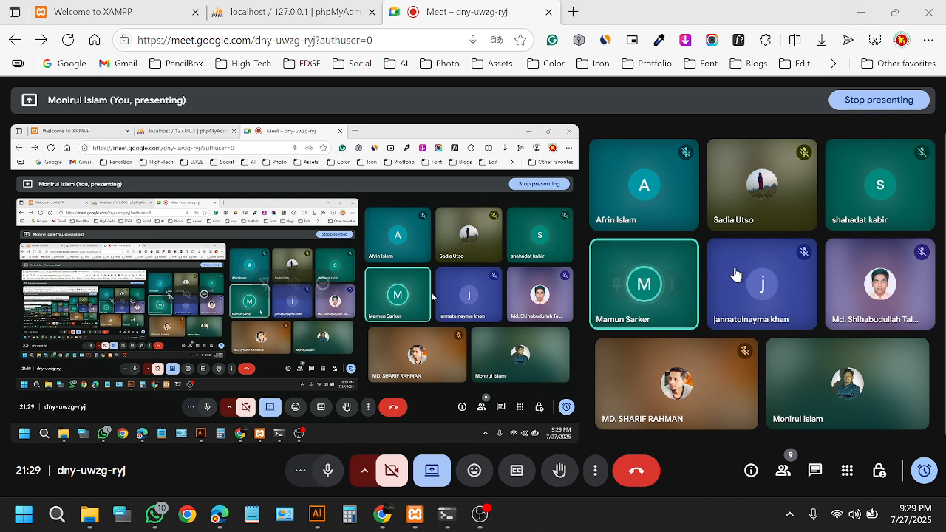
pyautogui.click(671, 284)
pyautogui.click(644, 285)
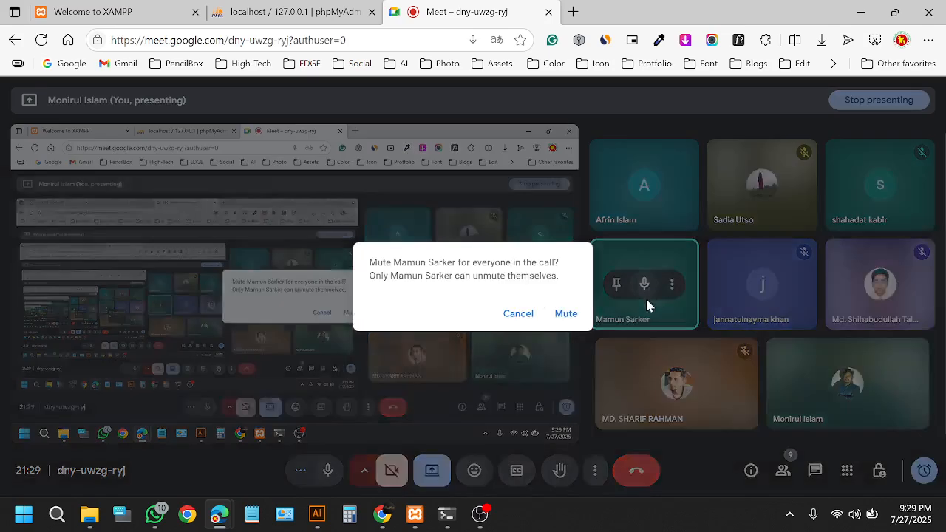
pyautogui.click(566, 314)
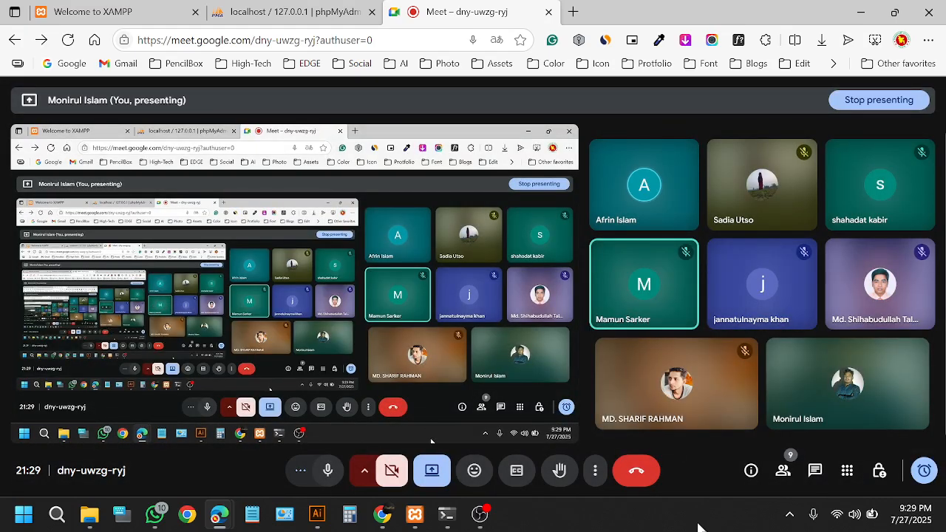
pyautogui.click(865, 6)
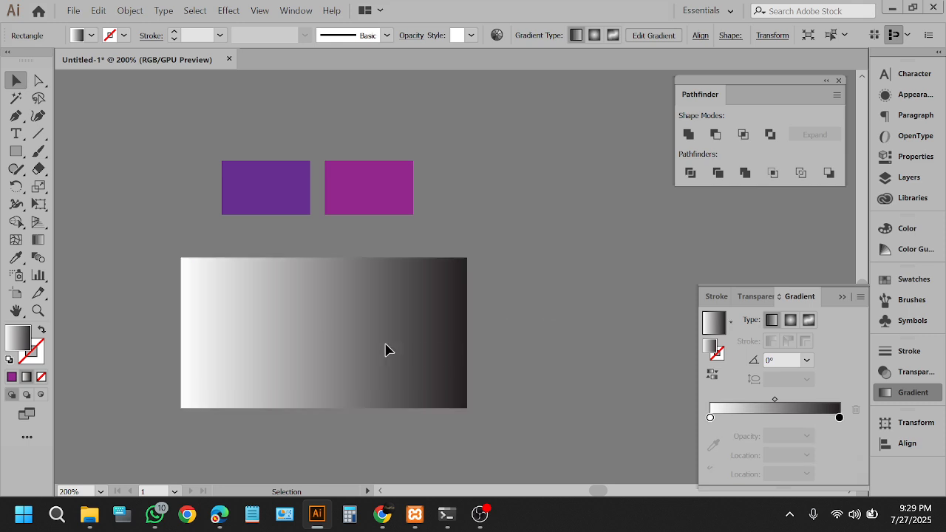
# Step: Select the gradient rectangle and demonstrate how to find, hide and reshow its gradient settings
pyautogui.click(329, 327)
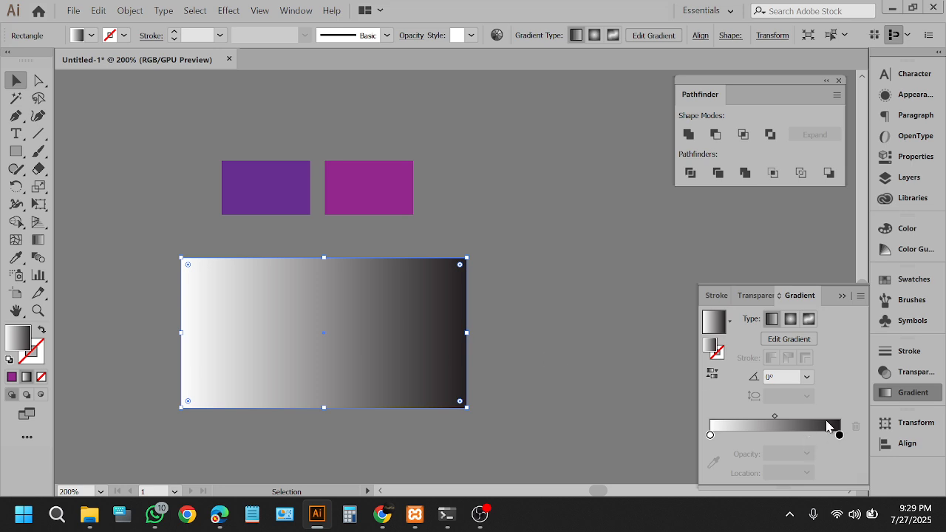
pyautogui.click(909, 399)
pyautogui.click(909, 396)
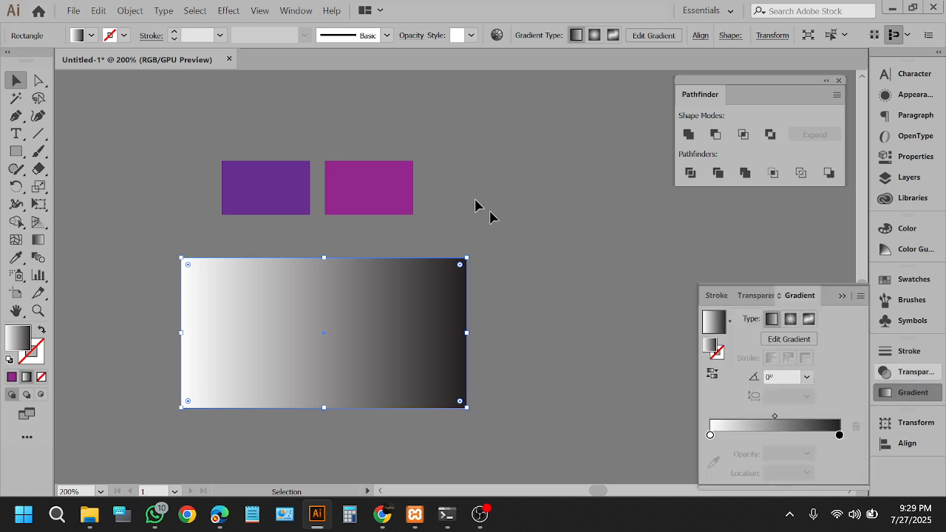
pyautogui.click(302, 10)
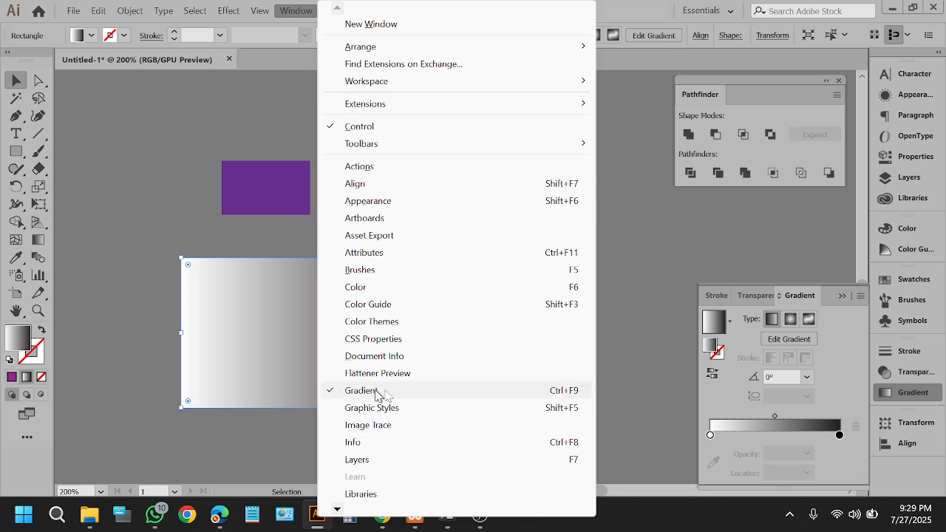
pyautogui.click(897, 397)
pyautogui.click(900, 398)
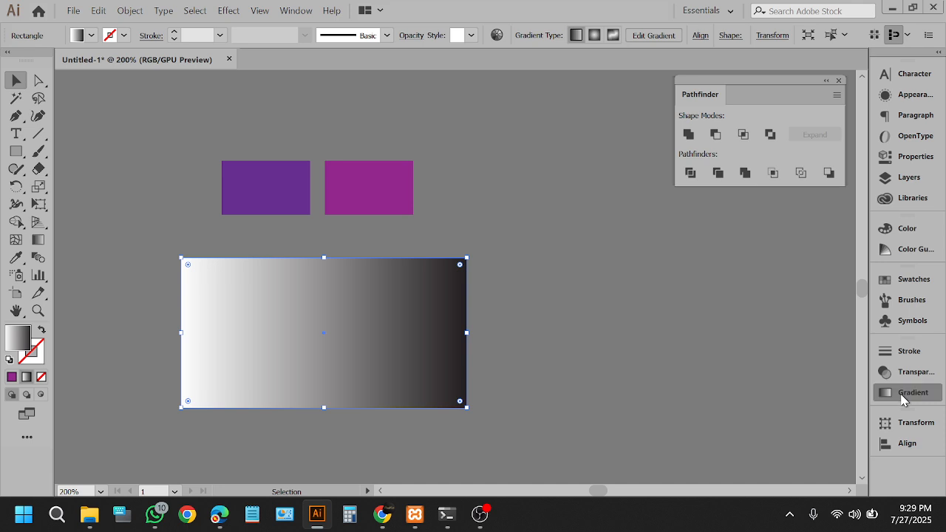
pyautogui.click(902, 399)
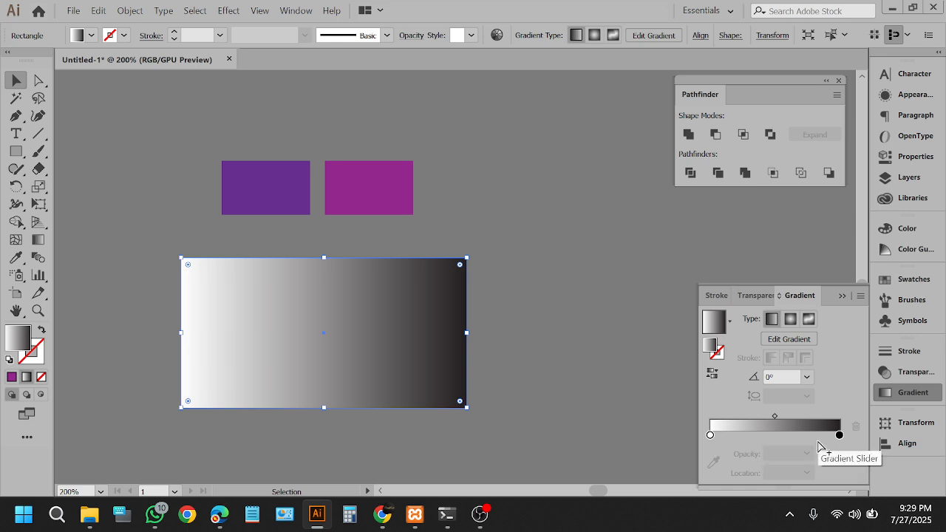
# Step: Recolour the gradient's white starting stop by sampling the dark purple of the small rectangle
pyautogui.click(710, 435)
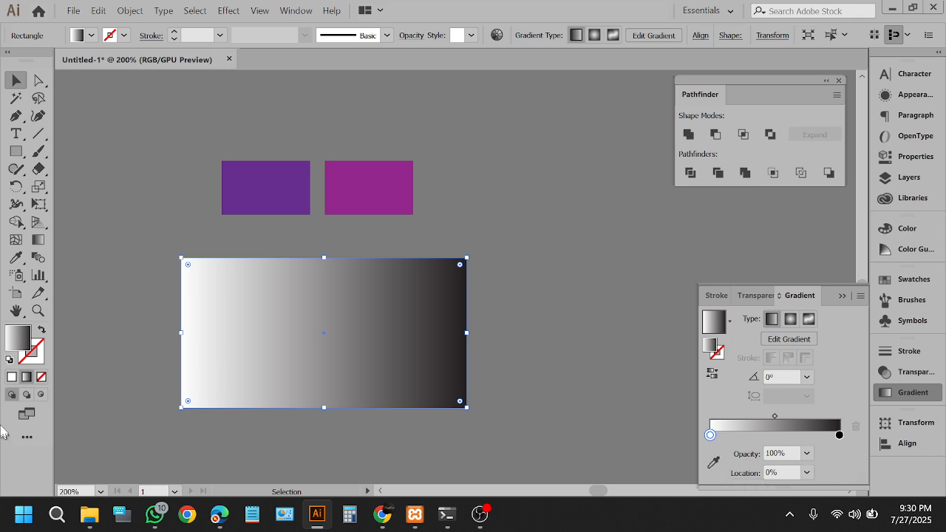
pyautogui.click(714, 464)
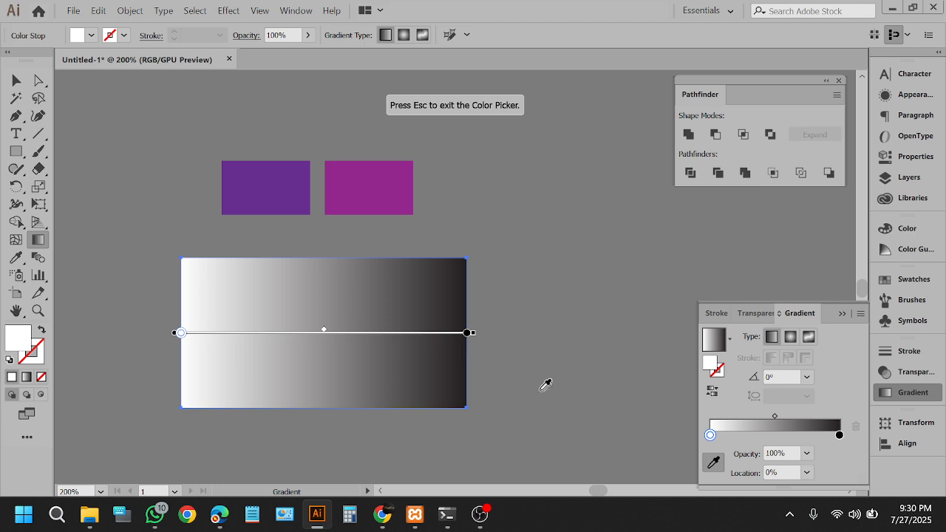
pyautogui.click(286, 177)
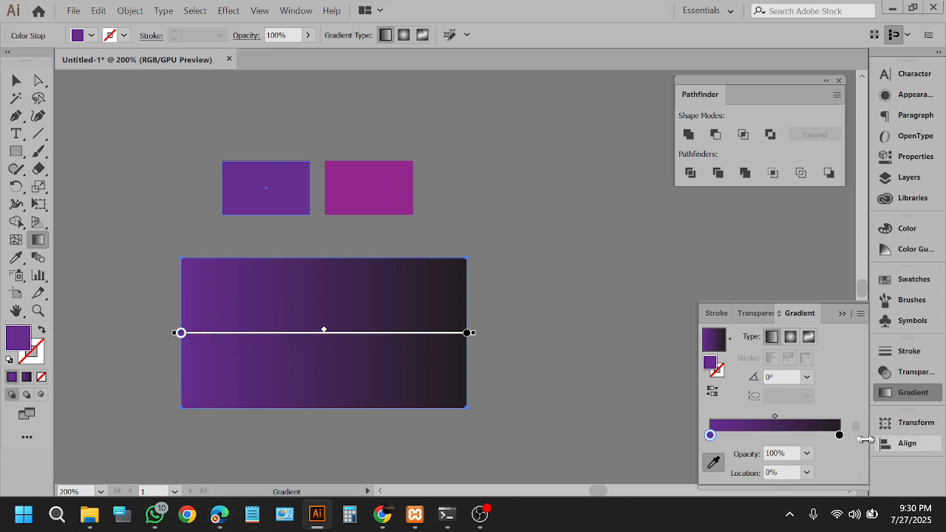
# Step: Switch to the Google Meet call, mute the participant with the open microphone, and go back to Illustrator
pyautogui.click(140, 443)
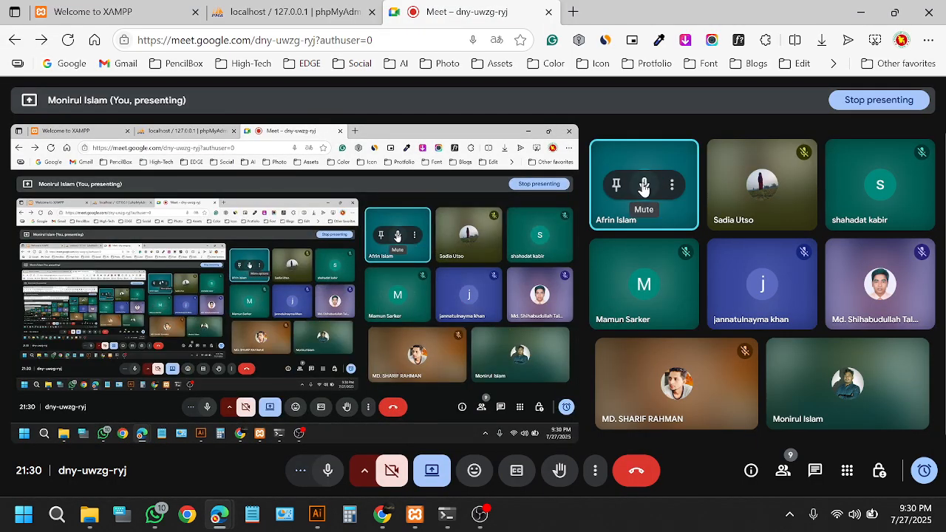
pyautogui.click(644, 184)
pyautogui.click(565, 314)
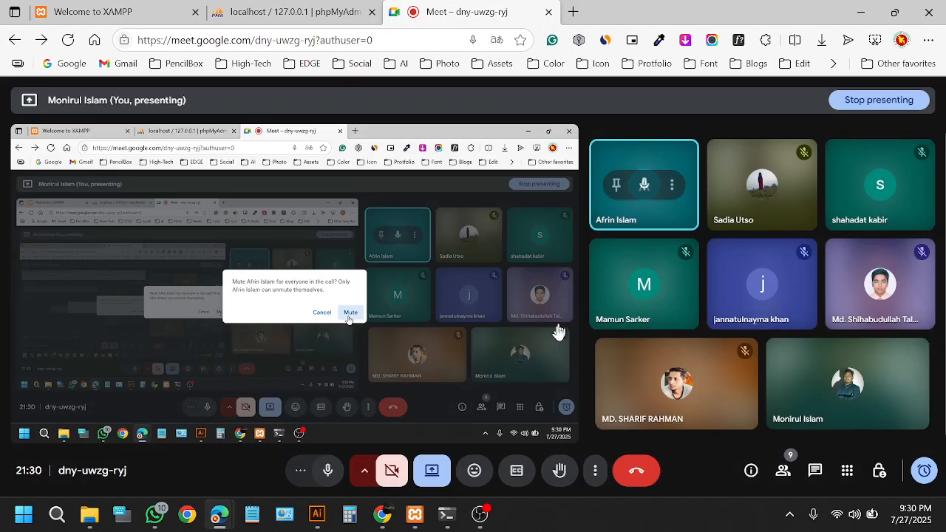
pyautogui.click(318, 515)
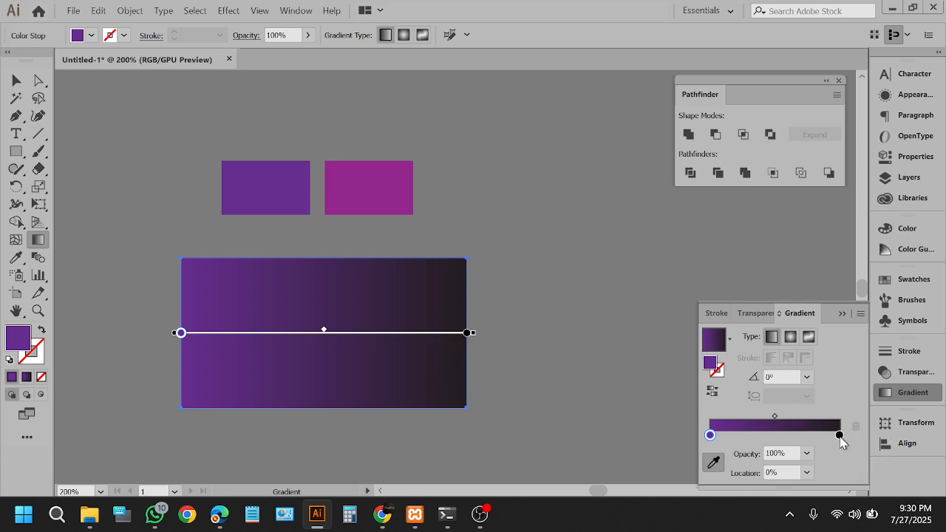
# Step: Recolour the gradient's black end stop by sampling the magenta-purple of the small rectangle, and deselect the gradient rectangle
pyautogui.click(840, 437)
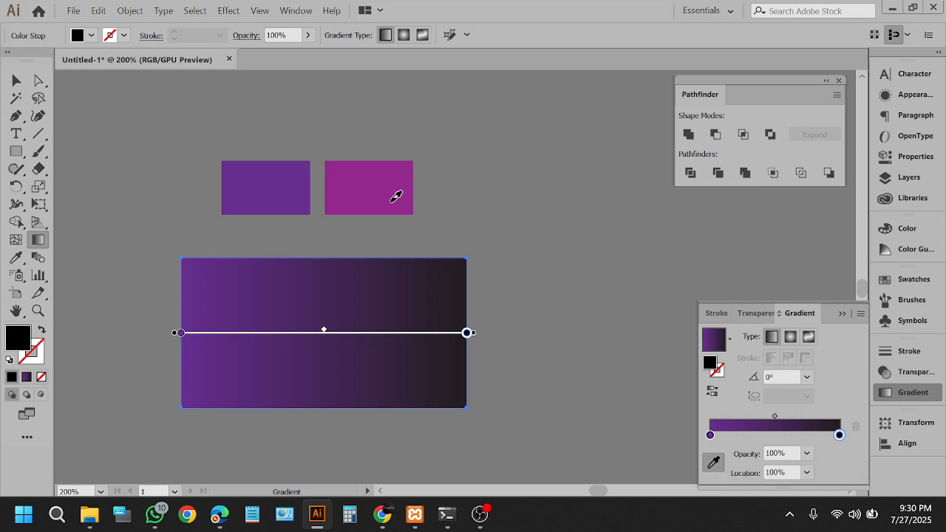
pyautogui.click(396, 196)
pyautogui.click(16, 80)
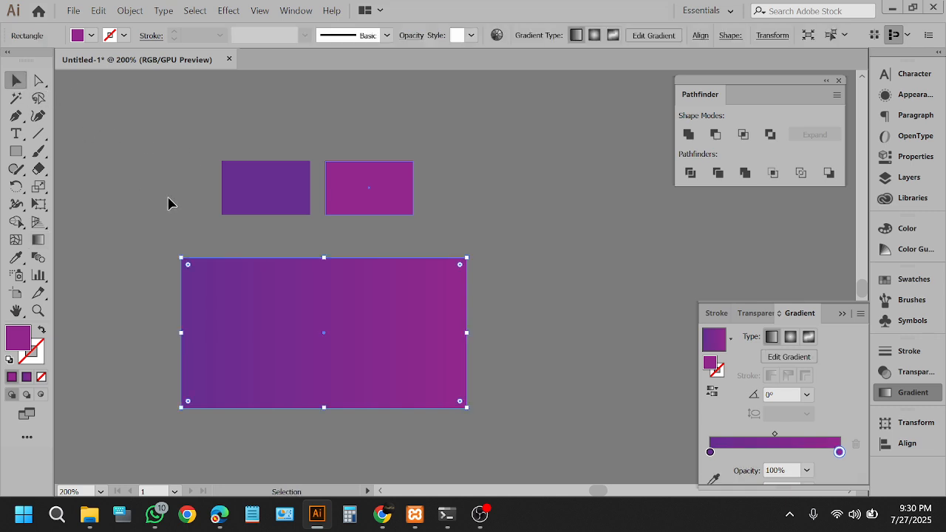
pyautogui.click(169, 200)
pyautogui.scroll(2, 261, 402)
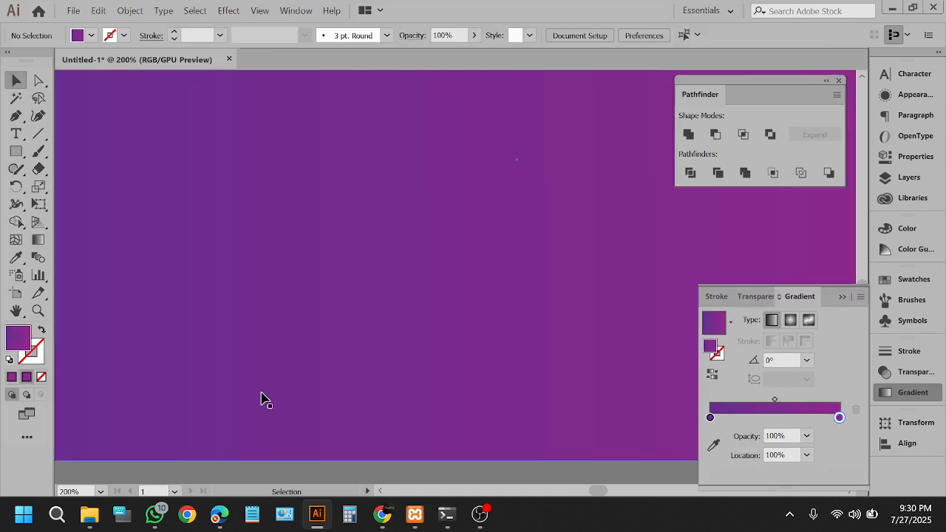
pyautogui.hscroll(1, 354, 348)
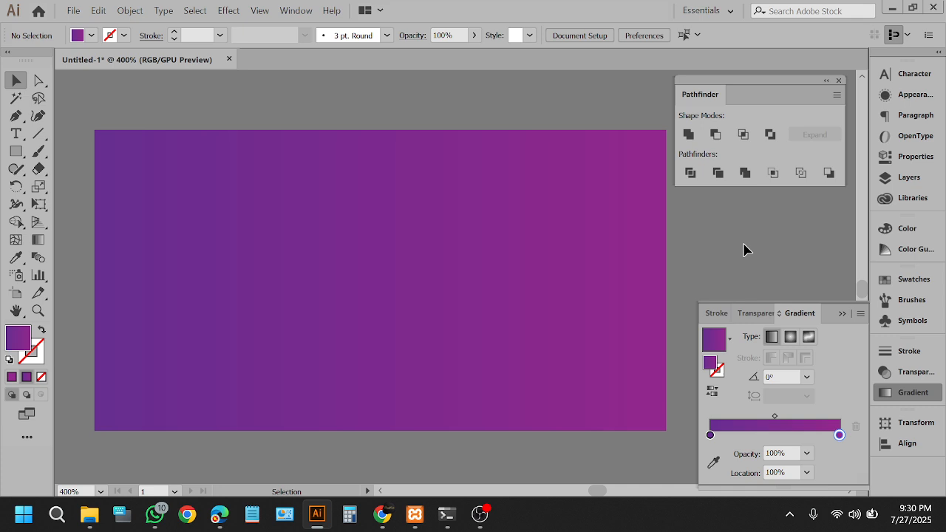
# Step: Move the large gradient rectangle up and to the left of the two small purple rectangles, and leave nothing selected
pyautogui.scroll(-3, 427, 329)
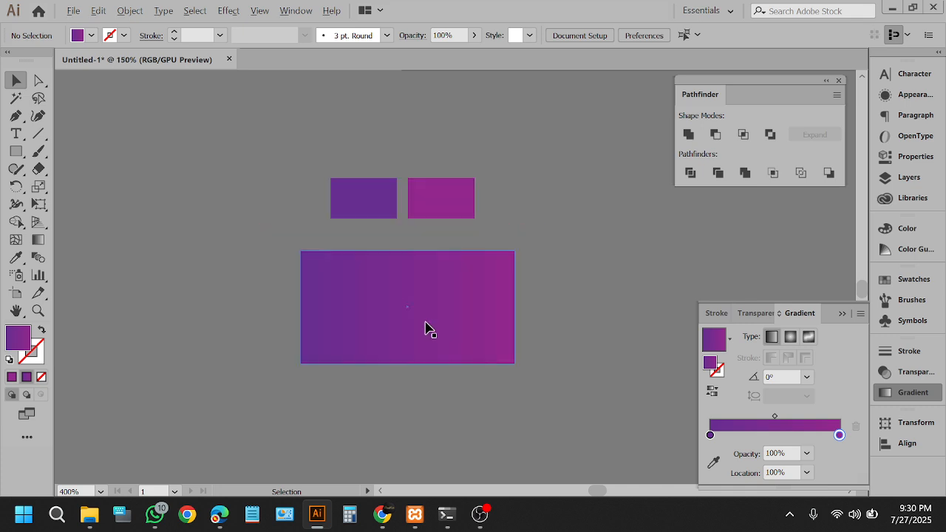
pyautogui.moveTo(453, 327); pyautogui.dragTo(244, 155)
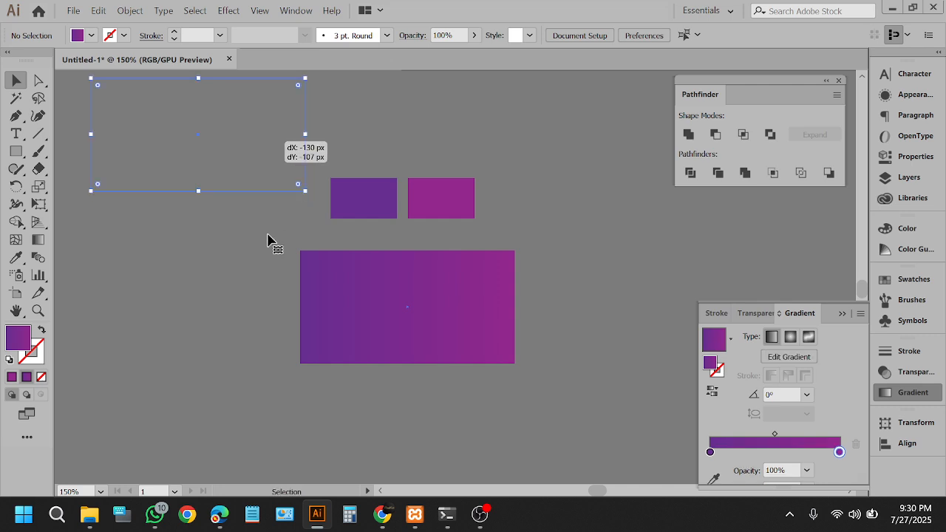
pyautogui.scroll(1, 244, 228)
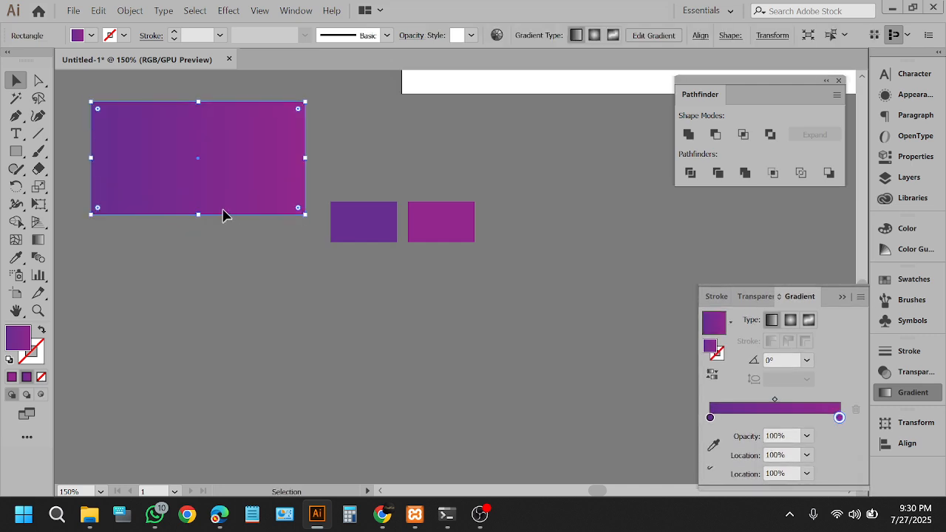
pyautogui.moveTo(223, 209); pyautogui.dragTo(175, 127)
pyautogui.hscroll(-1, 192, 144)
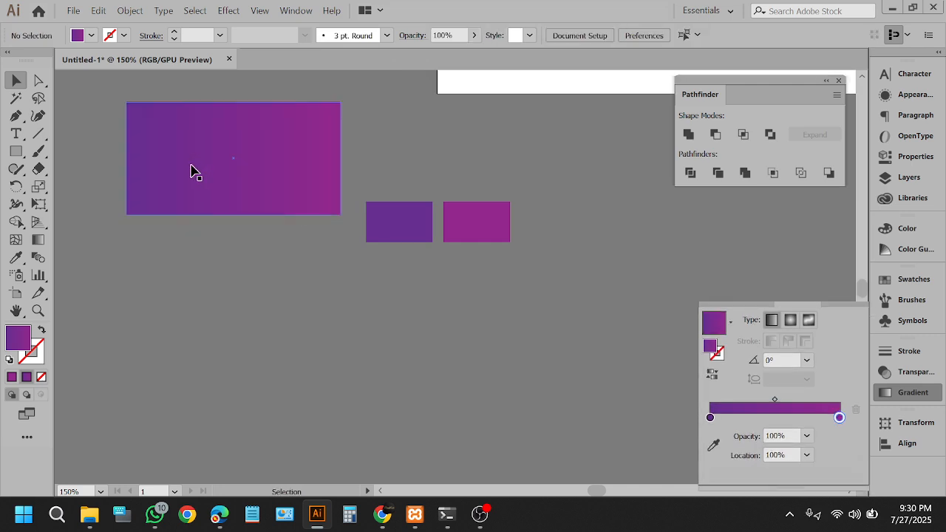
pyautogui.click(251, 176)
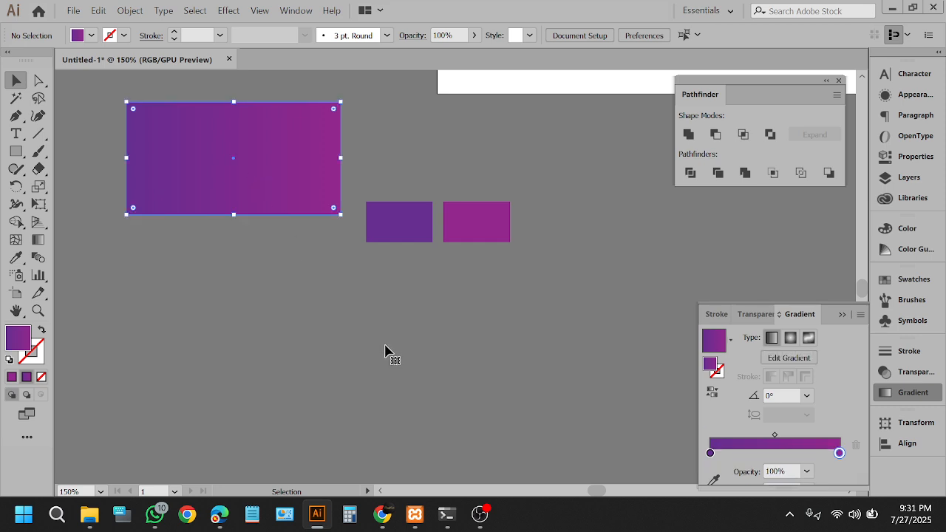
pyautogui.click(453, 207)
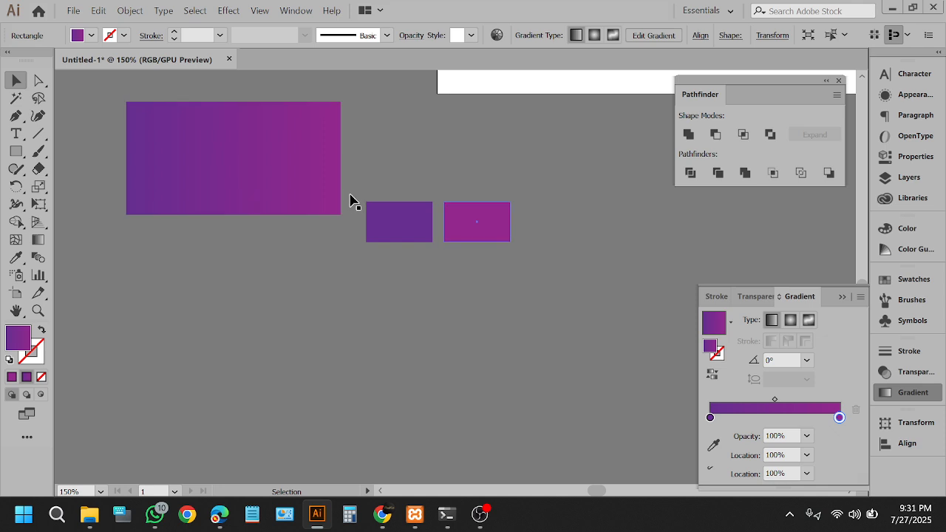
pyautogui.click(78, 232)
# Step: Draw a new rectangle below the large gradient rectangle and fill it with solid red
pyautogui.press('m')
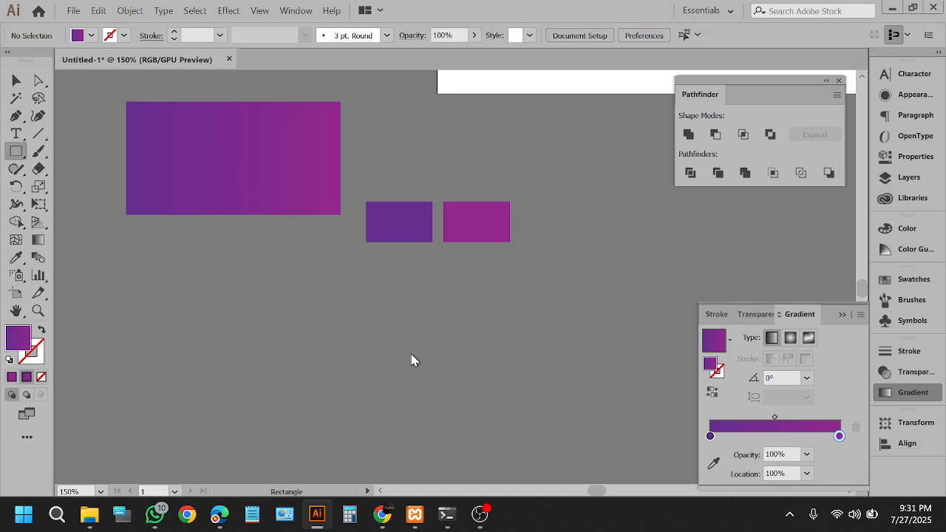
pyautogui.click(545, 427)
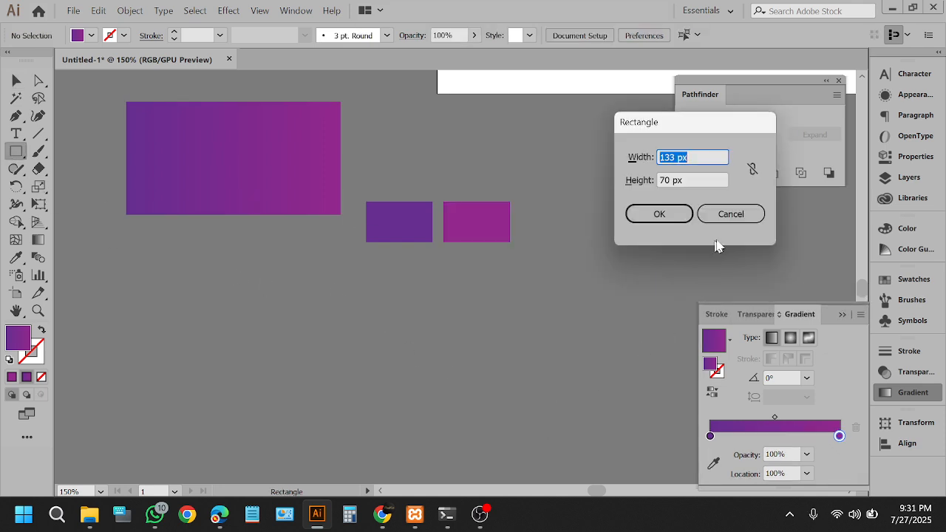
pyautogui.click(729, 214)
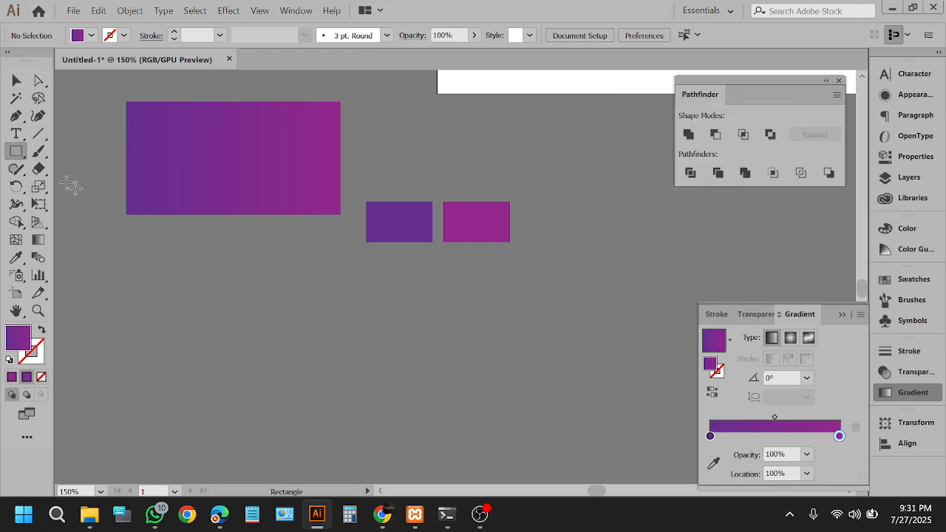
pyautogui.moveTo(195, 284); pyautogui.dragTo(341, 392)
pyautogui.click(78, 35)
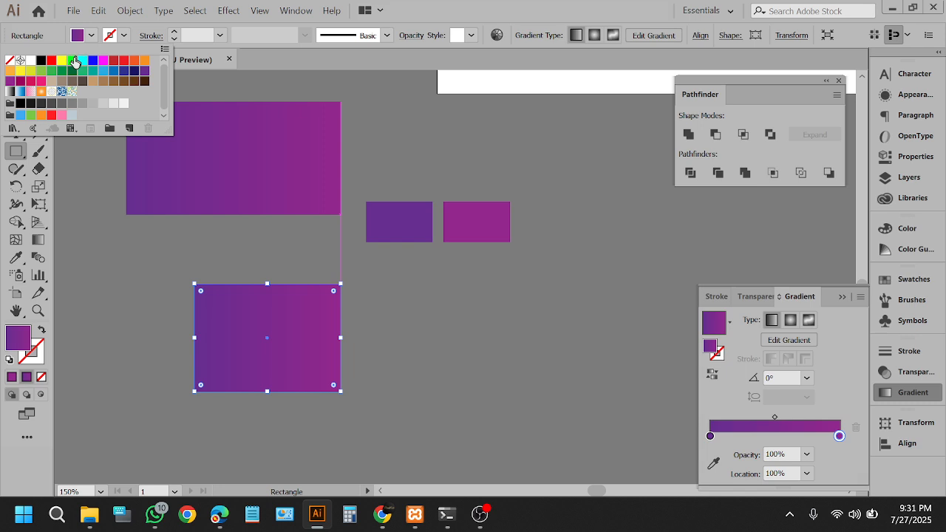
pyautogui.click(51, 61)
pyautogui.press('Escape')
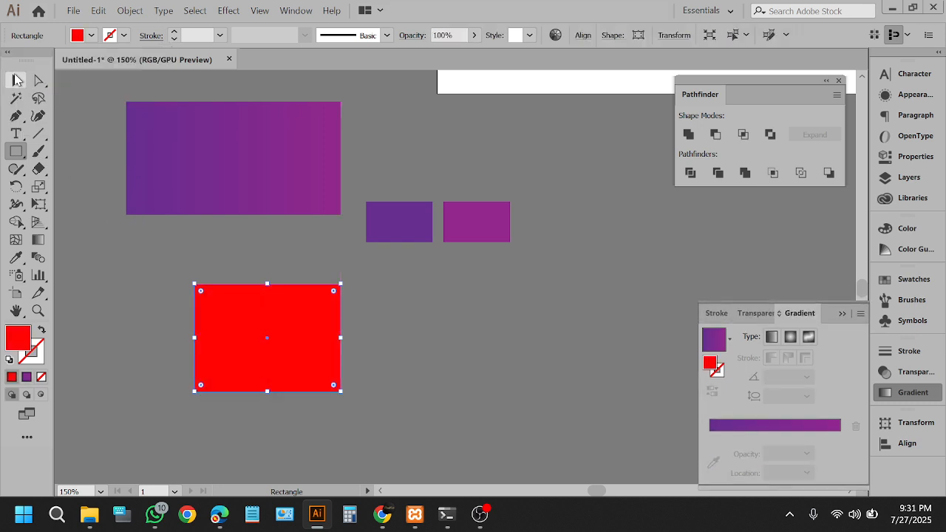
# Step: Duplicate the red rectangle twice, placing one copy beside it and another further up and to the right
pyautogui.press('v')
pyautogui.click(94, 225)
pyautogui.keyDown('alt'); pyautogui.moveTo(296, 346); pyautogui.dragTo(637, 261); pyautogui.keyUp('alt')
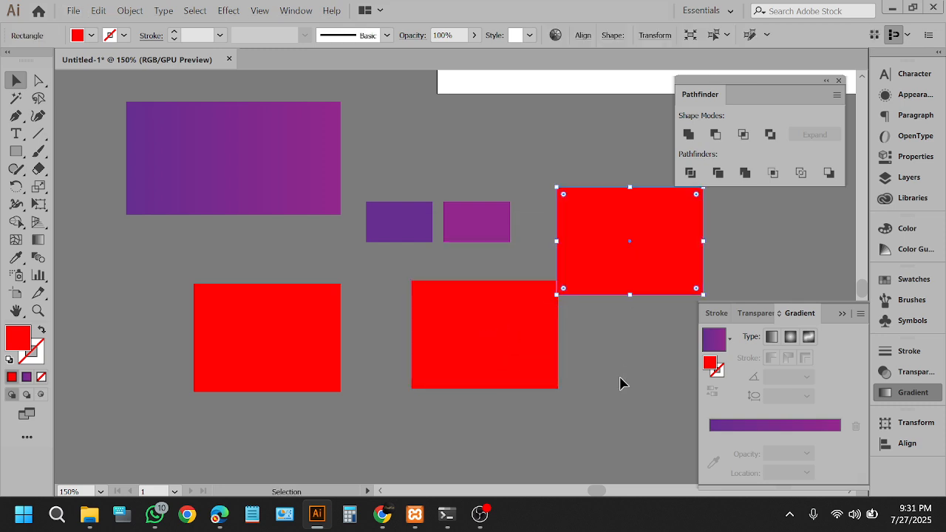
pyautogui.click(520, 393)
# Step: Apply the large rectangle's purple gradient to the upper-right red copy with the Eyedropper, and deselect it
pyautogui.click(622, 232)
pyautogui.click(15, 259)
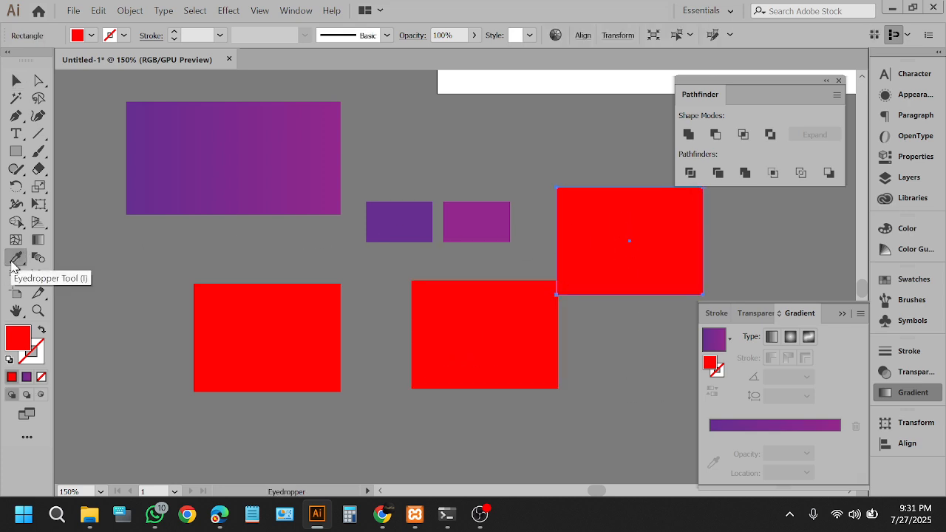
pyautogui.click(237, 139)
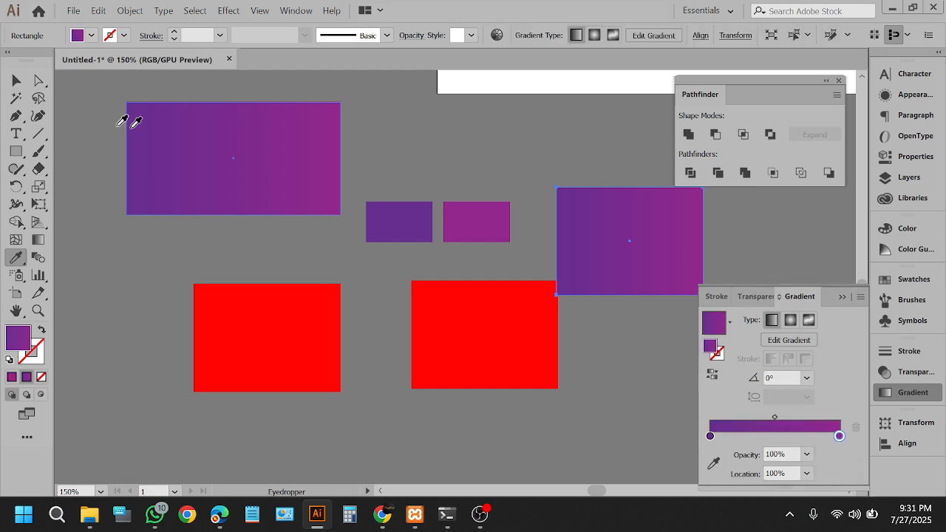
pyautogui.click(16, 79)
pyautogui.click(728, 254)
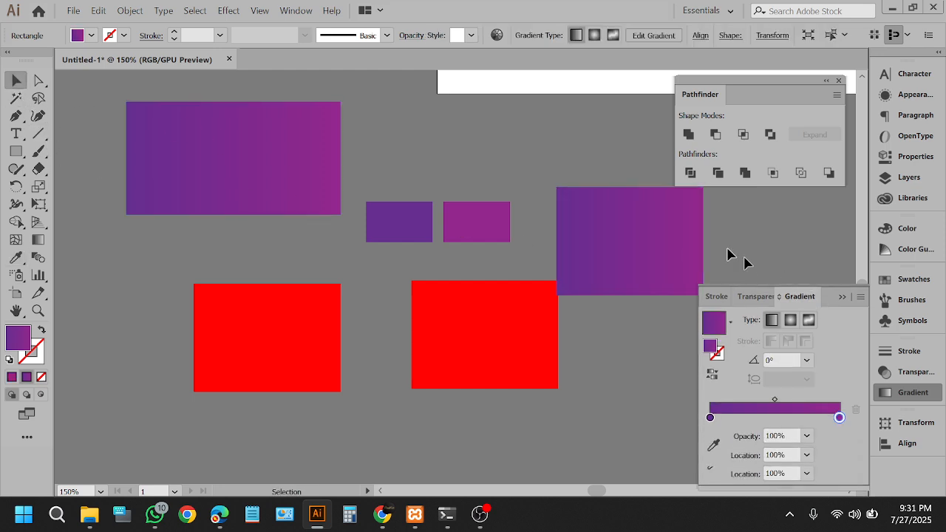
pyautogui.scroll(2, 707, 243)
pyautogui.scroll(-2, 687, 228)
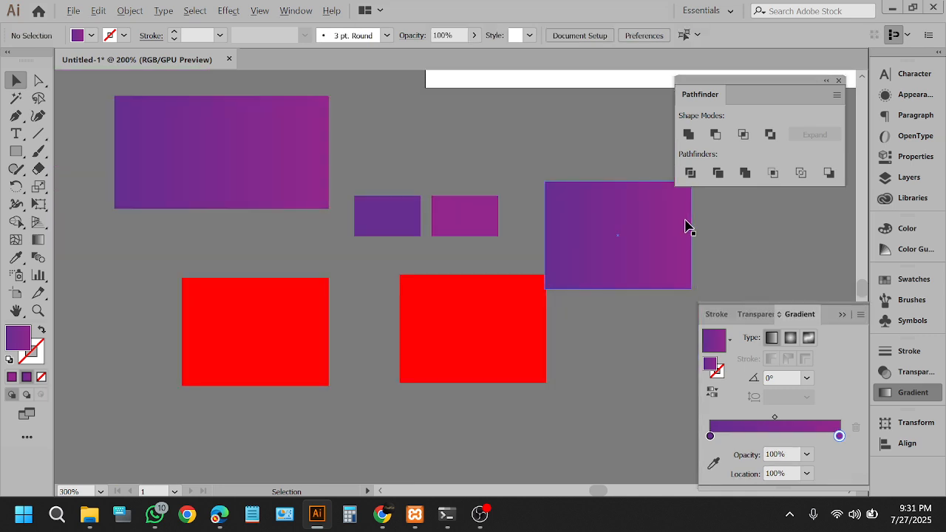
# Step: Apply the same purple gradient to the middle red rectangle with the Eyedropper, and deselect it
pyautogui.click(447, 333)
pyautogui.click(16, 257)
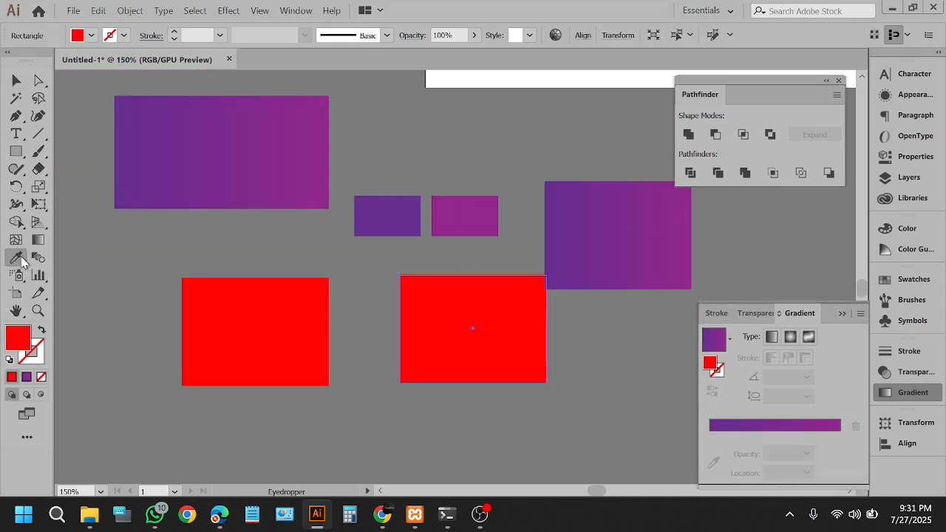
pyautogui.click(230, 146)
pyautogui.press('v')
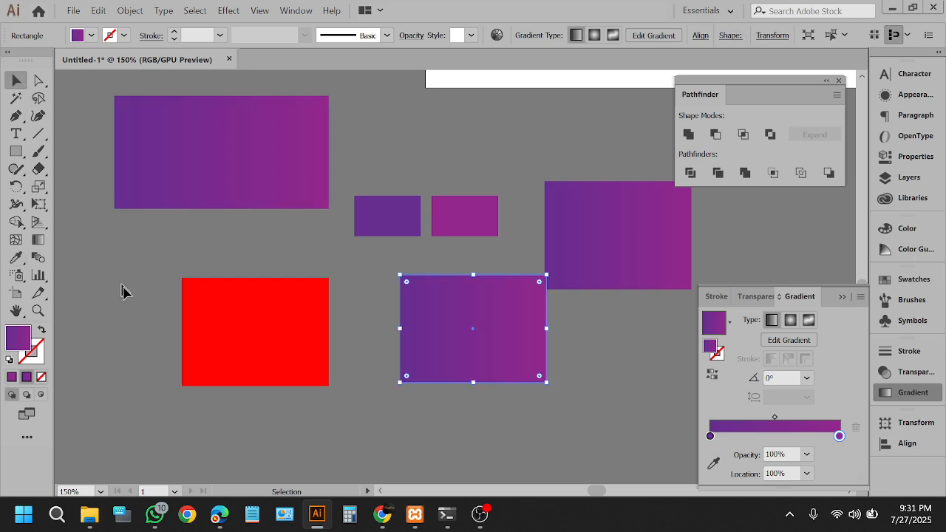
pyautogui.click(134, 292)
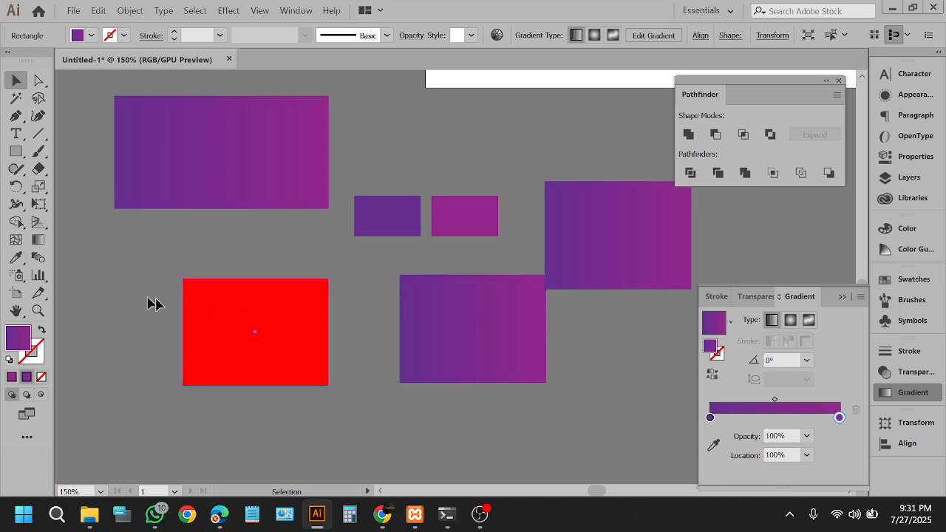
# Step: Copy the purple gradient onto the last remaining red rectangle with the Eyedropper, and select all the artwork
pyautogui.click(274, 328)
pyautogui.click(16, 258)
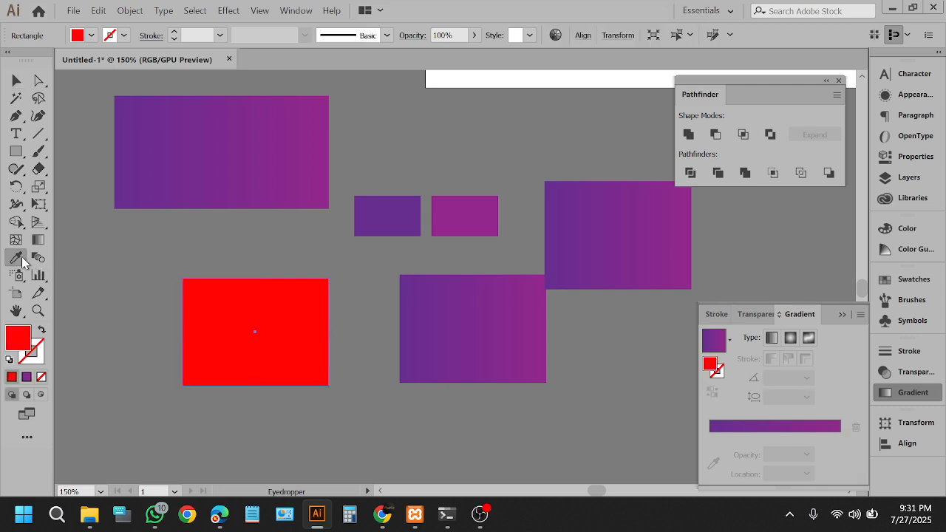
pyautogui.click(232, 120)
pyautogui.click(16, 82)
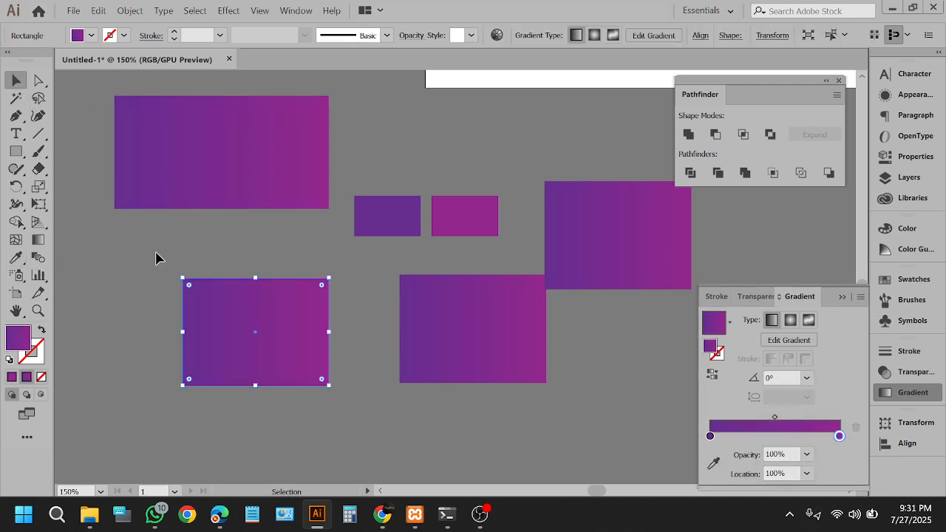
pyautogui.click(155, 258)
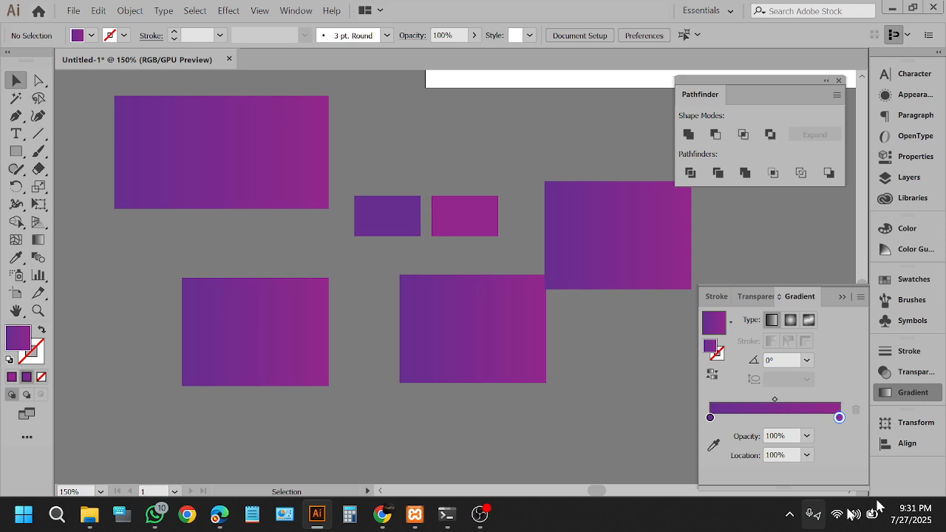
pyautogui.scroll(1, 460, 372)
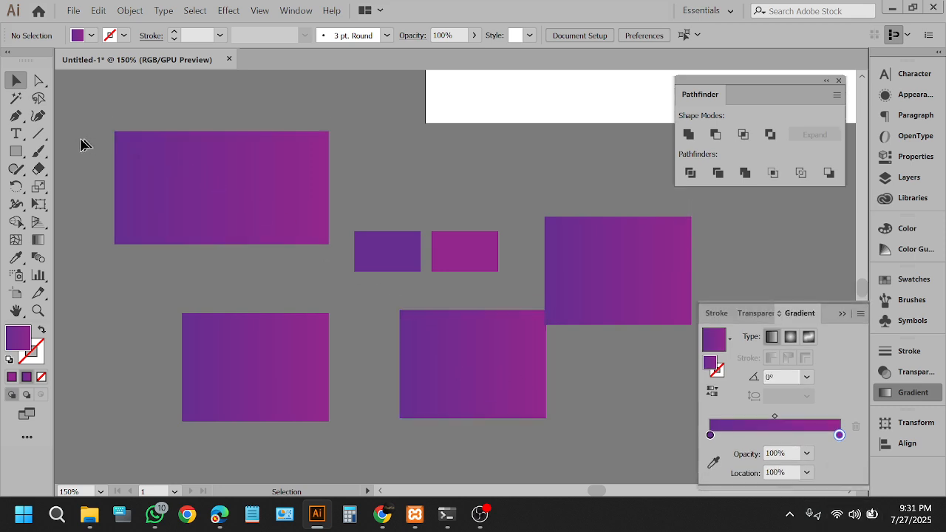
pyautogui.hotkey('ctrl', 'a')
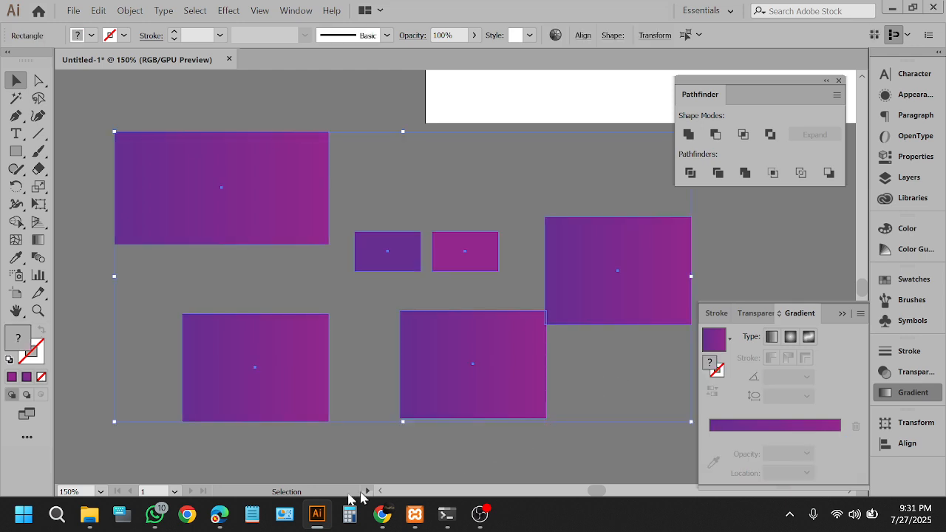
# Step: Switch to the Google Meet call, view the meeting details and close them
pyautogui.click(219, 513)
pyautogui.click(212, 456)
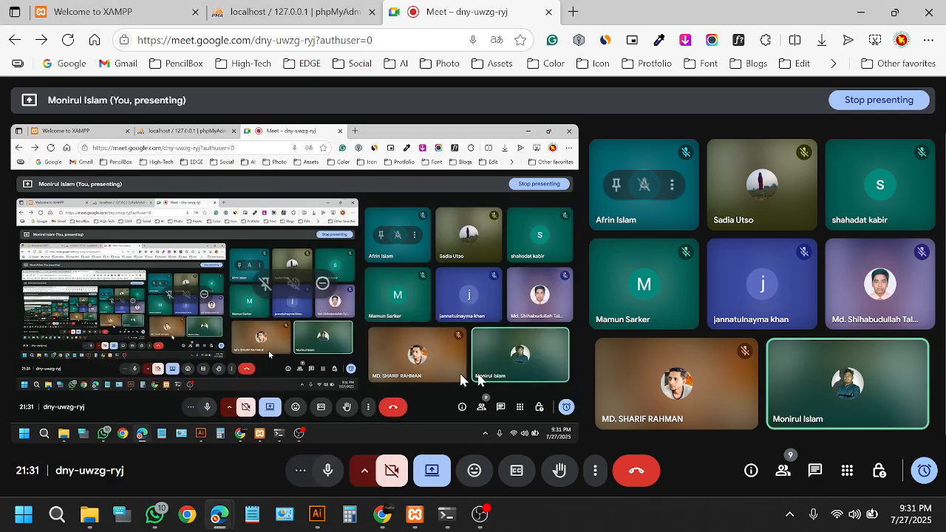
pyautogui.click(697, 525)
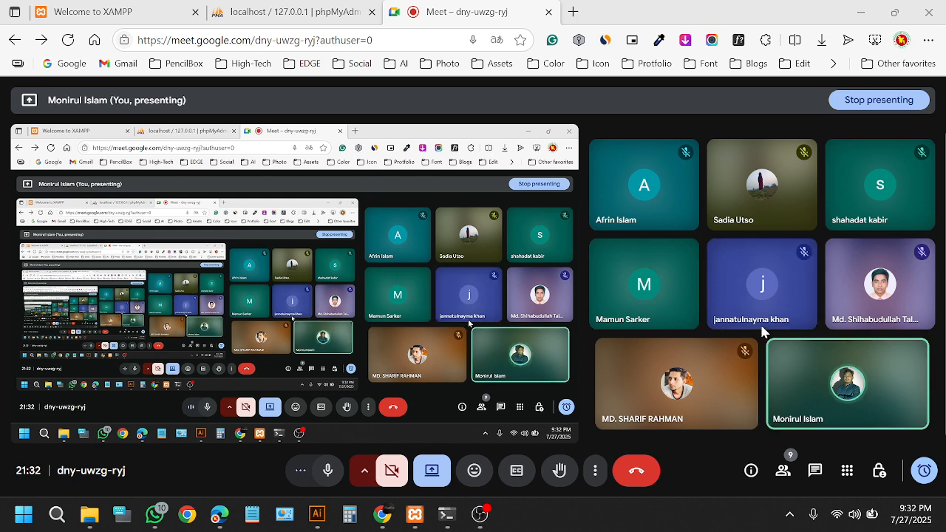
pyautogui.click(748, 473)
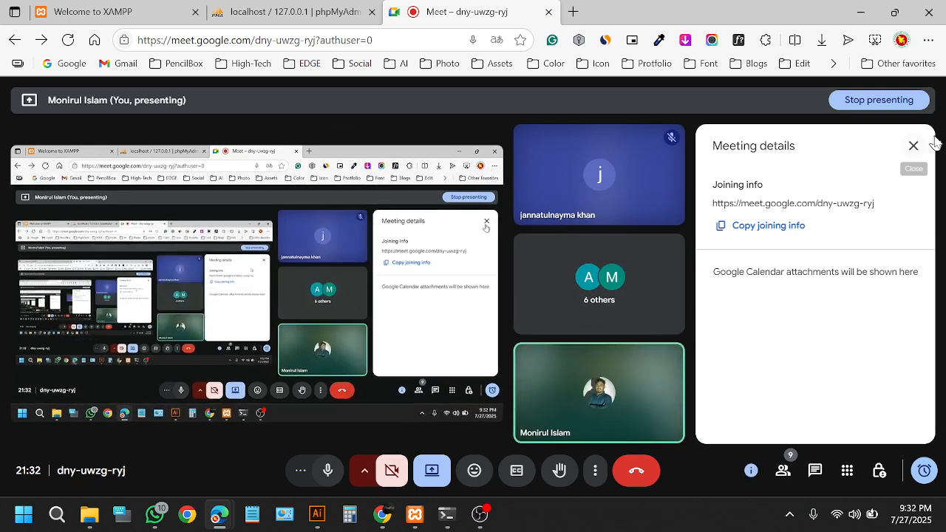
pyautogui.click(913, 145)
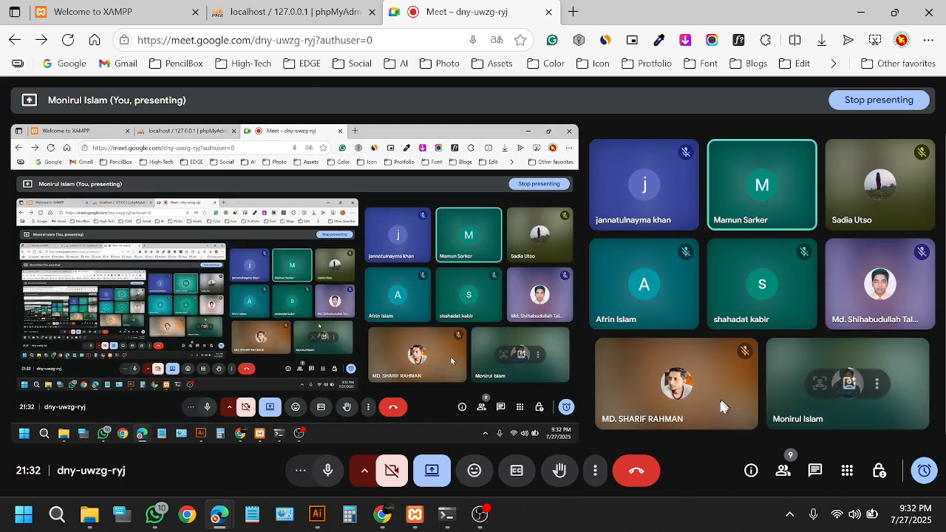
# Step: Review the contributors and their microphone states in the call's participant list, and close the list
pyautogui.click(783, 470)
pyautogui.scroll(-5, 794, 339)
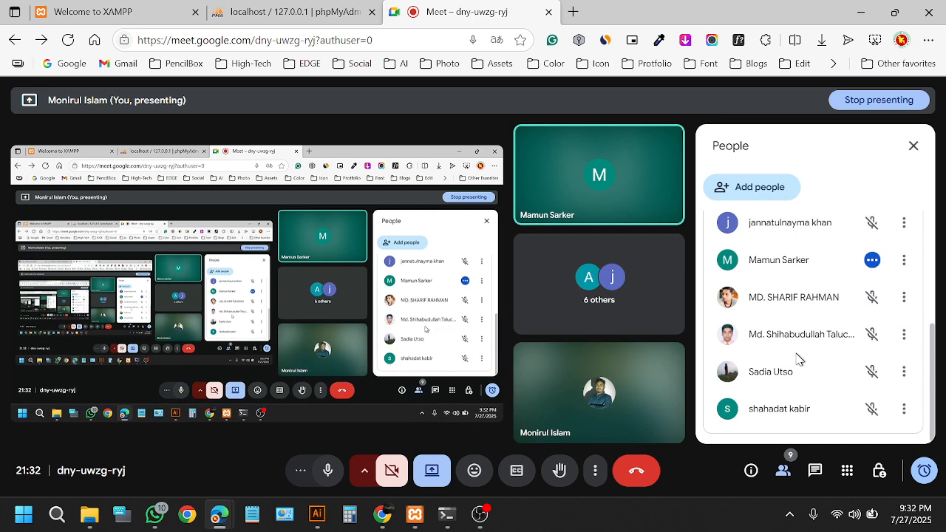
pyautogui.scroll(5, 793, 353)
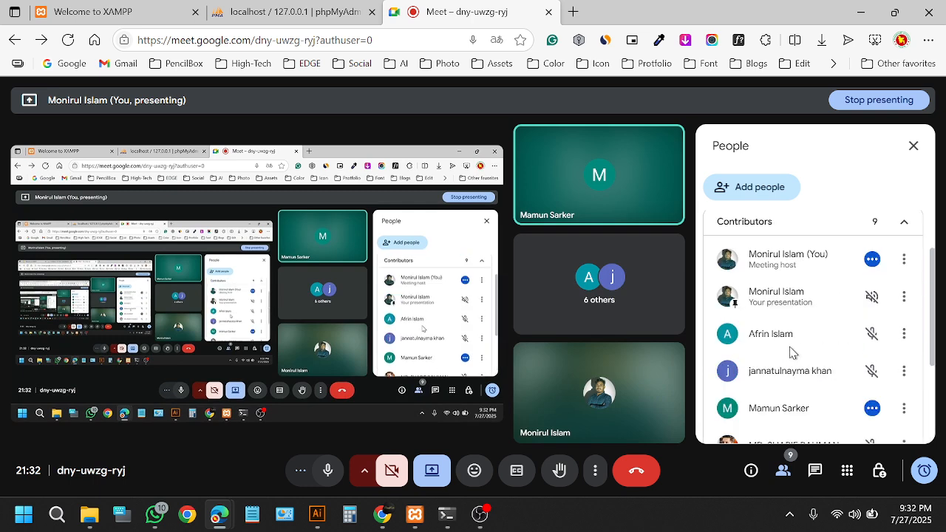
pyautogui.click(913, 145)
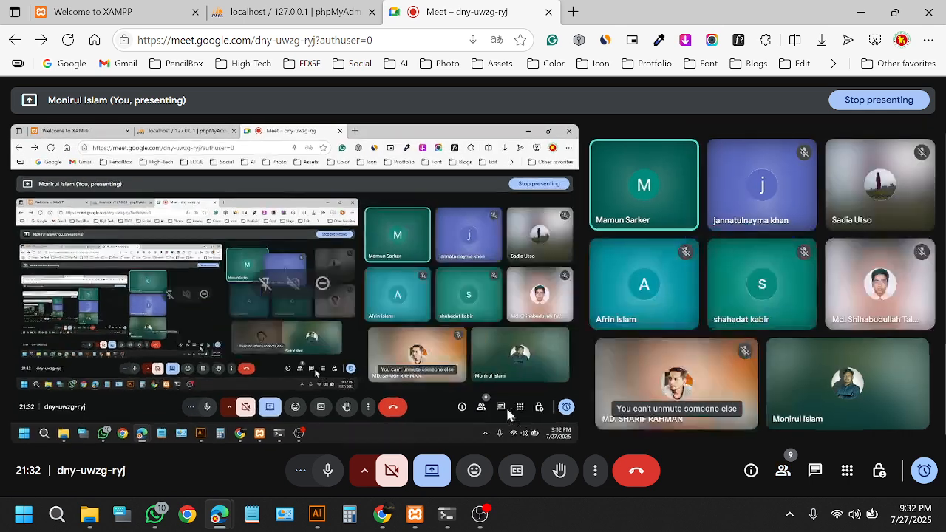
# Step: Switch back to Illustrator and delete all the purple gradient rectangles and colour samples
pyautogui.click(320, 517)
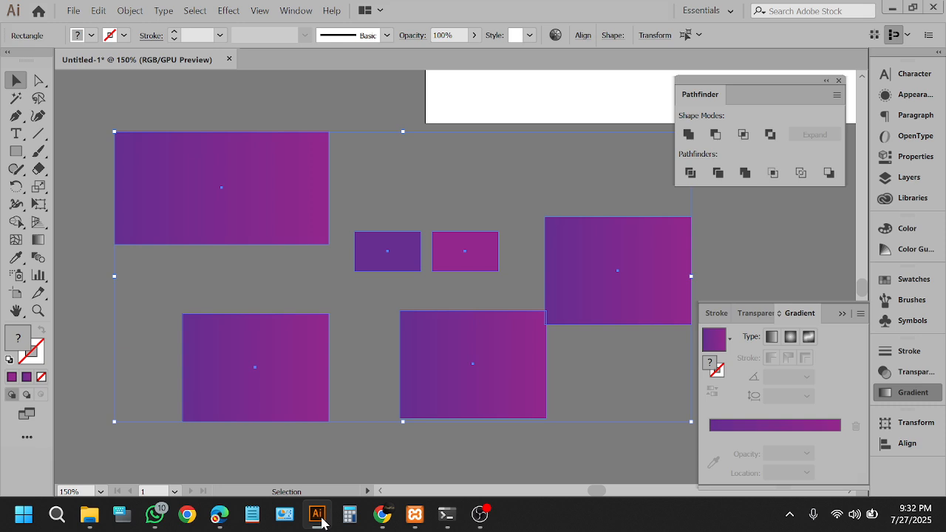
pyautogui.click(375, 470)
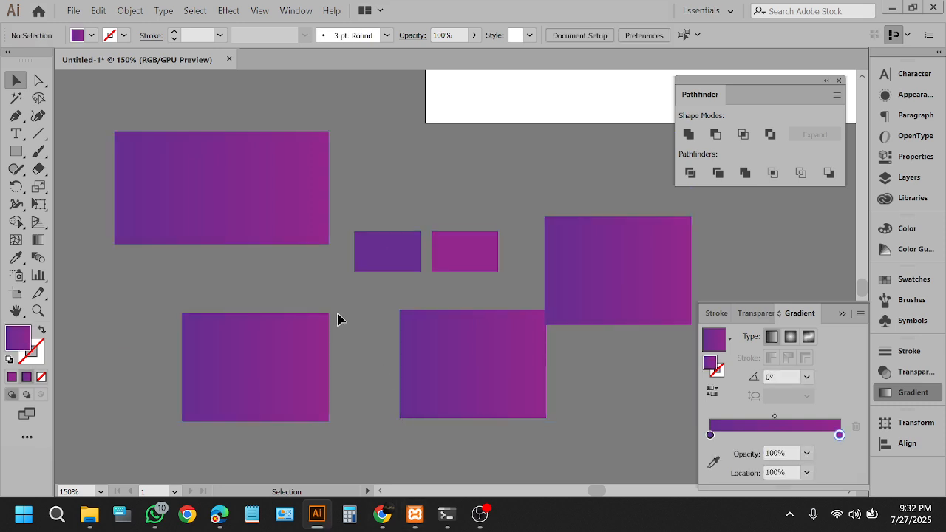
pyautogui.scroll(1, 338, 316)
pyautogui.scroll(-3, 326, 296)
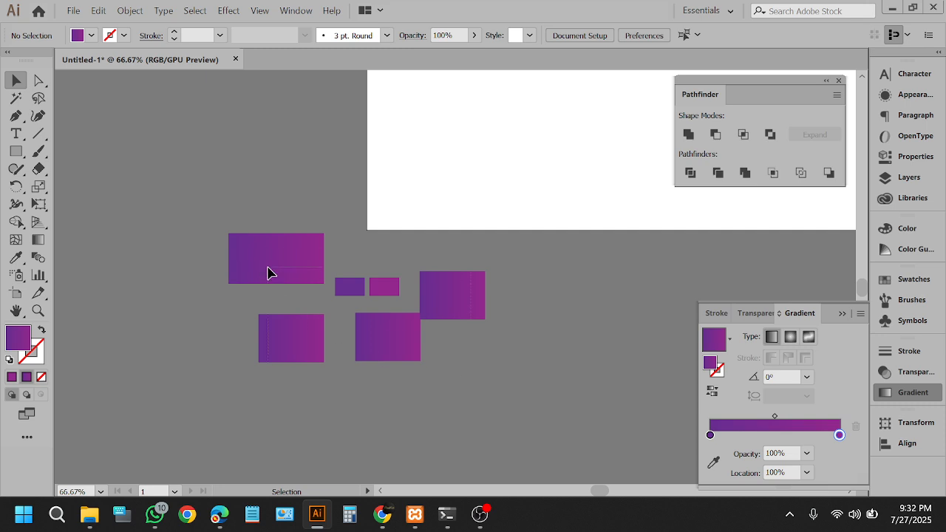
pyautogui.hotkey('ctrl', 'a')
pyautogui.press('Delete')
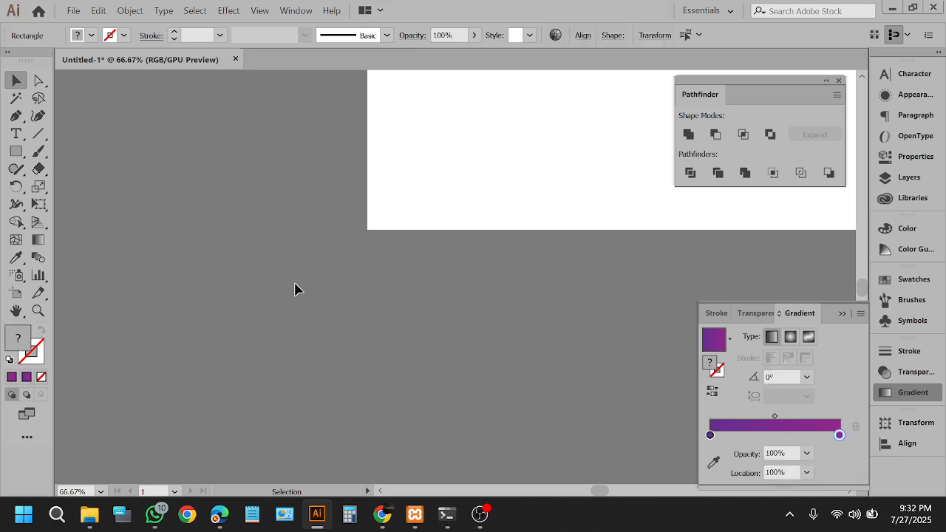
# Step: Draw a wide rectangle on the empty pasteboard, fill it with the dark blue swatch, and deselect it
pyautogui.scroll(1, 296, 288)
pyautogui.press('m')
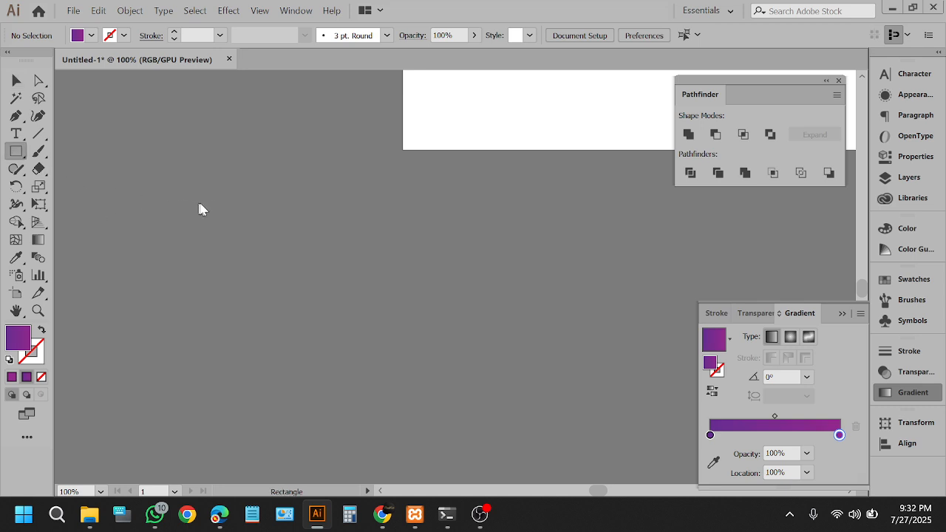
pyautogui.moveTo(213, 175); pyautogui.dragTo(483, 291)
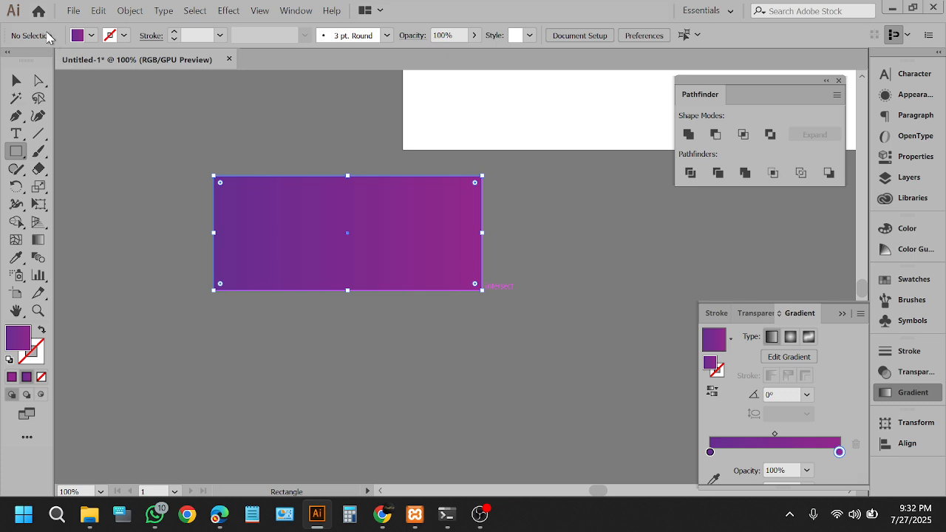
pyautogui.click(91, 35)
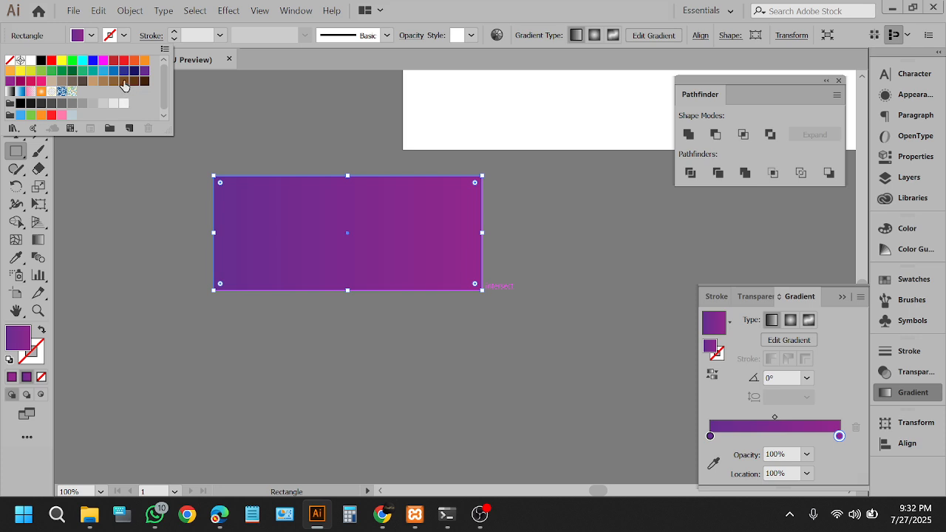
pyautogui.click(120, 76)
pyautogui.press('Escape')
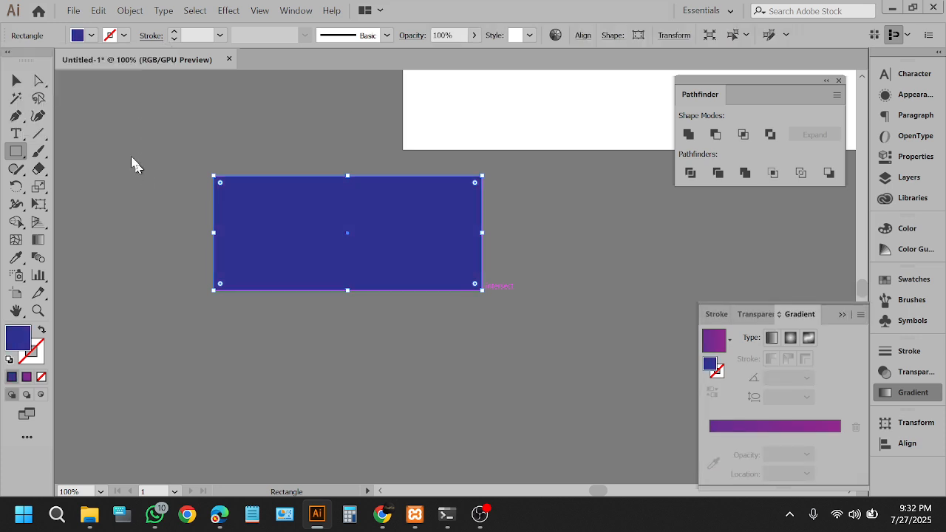
pyautogui.press('v')
pyautogui.click(109, 127)
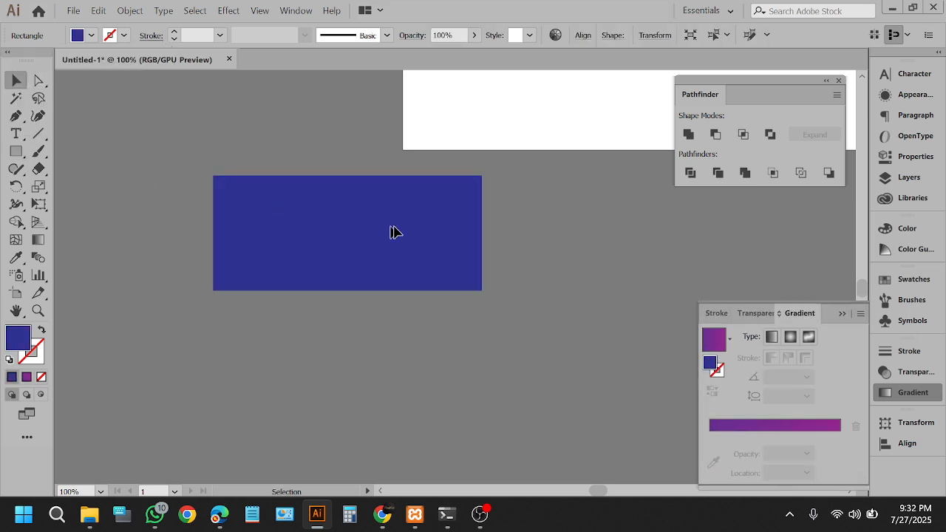
# Step: Narrow the dark blue rectangle to roughly a square, duplicate it to its right, and fill the copy with medium blue
pyautogui.click(478, 233)
pyautogui.moveTo(481, 231); pyautogui.dragTo(325, 238)
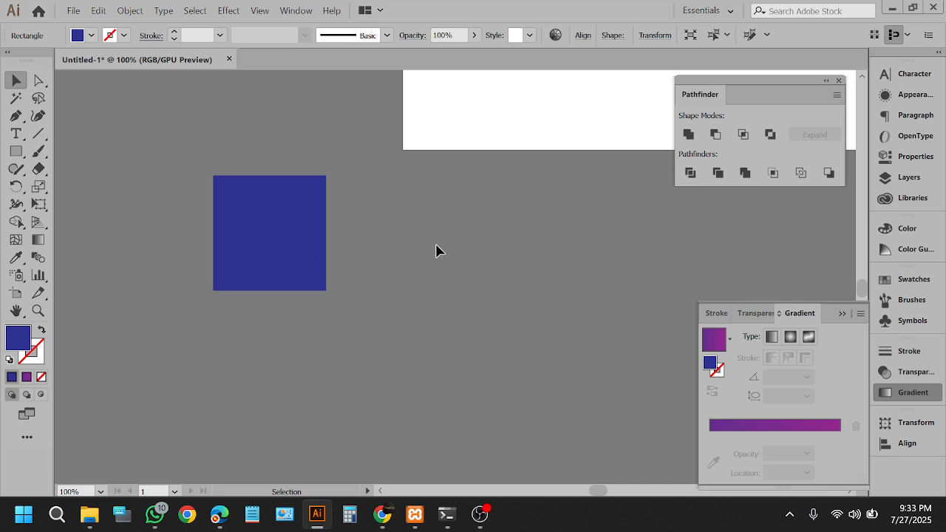
pyautogui.moveTo(435, 251); pyautogui.dragTo(439, 249)
pyautogui.click(91, 37)
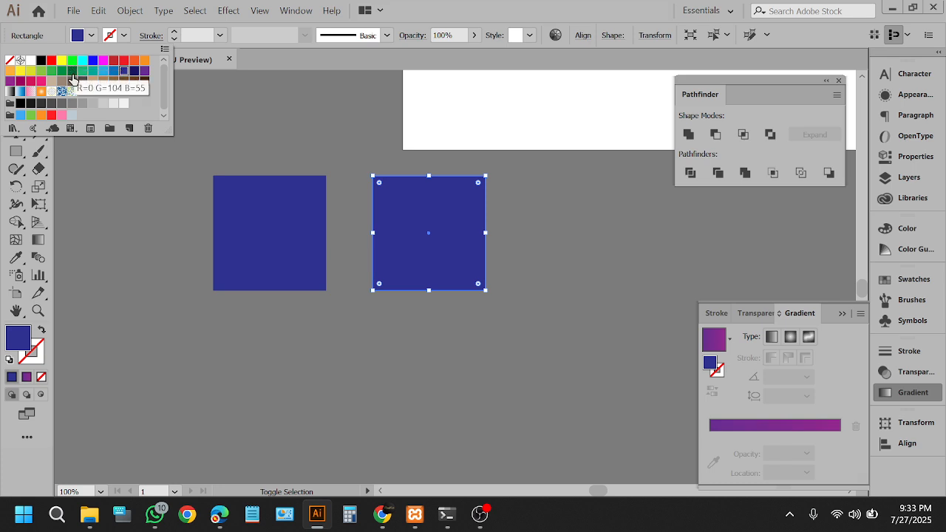
pyautogui.click(73, 72)
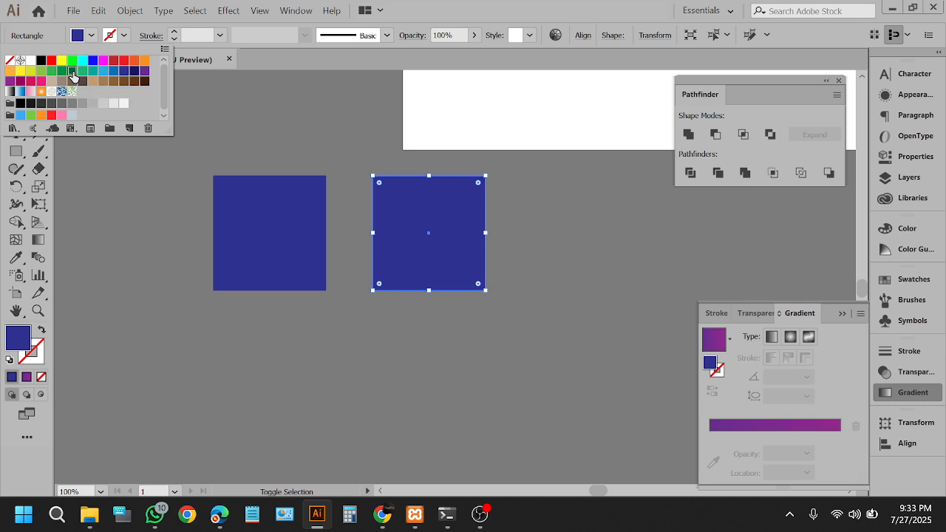
pyautogui.click(111, 73)
pyautogui.click(280, 120)
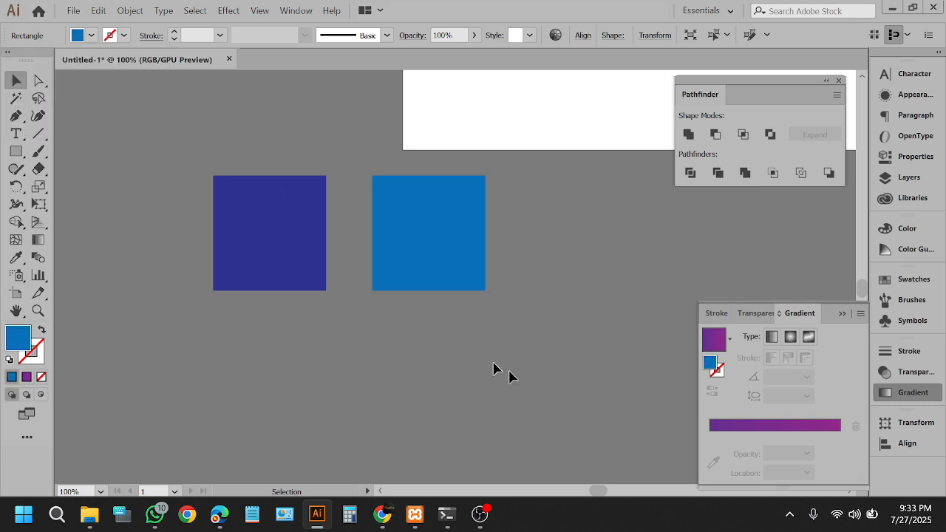
# Step: Draw a wide rectangle below the two blue squares and fill it with the existing purple linear gradient
pyautogui.hotkey('ctrl', 'a')
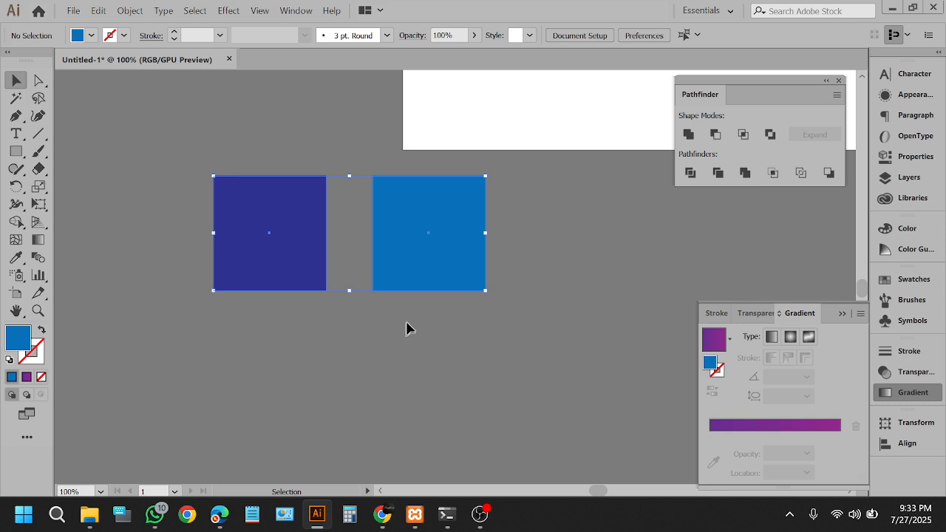
pyautogui.click(406, 323)
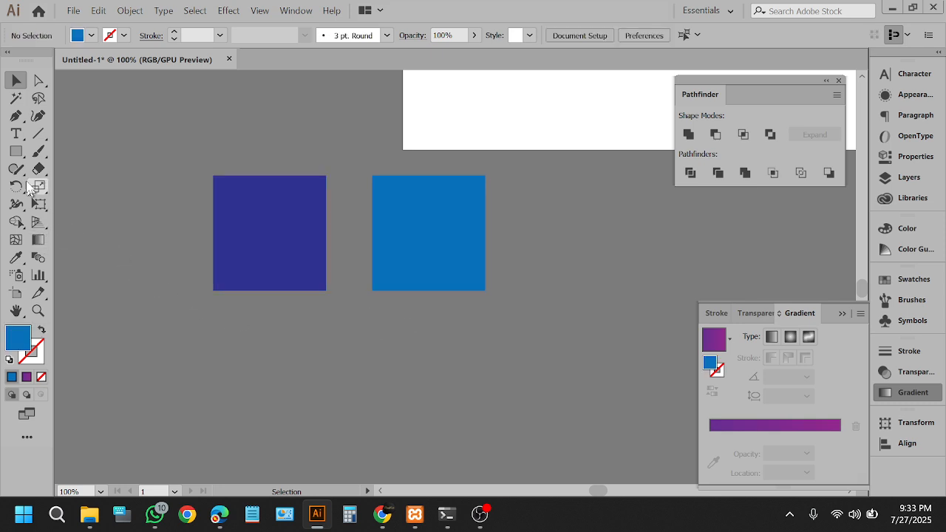
pyautogui.click(16, 152)
pyautogui.moveTo(372, 387); pyautogui.dragTo(502, 443)
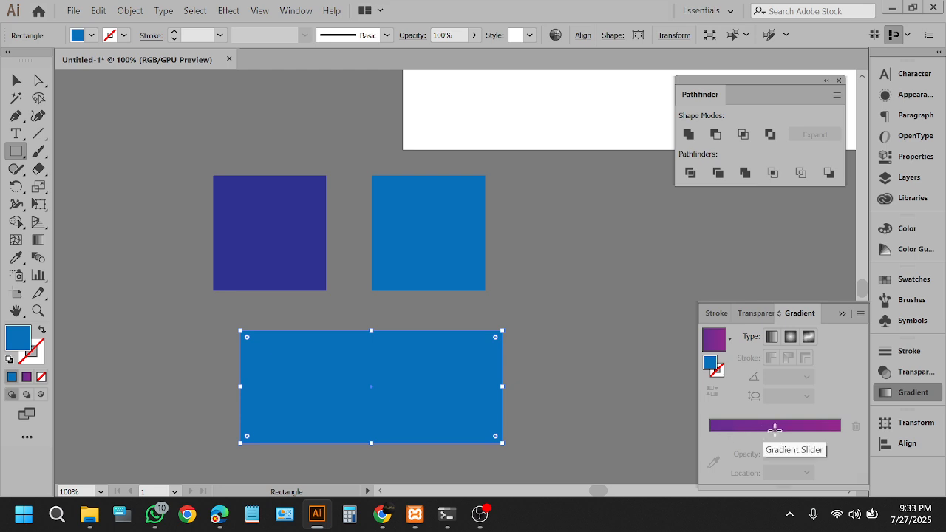
pyautogui.click(773, 426)
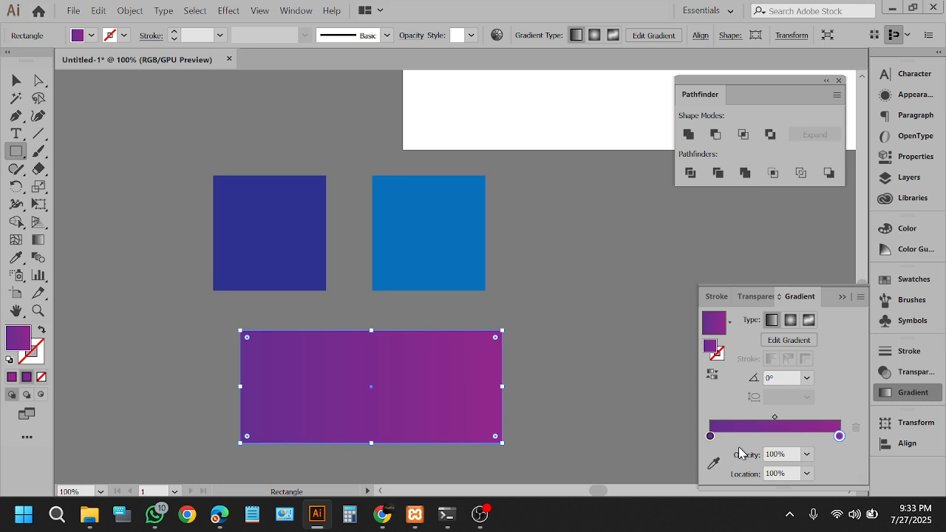
# Step: Recolour the rectangle's gradient by sampling the medium blue square for its right stop and the dark blue square for its left stop
pyautogui.click(838, 436)
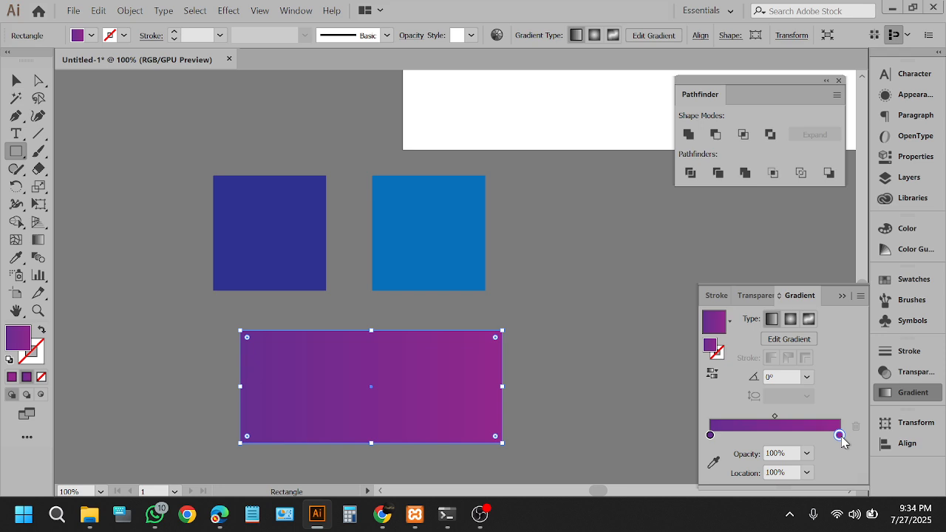
pyautogui.click(715, 462)
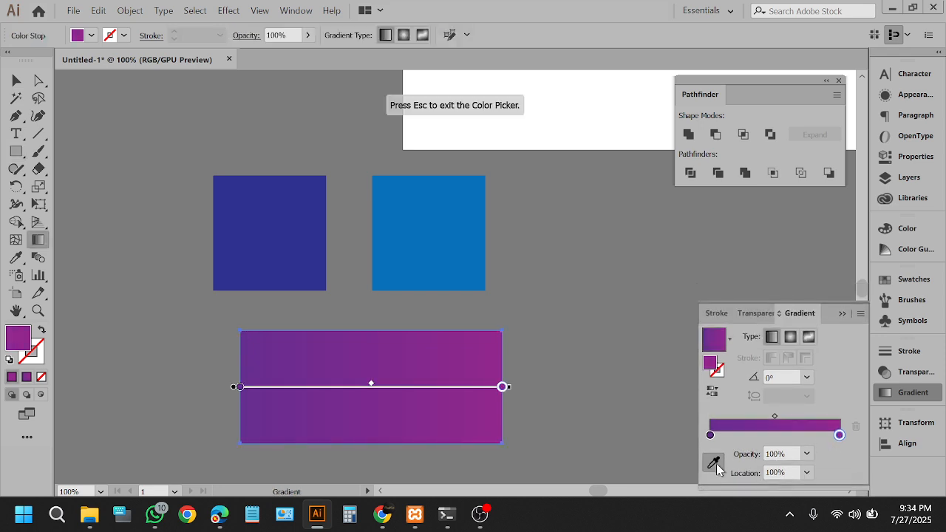
pyautogui.click(455, 223)
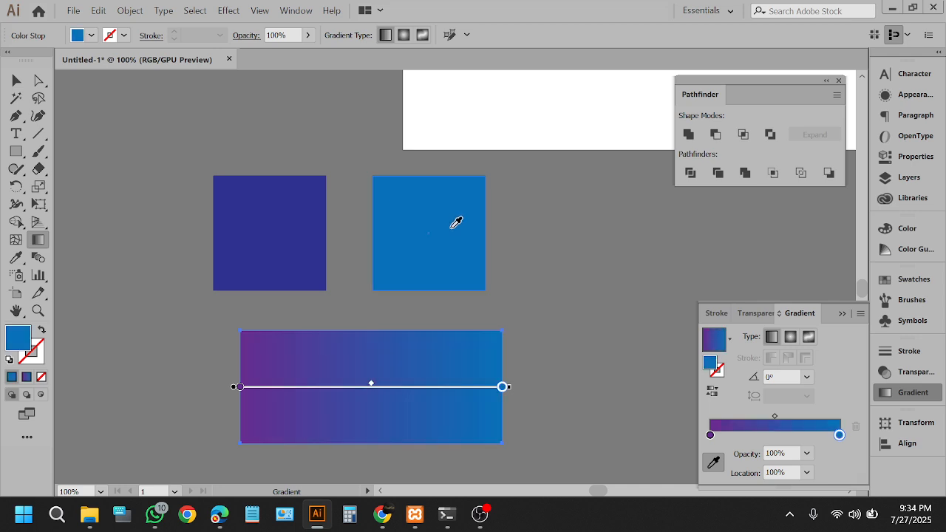
pyautogui.click(711, 436)
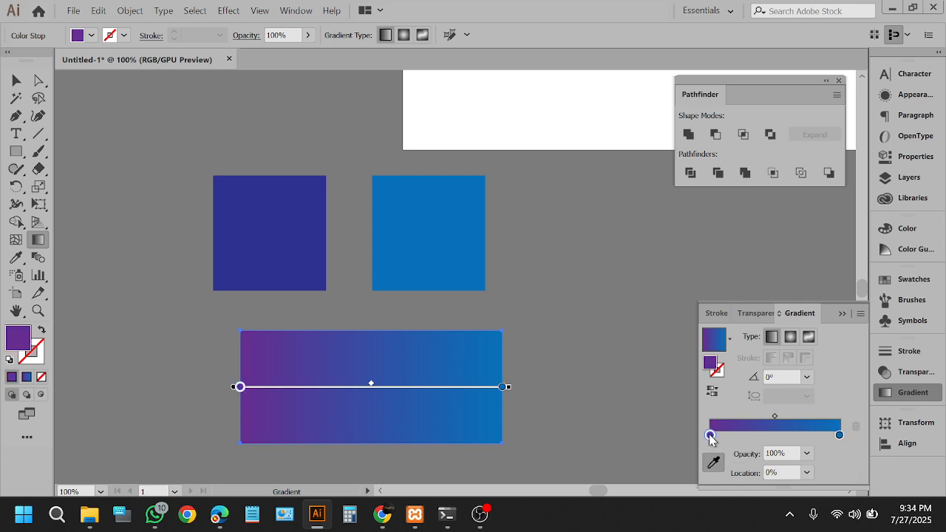
pyautogui.click(714, 464)
pyautogui.click(297, 248)
pyautogui.click(16, 79)
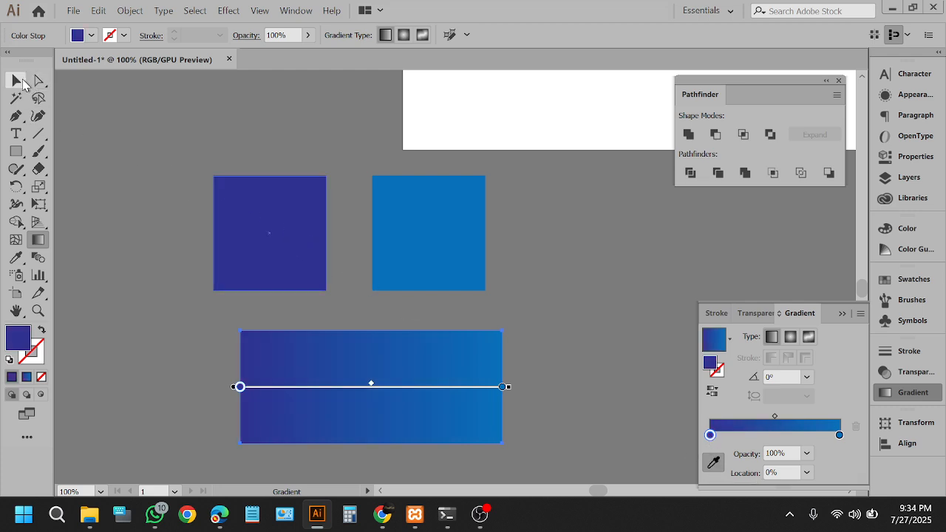
pyautogui.click(127, 181)
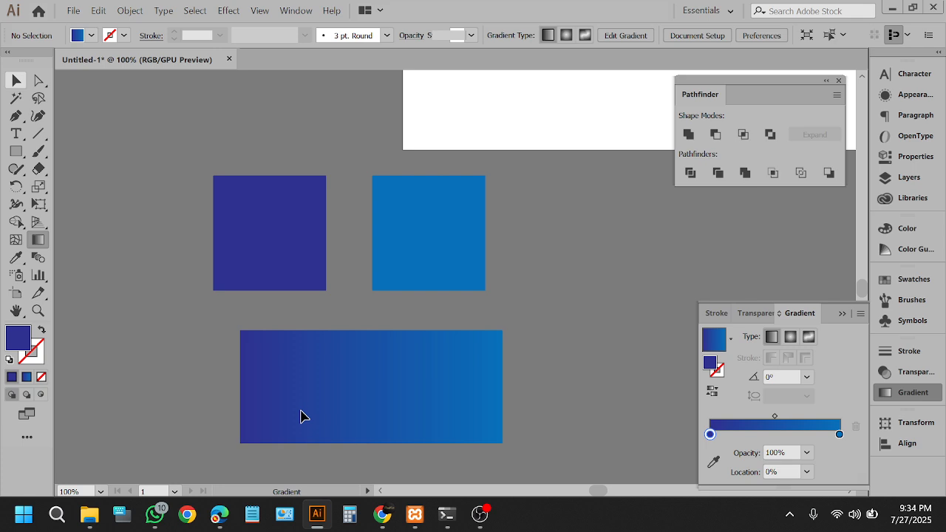
# Step: Change the dark blue square's fill to the pure red swatch and deselect it
pyautogui.scroll(2, 301, 416)
pyautogui.scroll(-1, 184, 352)
pyautogui.scroll(2, 327, 333)
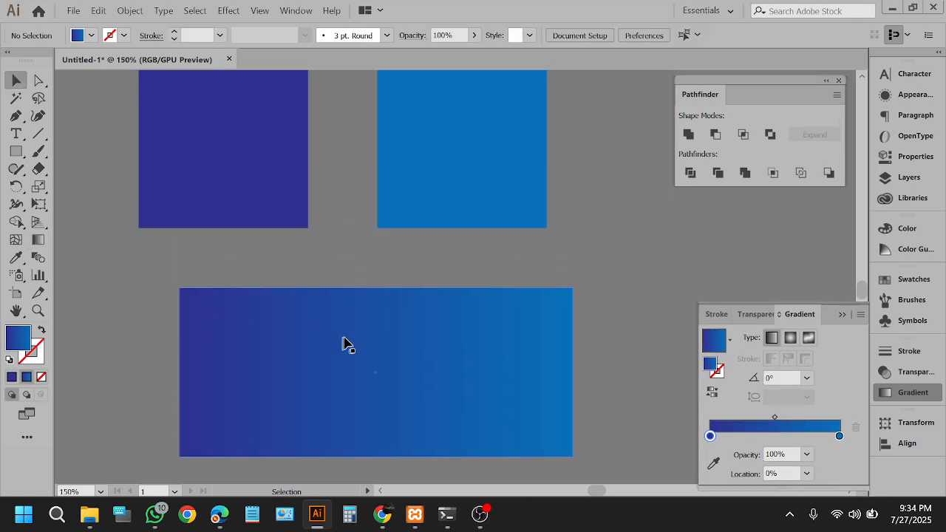
pyautogui.scroll(1, 348, 344)
pyautogui.click(190, 186)
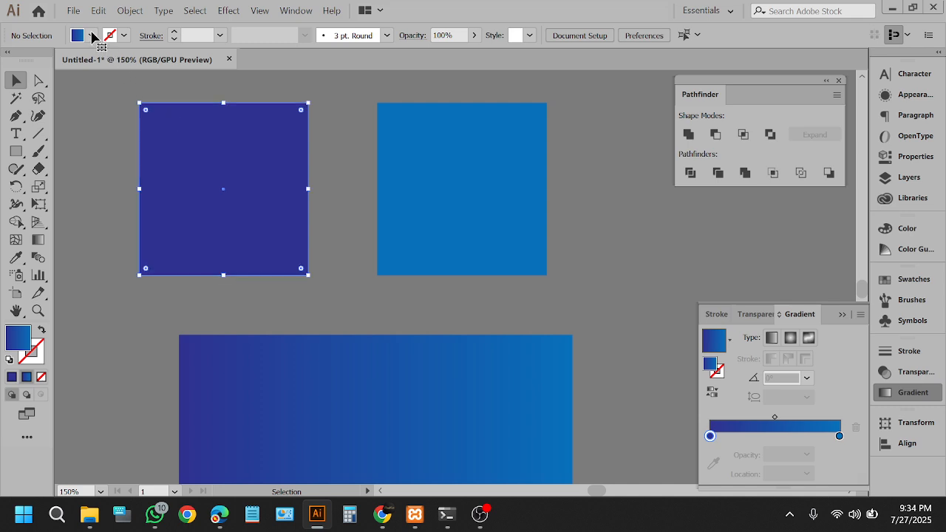
pyautogui.click(92, 36)
pyautogui.click(40, 60)
pyautogui.click(51, 60)
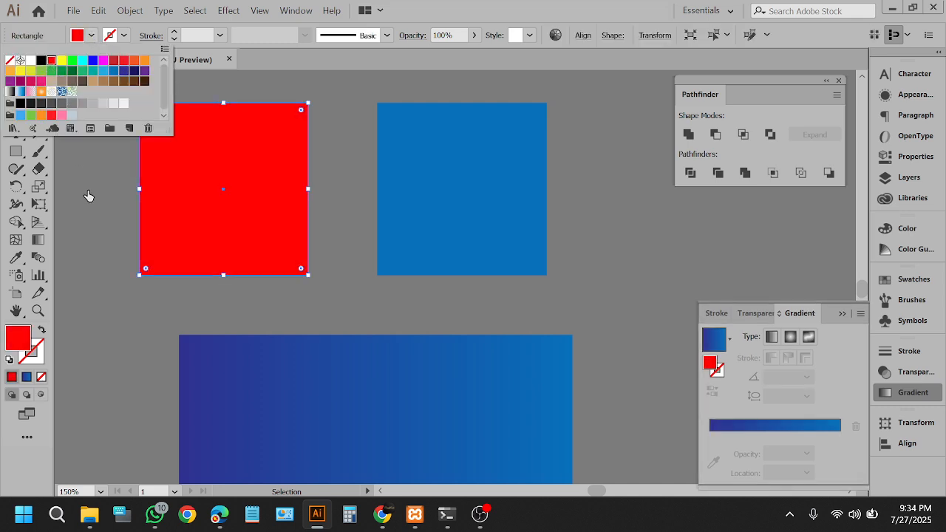
pyautogui.click(108, 240)
pyautogui.click(108, 241)
# Step: Move the medium blue square closer to the red one, fill it with yellow, and deselect it
pyautogui.moveTo(539, 200); pyautogui.dragTo(500, 188)
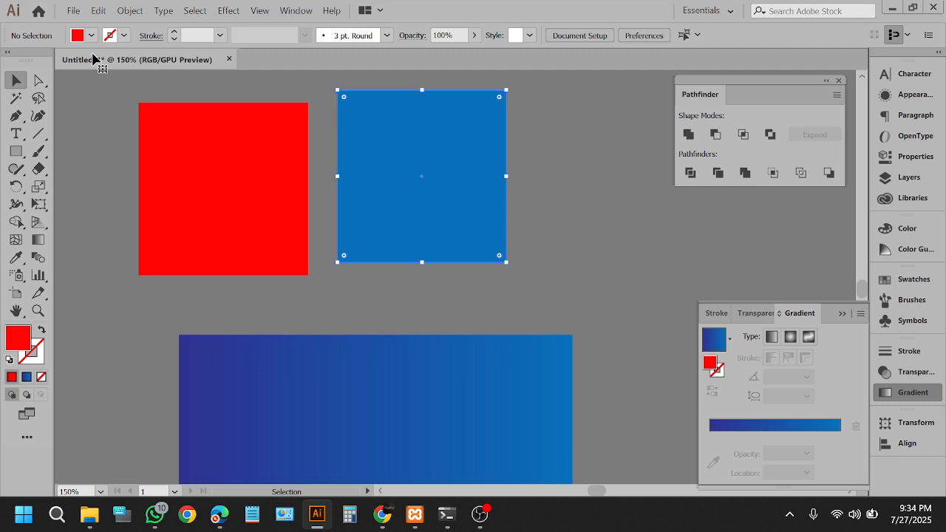
pyautogui.click(92, 35)
pyautogui.click(62, 59)
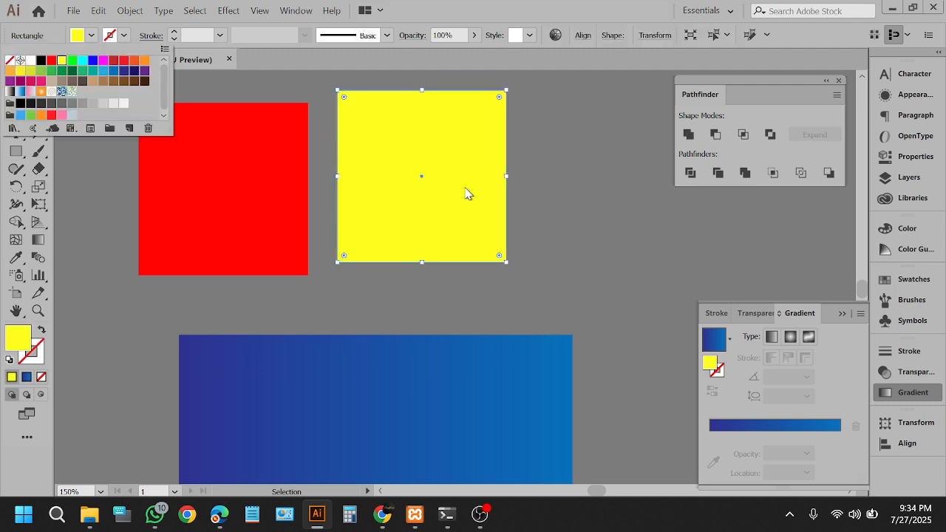
pyautogui.click(549, 201)
pyautogui.click(541, 190)
pyautogui.hotkey('ctrl', '-')
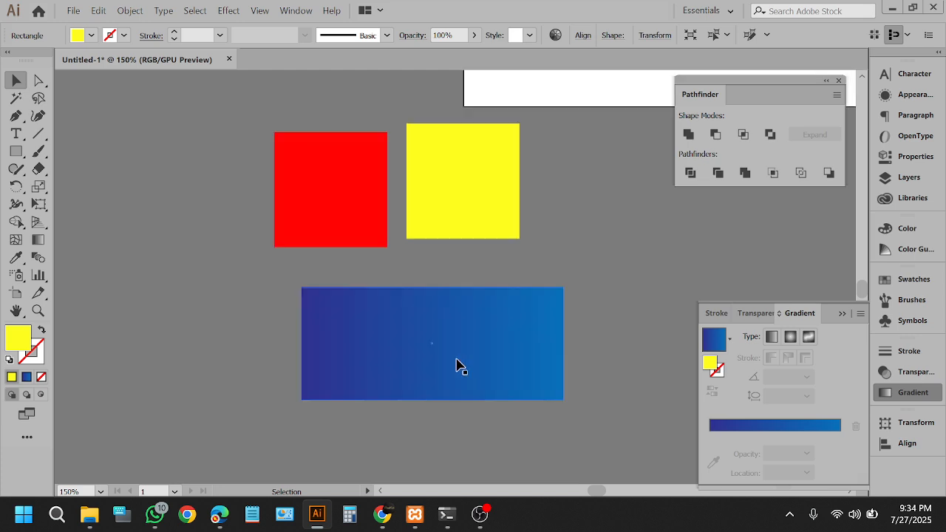
# Step: Set the right colour stop of the wide rectangle's gradient to yellow, sampled from the yellow square
pyautogui.click(467, 359)
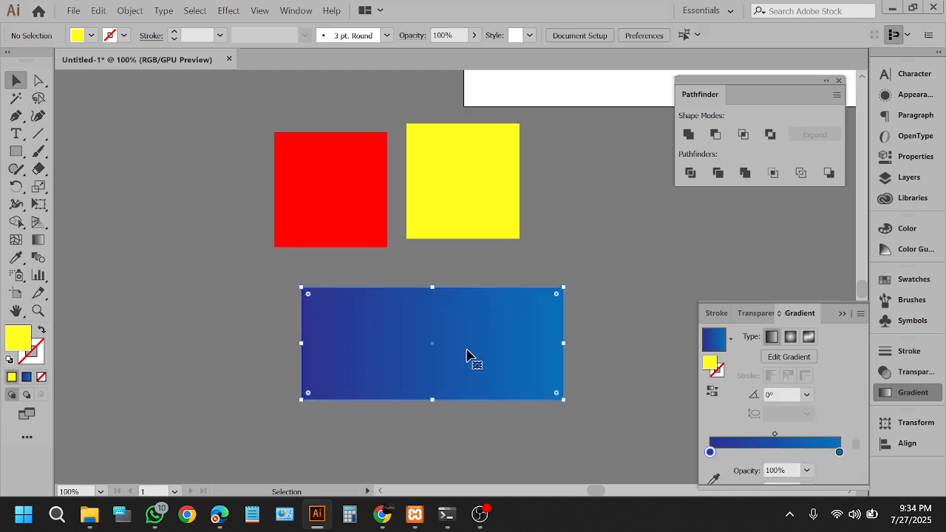
pyautogui.click(839, 451)
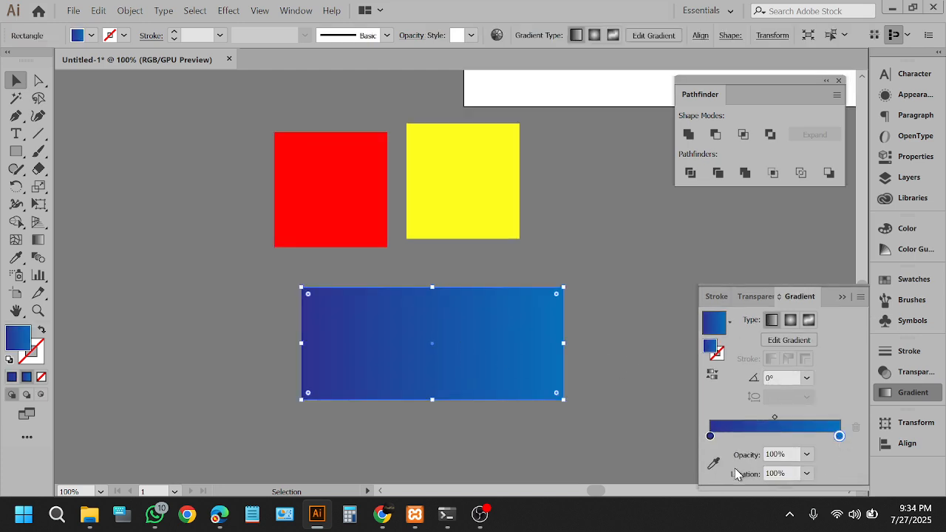
pyautogui.click(713, 463)
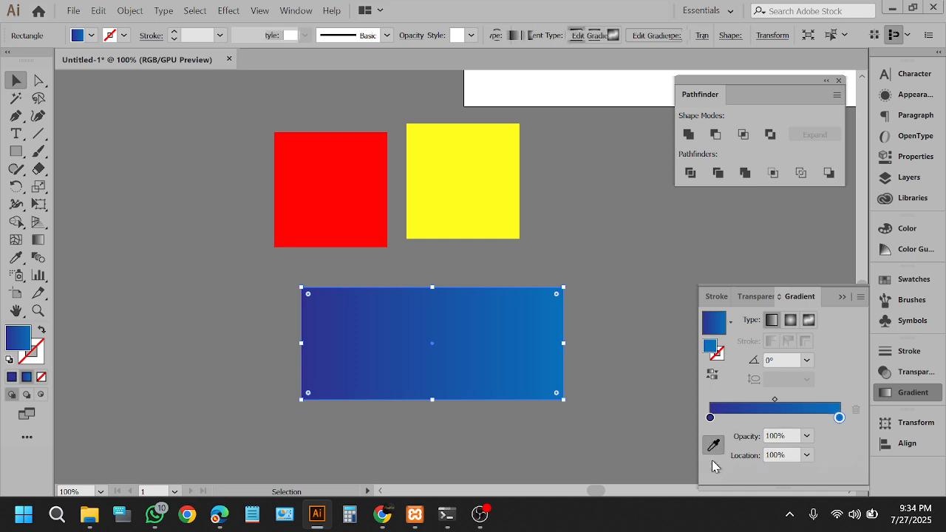
pyautogui.click(476, 190)
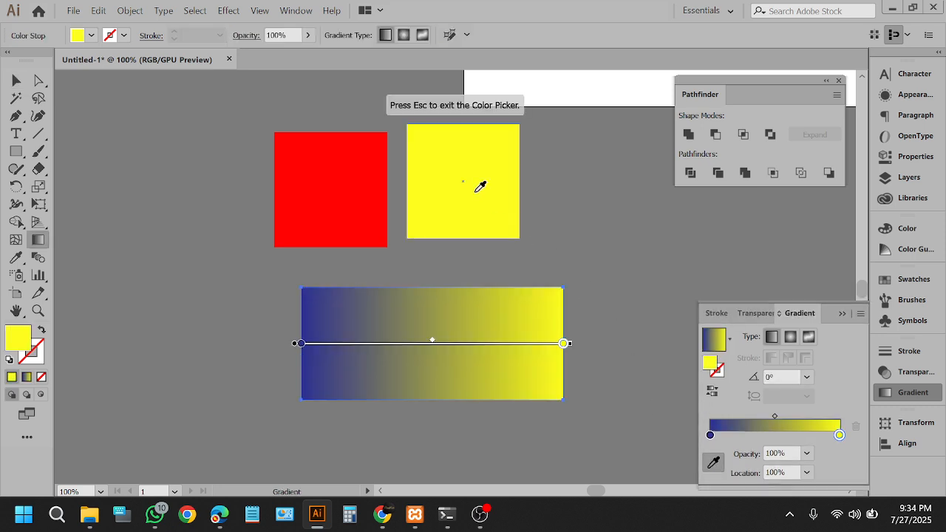
# Step: Duplicate the gradient's dark blue stop to a location of about 48.7%, and delete that extra stop
pyautogui.click(712, 434)
pyautogui.keyDown('alt'); pyautogui.moveTo(712, 434); pyautogui.dragTo(775, 442); pyautogui.keyUp('alt')
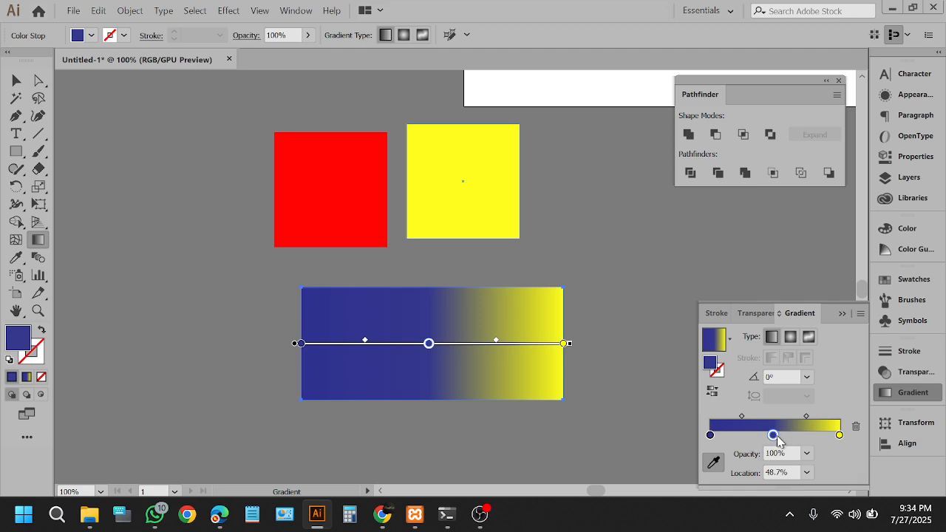
pyautogui.click(856, 427)
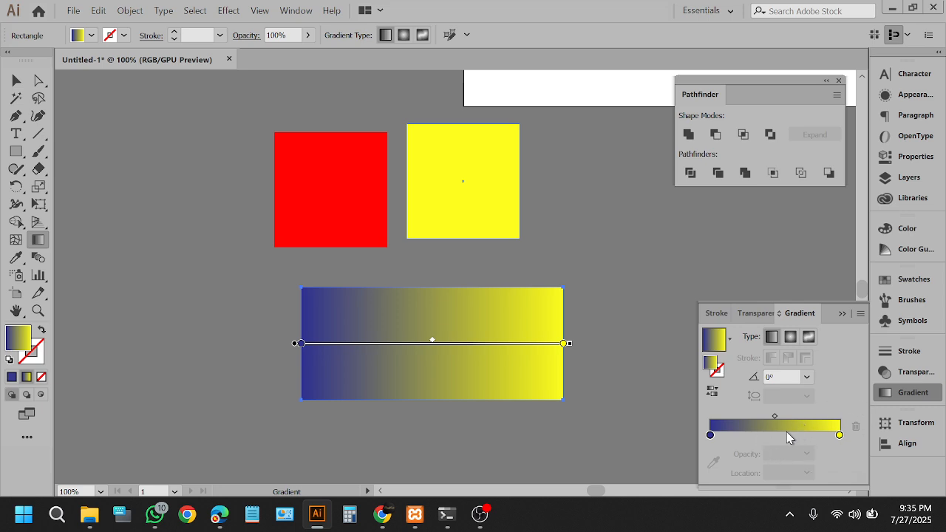
# Step: Set the left colour stop of the wide rectangle's gradient to red, sampled from the red square, and deselect the rectangle
pyautogui.click(710, 435)
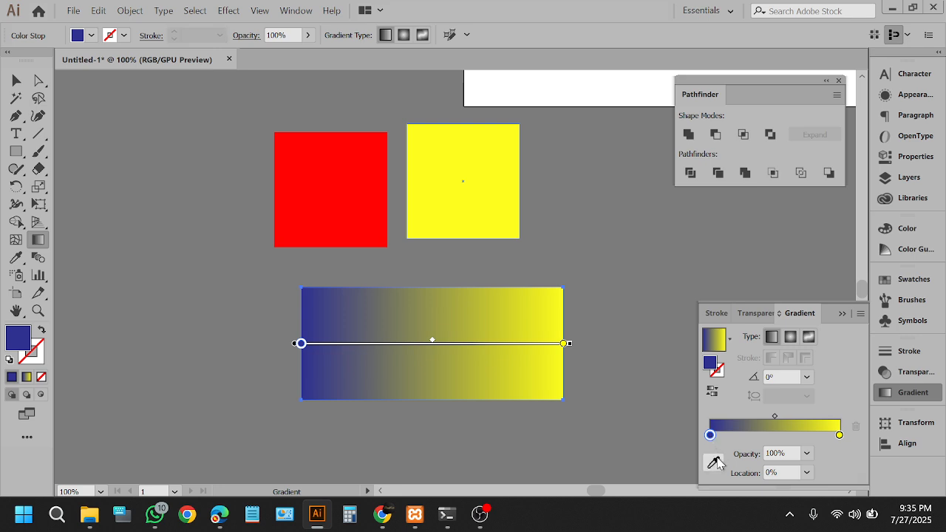
pyautogui.click(714, 462)
pyautogui.click(319, 192)
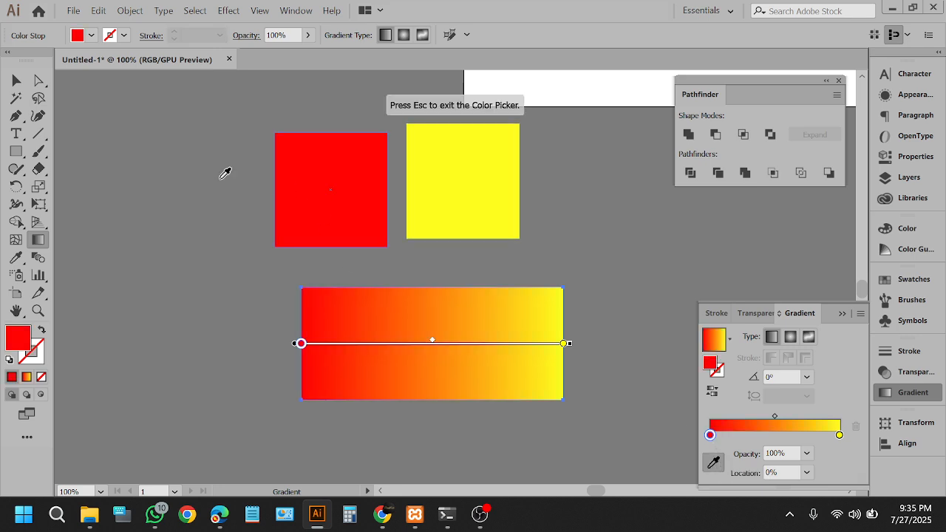
pyautogui.press('Escape')
pyautogui.press('v')
pyautogui.click(432, 407)
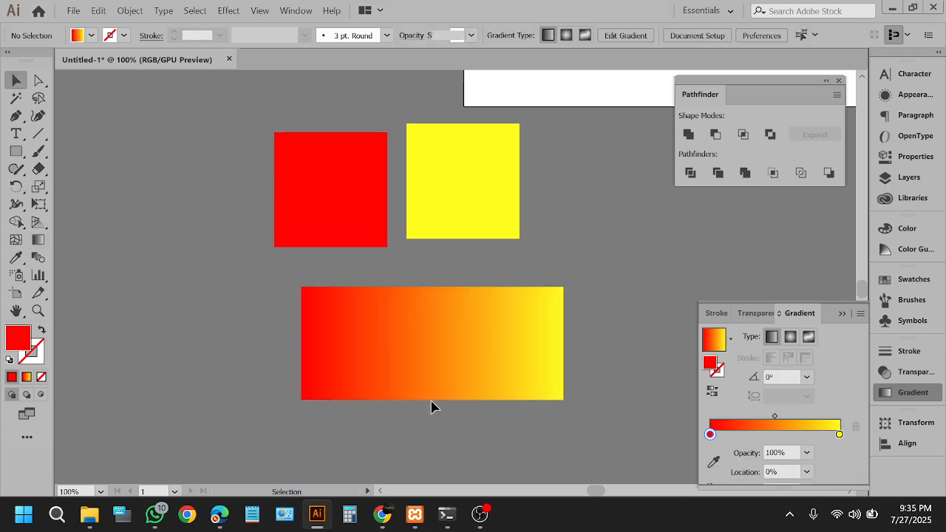
pyautogui.scroll(2, 465, 395)
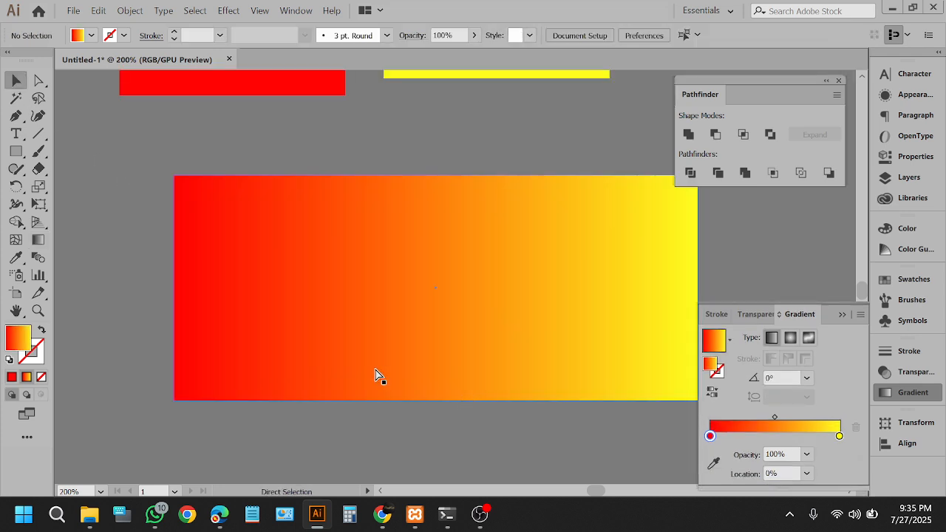
pyautogui.hscroll(1, 412, 438)
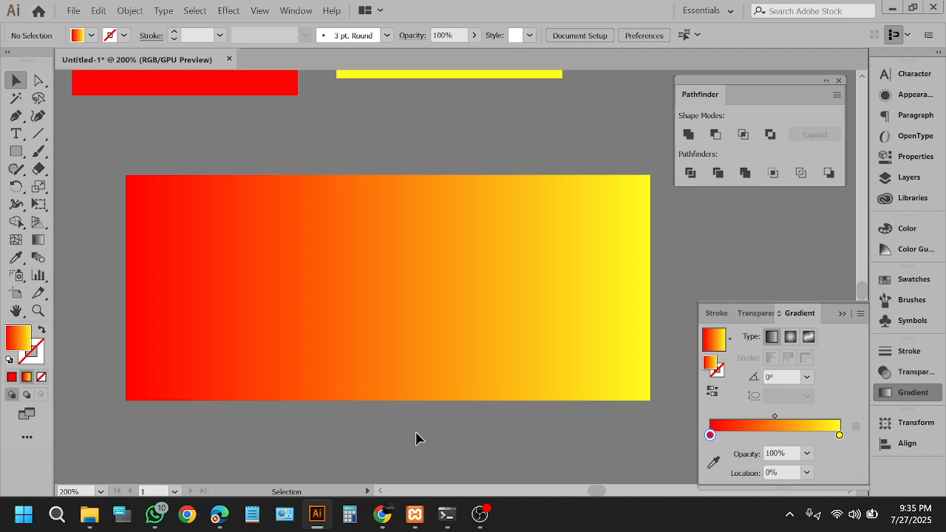
# Step: Switch to the Google Meet call to check on the participants, and return to Illustrator
pyautogui.click(221, 513)
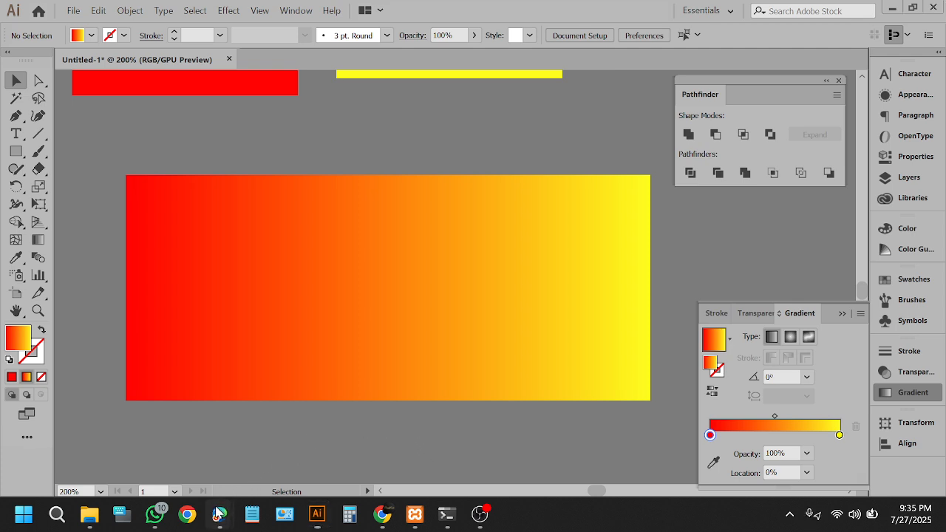
pyautogui.click(174, 431)
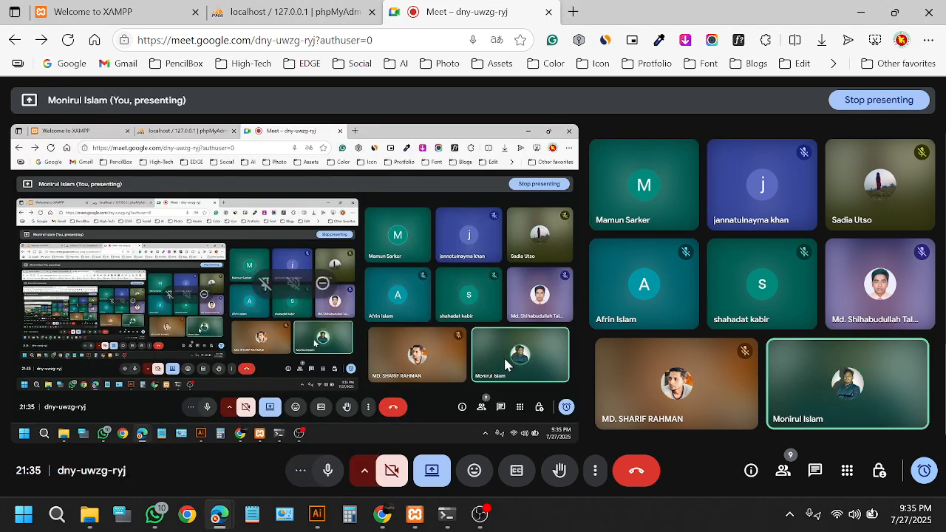
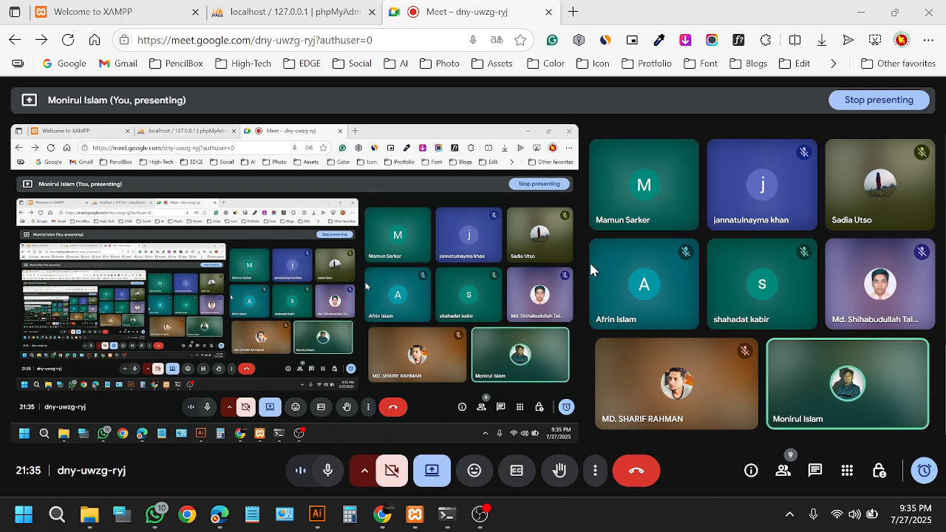
pyautogui.click(319, 521)
pyautogui.scroll(-2, 303, 295)
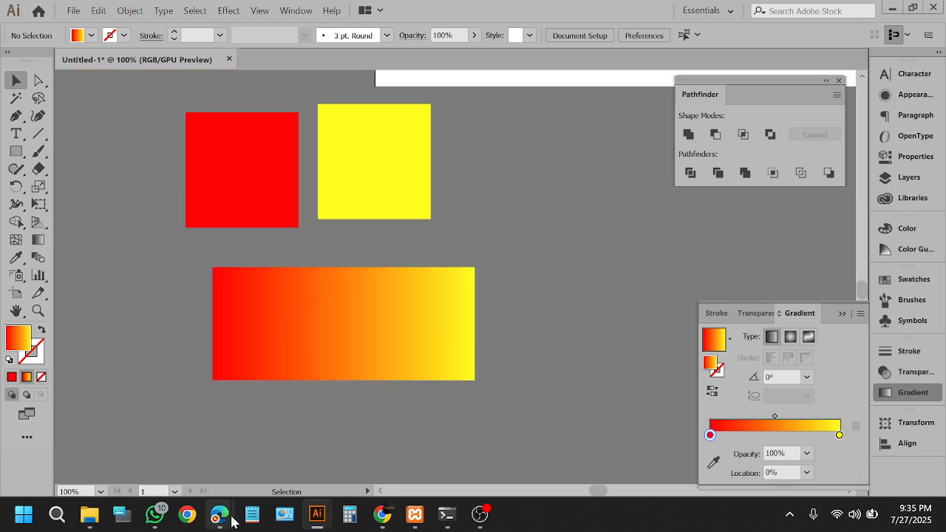
pyautogui.moveTo(229, 521)
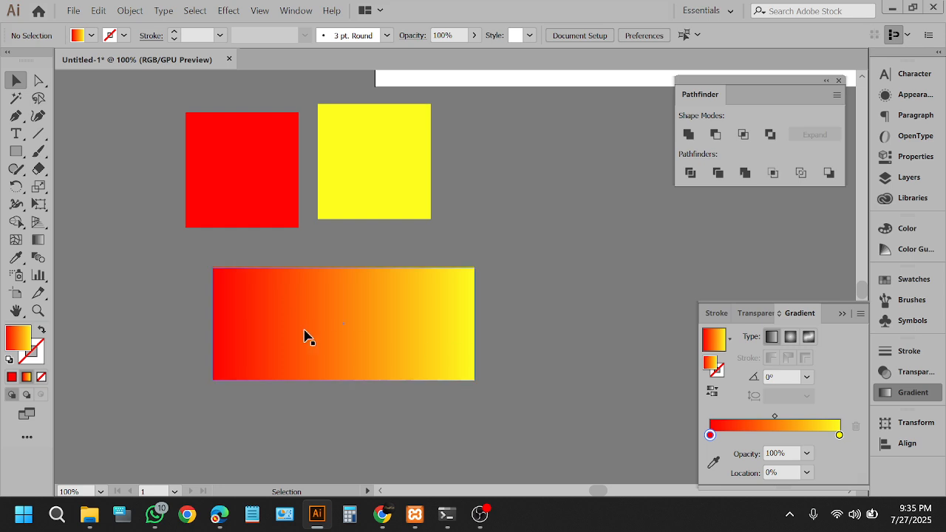
pyautogui.scroll(-2, 306, 333)
pyautogui.scroll(2, 340, 346)
pyautogui.hscroll(2, 285, 339)
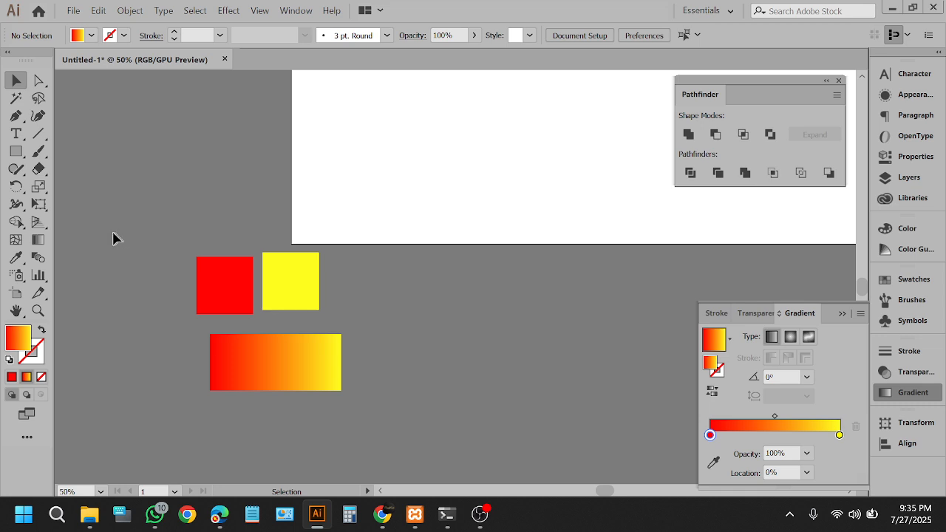
pyautogui.hotkey('ctrl', 'a')
pyautogui.click(373, 412)
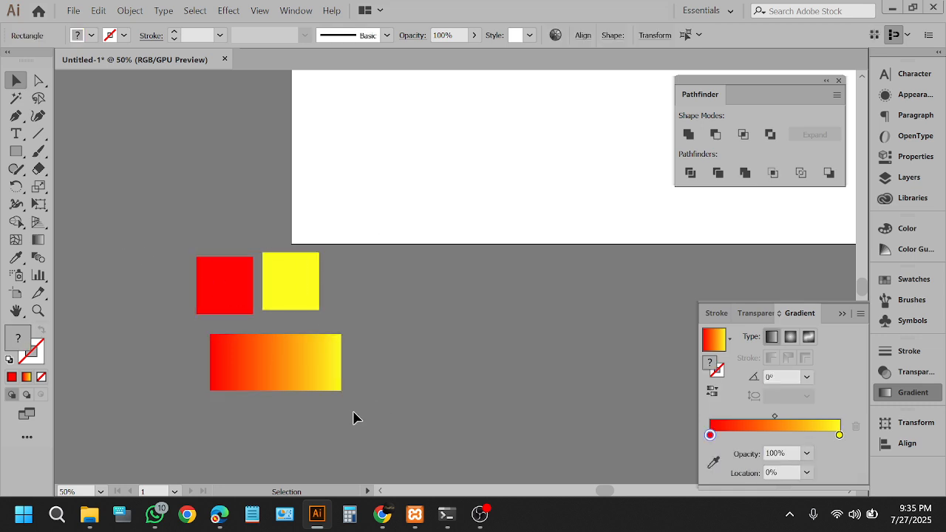
pyautogui.scroll(4, 258, 369)
pyautogui.keyDown('alt'); pyautogui.scroll(-1, 185, 322); pyautogui.keyUp('alt')
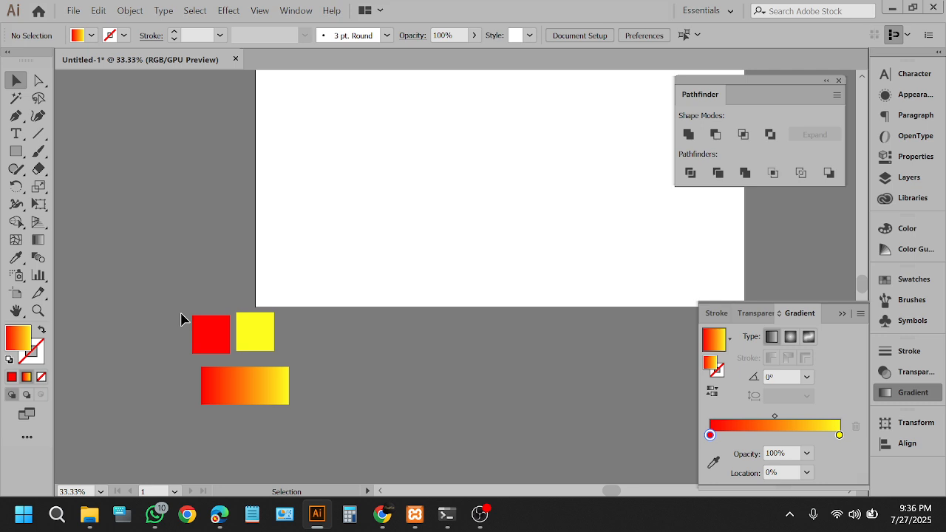
pyautogui.keyDown('alt'); pyautogui.scroll(1, 308, 396); pyautogui.keyUp('alt')
pyautogui.keyDown('alt'); pyautogui.scroll(1, 306, 388); pyautogui.keyUp('alt')
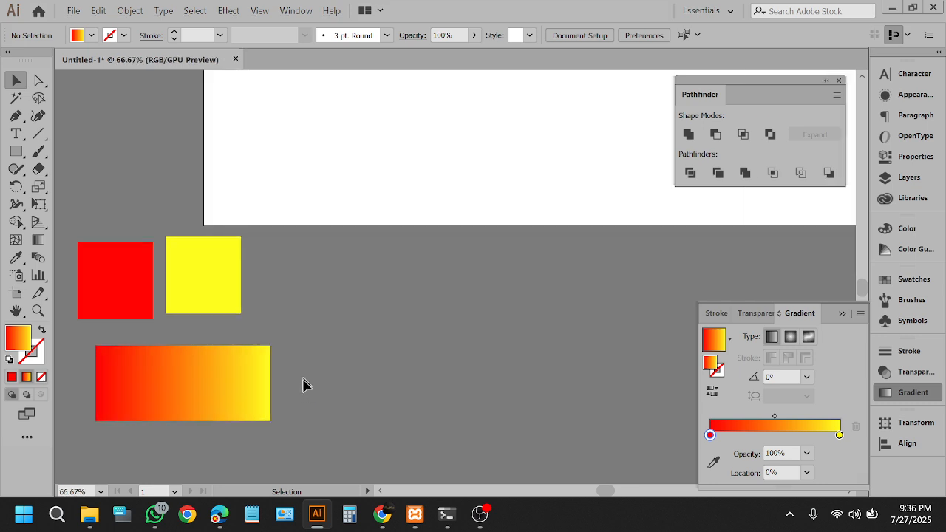
pyautogui.keyDown('alt'); pyautogui.scroll(-1, 314, 399); pyautogui.keyUp('alt')
pyautogui.moveTo(316, 411); pyautogui.dragTo(160, 253)
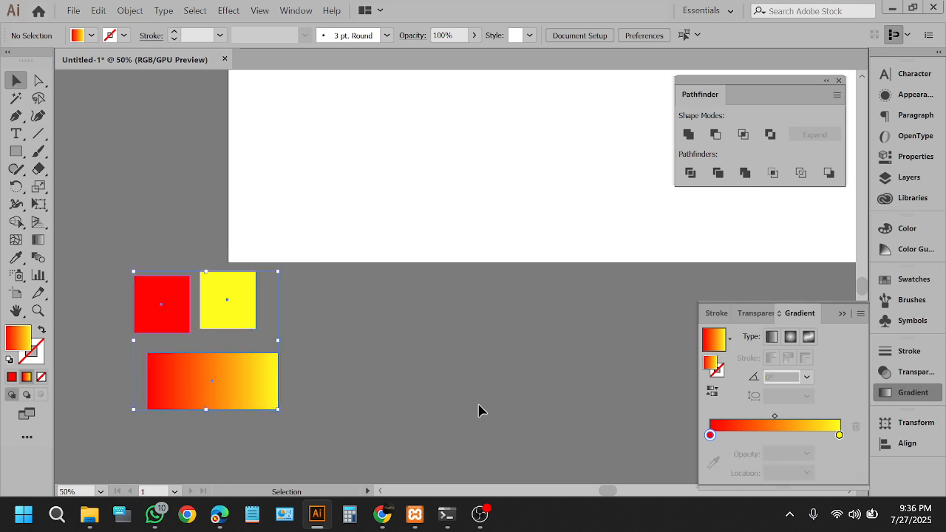
pyautogui.click(481, 407)
pyautogui.scroll(-1, 277, 385)
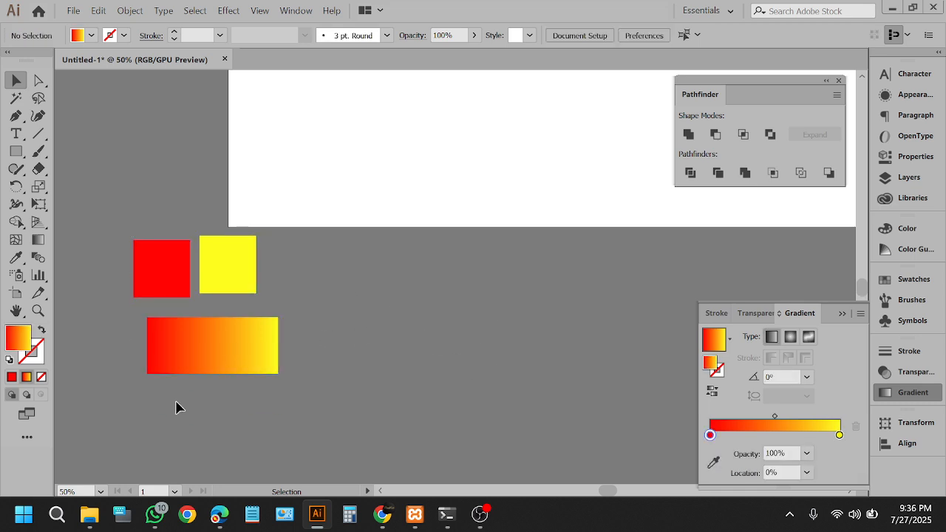
pyautogui.keyDown('alt'); pyautogui.scroll(2, 158, 375); pyautogui.keyUp('alt')
# Step: Shift the midpoint of the wide rectangle's gradient towards red, to a location of about 23.56%, and deselect the rectangle
pyautogui.click(235, 321)
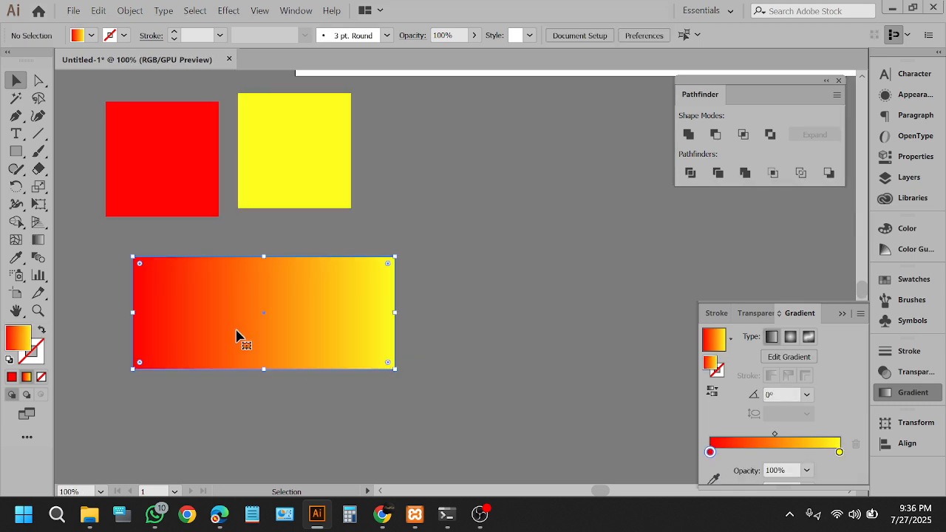
pyautogui.hscroll(-2, 243, 353)
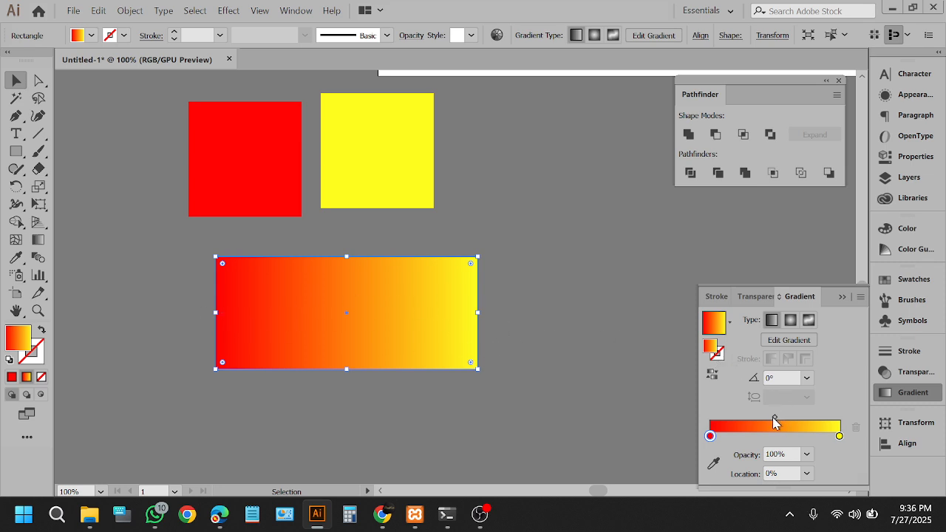
pyautogui.moveTo(776, 423); pyautogui.dragTo(741, 423)
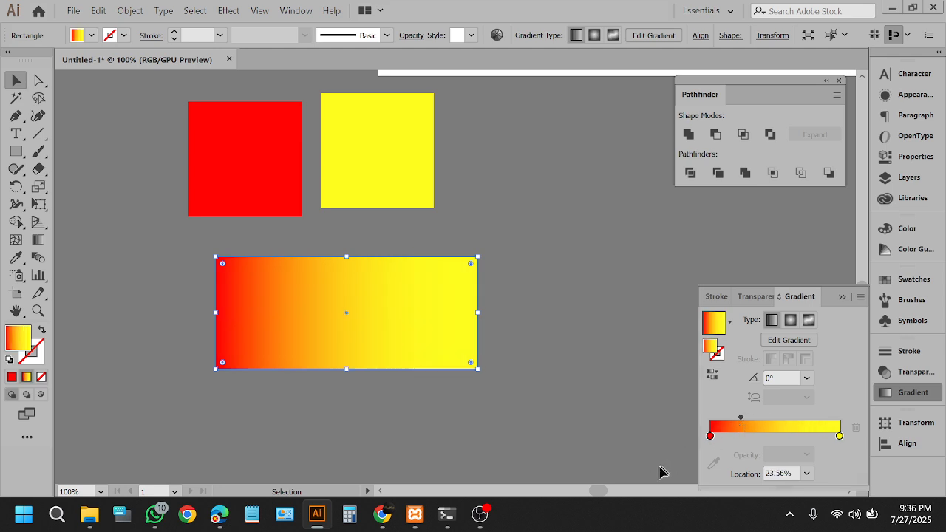
pyautogui.click(369, 406)
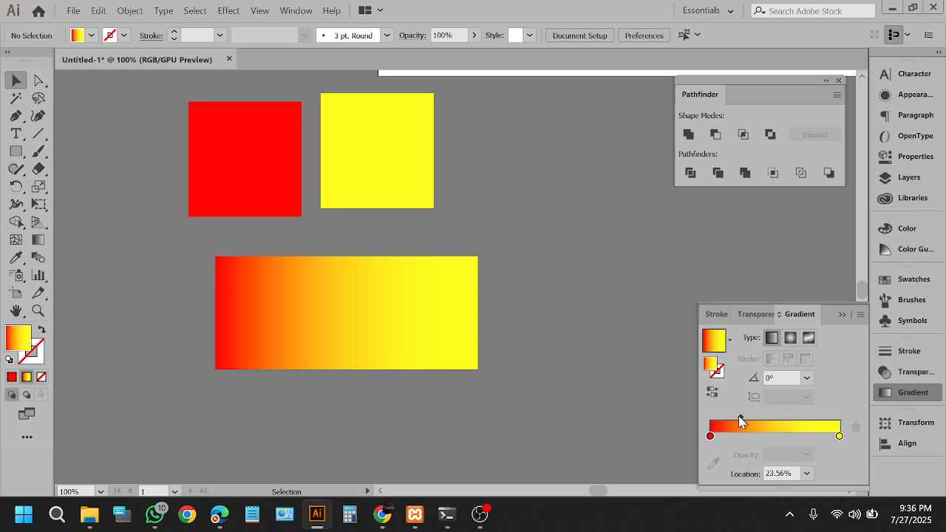
# Step: Move the gradient midpoint to about 78.31%, and set the reselected wide rectangle's midpoint to about 13%
pyautogui.moveTo(741, 418); pyautogui.dragTo(810, 414)
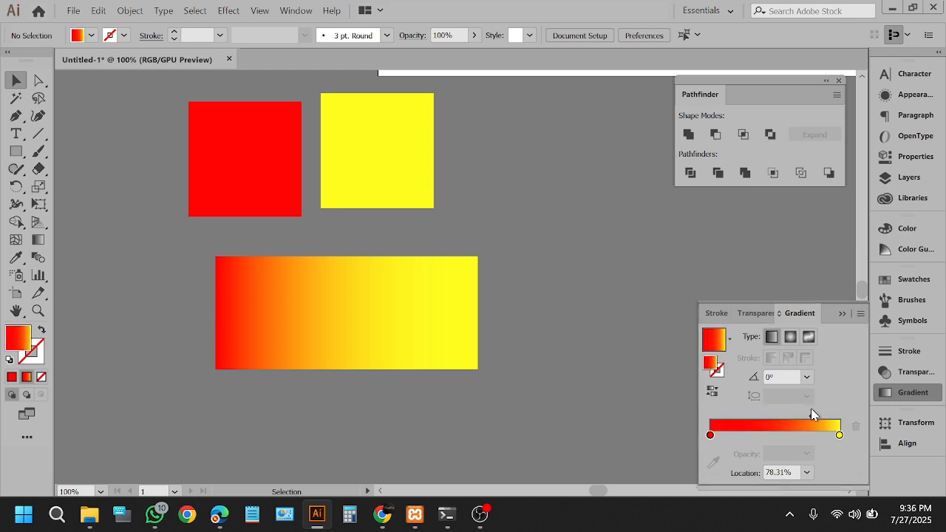
pyautogui.click(300, 344)
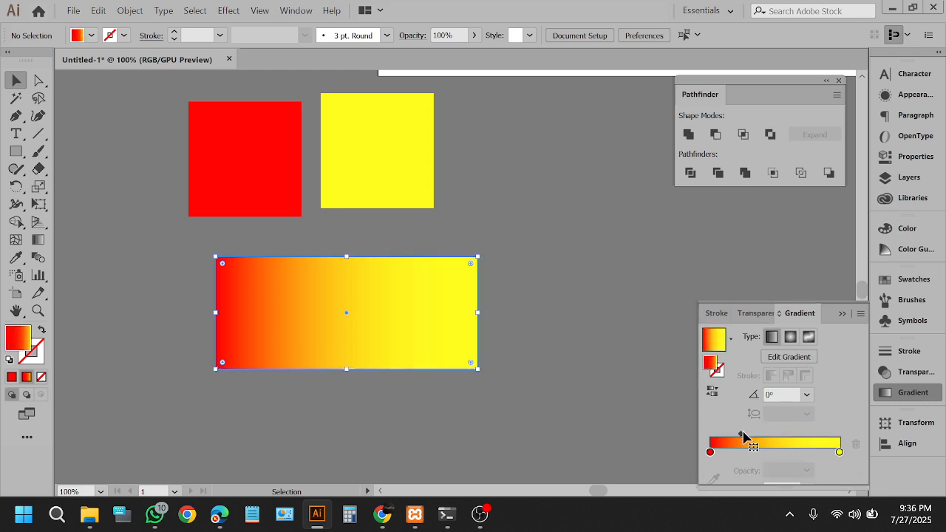
pyautogui.moveTo(744, 436); pyautogui.dragTo(727, 420)
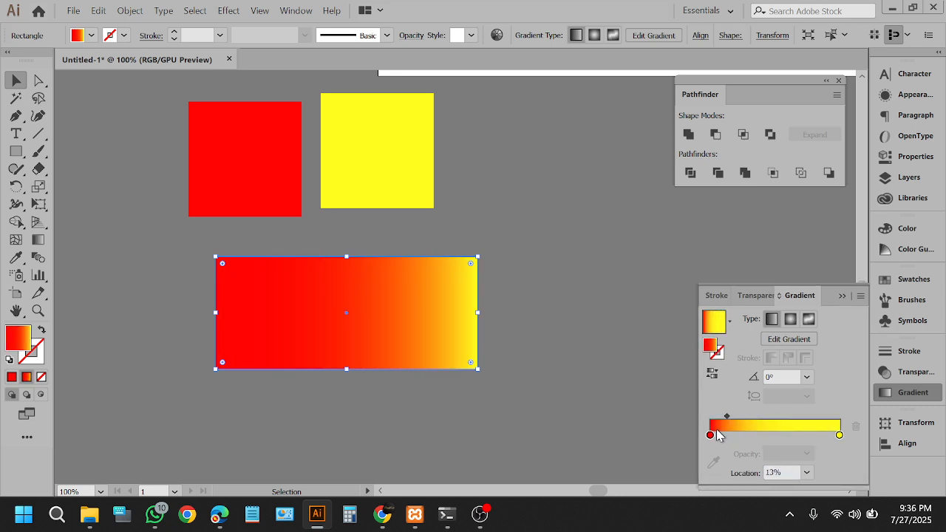
# Step: Switch to the Google Meet call, mute the unmuted participant, and return to Illustrator
pyautogui.click(196, 472)
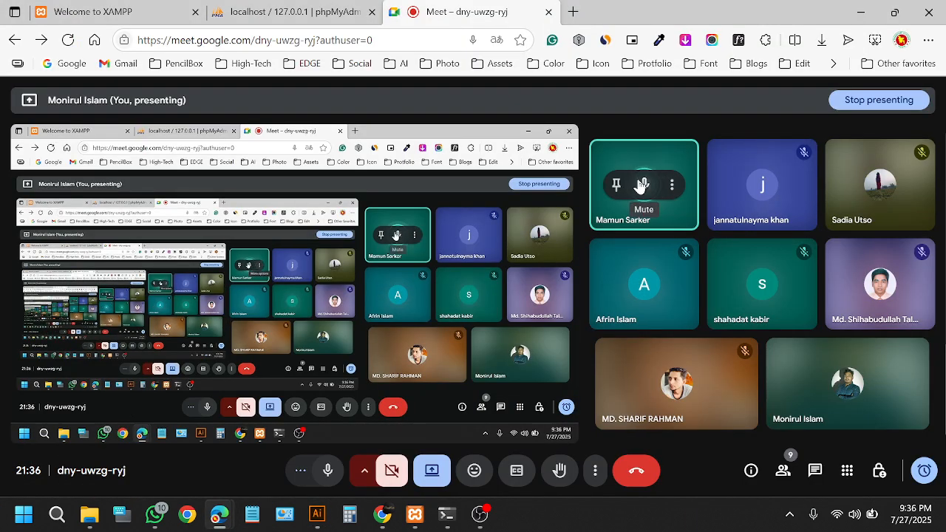
pyautogui.click(644, 185)
pyautogui.click(563, 314)
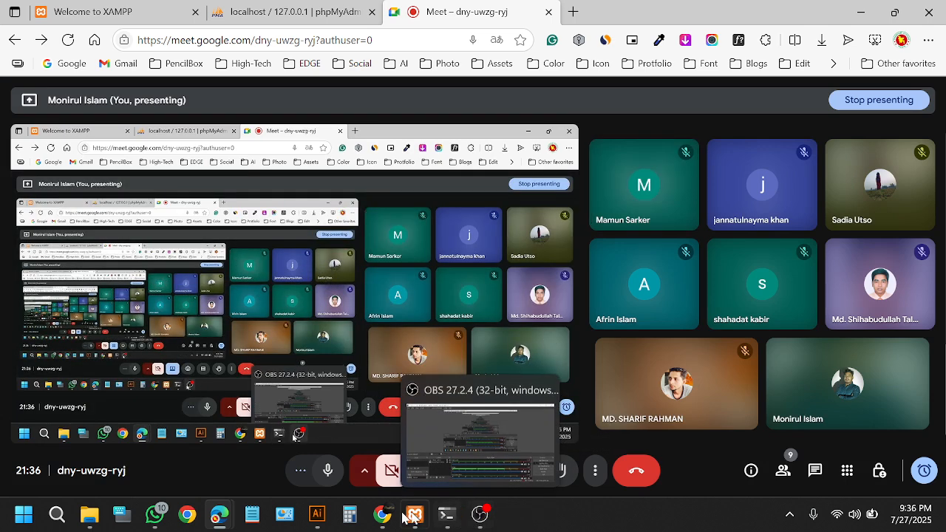
pyautogui.click(318, 515)
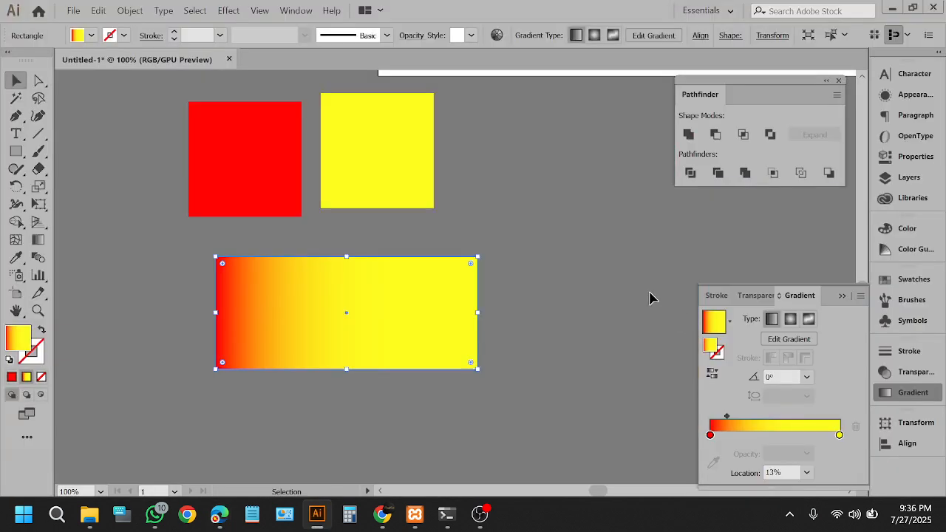
# Step: Move the midpoint of the wide rectangle's gradient to a location of about 21.94%
pyautogui.click(545, 313)
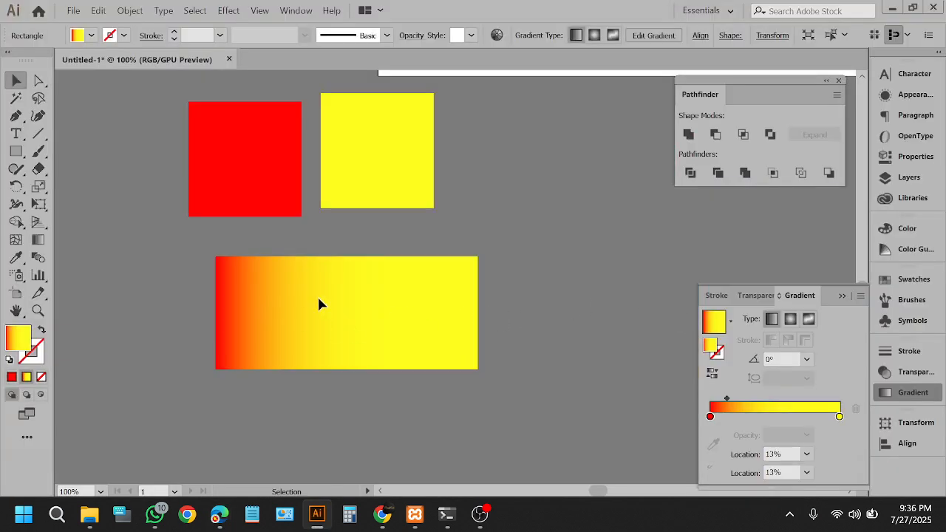
pyautogui.click(320, 302)
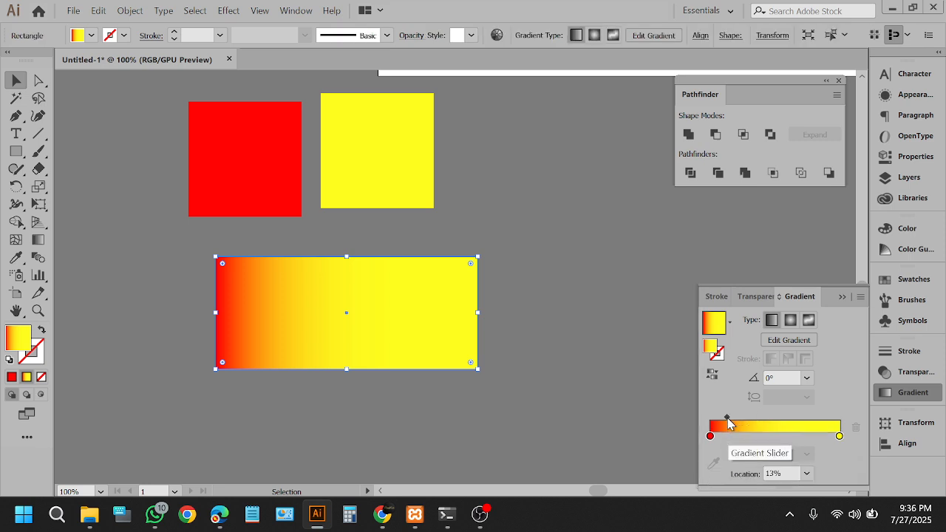
pyautogui.moveTo(729, 422)
pyautogui.mouseDown()
pyautogui.moveTo(812, 420)
pyautogui.moveTo(738, 418)
pyautogui.mouseUp()
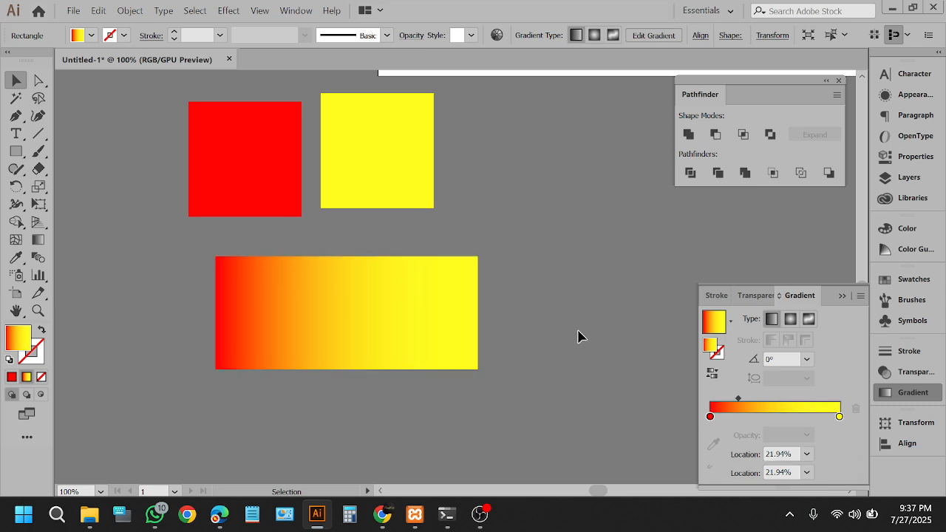
# Step: Try gradient angles of -90° and -60° on the wide rectangle, and set the angle back to 0°
pyautogui.click(390, 335)
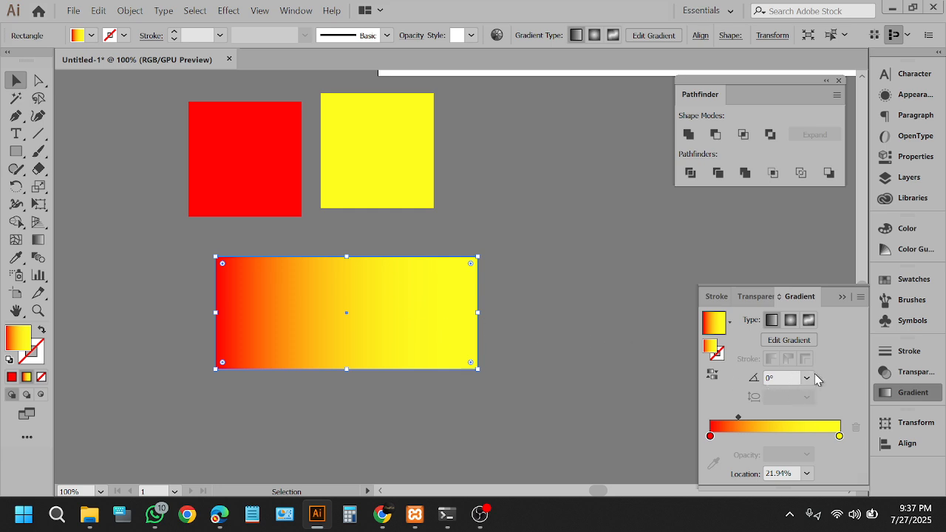
pyautogui.click(813, 378)
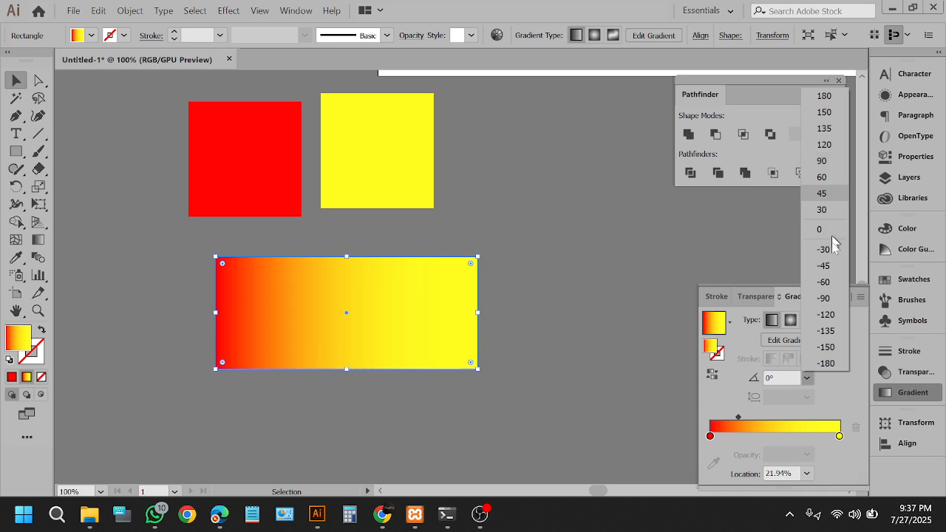
pyautogui.click(824, 299)
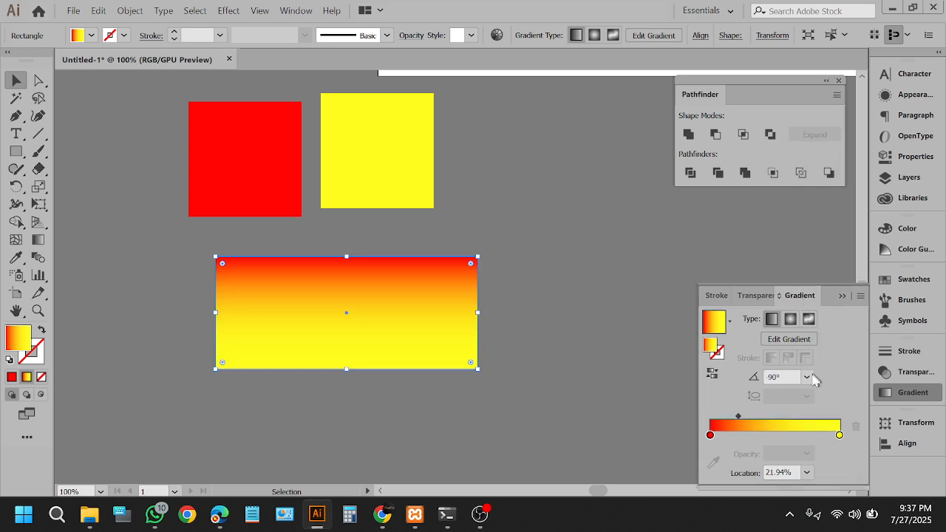
pyautogui.click(806, 377)
pyautogui.click(824, 296)
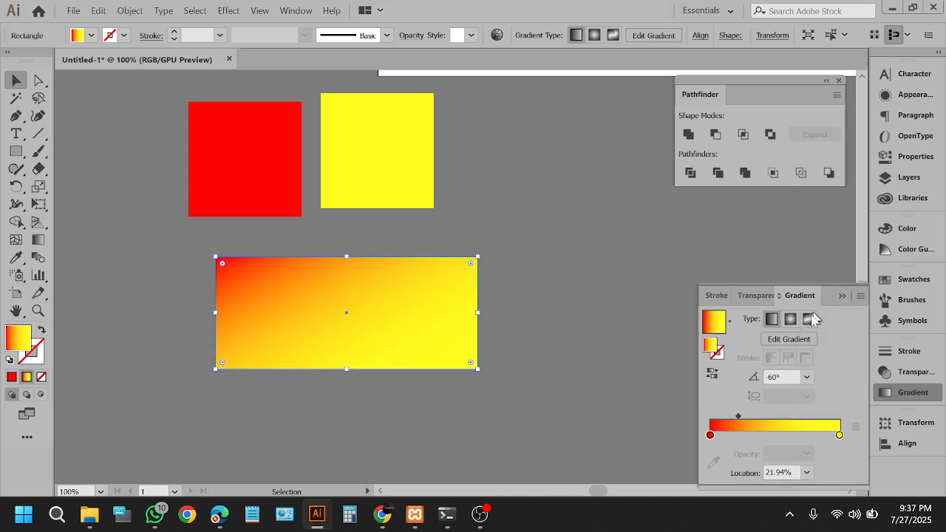
pyautogui.click(807, 378)
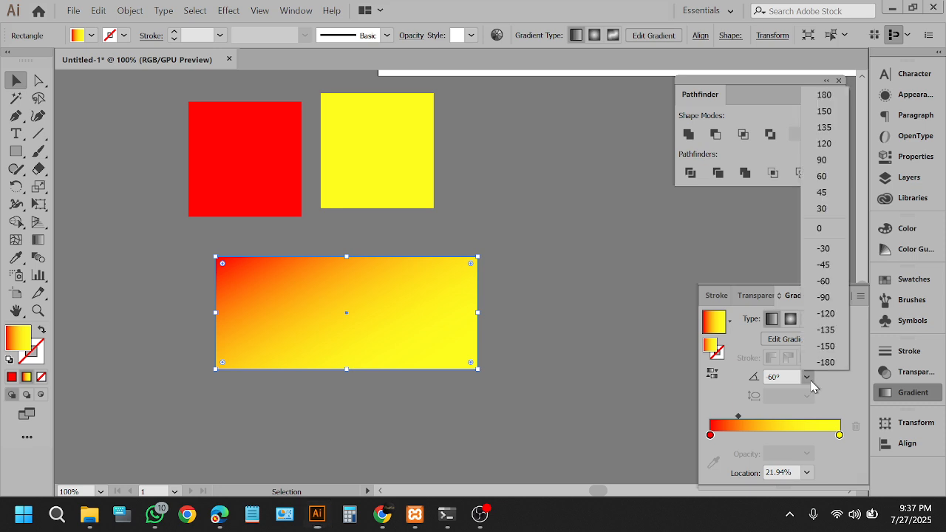
pyautogui.click(820, 246)
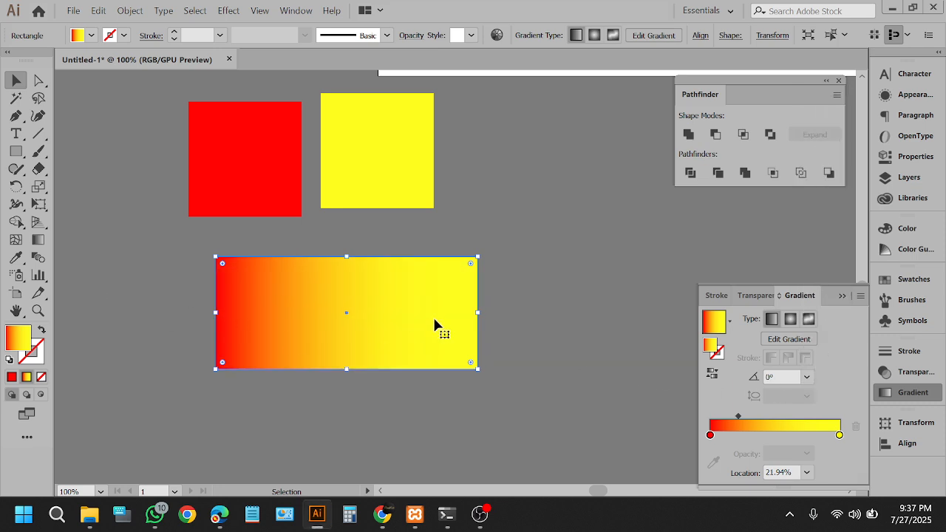
# Step: Redraw the wide rectangle's gradient with the Gradient tool in several directions and lengths, ending at an angle of about -73.2°, and deselect it
pyautogui.click(42, 244)
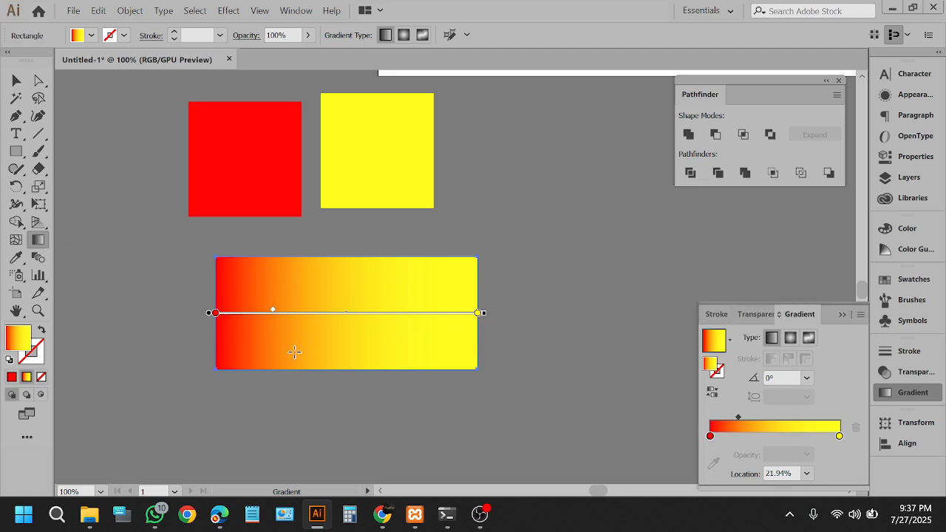
pyautogui.moveTo(295, 353); pyautogui.dragTo(589, 164)
pyautogui.moveTo(414, 310); pyautogui.dragTo(204, 425)
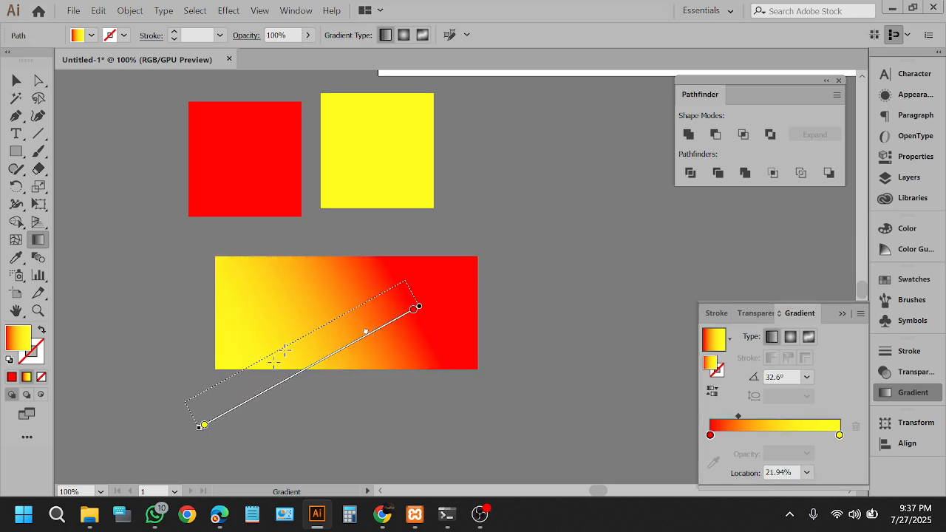
pyautogui.moveTo(318, 304); pyautogui.dragTo(305, 270)
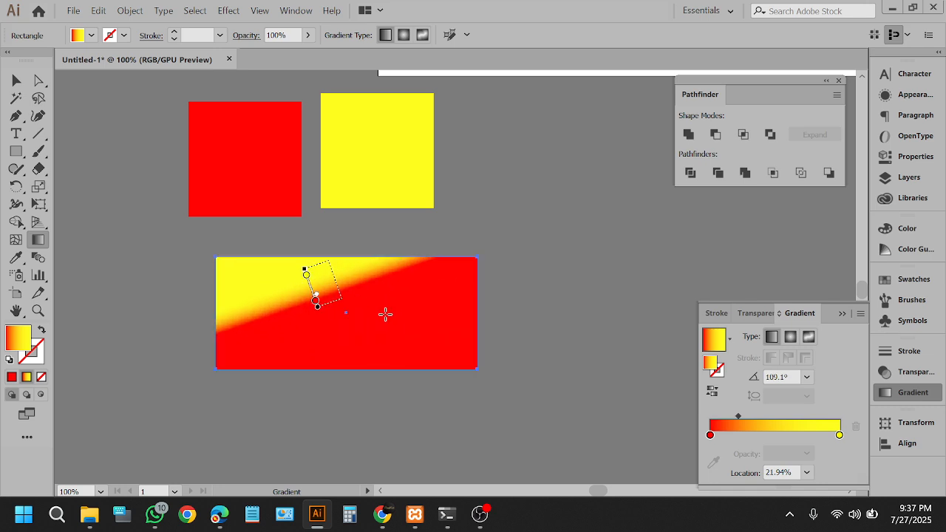
pyautogui.moveTo(405, 309); pyautogui.dragTo(237, 365)
pyautogui.moveTo(492, 271); pyautogui.dragTo(79, 436)
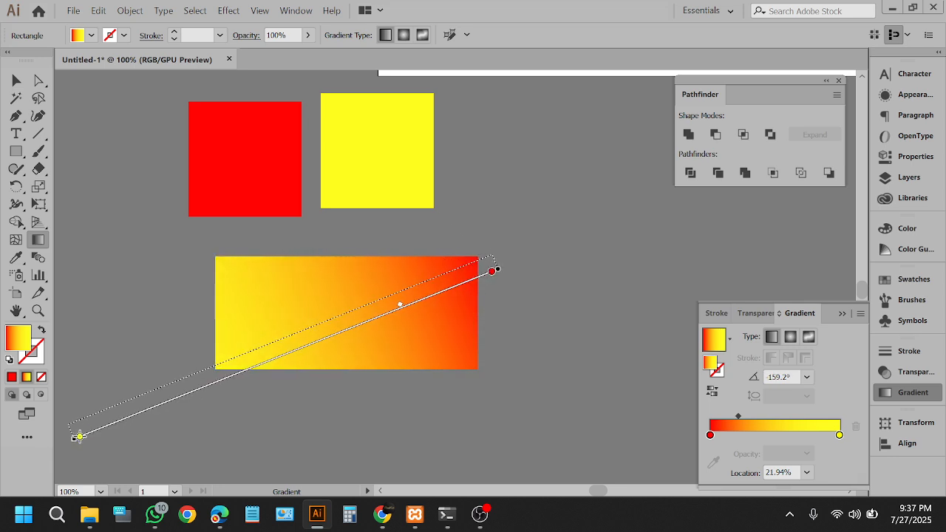
pyautogui.moveTo(109, 139); pyautogui.dragTo(558, 449)
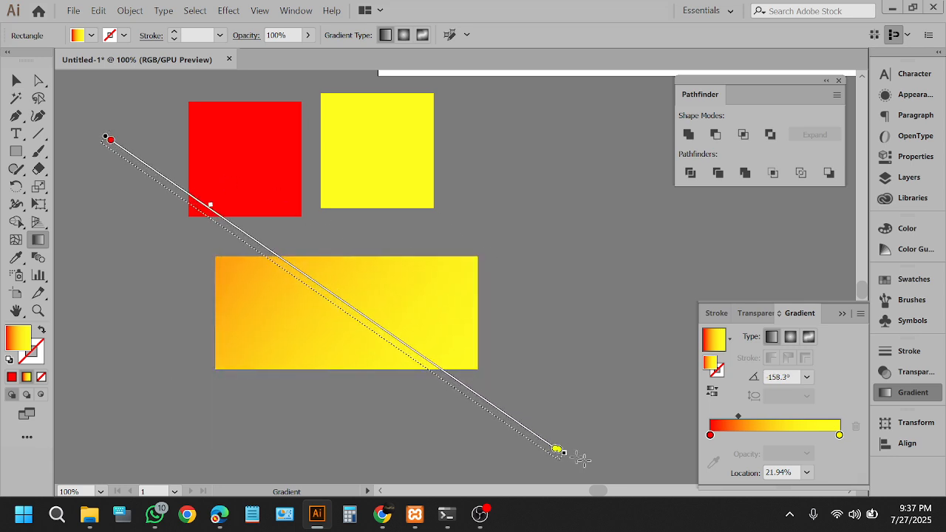
pyautogui.moveTo(614, 205); pyautogui.dragTo(235, 450)
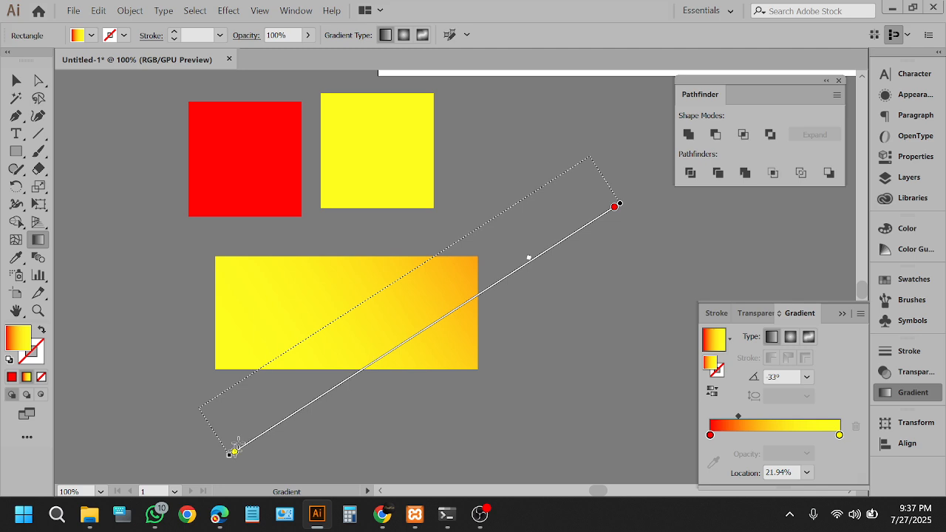
pyautogui.moveTo(306, 272); pyautogui.dragTo(397, 444)
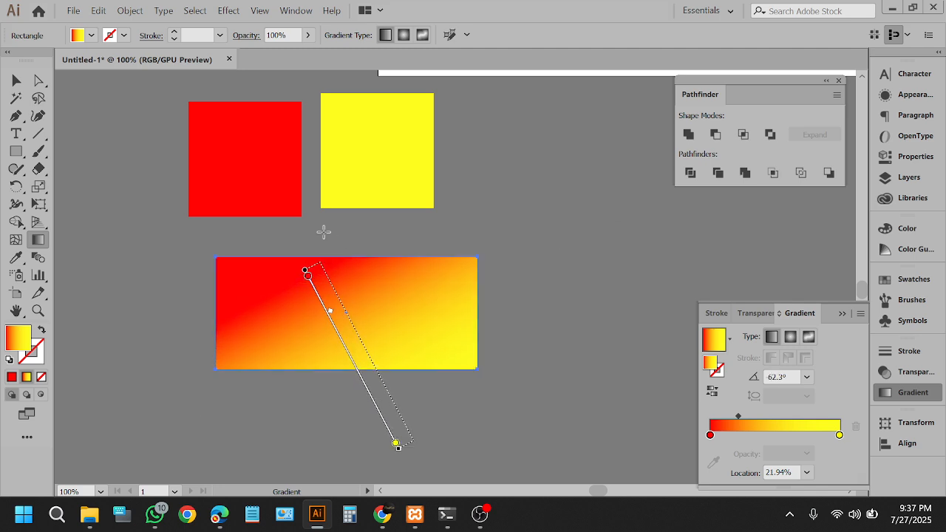
pyautogui.moveTo(240, 221); pyautogui.dragTo(314, 469)
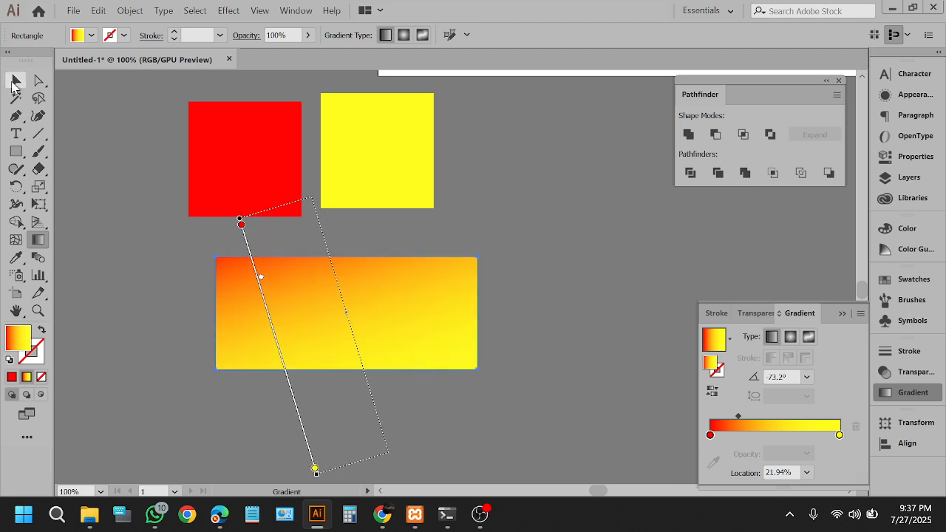
pyautogui.click(329, 387)
# Step: Delete all the artwork beside the artboard: the red square, the yellow square and the wide gradient rectangle
pyautogui.scroll(3, 321, 369)
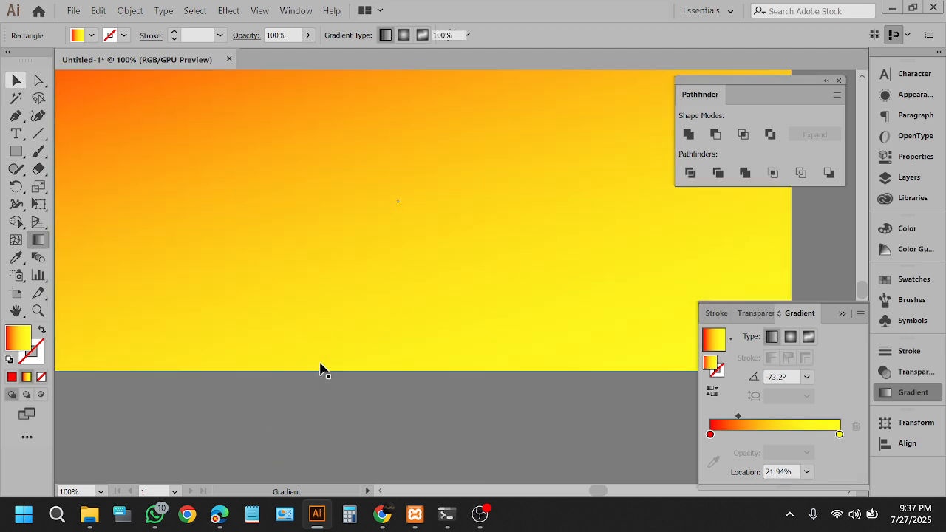
pyautogui.scroll(-2, 336, 355)
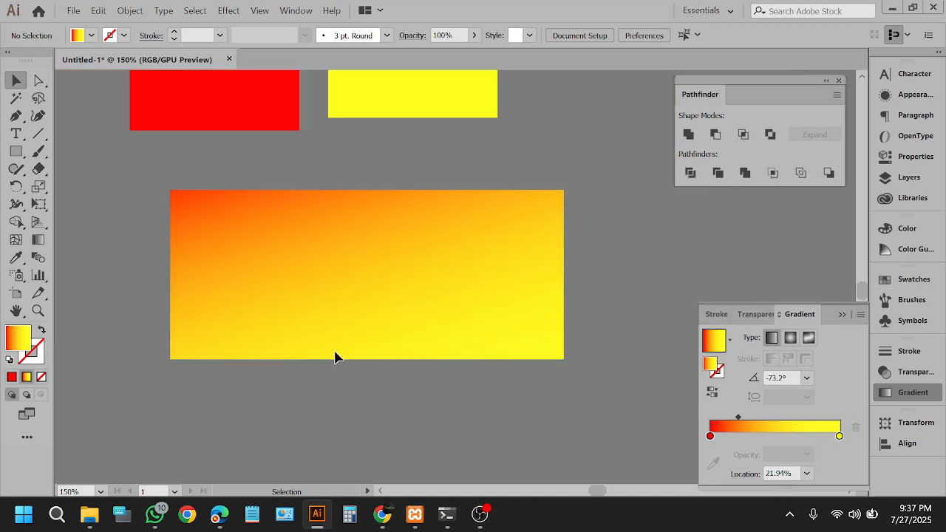
pyautogui.click(308, 283)
pyautogui.scroll(3, 308, 407)
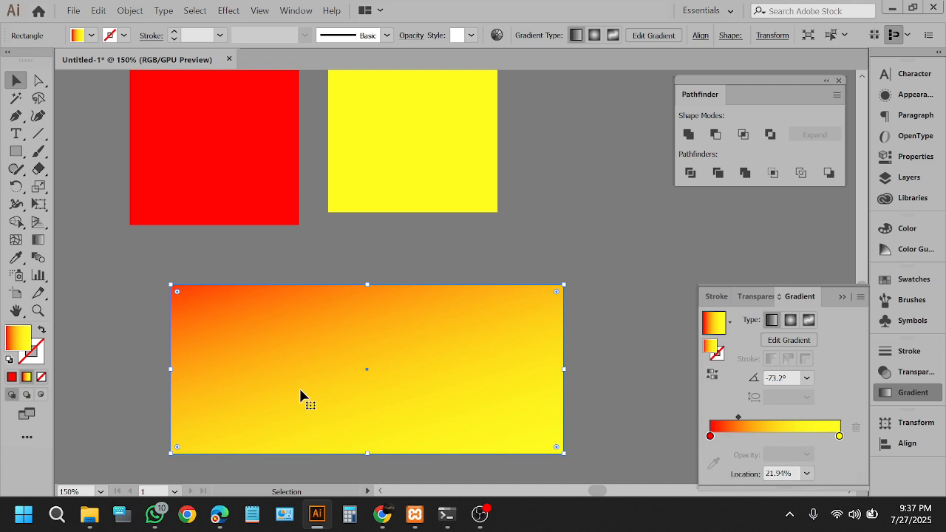
pyautogui.scroll(-3, 302, 395)
pyautogui.scroll(2, 253, 345)
pyautogui.hscroll(2, 247, 342)
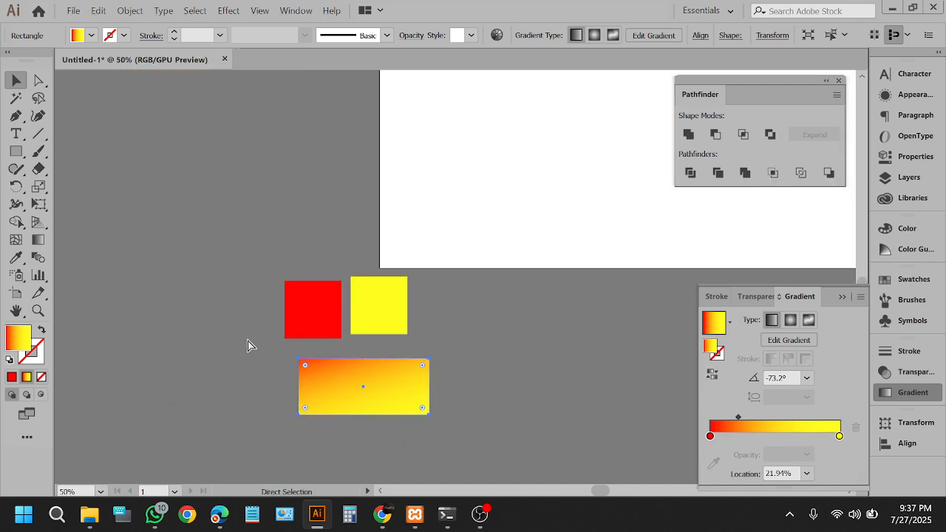
pyautogui.scroll(-2, 245, 338)
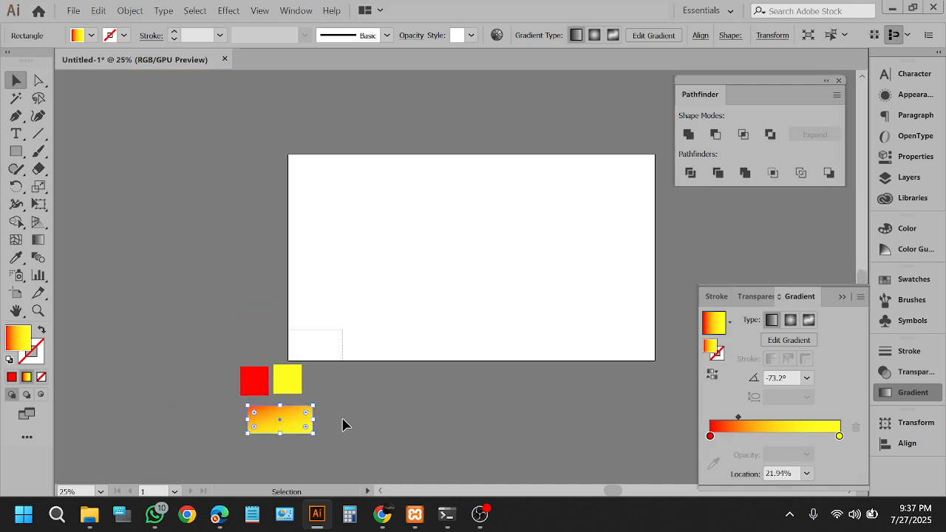
pyautogui.hotkey('ctrl', 'a')
pyautogui.press('Delete')
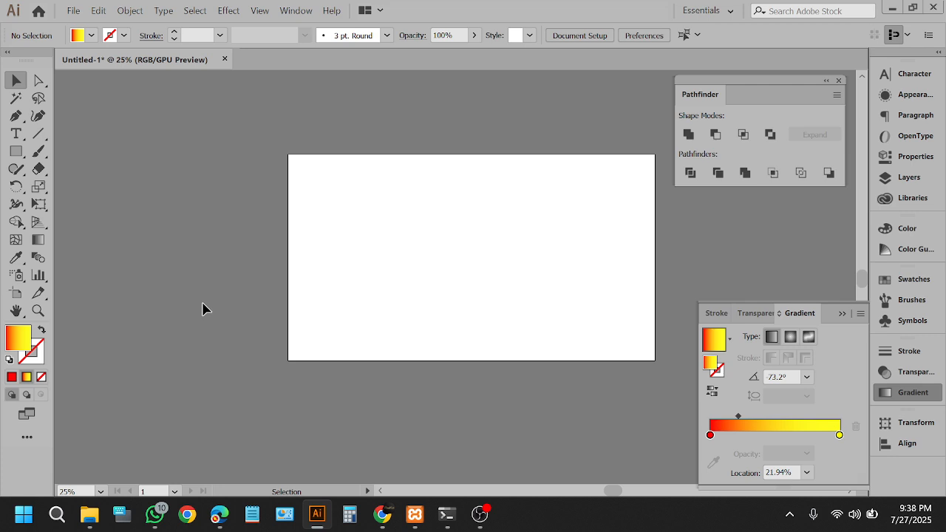
pyautogui.scroll(-1, 196, 307)
pyautogui.scroll(1, 331, 301)
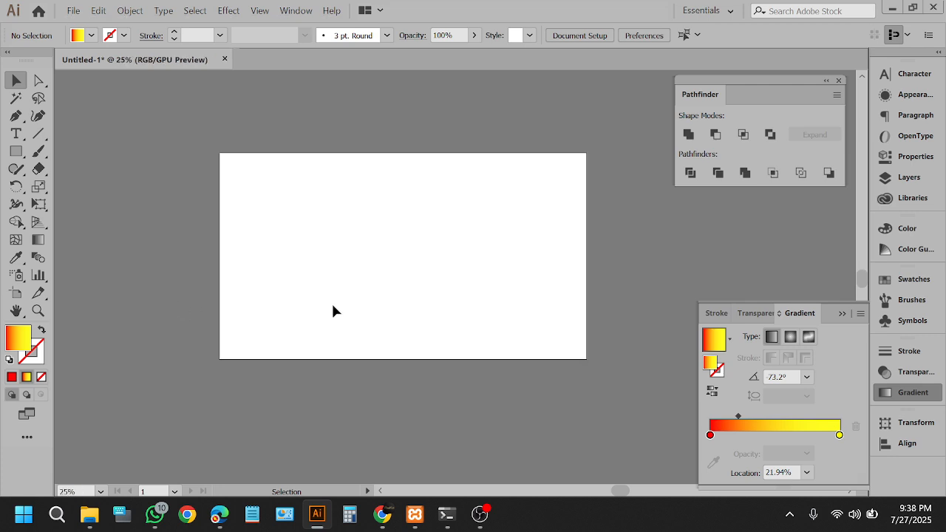
pyautogui.hscroll(1, 331, 301)
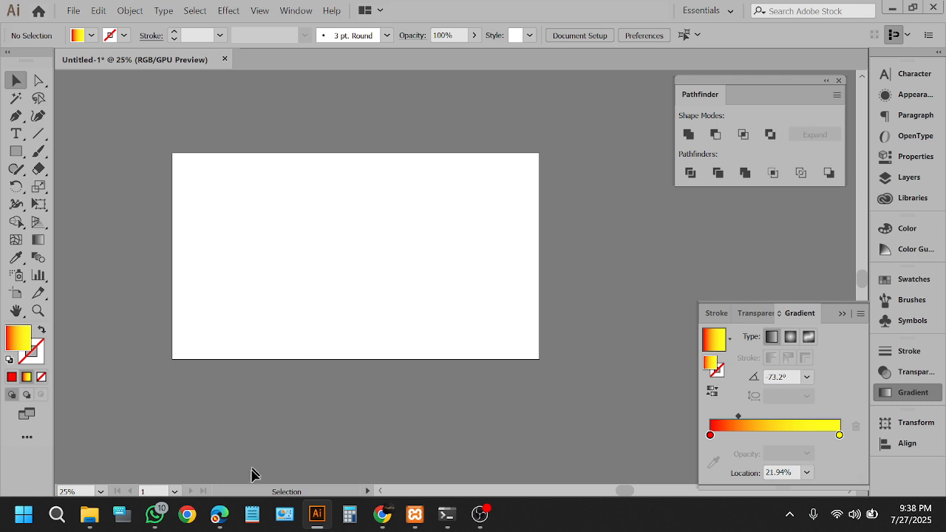
# Step: Switch to the browser with the Google Meet call, open a new tab, and return to it after checking the call
pyautogui.moveTo(219, 515)
pyautogui.click(212, 436)
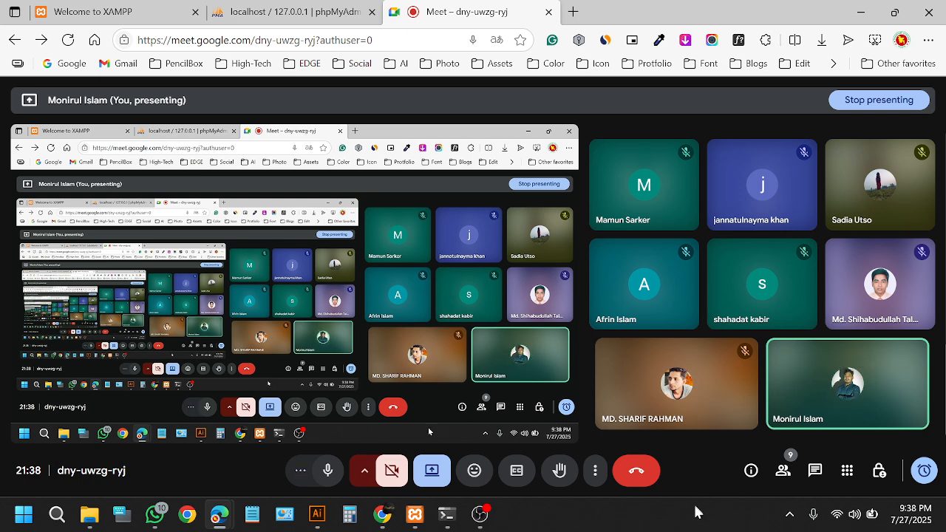
pyautogui.click(570, 12)
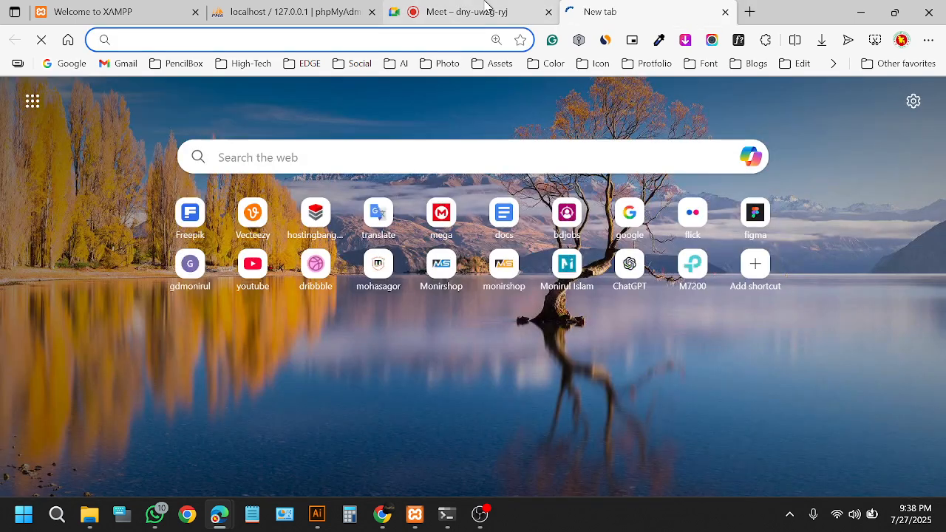
pyautogui.click(486, 8)
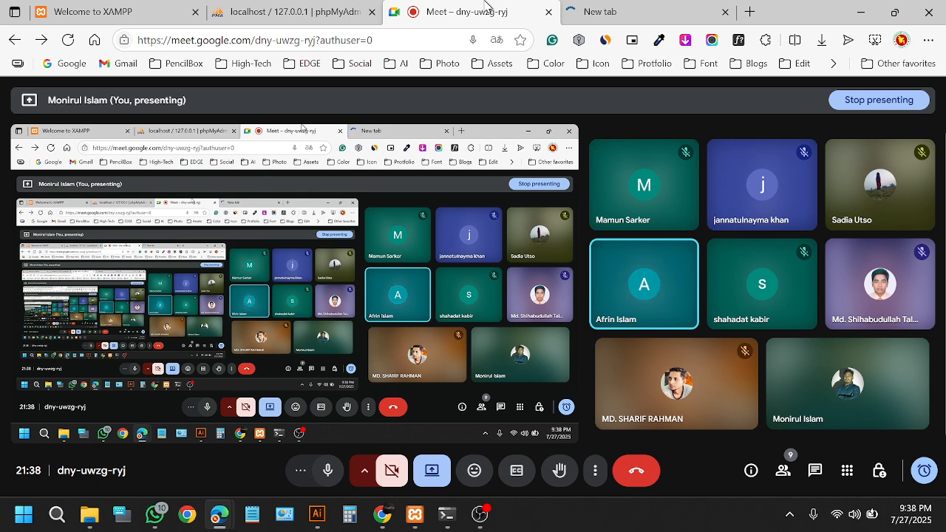
pyautogui.click(625, 8)
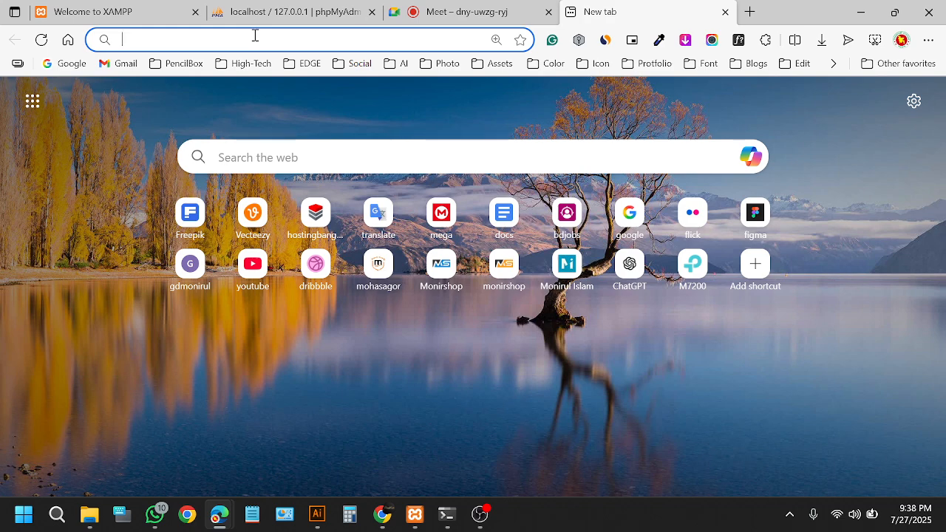
# Step: Search Google for "landscape illustration freepik" and show the image results
pyautogui.write('lan')
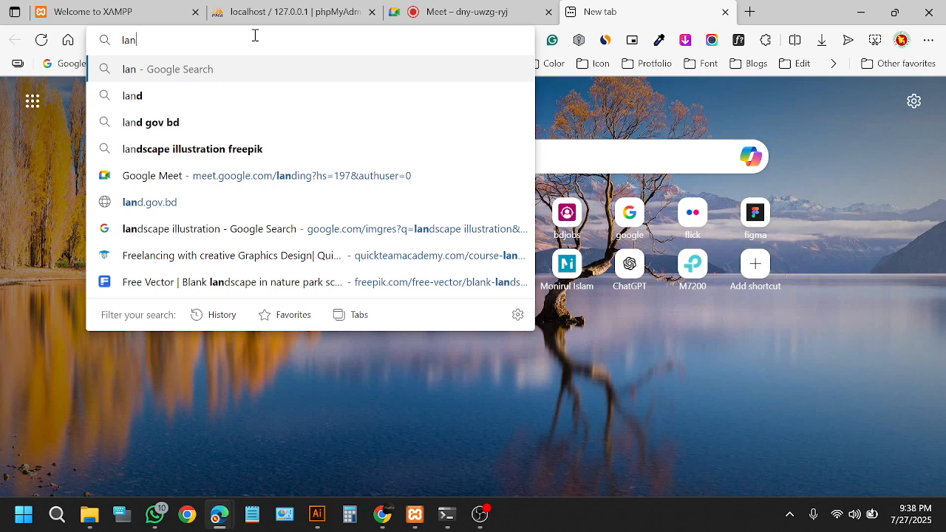
pyautogui.write('d')
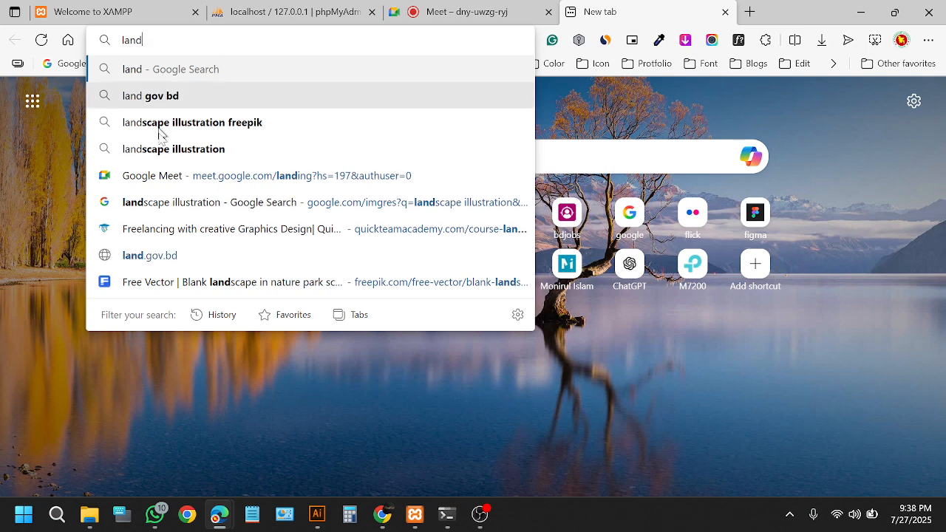
pyautogui.click(236, 130)
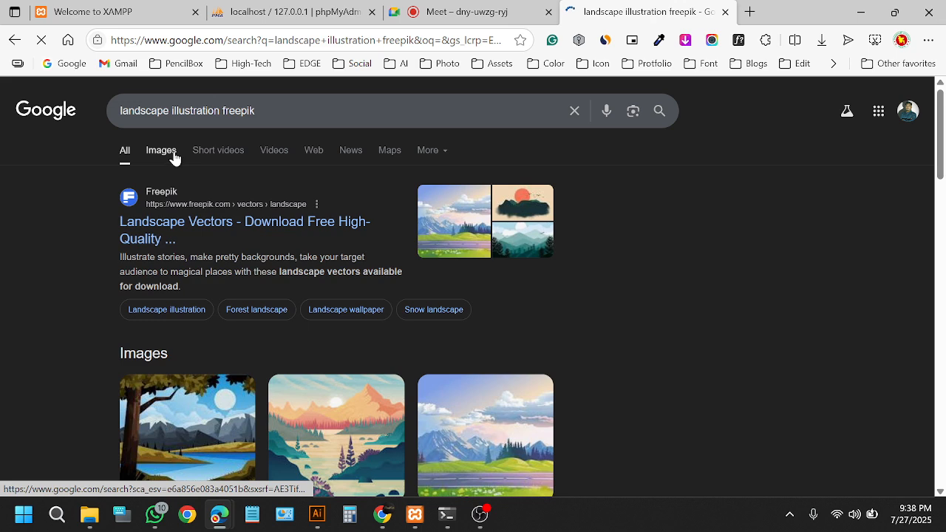
pyautogui.click(172, 152)
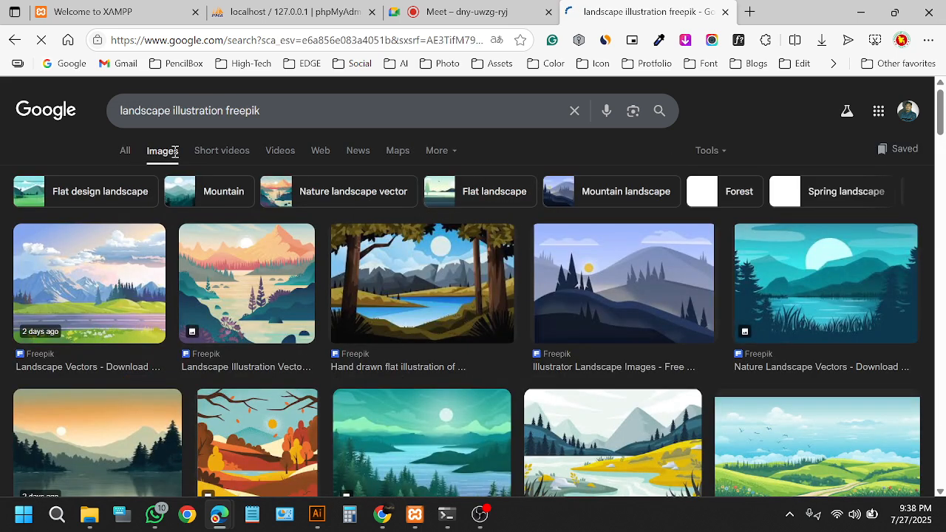
# Step: Replace the image search query with "fatherday landscape" and run the search
pyautogui.click(306, 111)
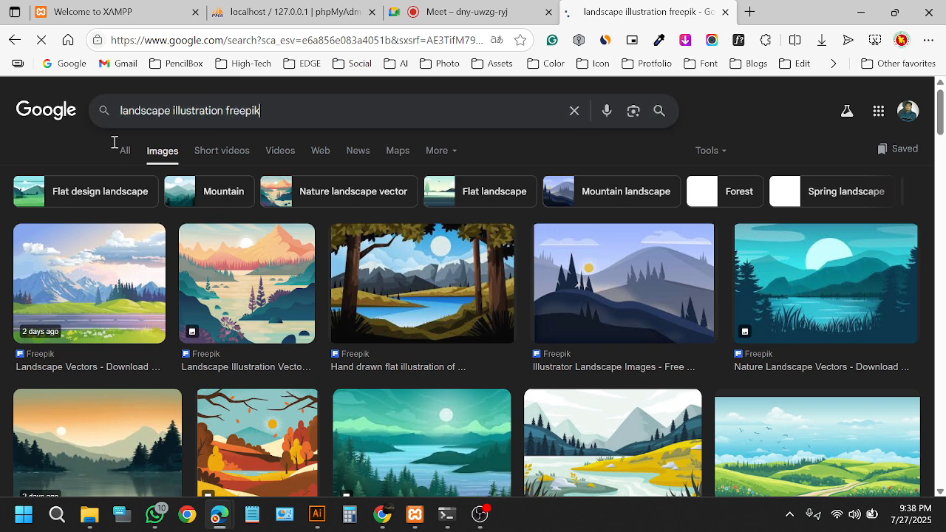
pyautogui.hotkey('ctrl', 'a')
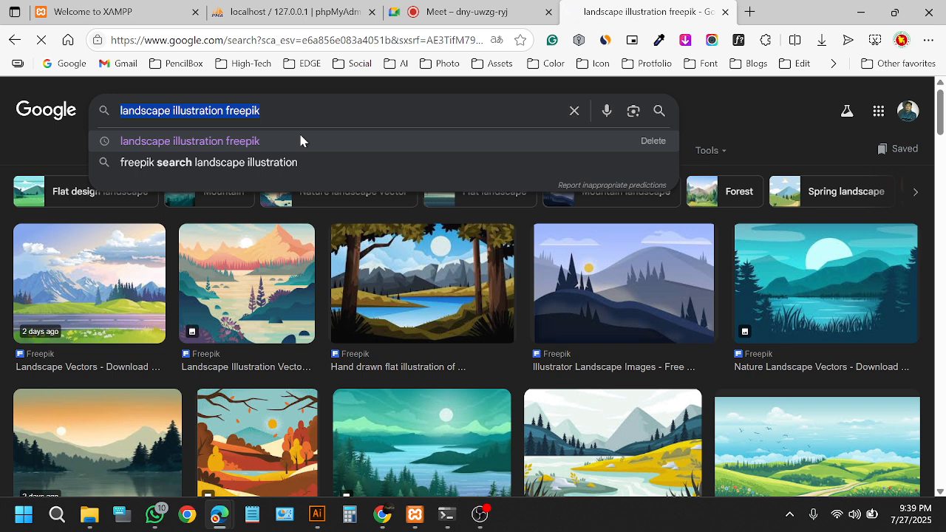
pyautogui.write('father')
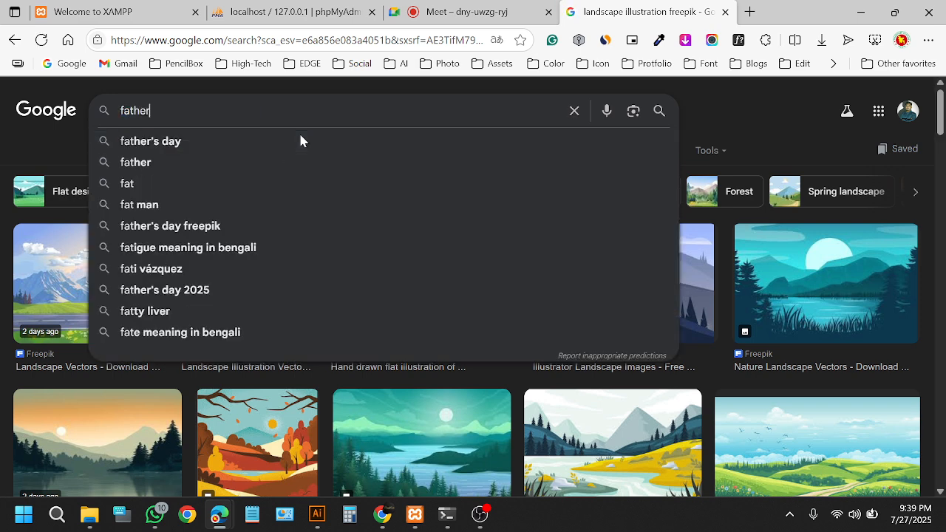
pyautogui.write('day ')
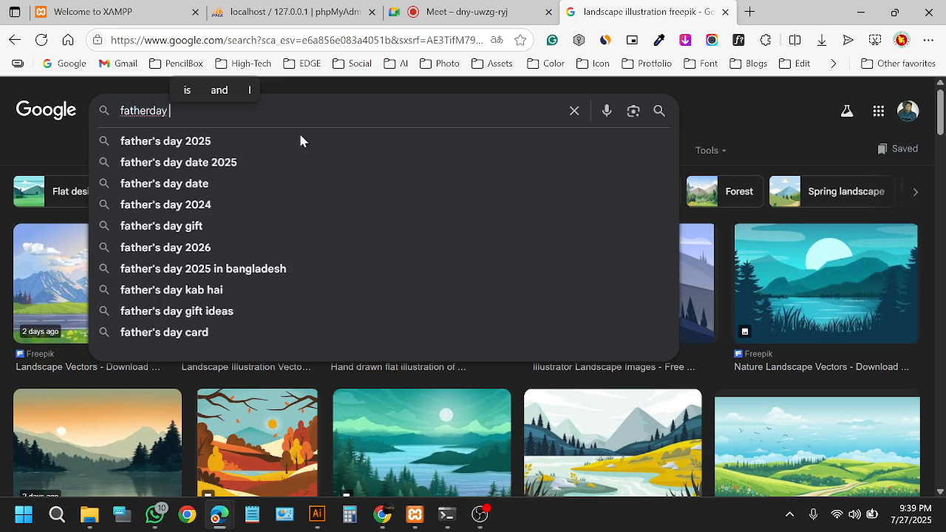
pyautogui.write('land')
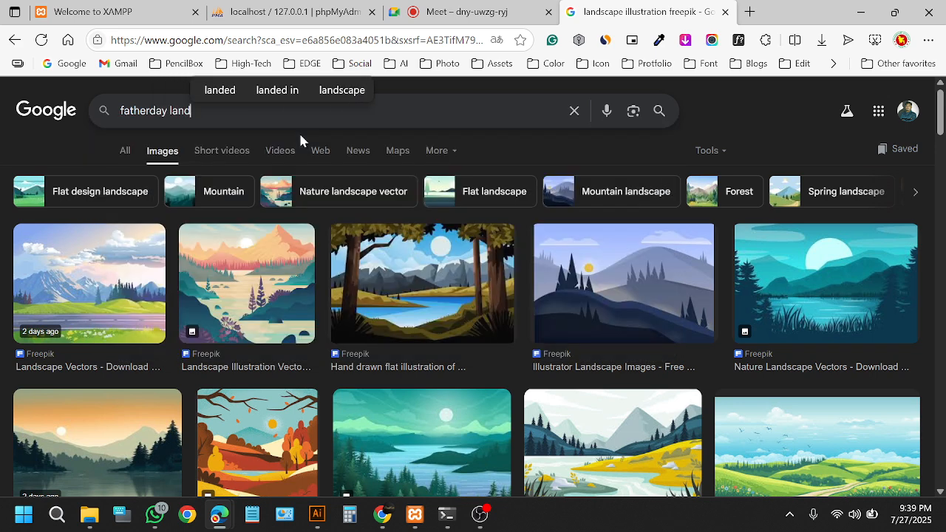
pyautogui.click(341, 89)
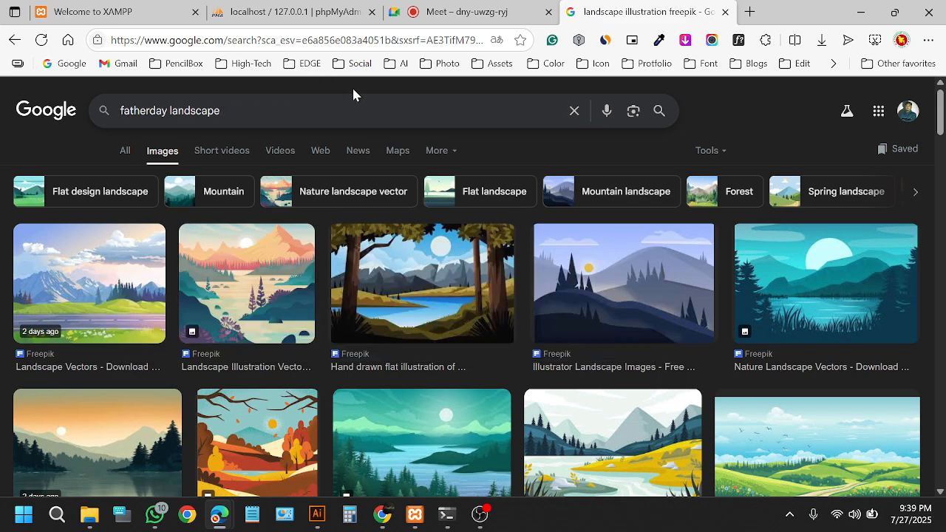
pyautogui.press('Return')
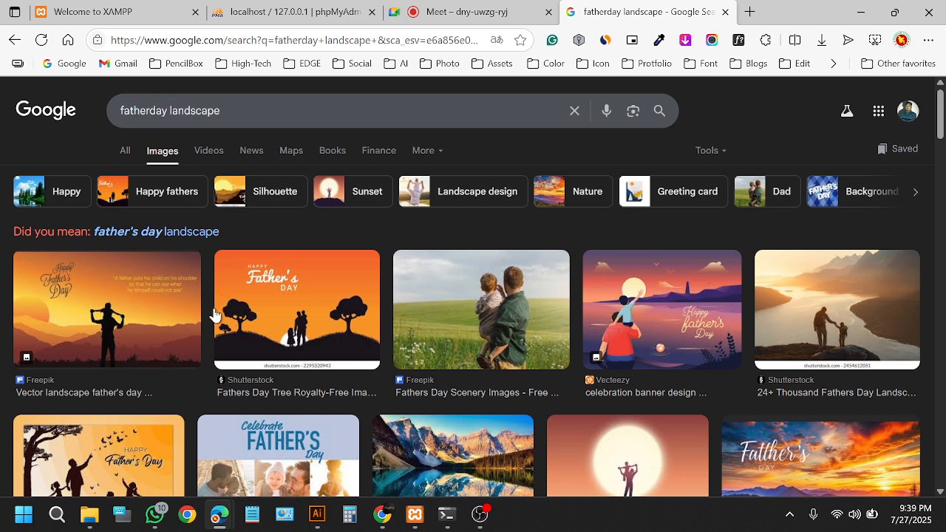
# Step: Preview the orange Shutterstock Father's Day tree image and the related Vecteezy bicycle silhouette, and browse the similar images
pyautogui.click(319, 330)
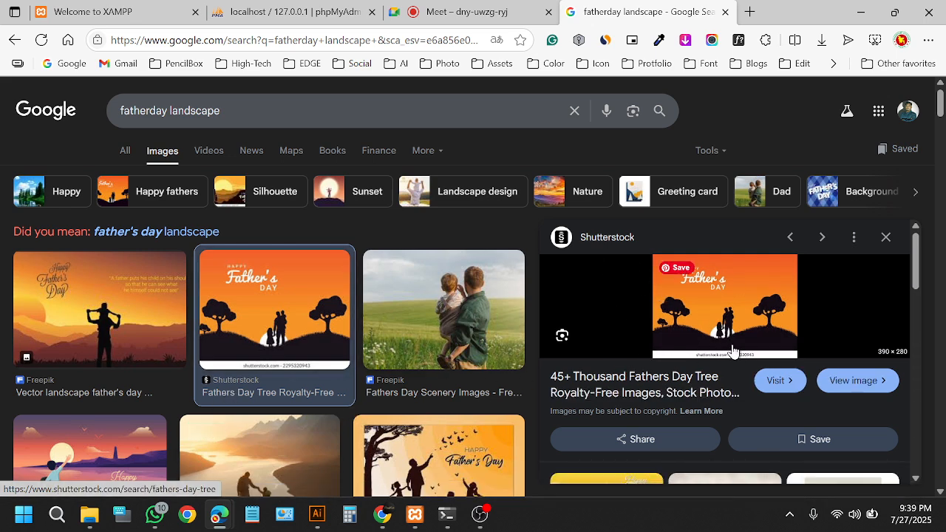
pyautogui.scroll(-3, 732, 350)
pyautogui.scroll(-4, 629, 395)
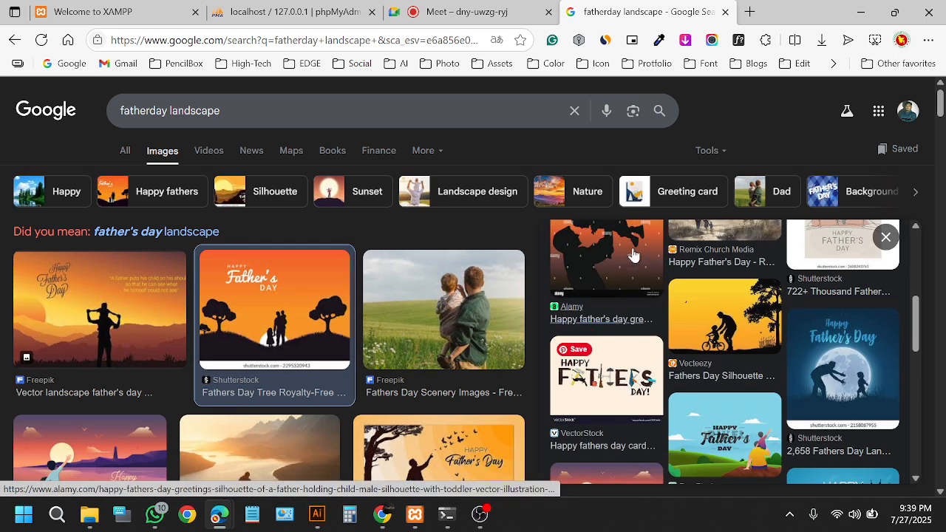
pyautogui.click(733, 334)
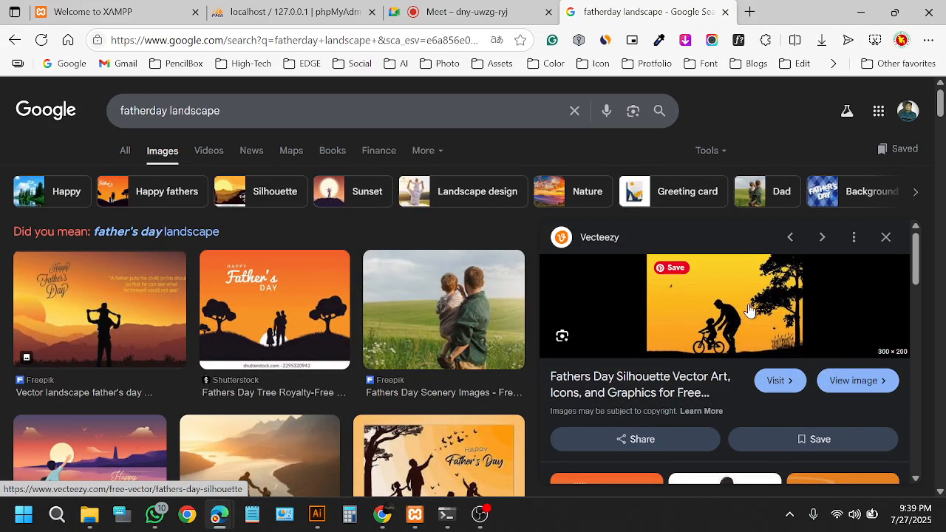
pyautogui.scroll(-2, 736, 323)
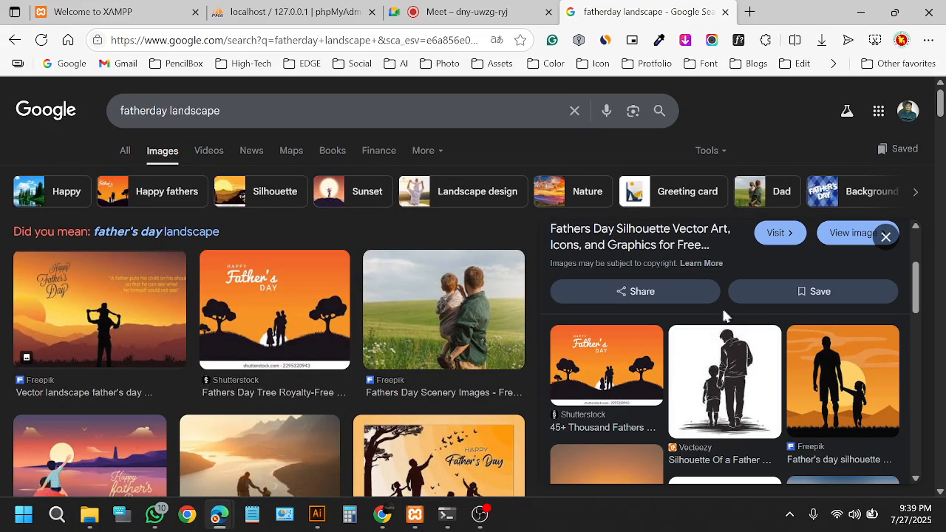
# Step: Preview the Freepik Father's Day silhouette vector and browse its similar images and the main image results for a suitable landscape reference
pyautogui.click(865, 405)
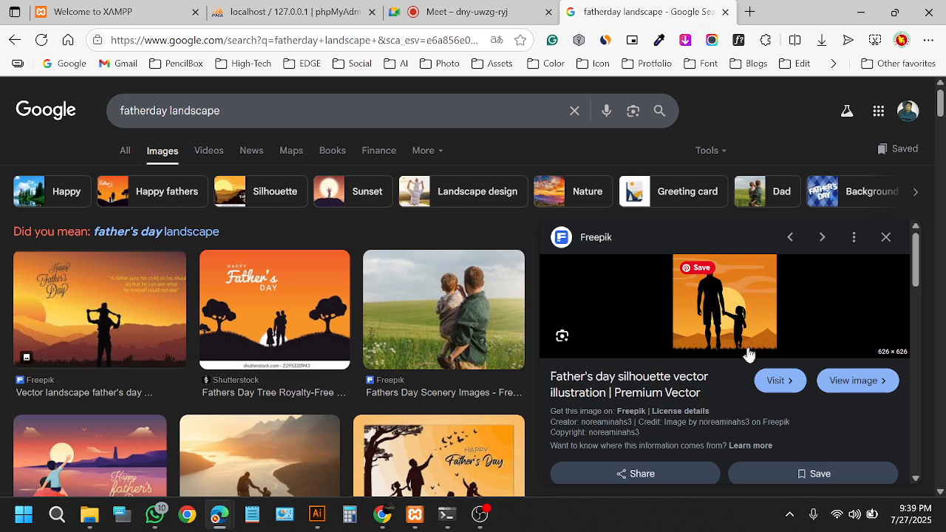
pyautogui.scroll(-2, 745, 350)
pyautogui.scroll(-4, 374, 377)
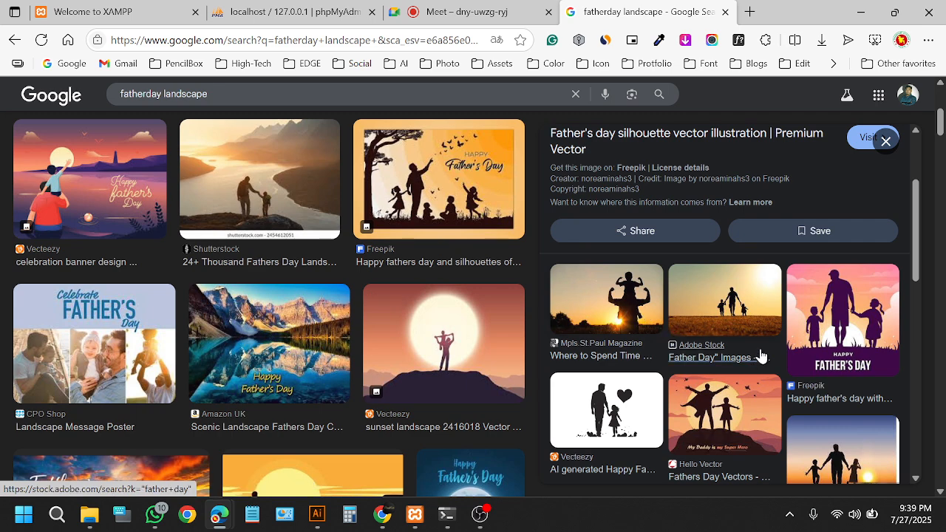
pyautogui.scroll(-4, 218, 281)
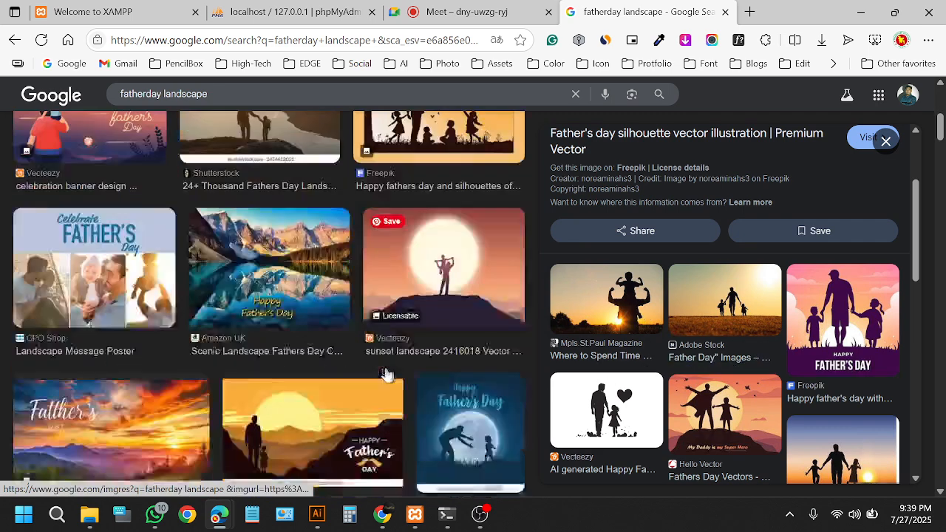
pyautogui.scroll(-2, 218, 285)
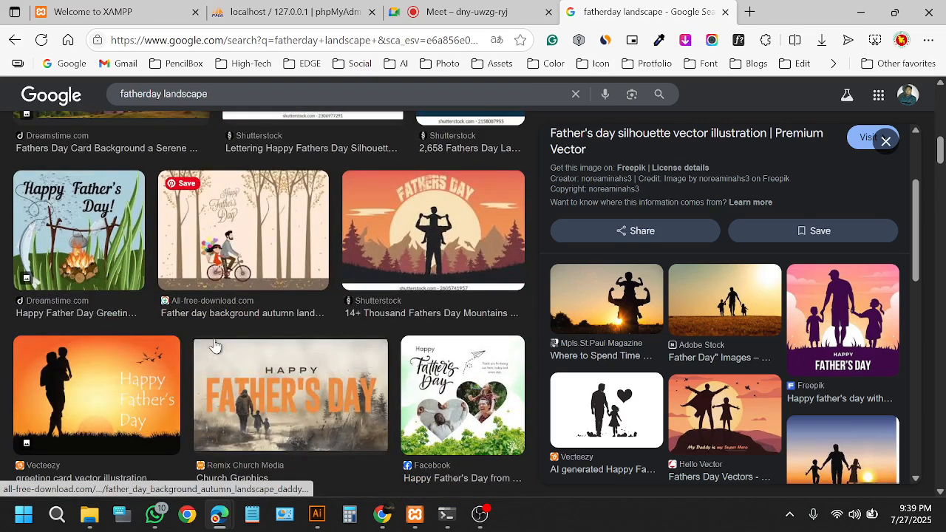
pyautogui.scroll(-2, 217, 300)
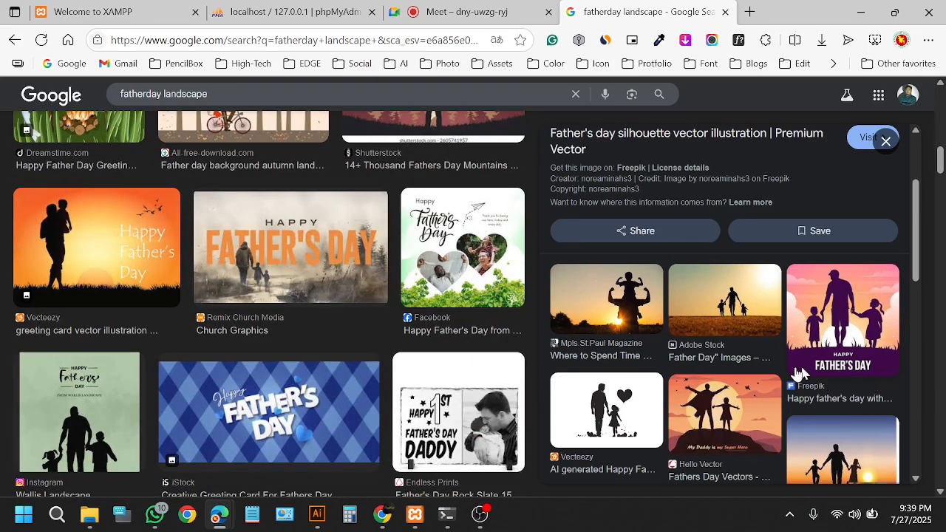
pyautogui.scroll(-4, 850, 342)
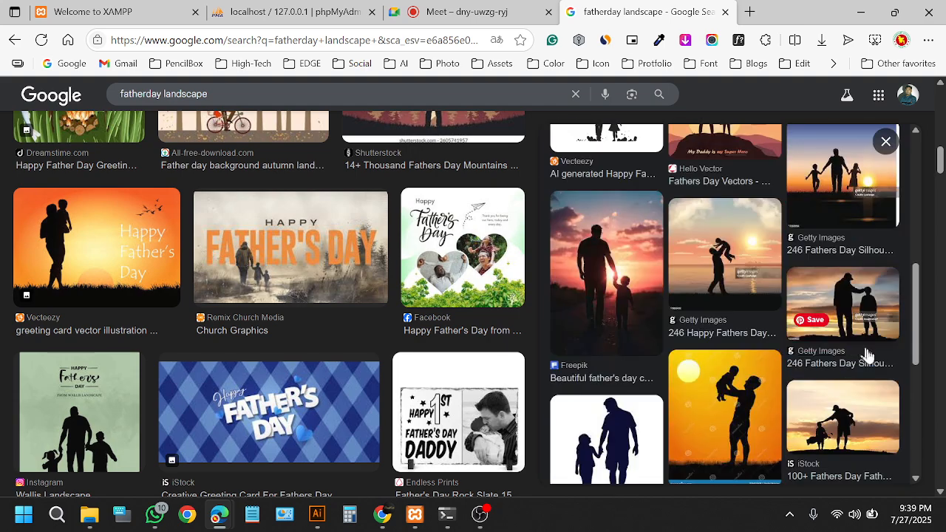
pyautogui.scroll(2, 850, 373)
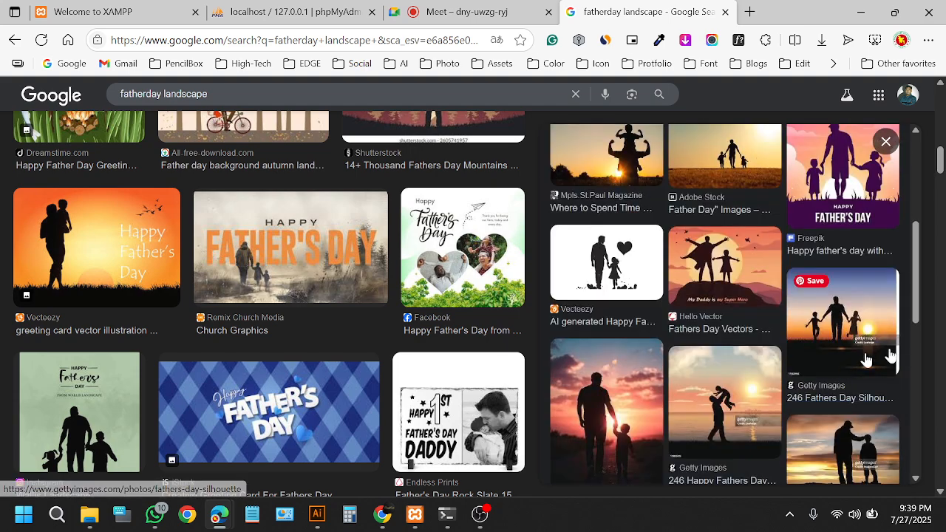
pyautogui.scroll(3, 877, 358)
pyautogui.scroll(2, 719, 301)
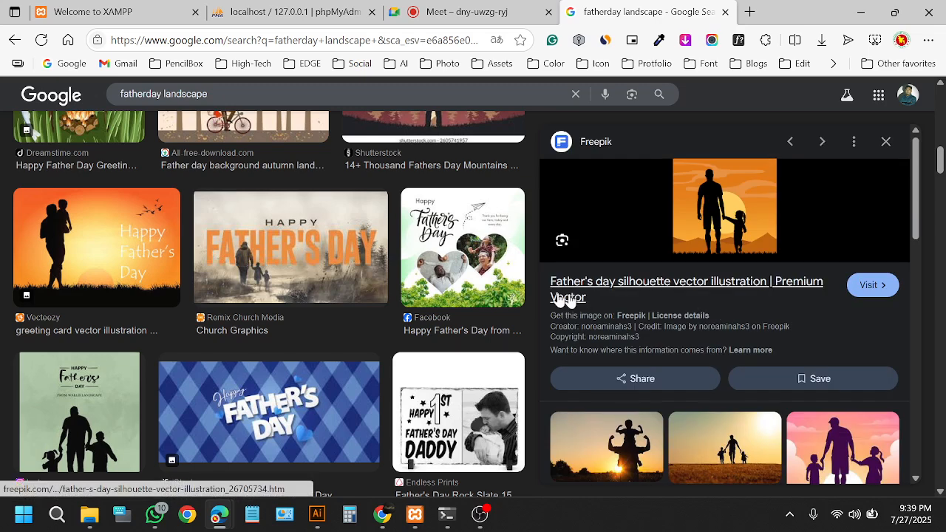
pyautogui.scroll(5, 444, 283)
pyautogui.scroll(1, 420, 283)
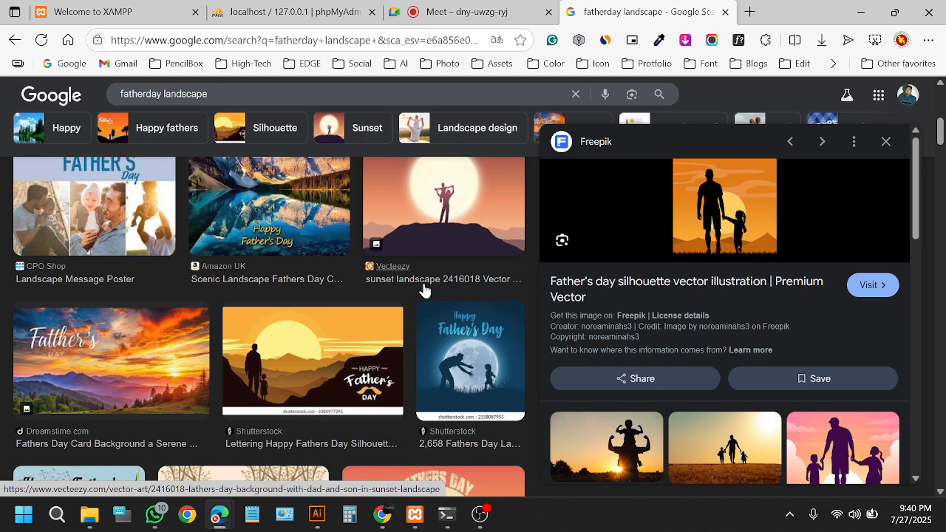
pyautogui.scroll(10, 469, 274)
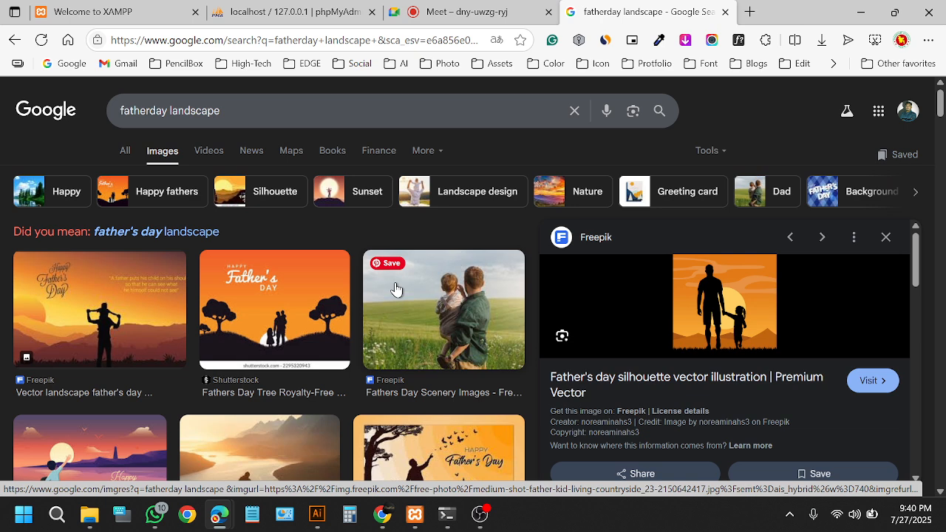
# Step: Open the preview of the orange Shutterstock Father's Day tree image and copy the image
pyautogui.click(321, 320)
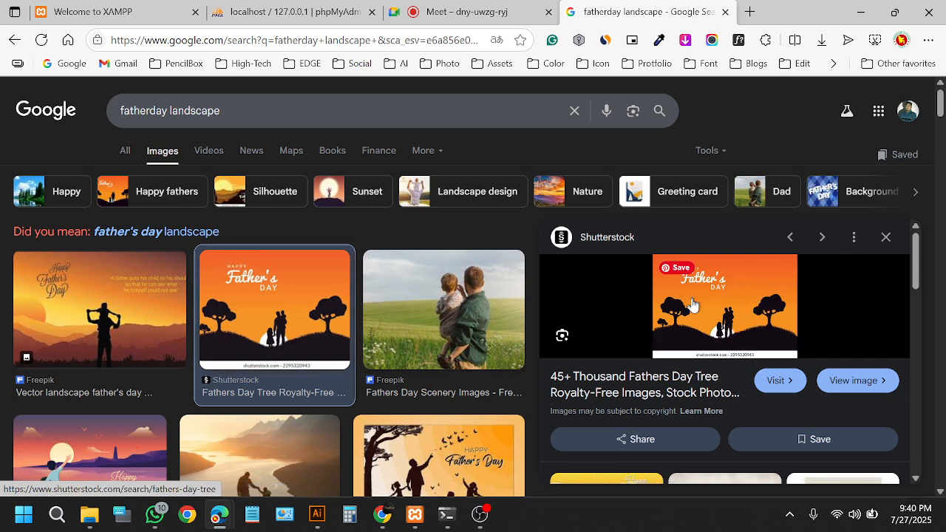
pyautogui.rightClick(727, 325)
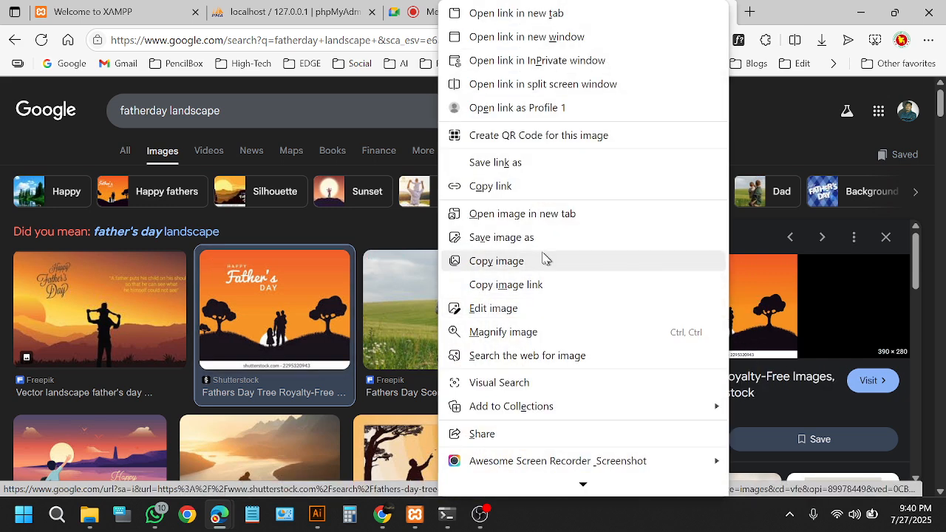
pyautogui.click(530, 262)
# Step: Switch to Illustrator, paste the copied Father's Day image onto the artboard as a reference, inspect it up close, and deselect it
pyautogui.click(318, 514)
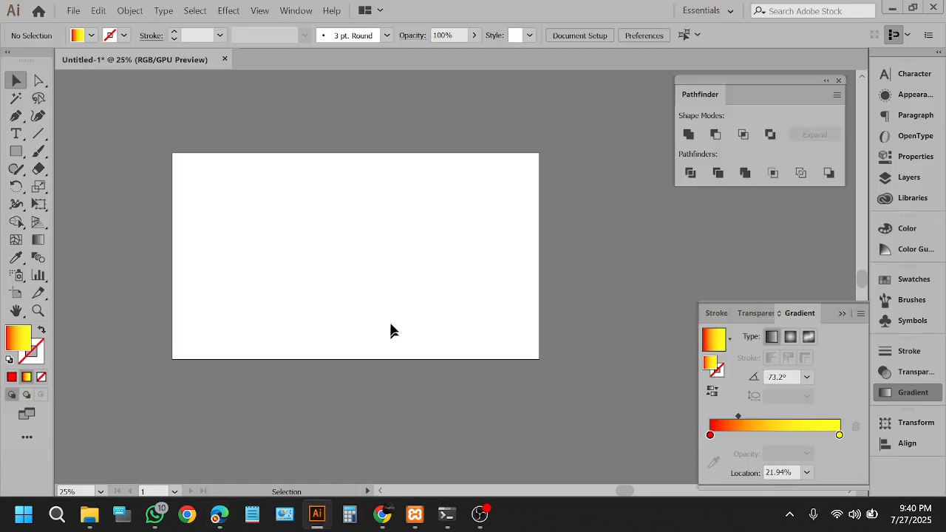
pyautogui.hotkey('ctrl', 'v')
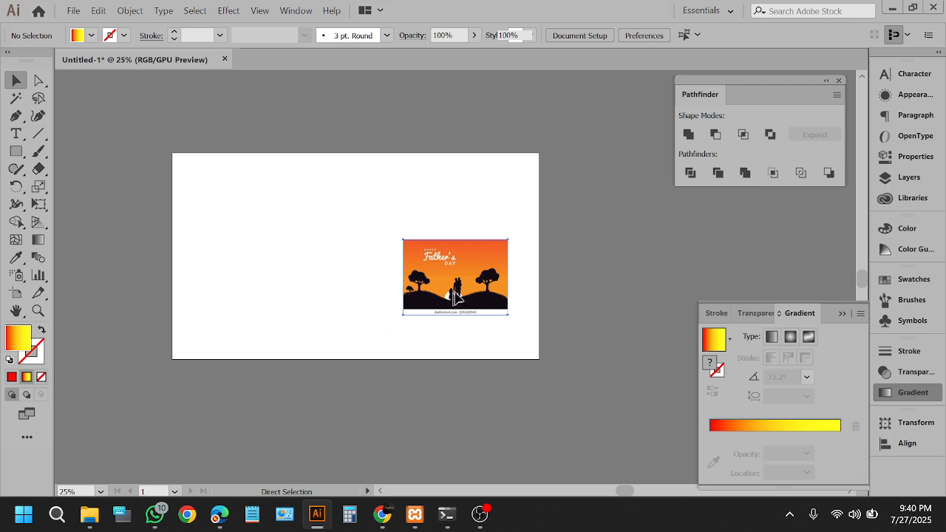
pyautogui.hotkey('ctrl', '+')
pyautogui.scroll(3, 478, 274)
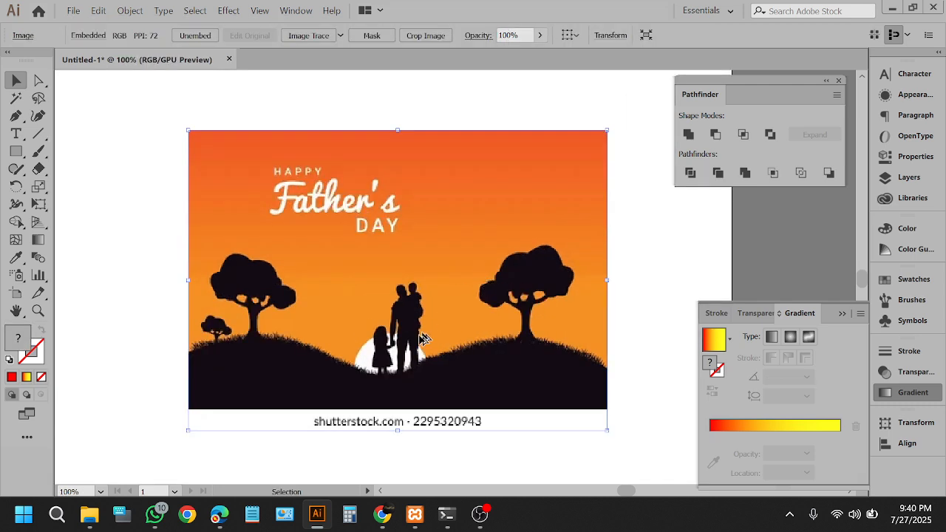
pyautogui.scroll(2, 410, 343)
pyautogui.scroll(-1, 397, 346)
pyautogui.hscroll(1, 399, 347)
pyautogui.click(604, 334)
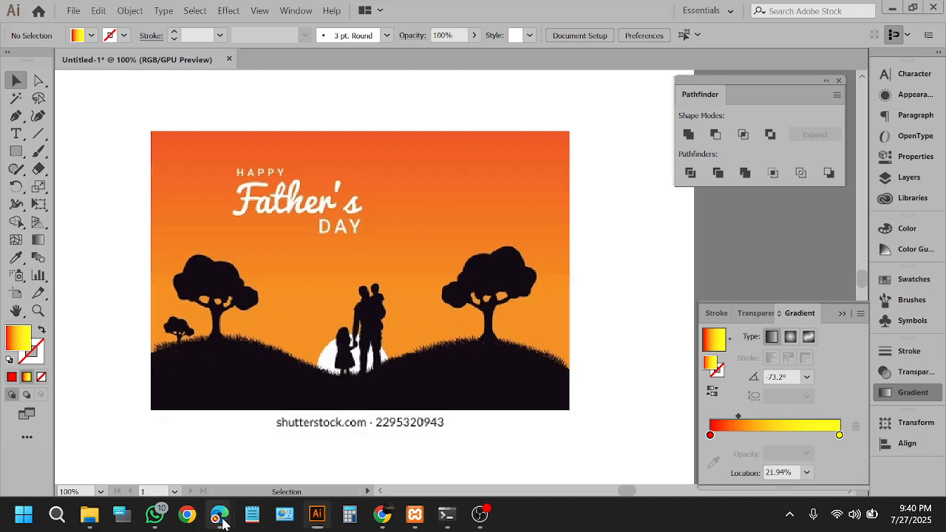
# Step: Switch back to the browser with the image search results and open a new tab
pyautogui.moveTo(222, 521)
pyautogui.click(178, 451)
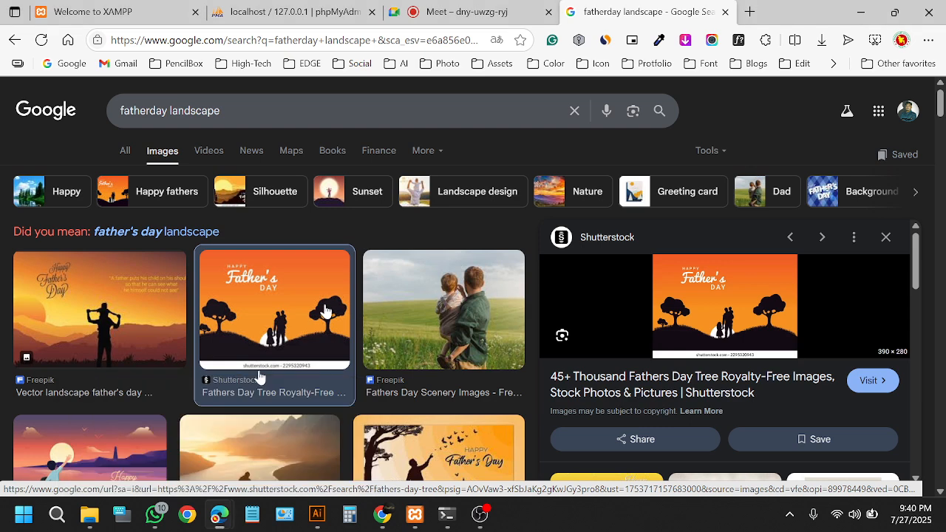
pyautogui.click(749, 12)
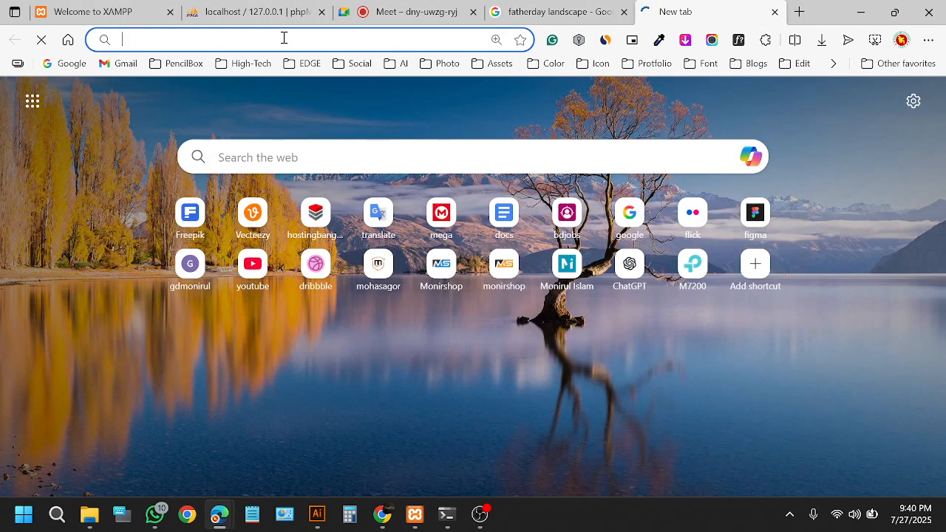
# Step: Search the web for "father and son vector" and show the image results
pyautogui.write('fath')
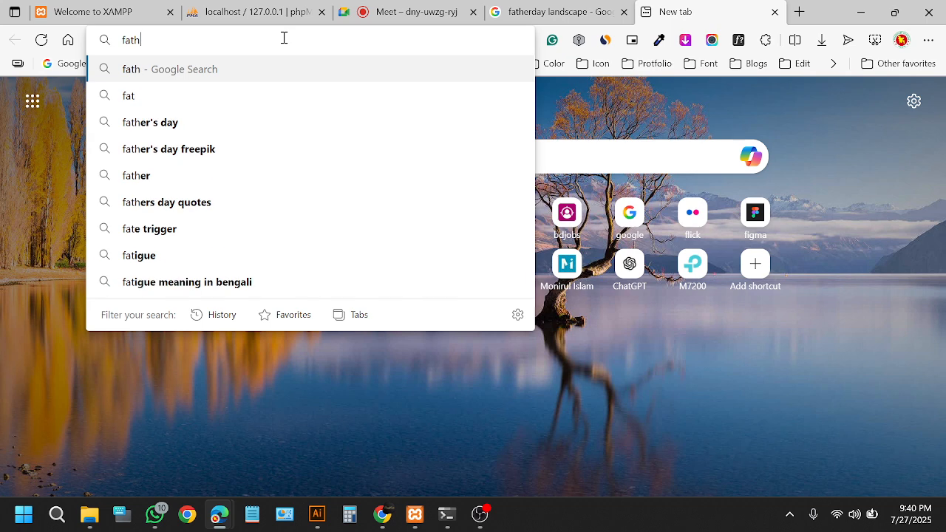
pyautogui.write('er and son ')
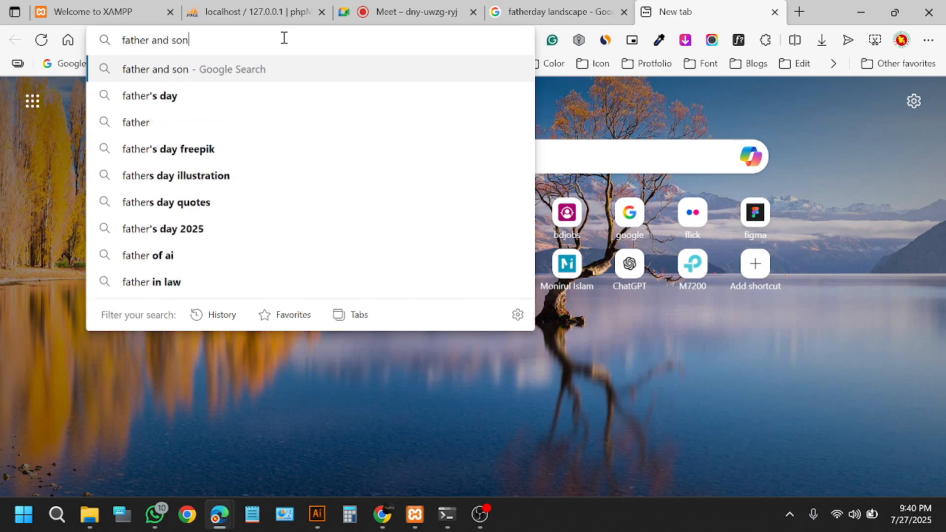
pyautogui.write('ve')
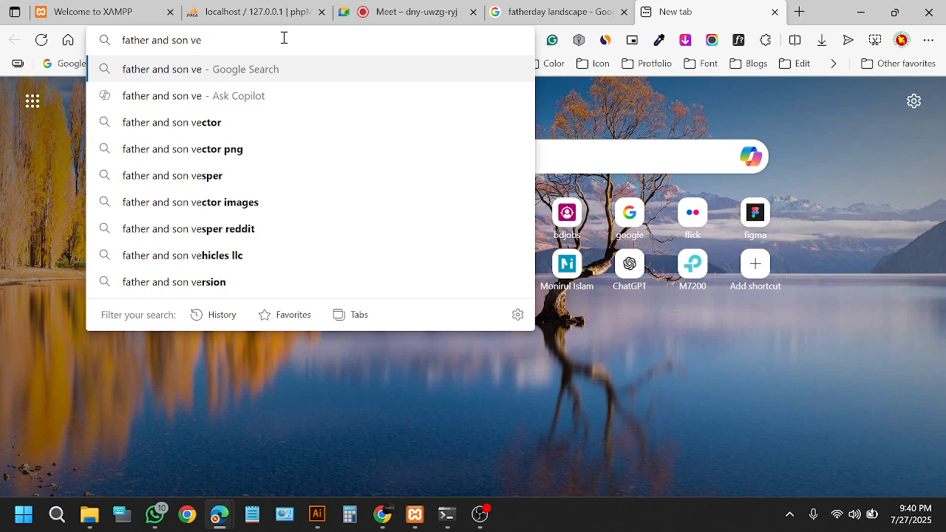
pyautogui.click(221, 122)
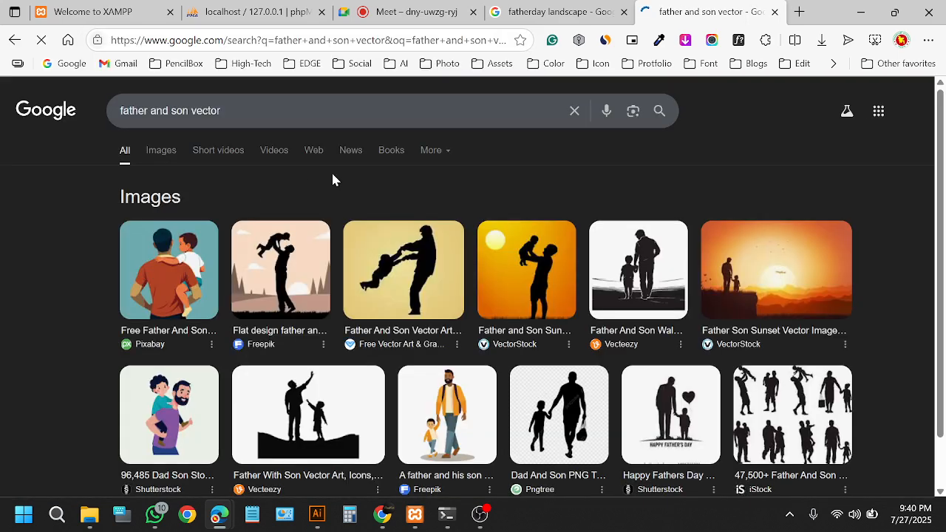
pyautogui.click(168, 153)
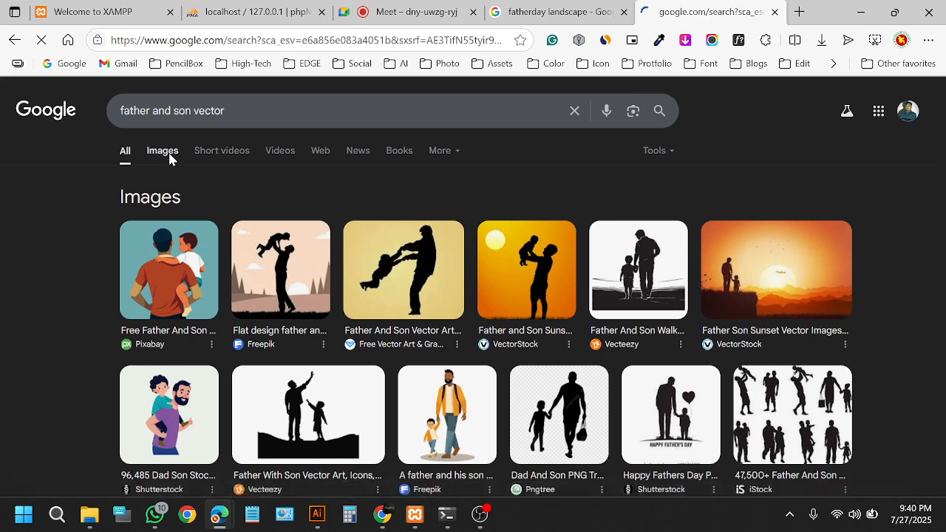
# Step: Browse the image results and copy nohat's black silhouette of a father holding his son's hand
pyautogui.scroll(-2, 634, 298)
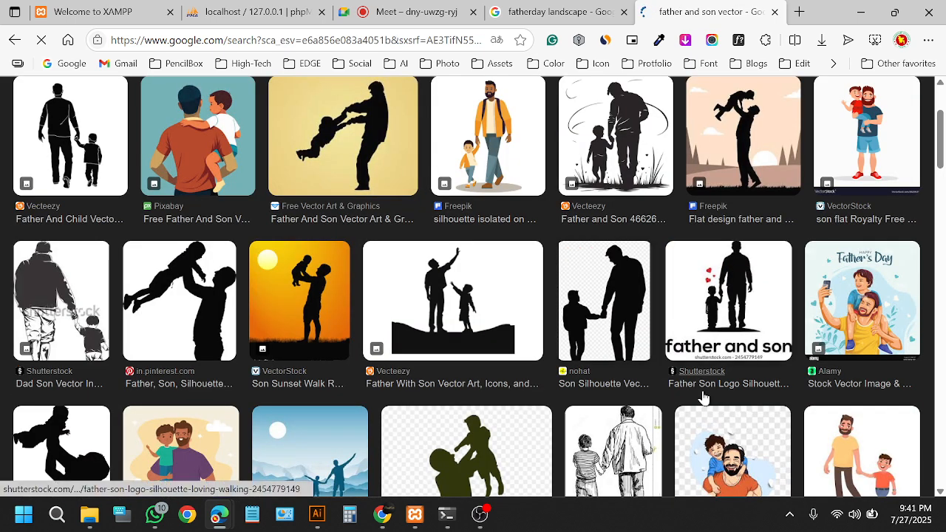
pyautogui.click(476, 312)
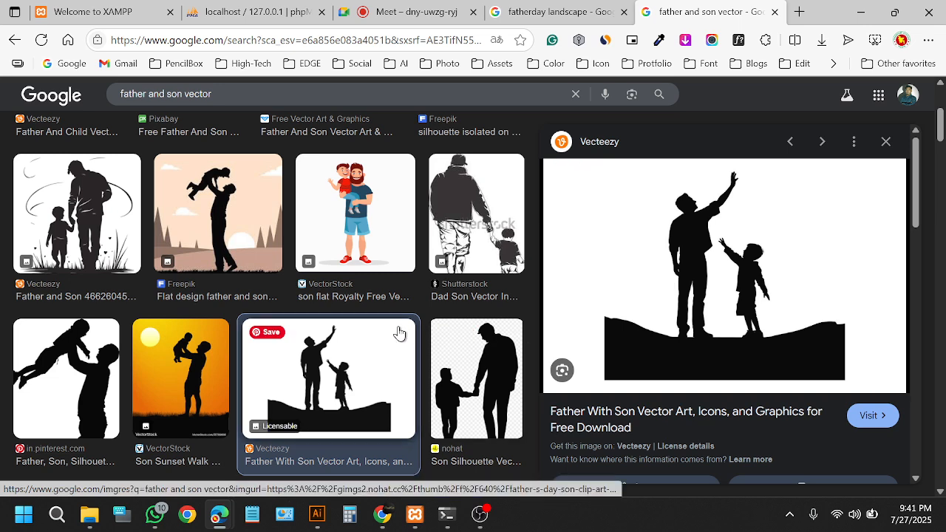
pyautogui.scroll(-4, 397, 332)
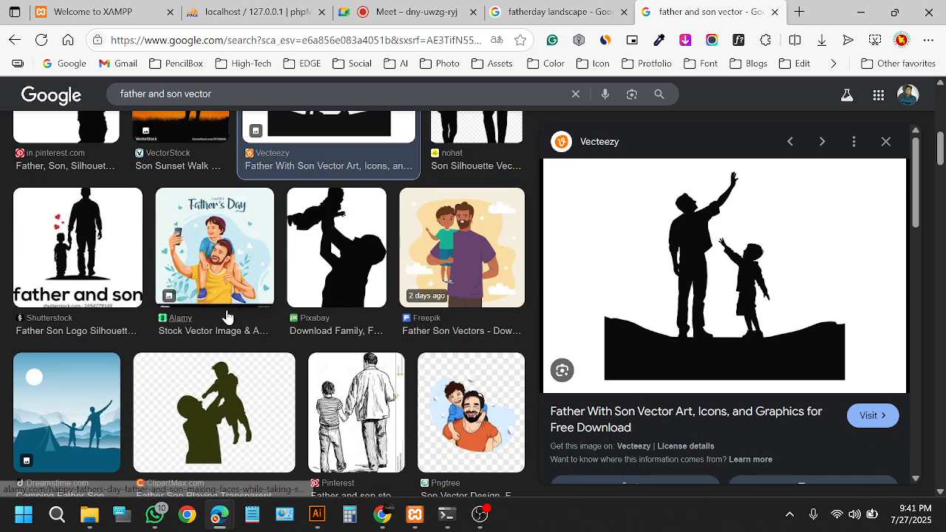
pyautogui.scroll(4, 229, 316)
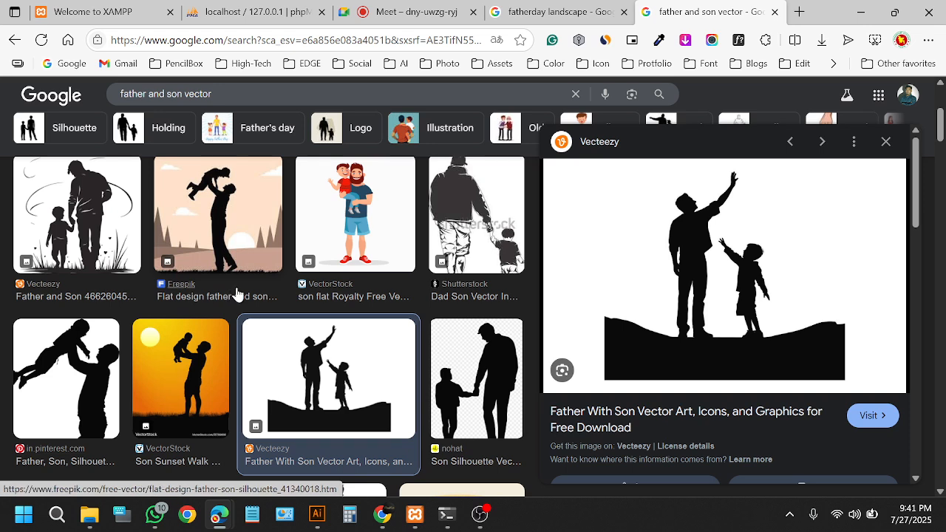
pyautogui.scroll(-2, 321, 303)
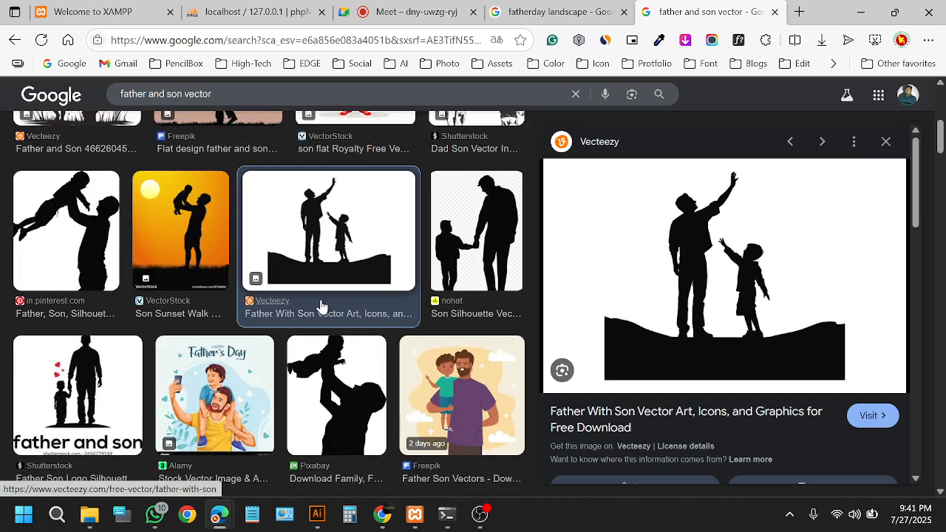
pyautogui.click(510, 244)
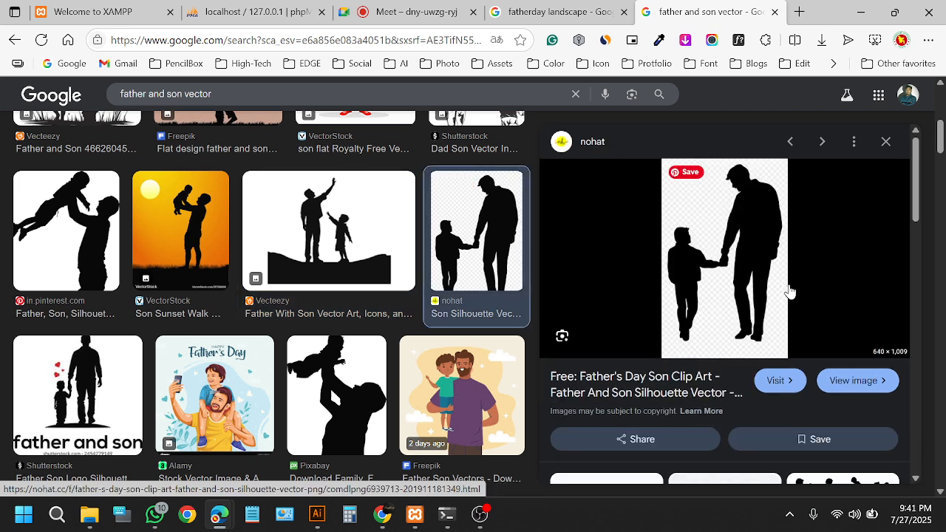
pyautogui.rightClick(750, 240)
pyautogui.click(522, 263)
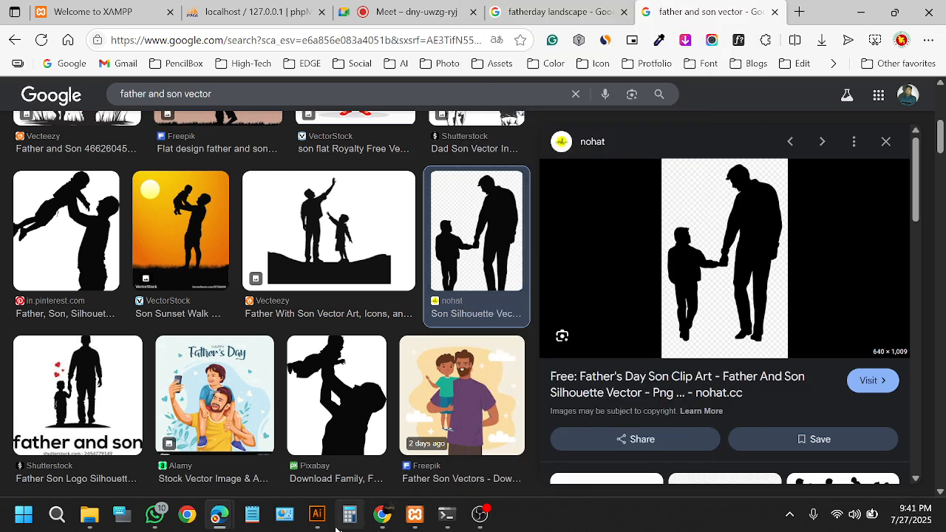
# Step: Switch to Illustrator and move the Father's Day reference image off the artboard to its right side
pyautogui.click(317, 514)
pyautogui.hotkey('ctrl', '-')
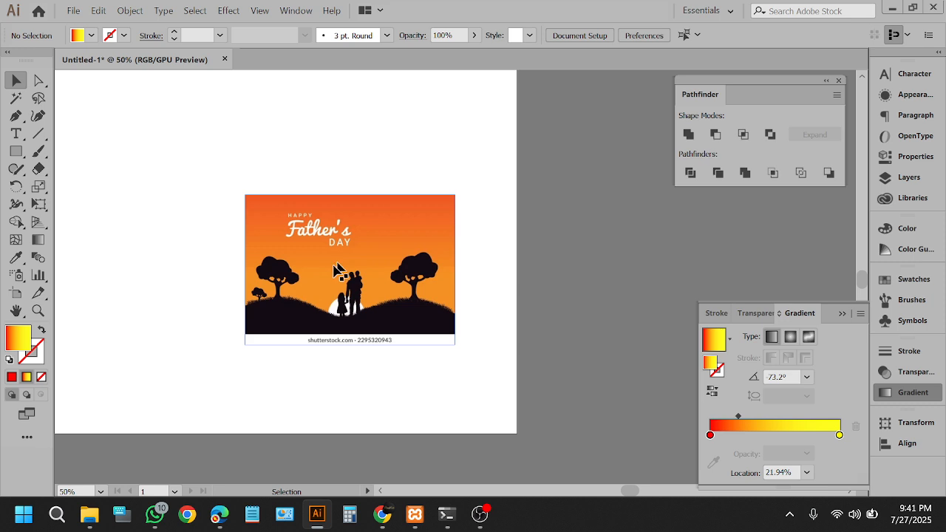
pyautogui.moveTo(340, 264); pyautogui.dragTo(640, 248)
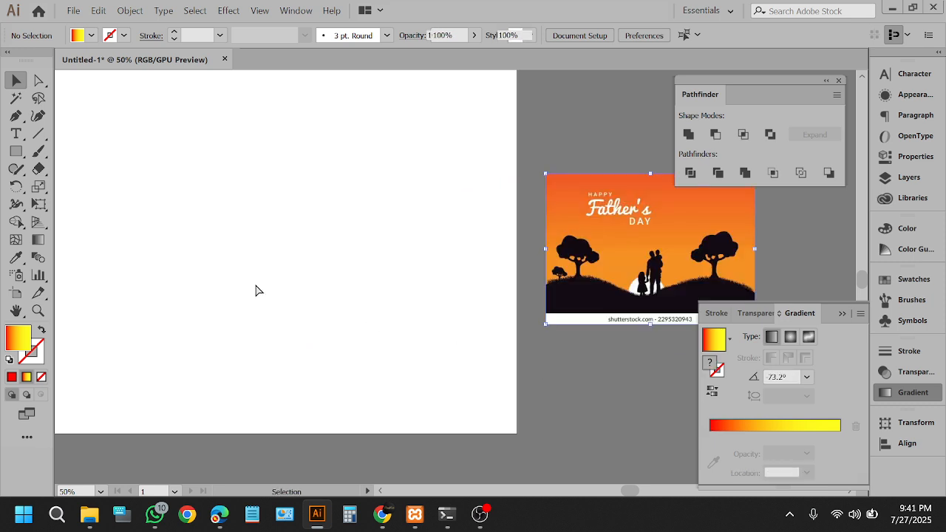
# Step: Paste the copied father and son silhouette image and place it on the empty canvas left of the artboard
pyautogui.hotkey('ctrl', 'v')
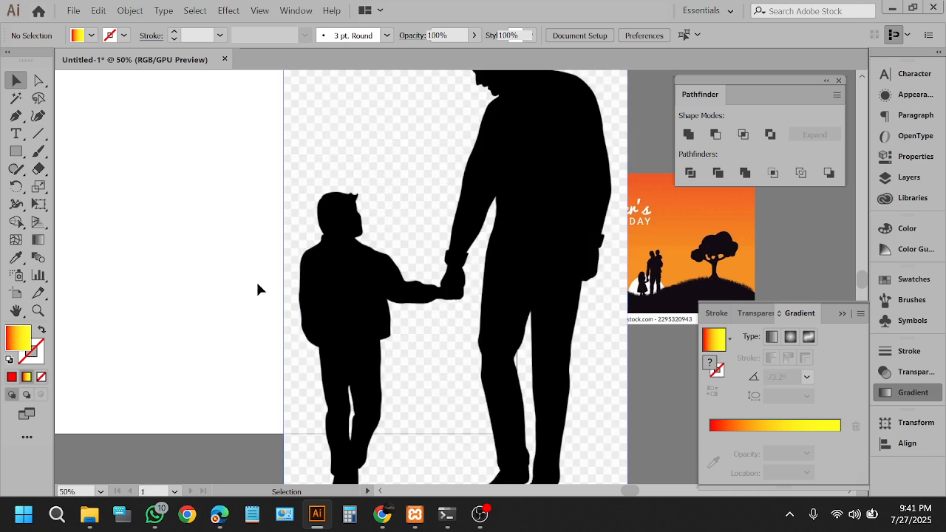
pyautogui.hotkey('ctrl', '-')
pyautogui.hotkey('ctrl', '-')
pyautogui.hotkey('ctrl', '-')
pyautogui.hotkey('ctrl', '-')
pyautogui.moveTo(418, 203); pyautogui.dragTo(196, 198)
pyautogui.hscroll(-4, 198, 198)
pyautogui.scroll(2, 255, 176)
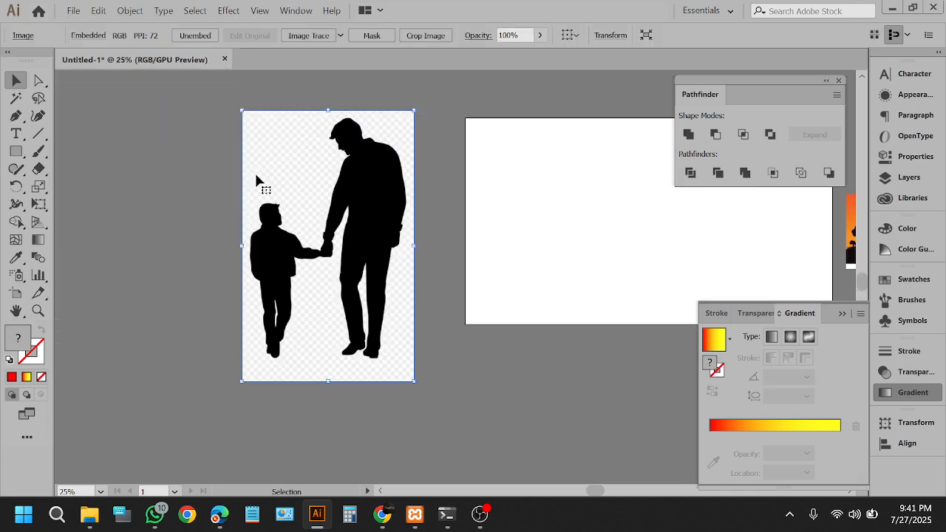
pyautogui.scroll(1, 256, 177)
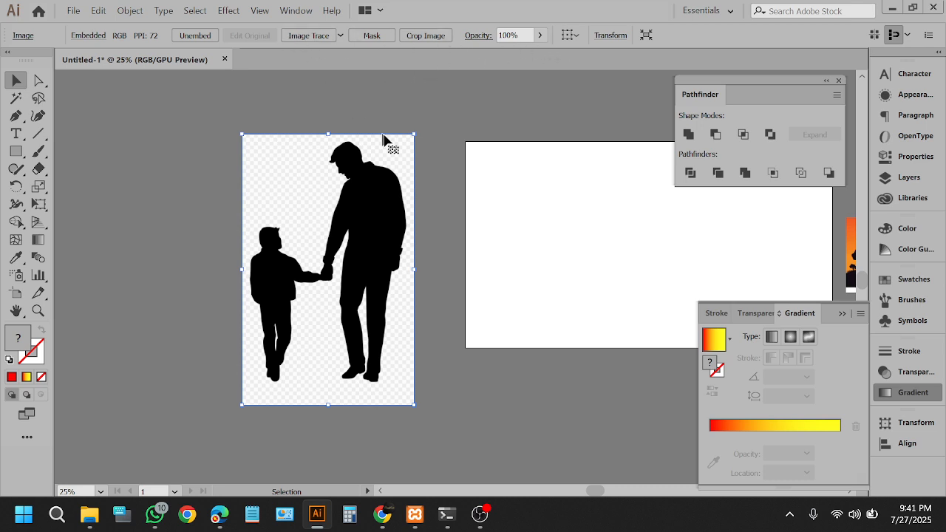
# Step: Convert the father and son image to vector shapes with a default Image Trace, then expand and ungroup the result
pyautogui.click(410, 106)
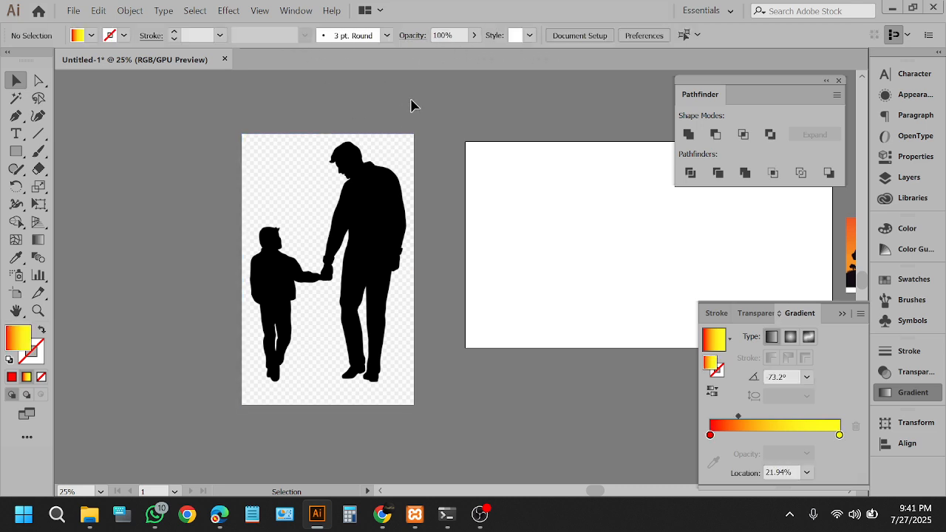
pyautogui.click(391, 155)
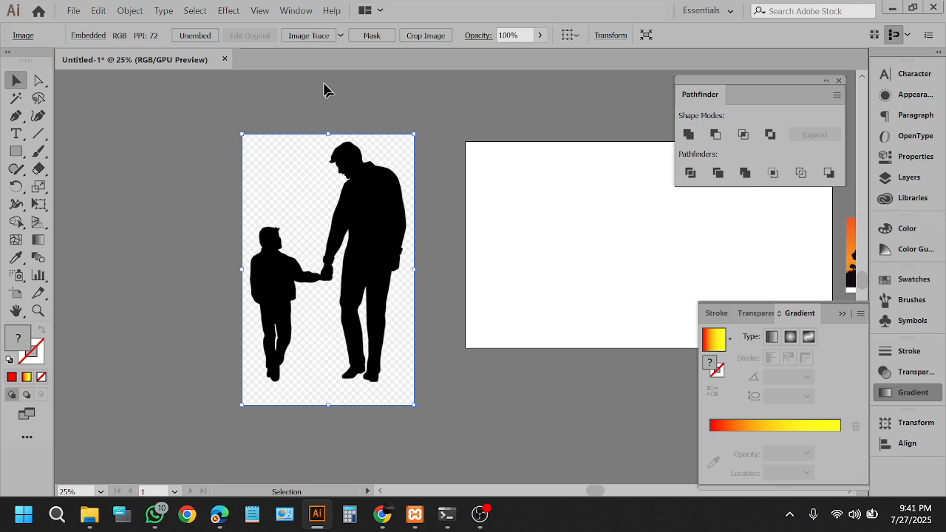
pyautogui.click(308, 35)
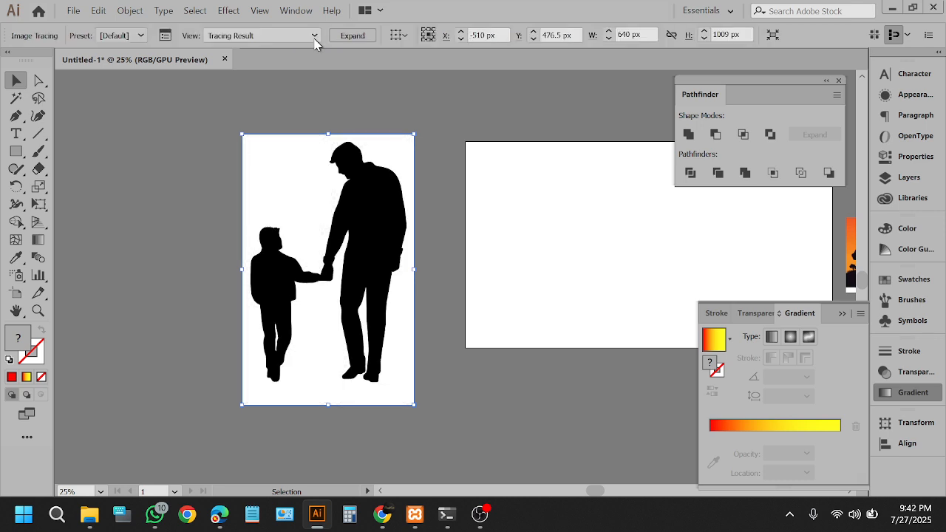
pyautogui.click(353, 37)
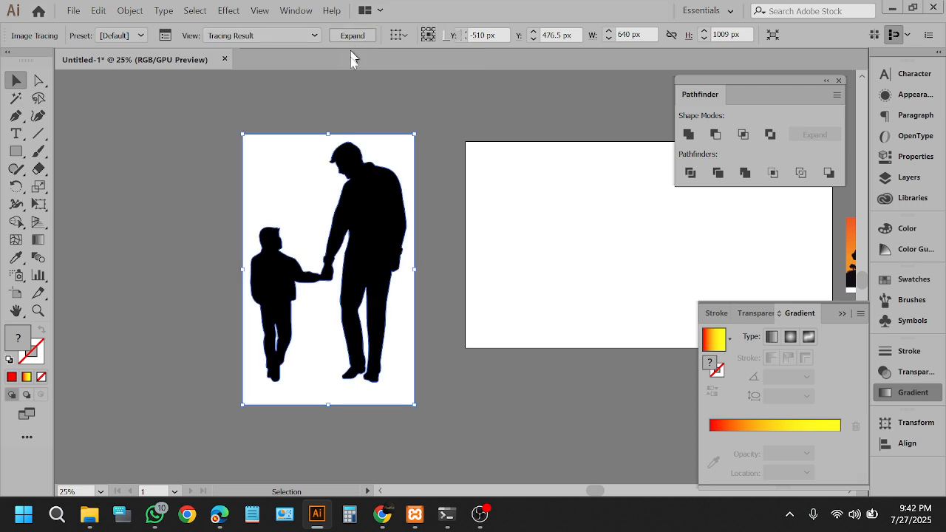
pyautogui.rightClick(373, 214)
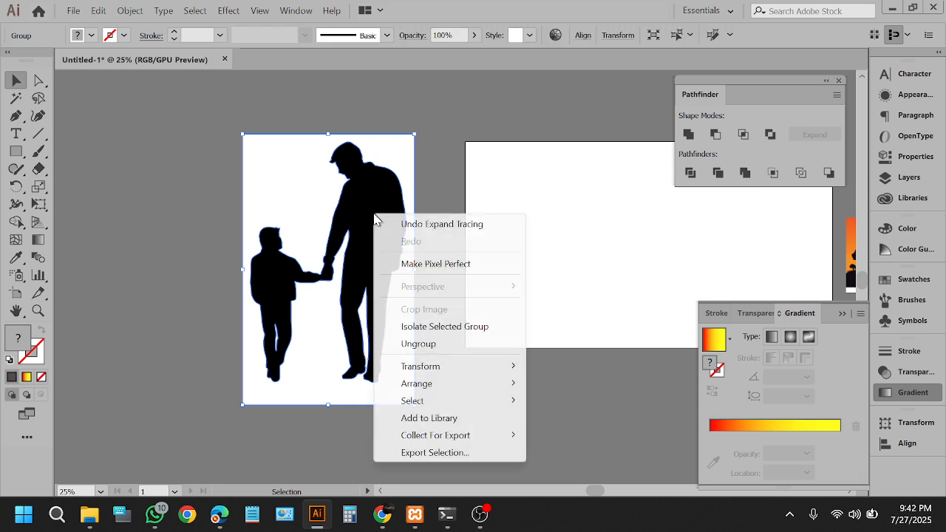
pyautogui.click(414, 346)
pyautogui.click(449, 390)
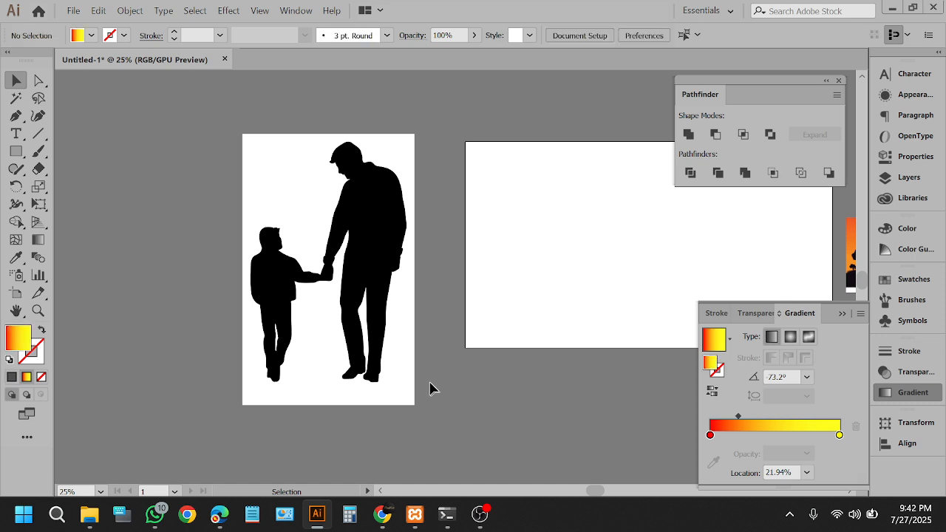
# Step: Delete the white background around the silhouette and the white shape between the boy's legs
pyautogui.moveTo(405, 380); pyautogui.dragTo(207, 364)
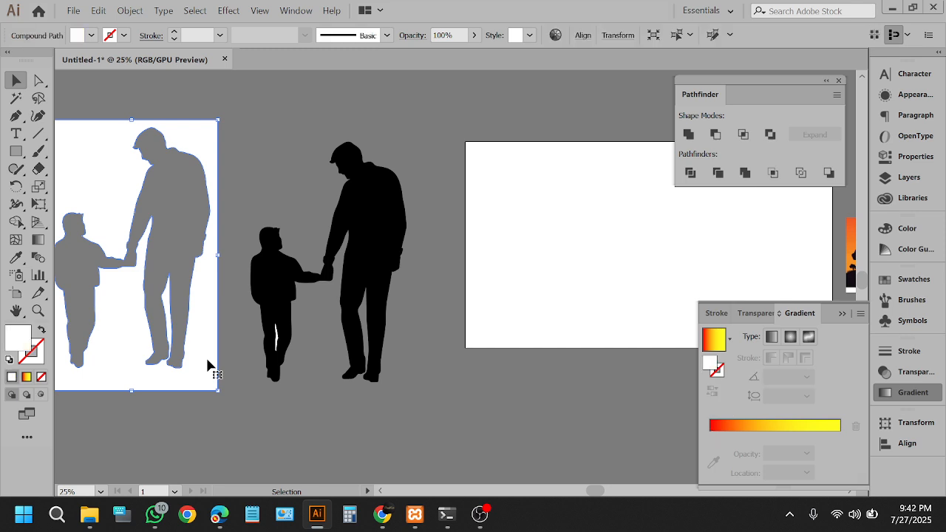
pyautogui.press('Delete')
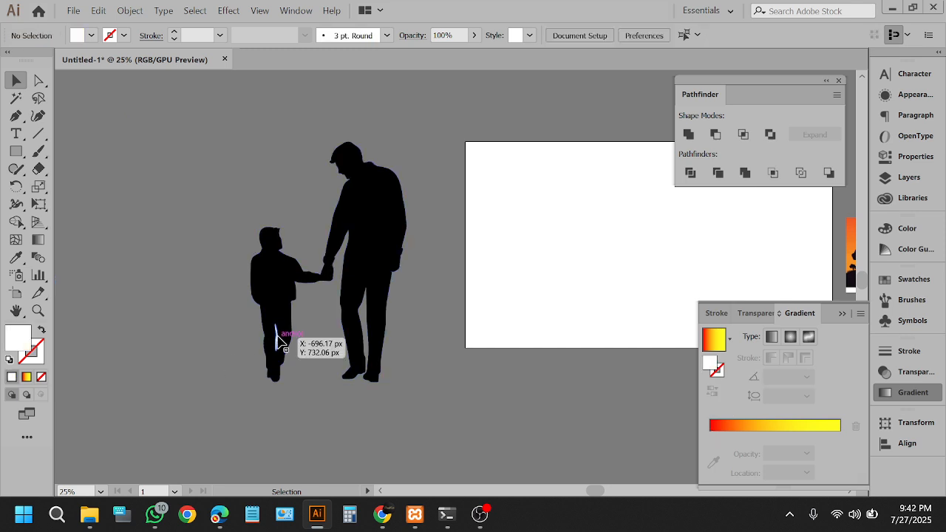
pyautogui.moveTo(285, 360); pyautogui.dragTo(285, 361)
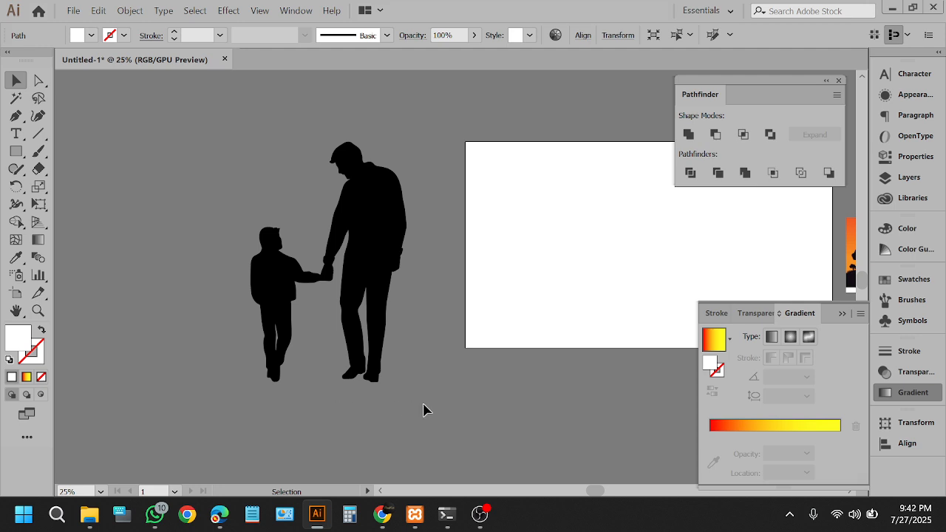
# Step: Move the father and son silhouette onto the artboard, horizontally centred with its feet on the lower edge
pyautogui.moveTo(422, 410); pyautogui.dragTo(185, 148)
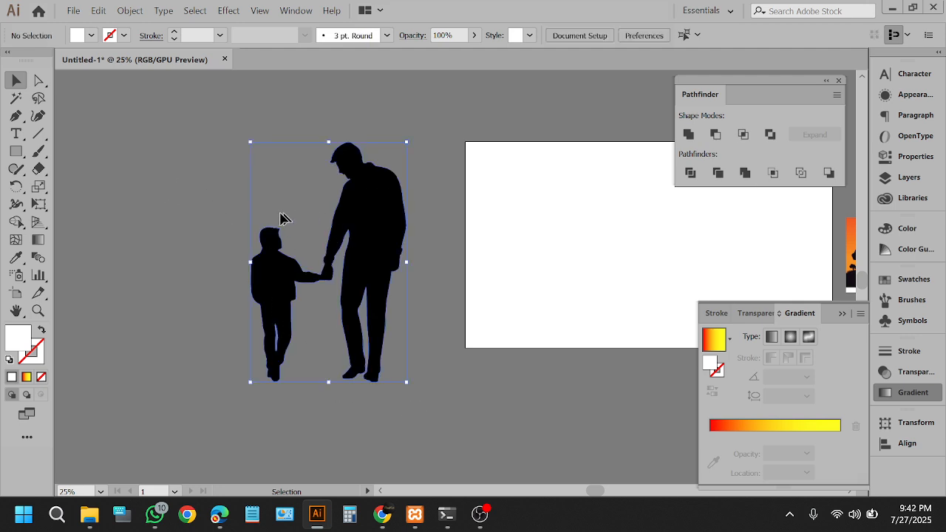
pyautogui.scroll(-1, 279, 214)
pyautogui.moveTo(327, 232); pyautogui.dragTo(545, 206)
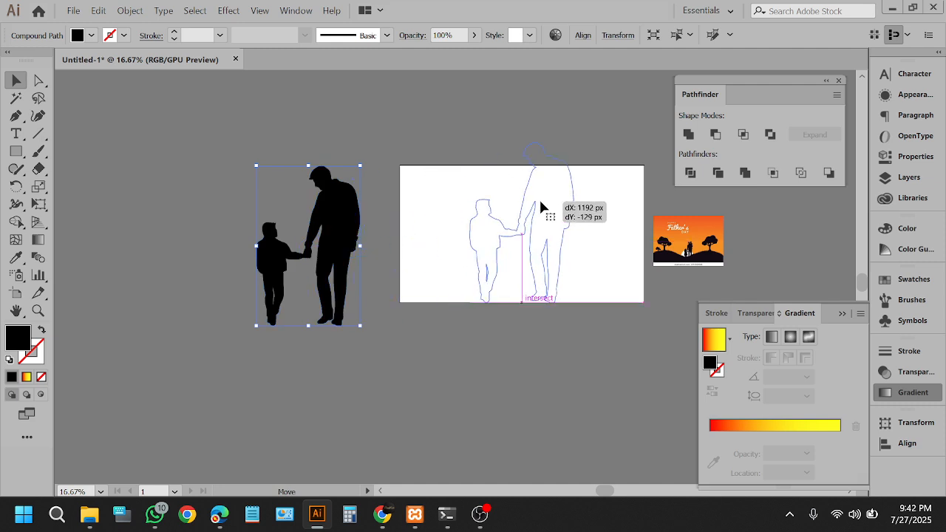
pyautogui.scroll(-1, 393, 330)
pyautogui.click(393, 329)
pyautogui.hscroll(3, 392, 330)
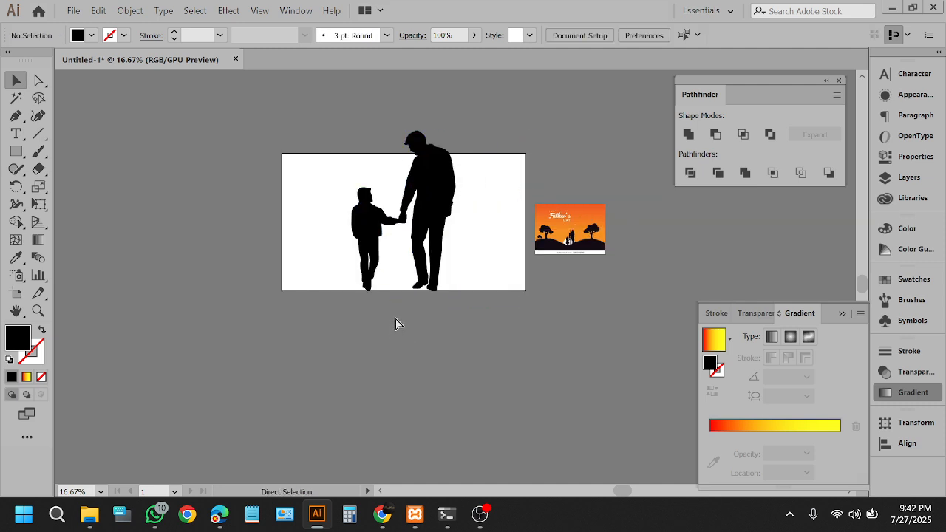
# Step: Scale the silhouette down proportionally so it fits inside the artboard, keeping its feet on the lower edge
pyautogui.scroll(1, 401, 215)
pyautogui.click(400, 124)
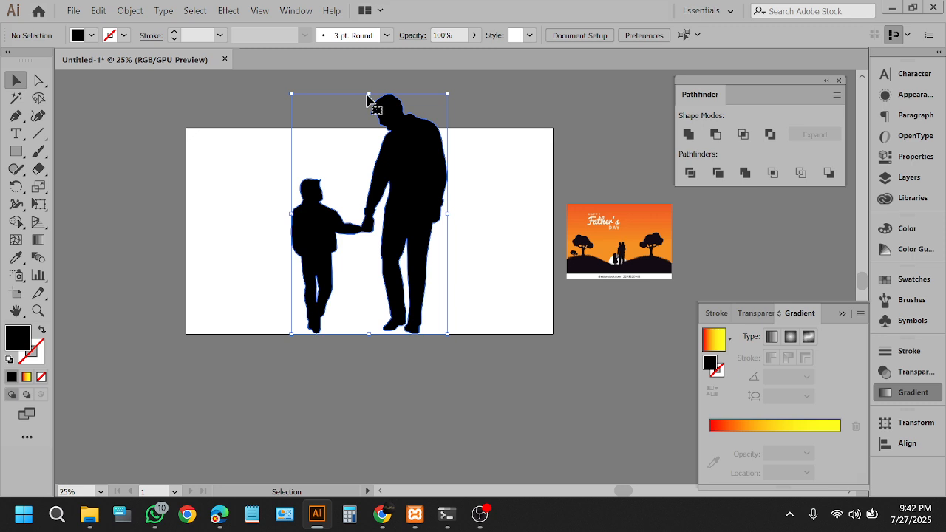
pyautogui.moveTo(369, 96); pyautogui.dragTo(388, 193)
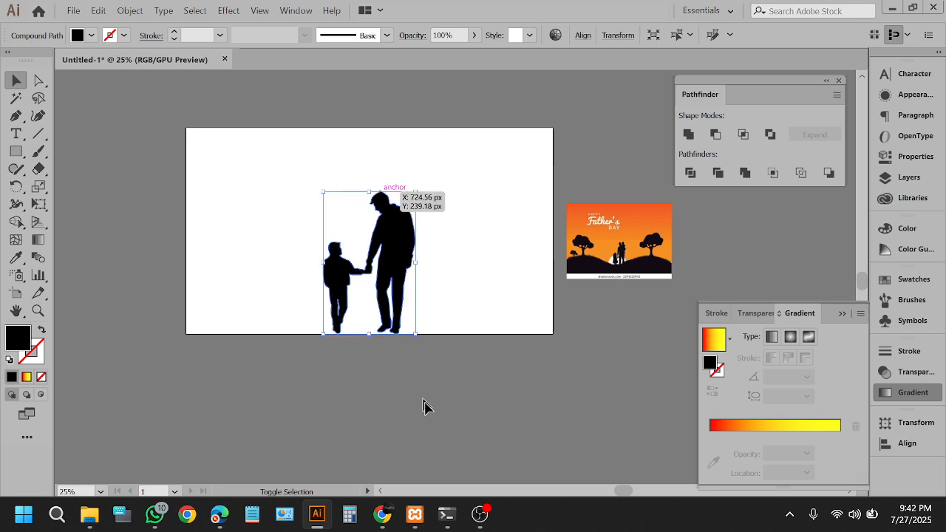
pyautogui.click(412, 390)
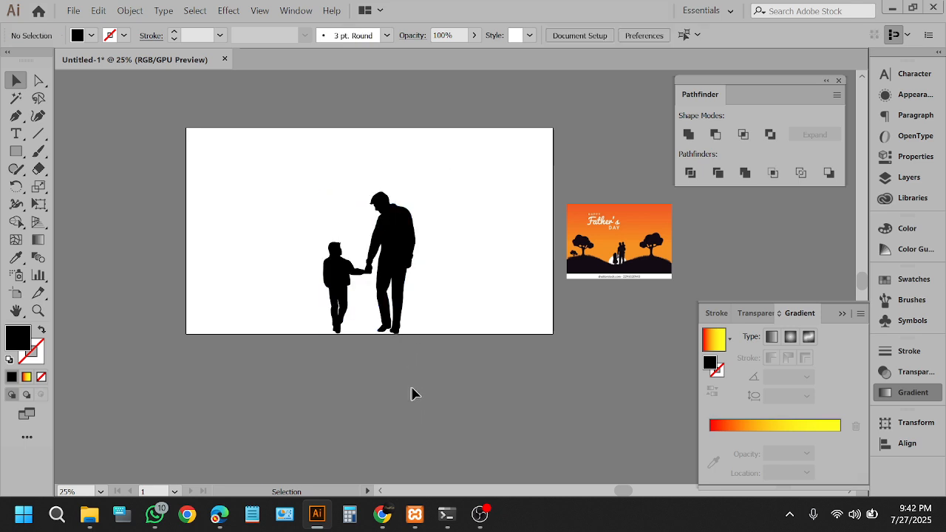
# Step: Switch to the Edge browser and search Google Images for "tree vector"
pyautogui.moveTo(220, 515)
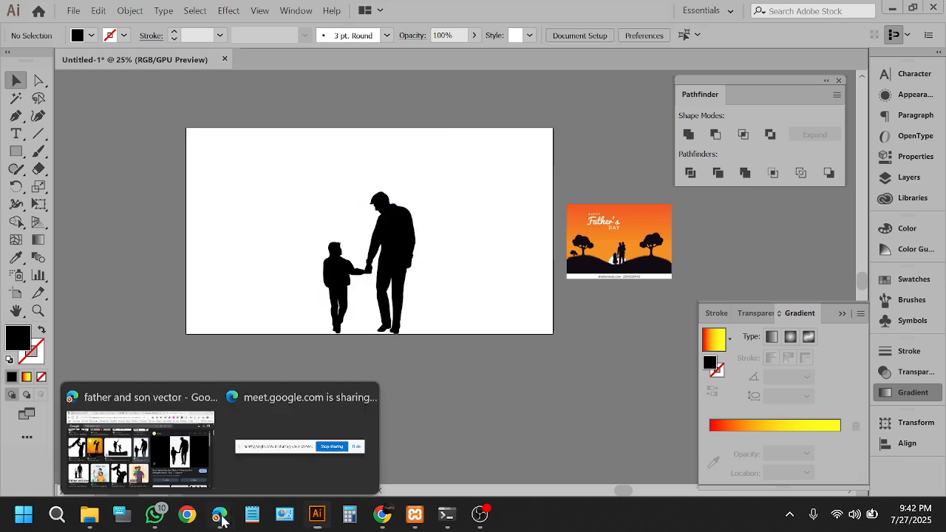
pyautogui.click(196, 455)
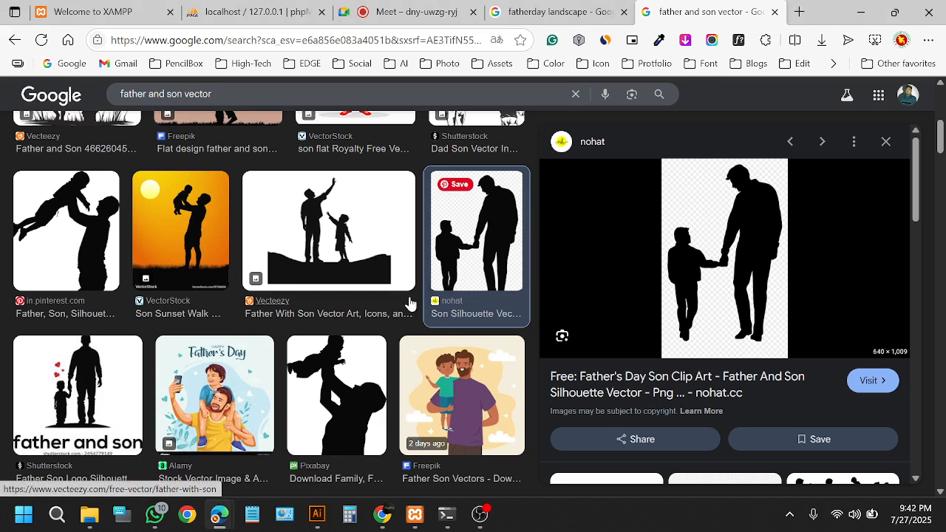
pyautogui.scroll(5, 382, 266)
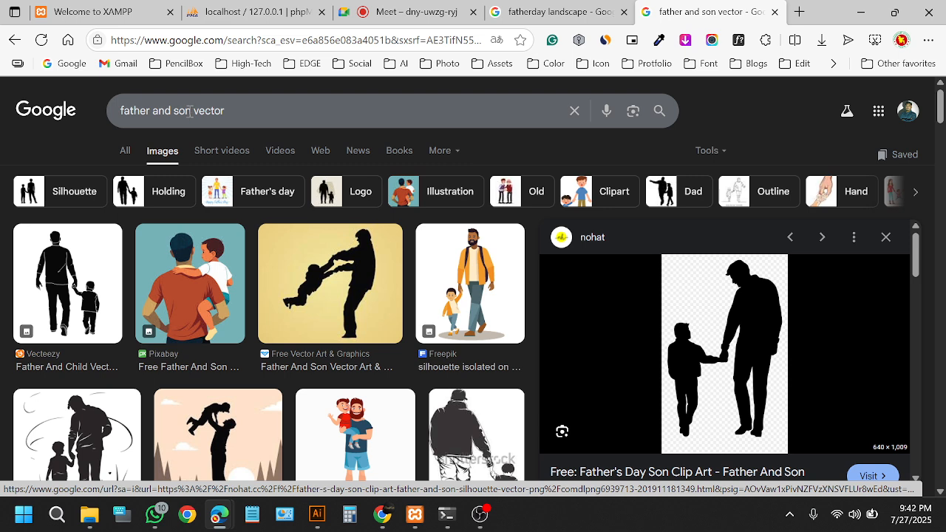
pyautogui.moveTo(192, 111); pyautogui.dragTo(79, 140)
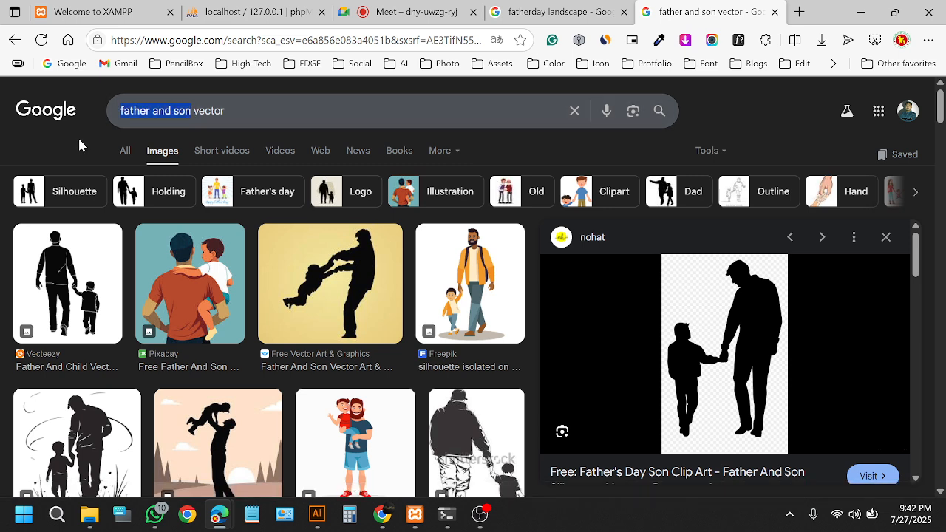
pyautogui.write('tree')
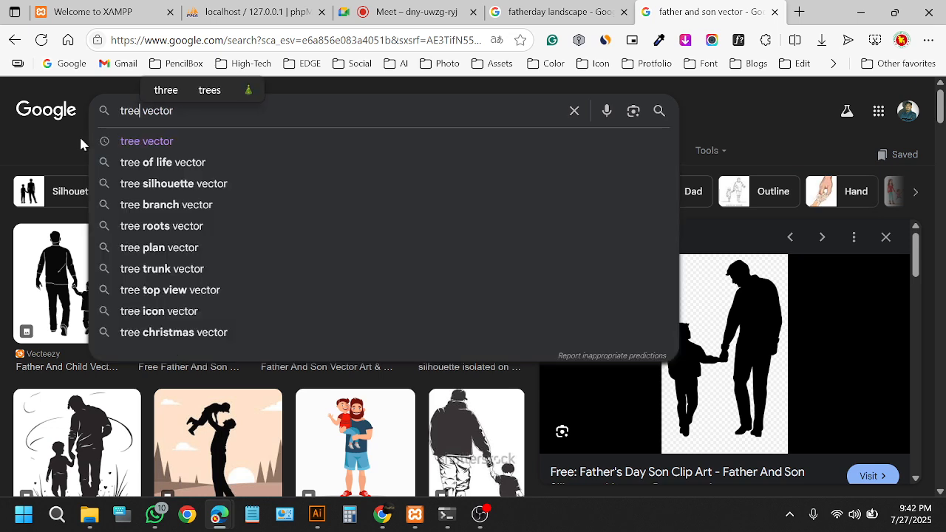
pyautogui.press('Return')
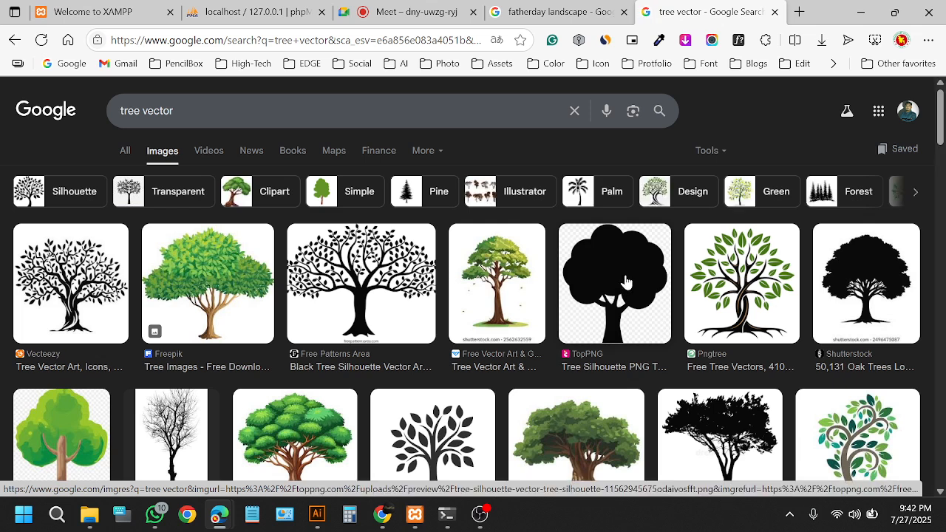
# Step: Copy the rounded TopPNG tree silhouette image, paste it into the Illustrator document and place it beside the artboard's left edge
pyautogui.click(625, 282)
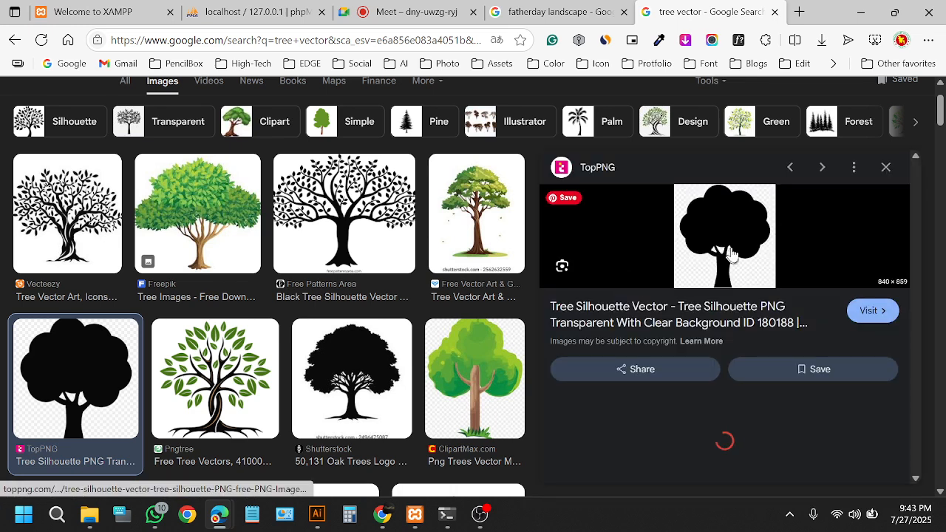
pyautogui.rightClick(734, 231)
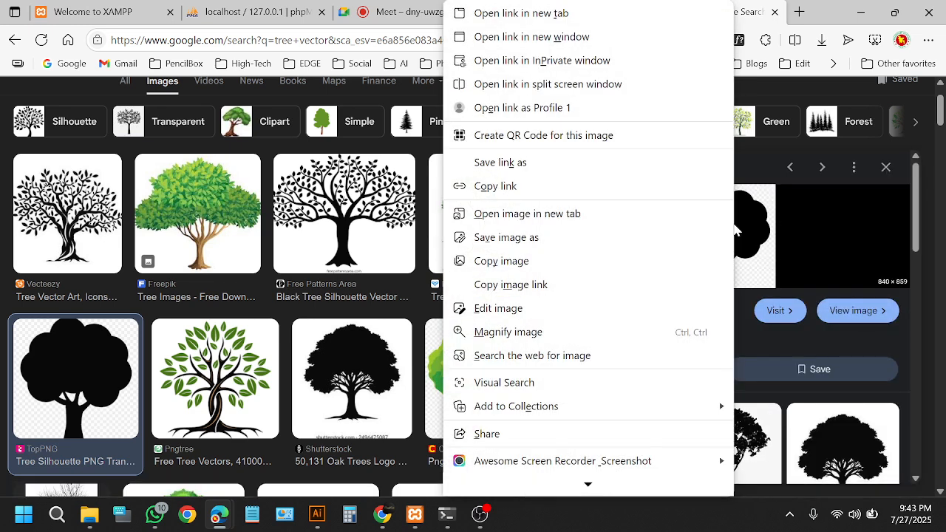
pyautogui.click(523, 263)
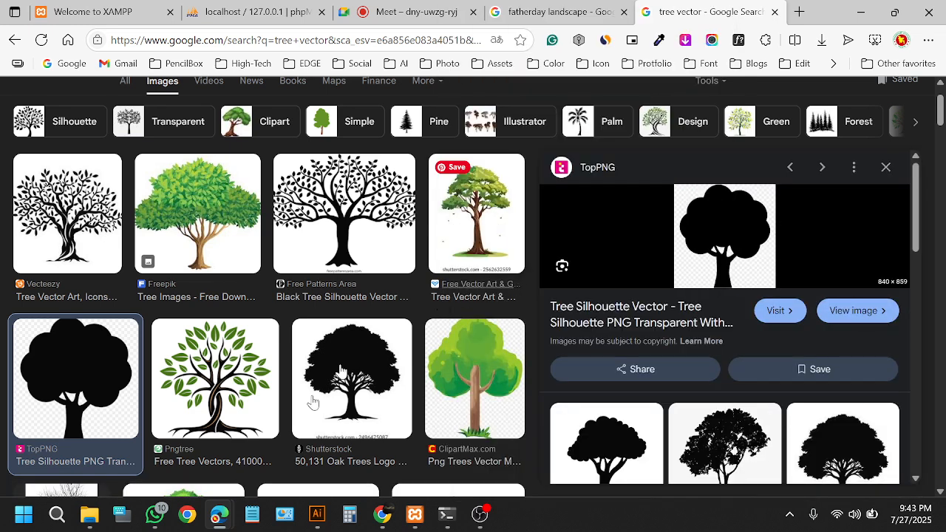
pyautogui.click(317, 513)
pyautogui.hotkey('ctrl', 'v')
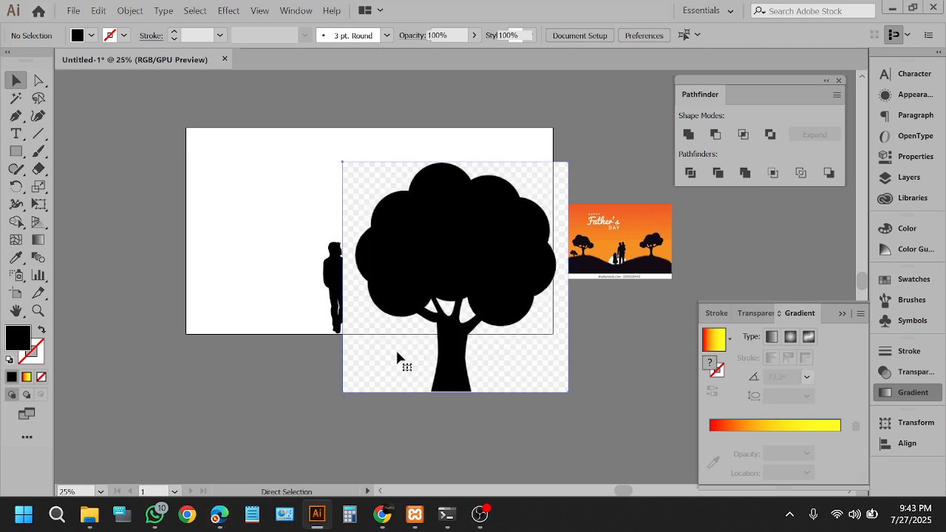
pyautogui.scroll(-1, 487, 284)
pyautogui.moveTo(487, 285); pyautogui.dragTo(215, 326)
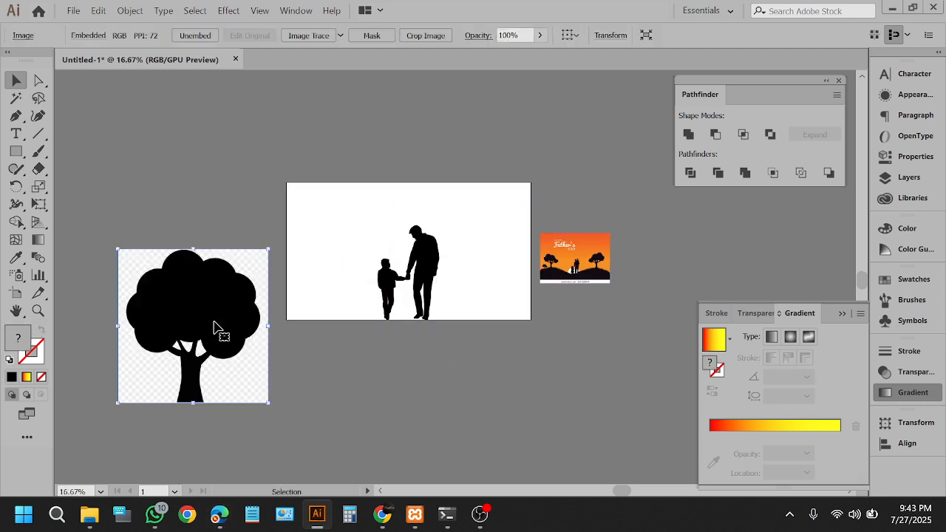
# Step: Convert the rounded tree image to vector shapes with a default Image Trace, then expand and ungroup the result
pyautogui.click(311, 37)
pyautogui.click(351, 35)
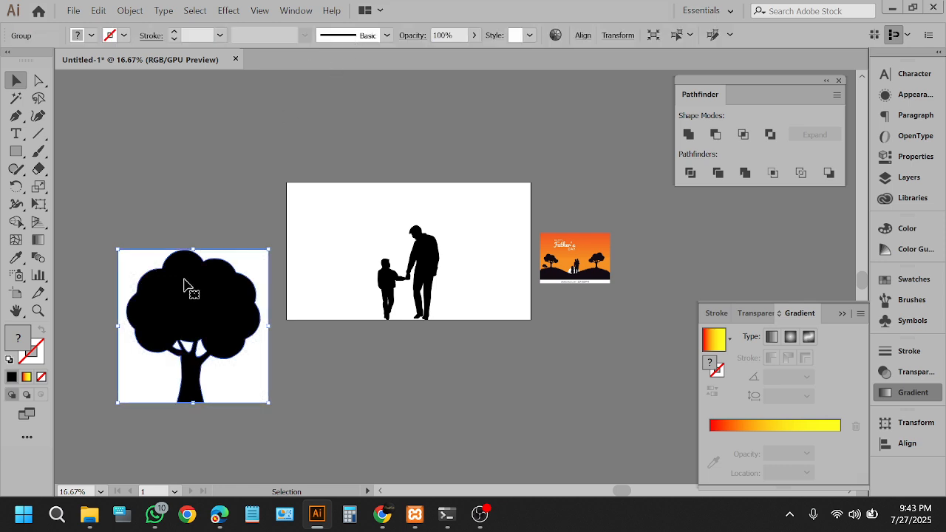
pyautogui.rightClick(186, 280)
pyautogui.click(219, 160)
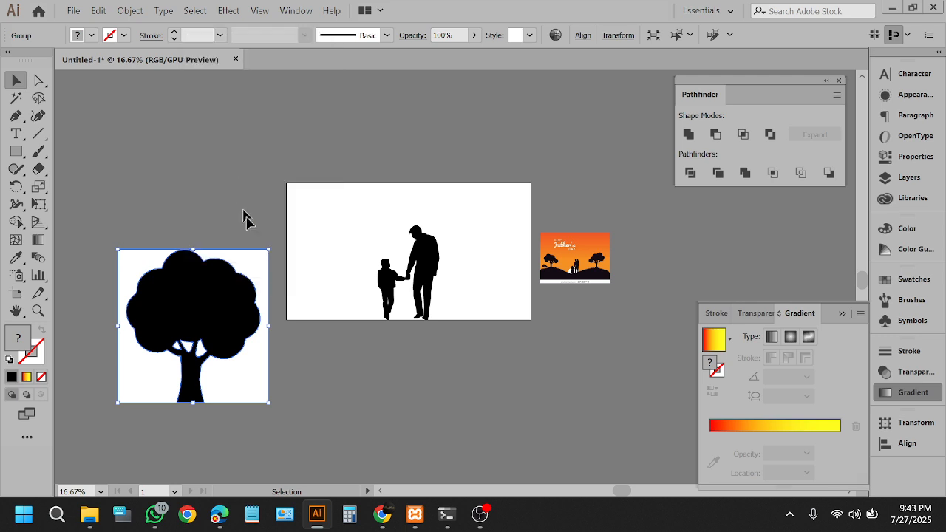
# Step: Delete the white background around the rounded tree and the small white shapes between its branches
pyautogui.click(267, 262)
pyautogui.press('Delete')
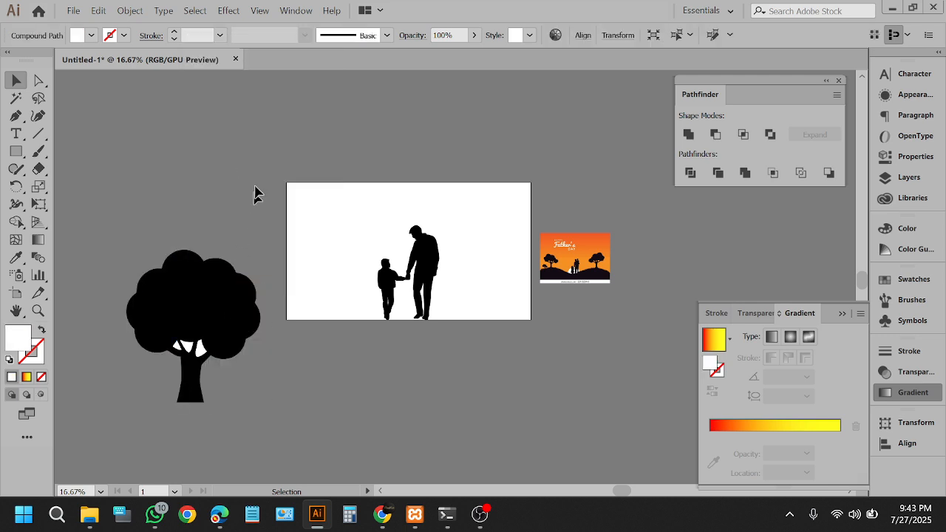
pyautogui.moveTo(226, 312); pyautogui.dragTo(289, 131)
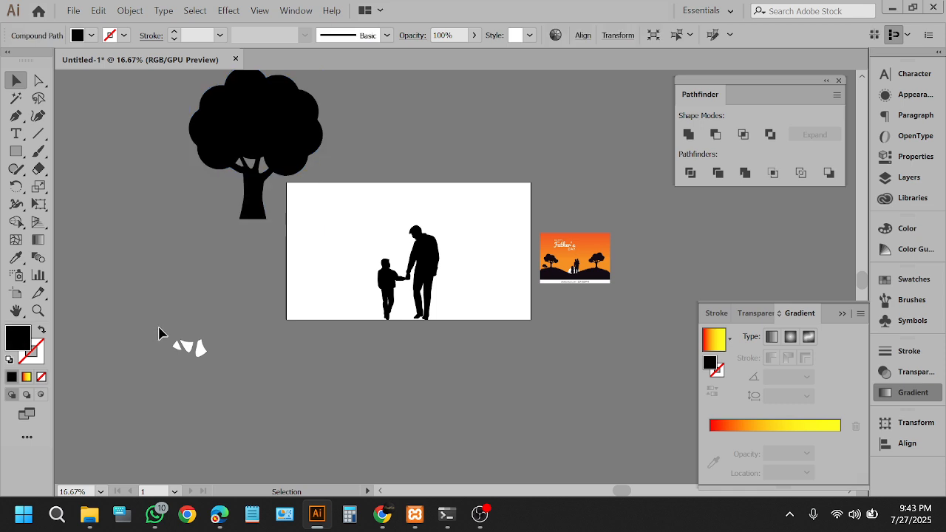
pyautogui.click(261, 407)
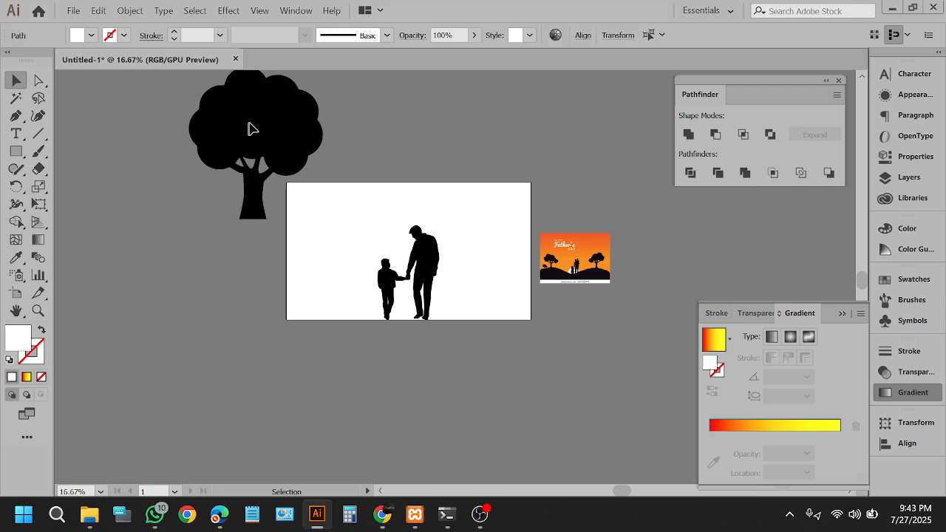
# Step: Move the rounded tree onto the artboard left of the boy and scale it down proportionally, keeping its trunk on the lower edge
pyautogui.moveTo(249, 127); pyautogui.dragTo(328, 231)
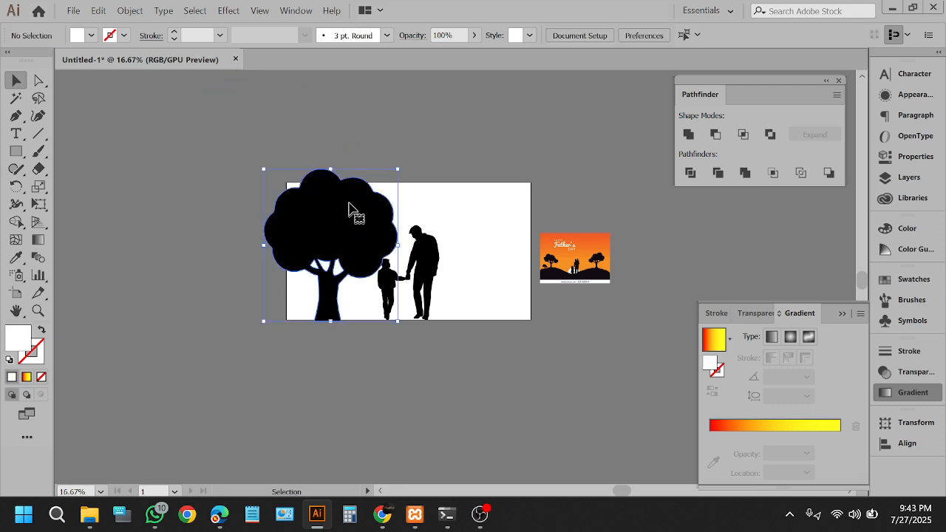
pyautogui.moveTo(330, 169); pyautogui.dragTo(332, 238)
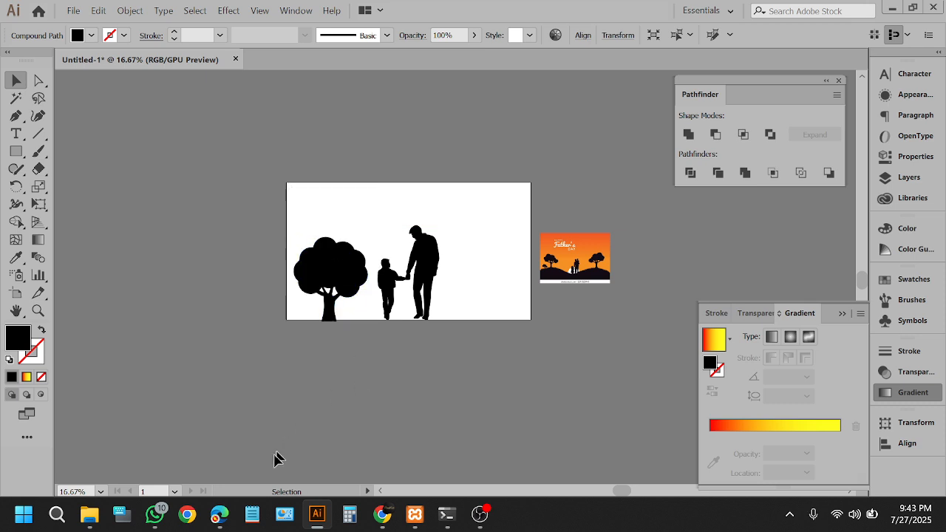
# Step: Return to the Edge tree results and copy the Shutterstock oak tree silhouette image
pyautogui.moveTo(220, 515)
pyautogui.click(202, 481)
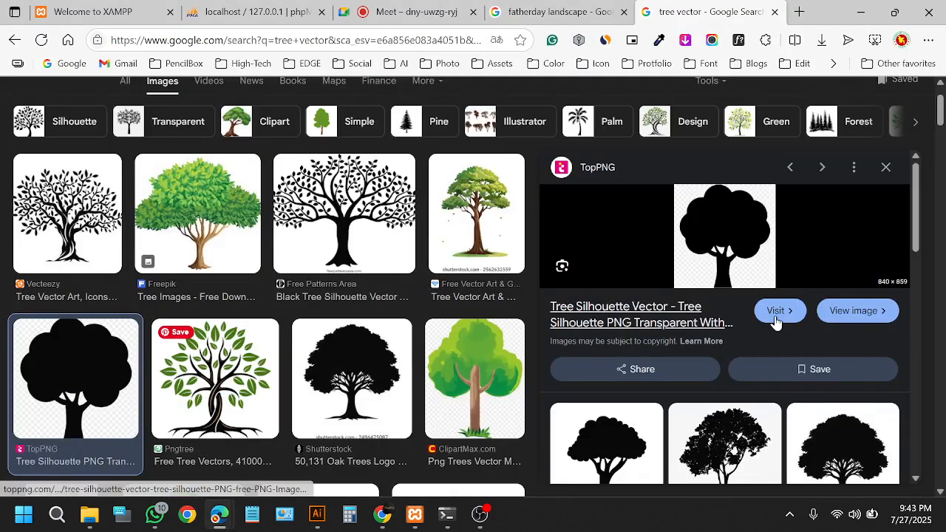
pyautogui.scroll(-4, 813, 325)
pyautogui.scroll(2, 853, 338)
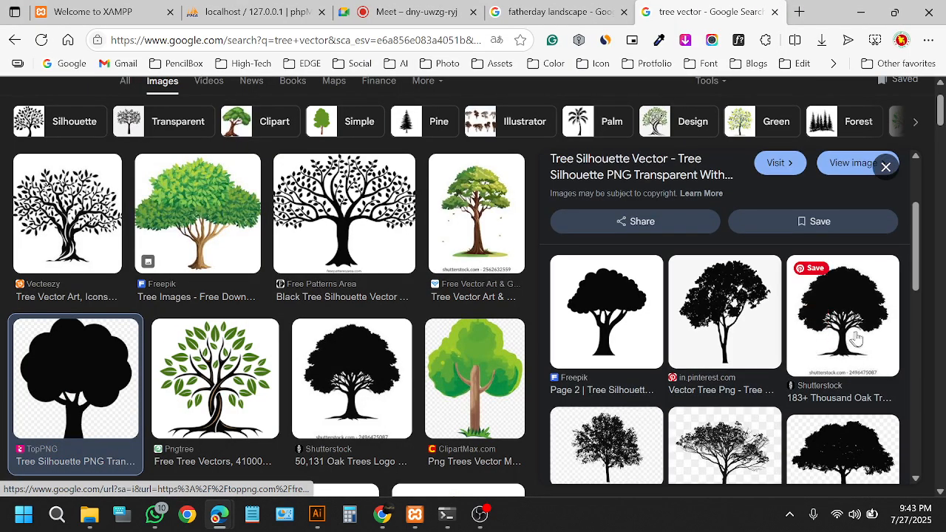
pyautogui.click(605, 332)
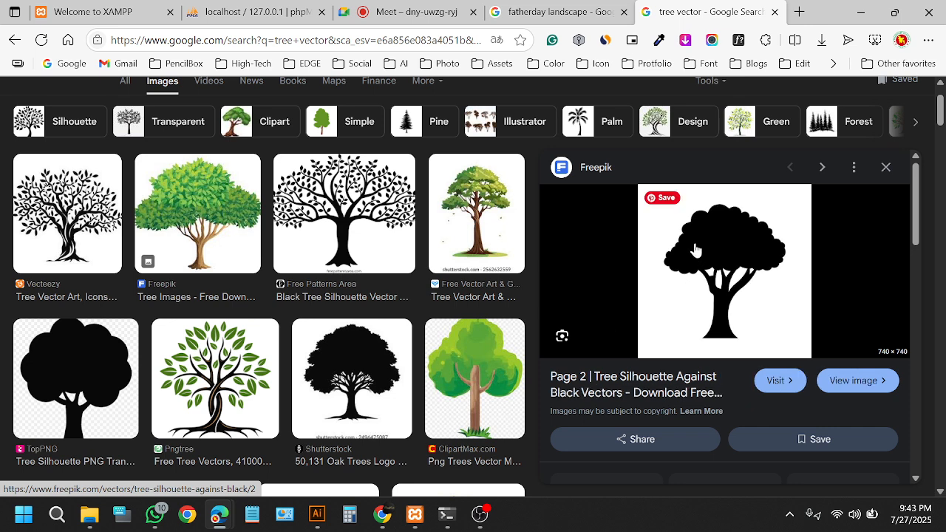
pyautogui.click(367, 375)
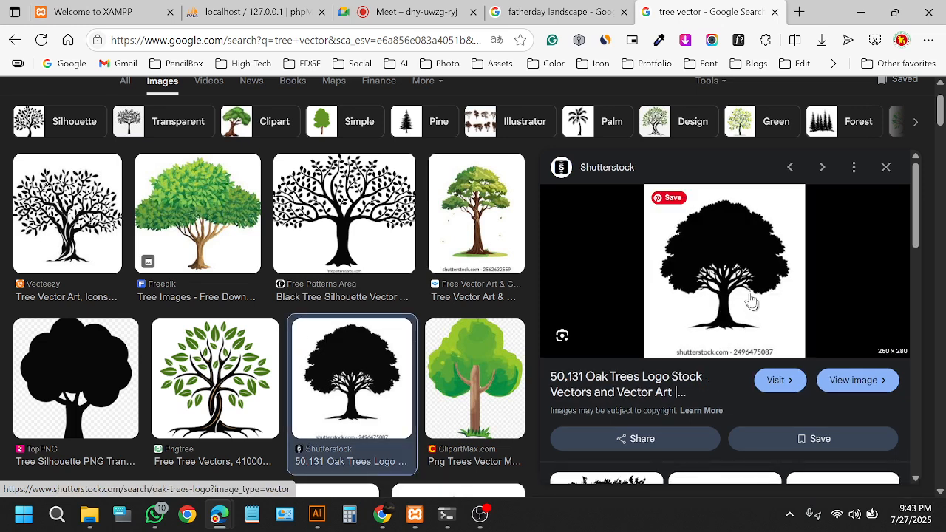
pyautogui.rightClick(740, 232)
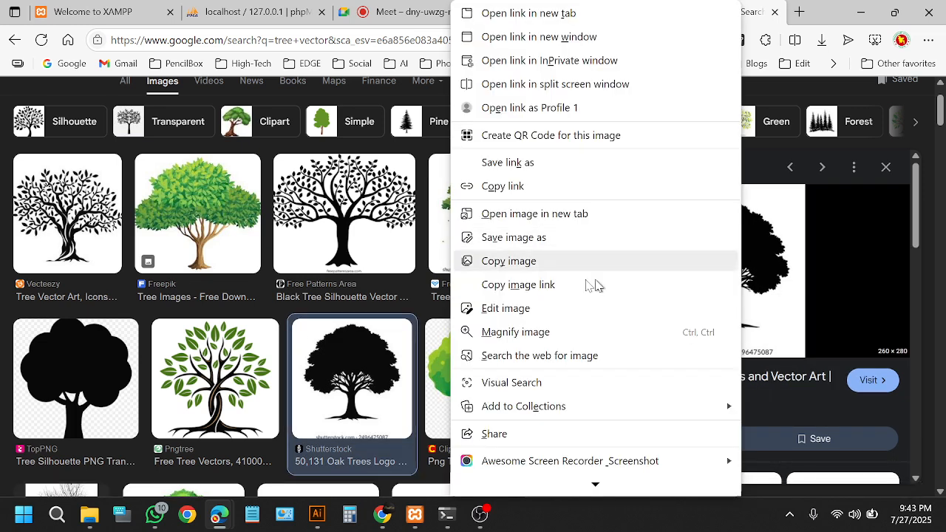
pyautogui.click(527, 262)
# Step: Switch to Illustrator, paste the oak tree image and move it below the artboard
pyautogui.click(316, 520)
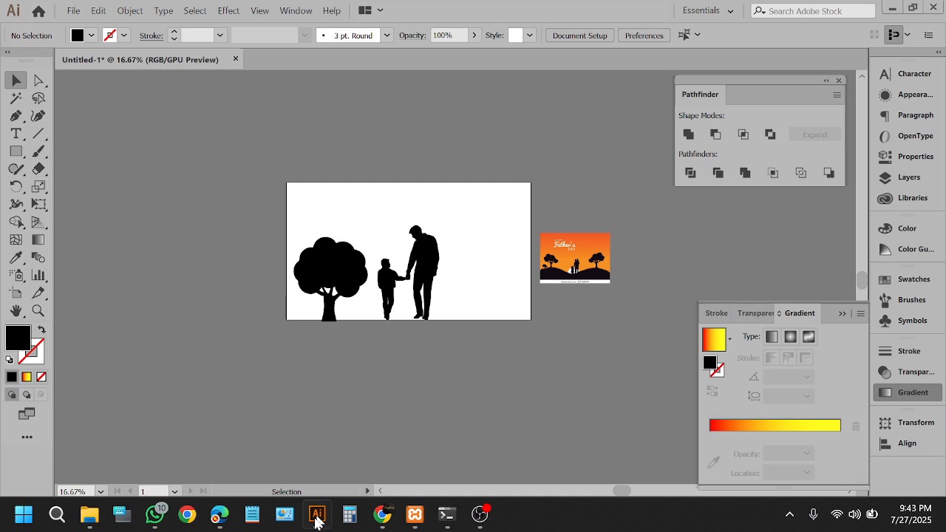
pyautogui.hotkey('ctrl', 'v')
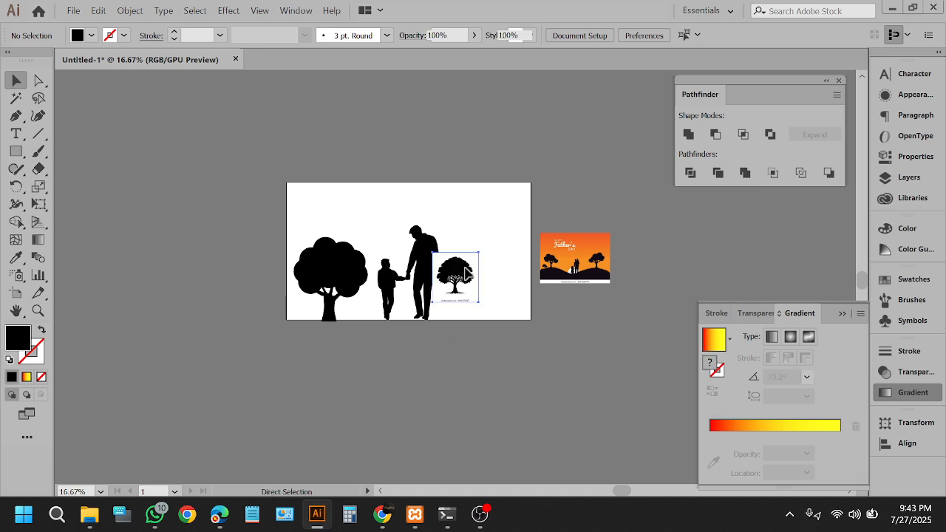
pyautogui.moveTo(466, 274); pyautogui.dragTo(477, 384)
# Step: Image Trace the oak tree picture with the default preset, expand it to paths and ungroup them
pyautogui.scroll(4, 480, 429)
pyautogui.scroll(1, 503, 376)
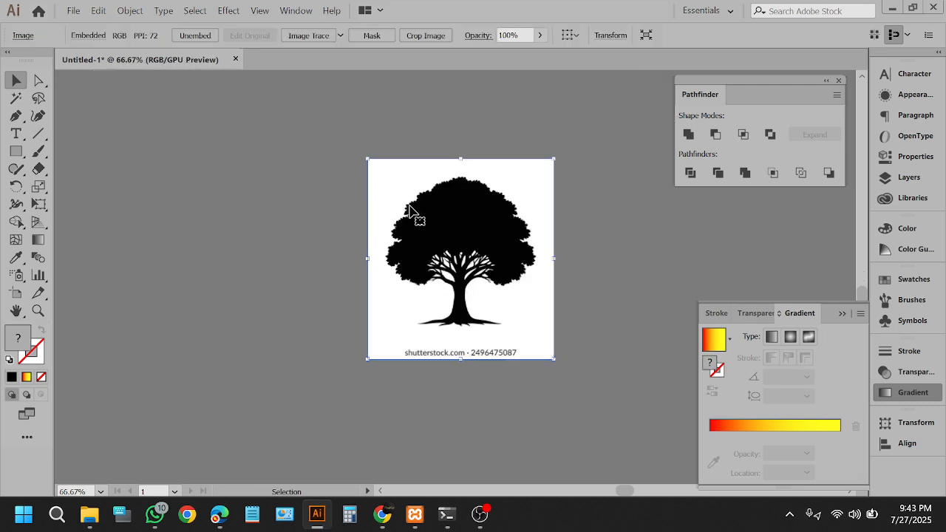
pyautogui.click(315, 35)
pyautogui.click(350, 36)
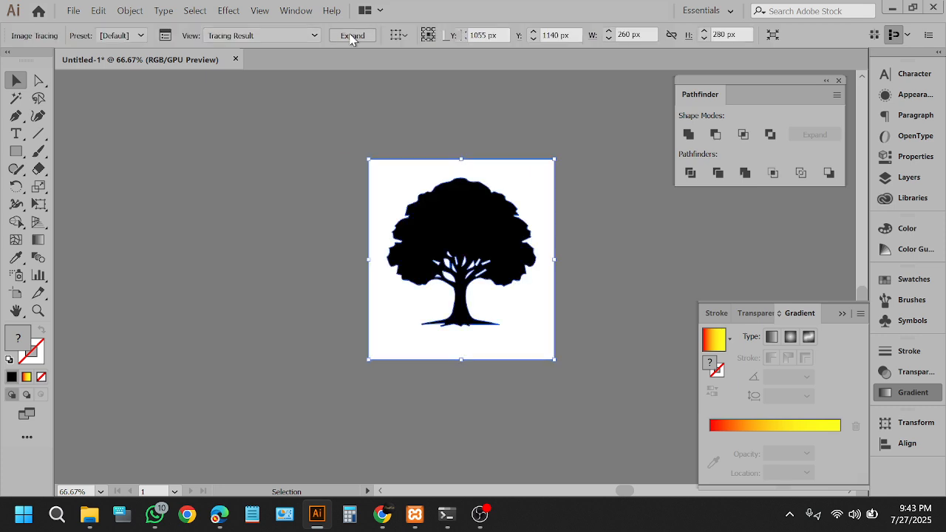
pyautogui.click(286, 291)
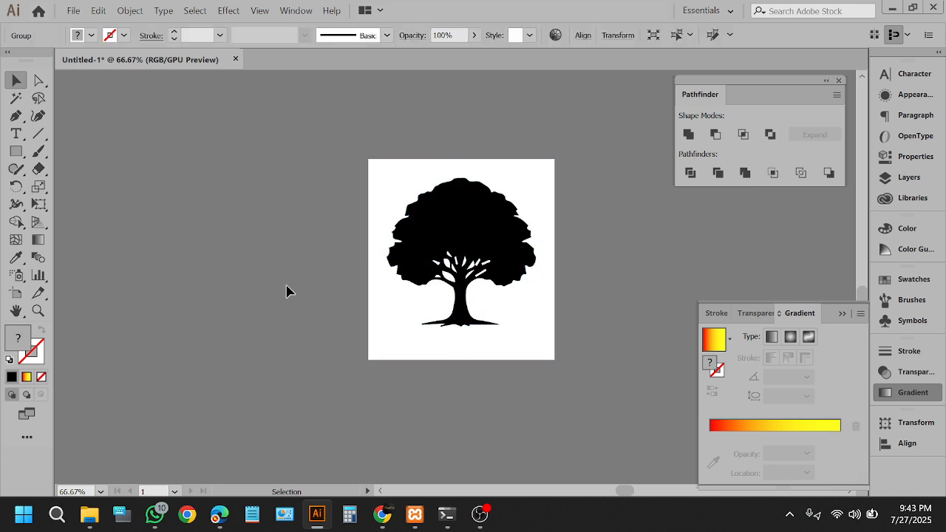
pyautogui.rightClick(468, 232)
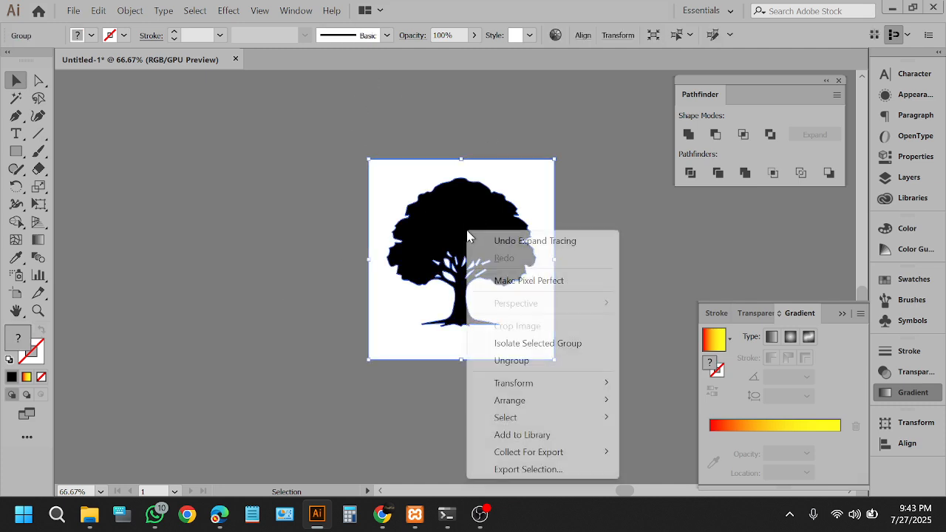
pyautogui.click(554, 366)
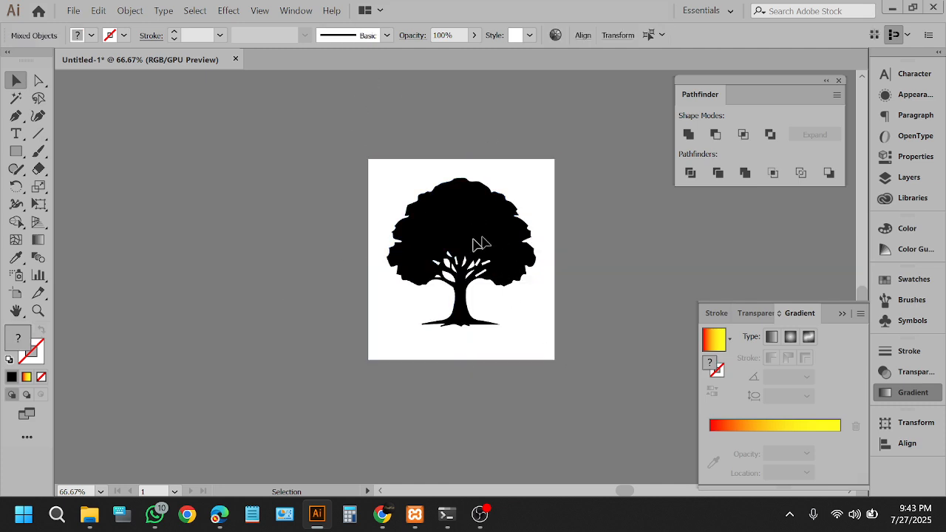
# Step: Pull the black oak tree off its white background and delete all the remaining white shapes
pyautogui.moveTo(473, 238); pyautogui.dragTo(223, 223)
pyautogui.moveTo(342, 184); pyautogui.dragTo(569, 406)
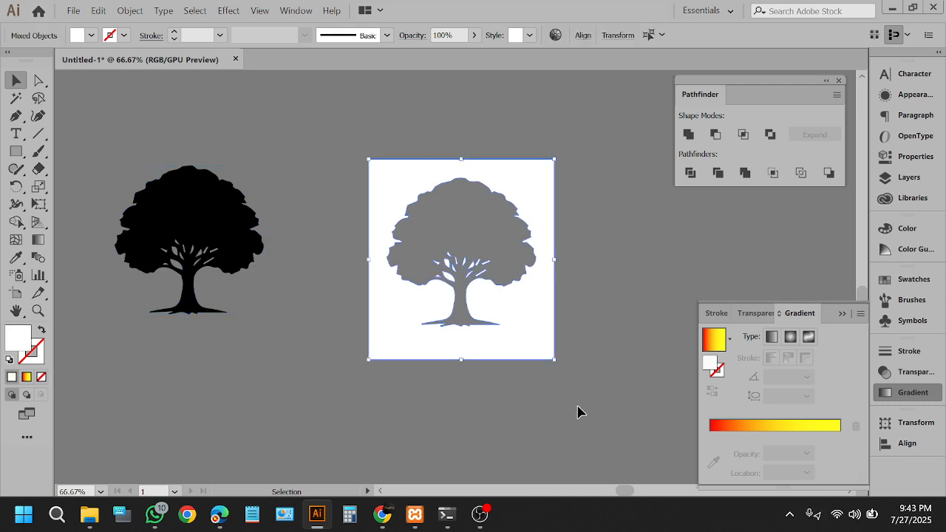
pyautogui.press('Delete')
# Step: Move the small oak tree onto the right part of the artboard, just above its lower edge
pyautogui.scroll(-2, 563, 373)
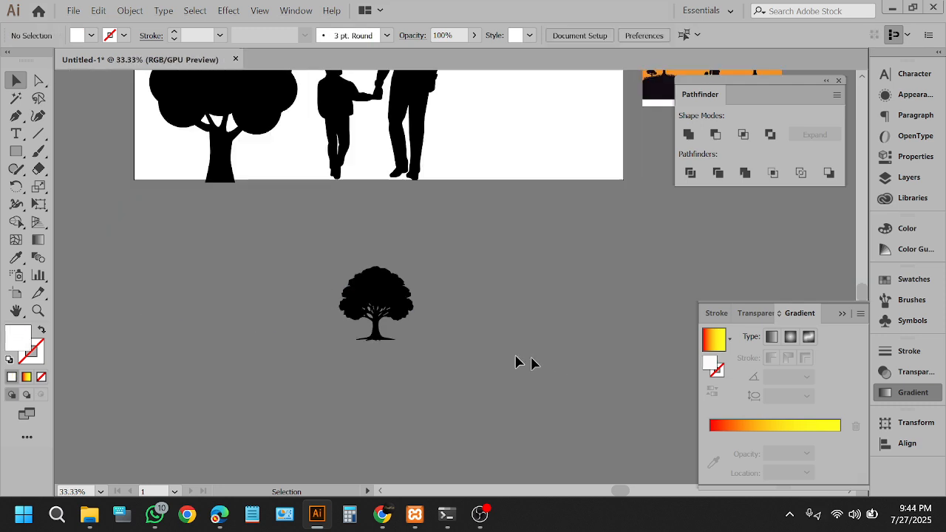
pyautogui.scroll(2, 518, 361)
pyautogui.scroll(-2, 177, 330)
pyautogui.scroll(1, 265, 360)
pyautogui.moveTo(269, 390); pyautogui.dragTo(368, 271)
pyautogui.click(361, 352)
pyautogui.scroll(1, 349, 316)
pyautogui.click(417, 418)
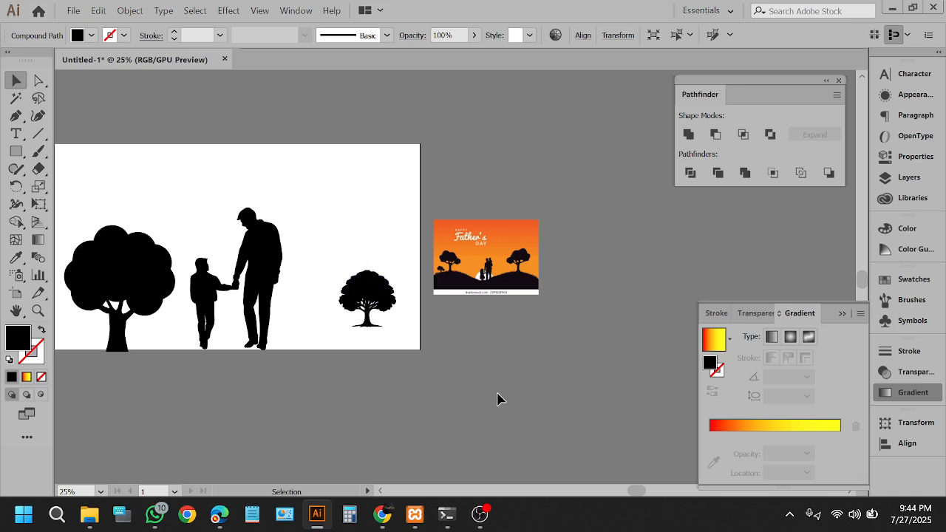
# Step: Shift the rounded tree left so its crown slightly overhangs the artboard's left edge
pyautogui.scroll(-1, 498, 399)
pyautogui.scroll(1, 216, 311)
pyautogui.click(263, 295)
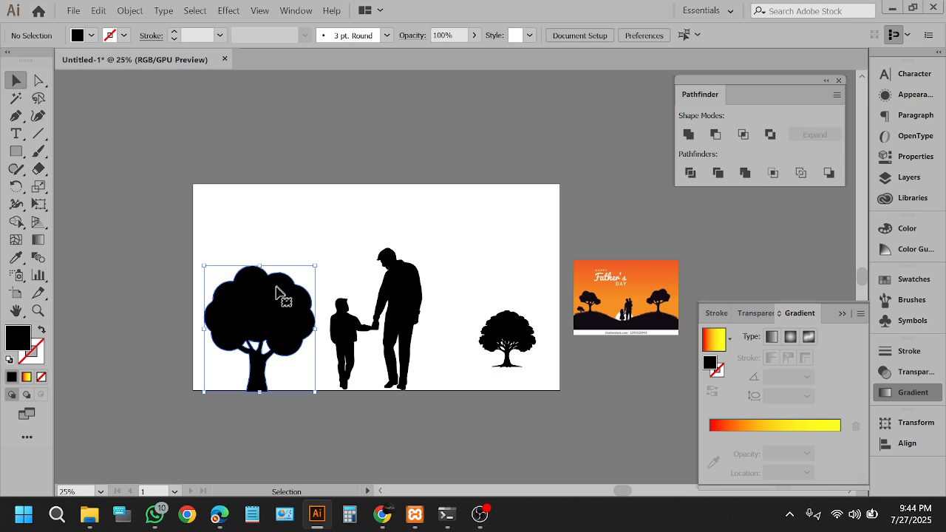
pyautogui.moveTo(269, 334); pyautogui.dragTo(247, 334)
pyautogui.click(292, 442)
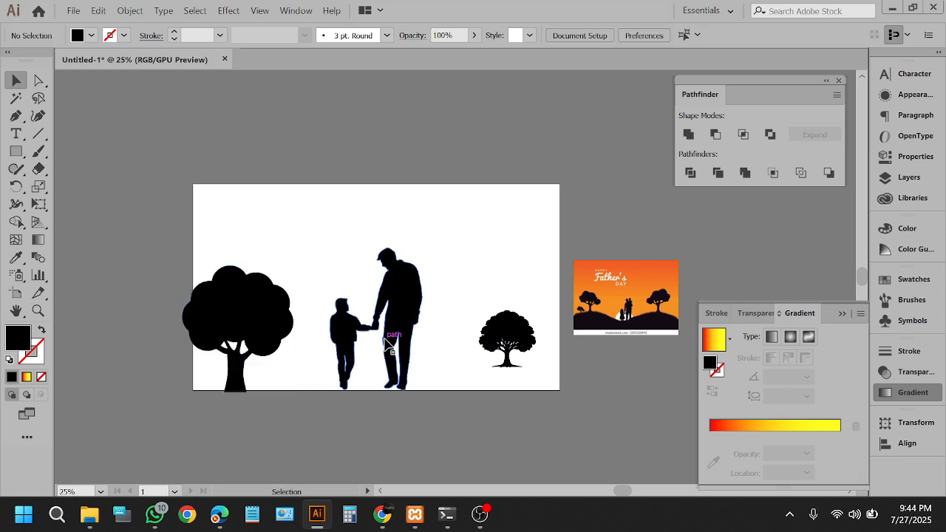
# Step: Enlarge the father-and-son silhouette from its upper edge, keeping its feet on the artboard's lower edge, and shift it slightly right
pyautogui.click(416, 283)
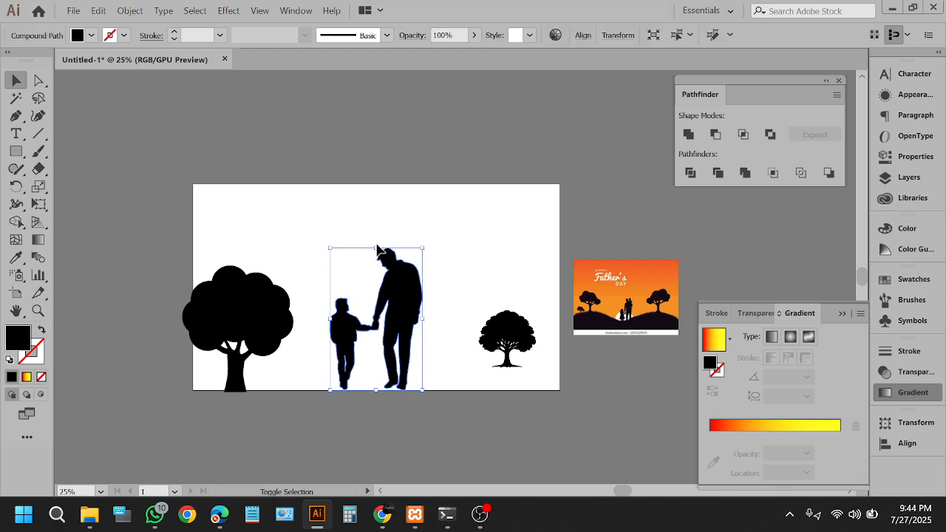
pyautogui.moveTo(376, 250); pyautogui.dragTo(376, 223)
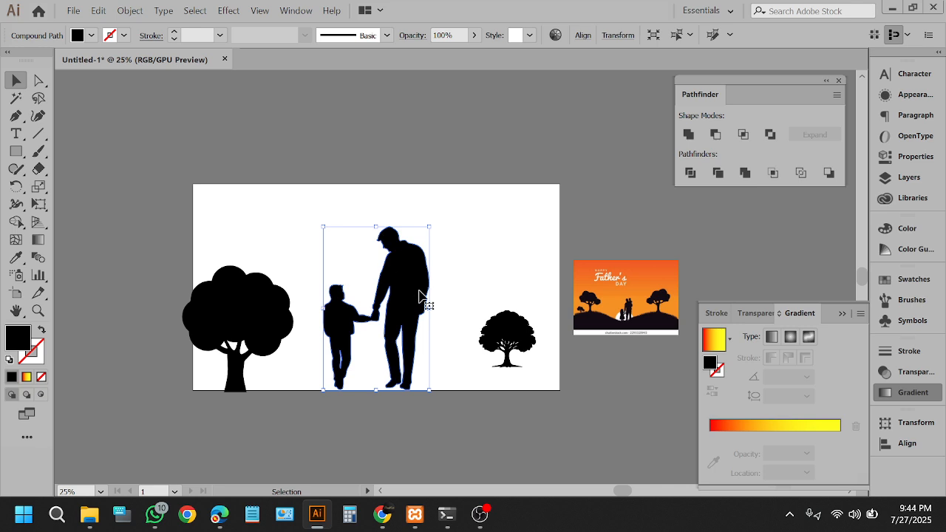
pyautogui.moveTo(422, 296); pyautogui.dragTo(427, 295)
pyautogui.click(470, 445)
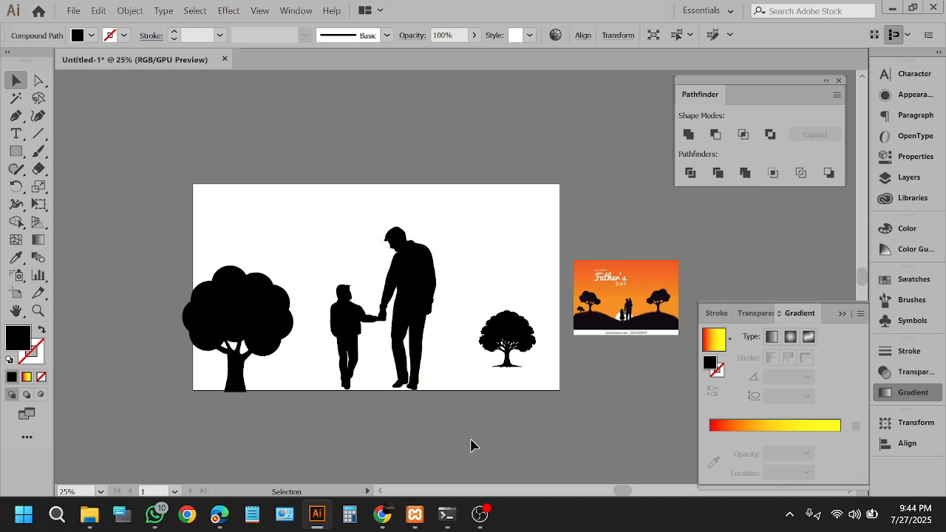
# Step: Draw a rectangle covering the whole artboard and fill it with the red-to-yellow linear gradient
pyautogui.hscroll(3, 473, 432)
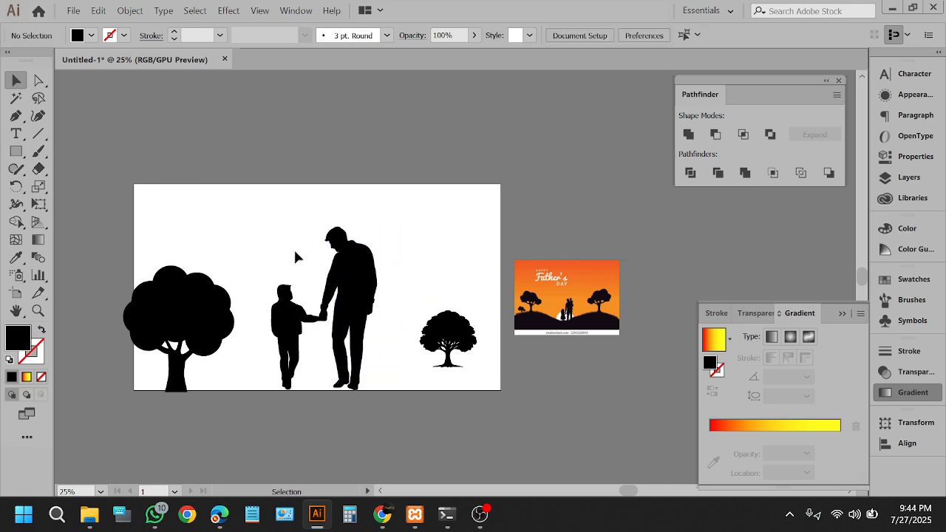
pyautogui.scroll(-1, 299, 248)
pyautogui.hscroll(2, 303, 244)
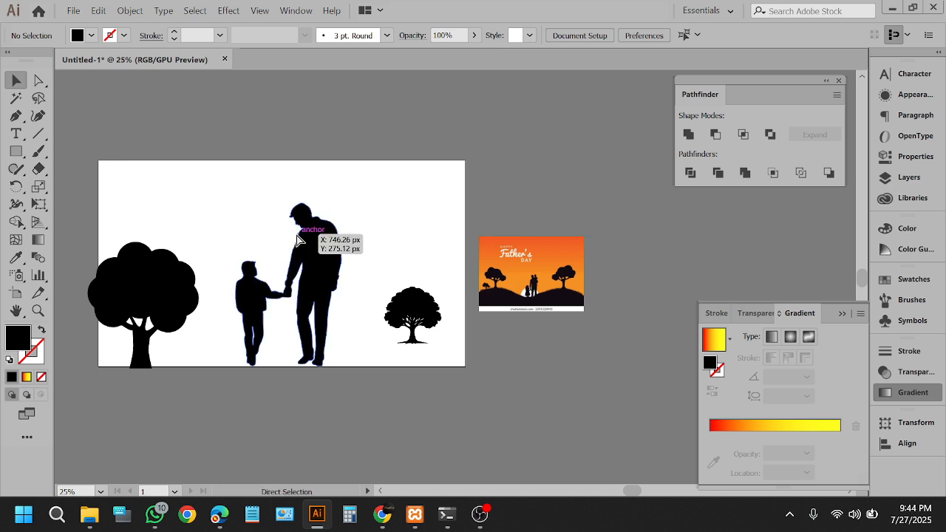
pyautogui.click(16, 152)
pyautogui.moveTo(97, 161); pyautogui.dragTo(464, 368)
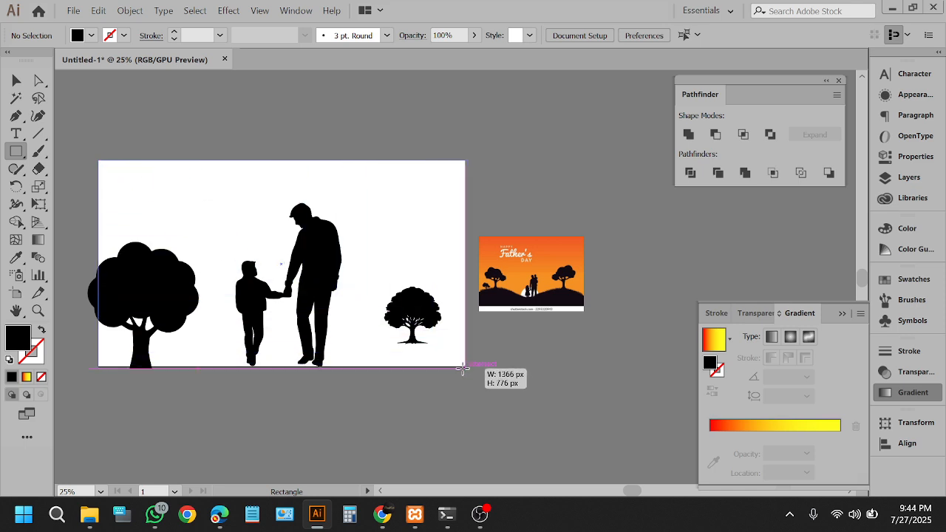
pyautogui.moveTo(464, 368); pyautogui.dragTo(464, 367)
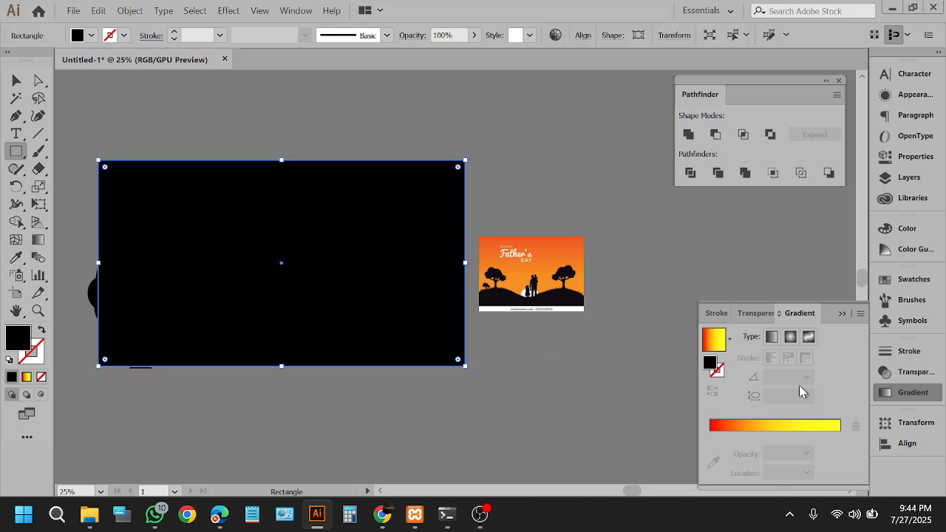
pyautogui.click(785, 428)
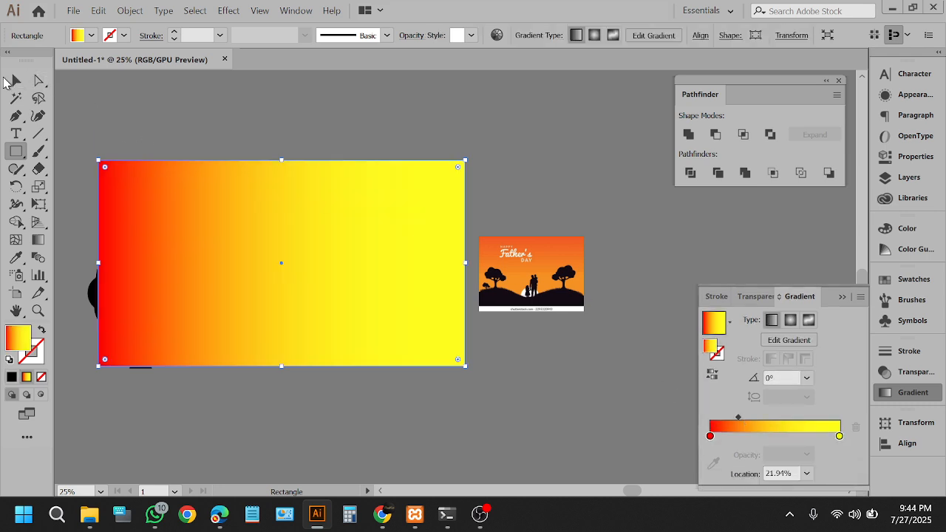
# Step: Send the gradient rectangle to the back, behind the trees and the father-and-son silhouette
pyautogui.click(15, 81)
pyautogui.moveTo(306, 261); pyautogui.dragTo(388, 261)
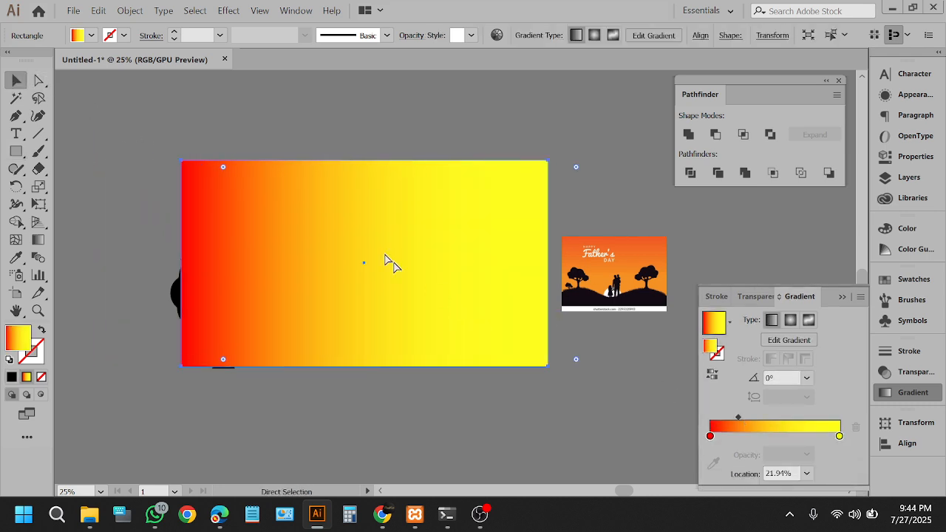
pyautogui.click(266, 122)
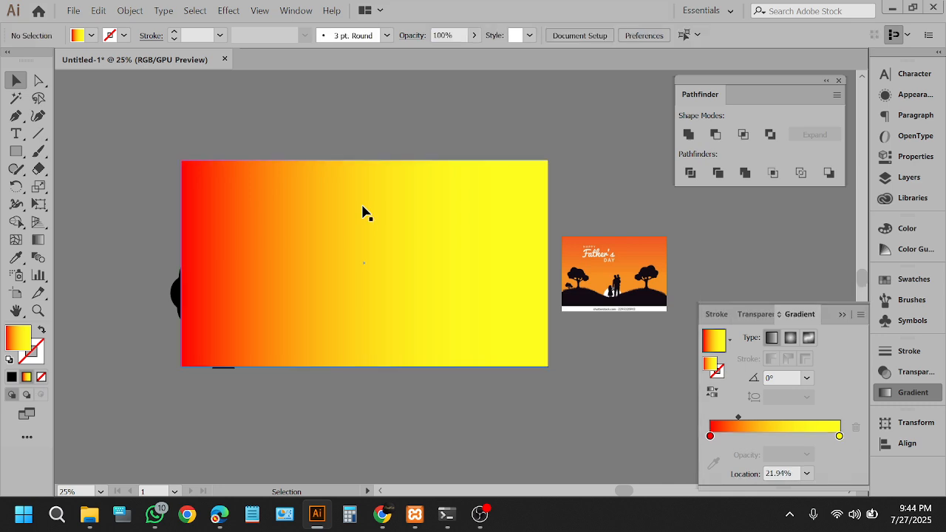
pyautogui.click(363, 212)
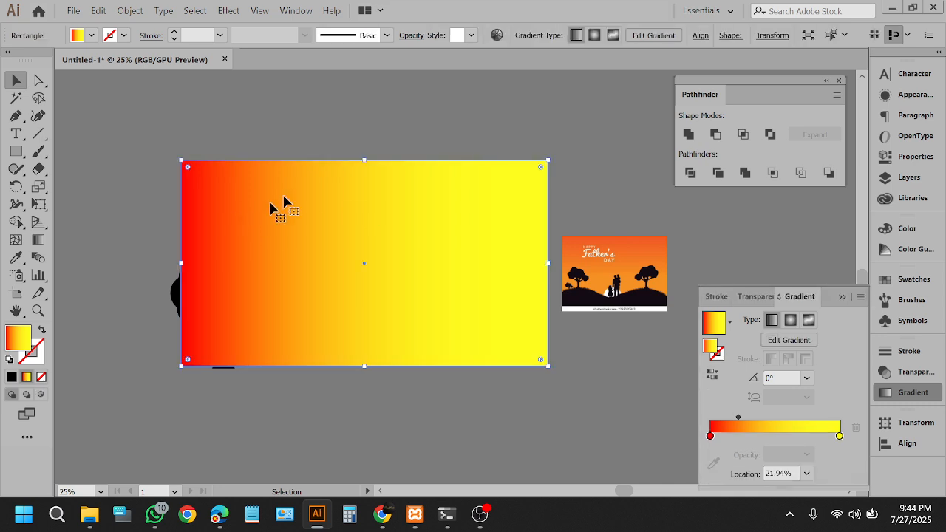
pyautogui.rightClick(410, 183)
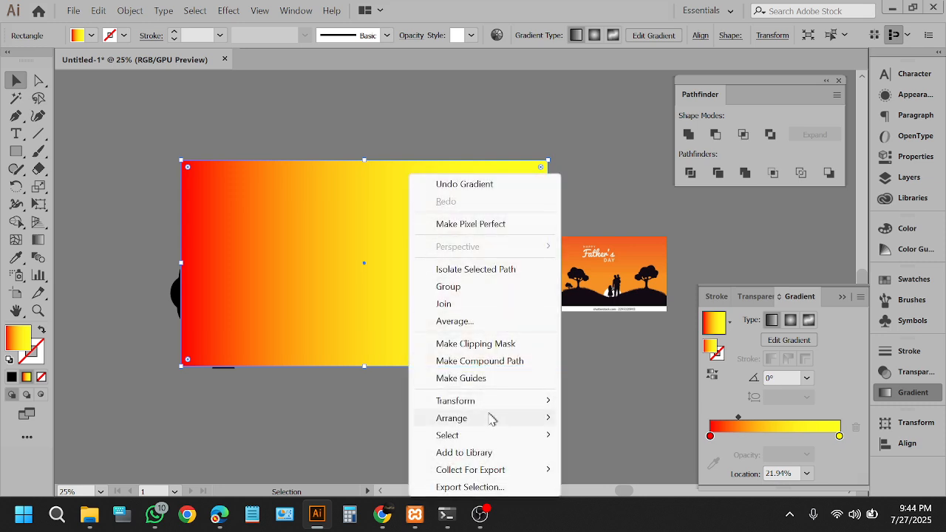
pyautogui.moveTo(491, 419)
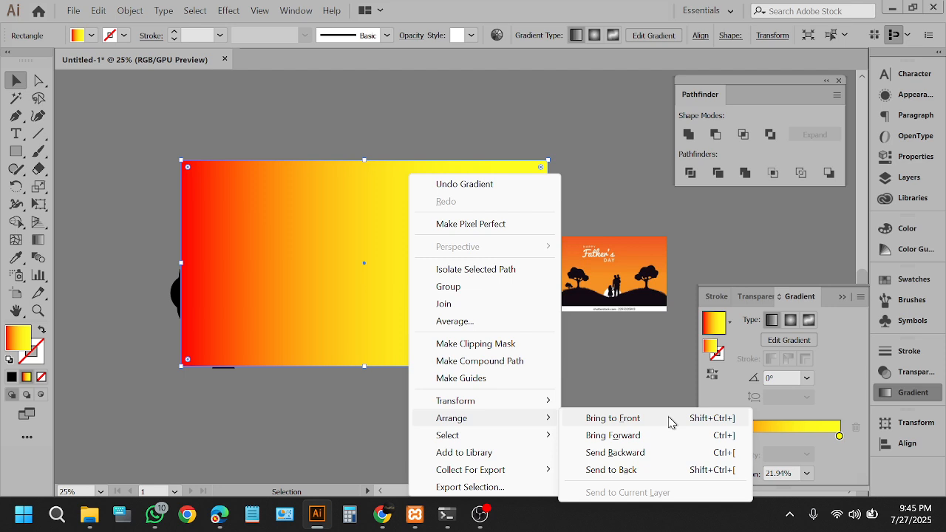
pyautogui.click(623, 477)
pyautogui.click(461, 458)
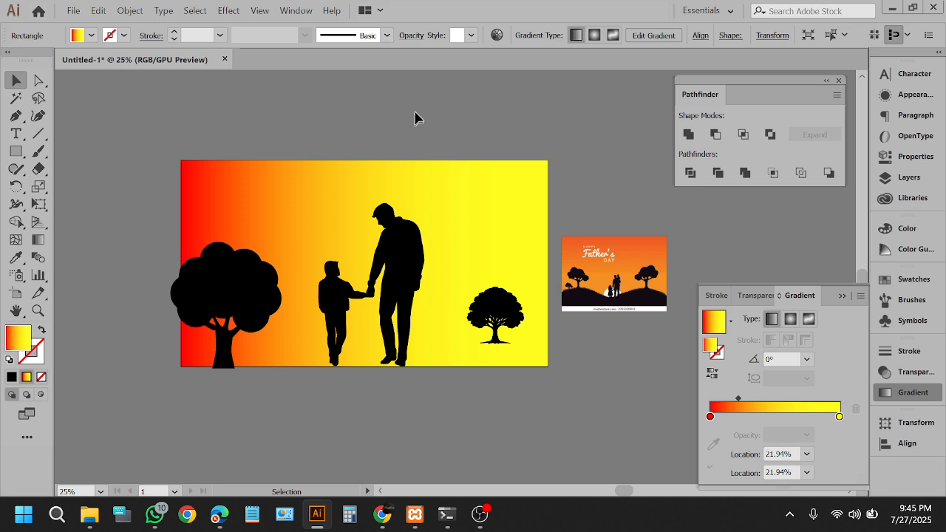
# Step: Redraw the background rectangle's gradient diagonally from above its upper edge to well below it, at about -60.9°
pyautogui.click(438, 164)
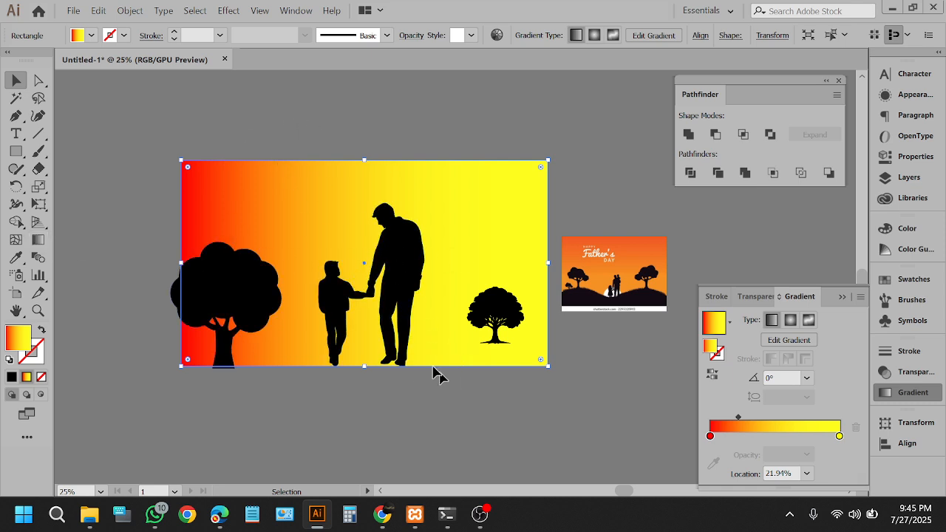
pyautogui.scroll(-1, 306, 164)
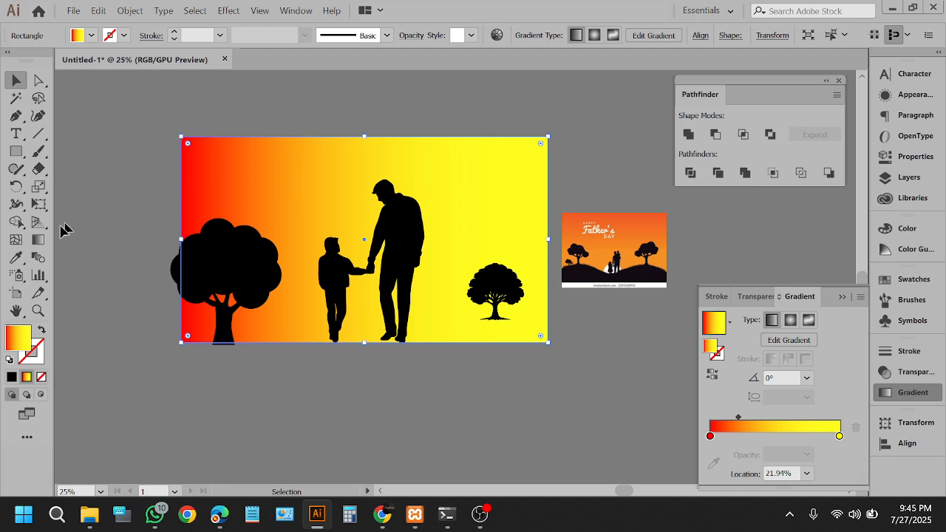
pyautogui.press('g')
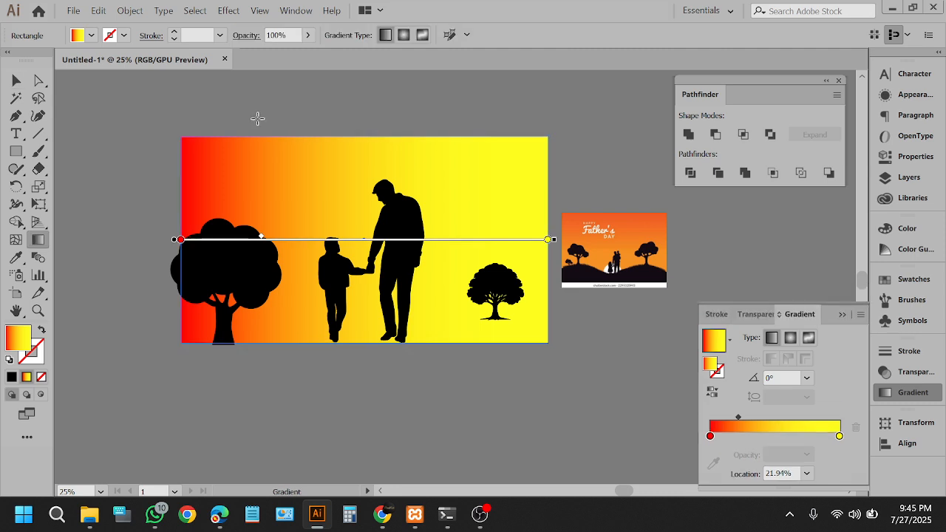
pyautogui.moveTo(261, 115)
pyautogui.mouseDown()
pyautogui.moveTo(416, 376)
pyautogui.moveTo(532, 481)
pyautogui.moveTo(508, 401)
pyautogui.moveTo(510, 428)
pyautogui.mouseUp()
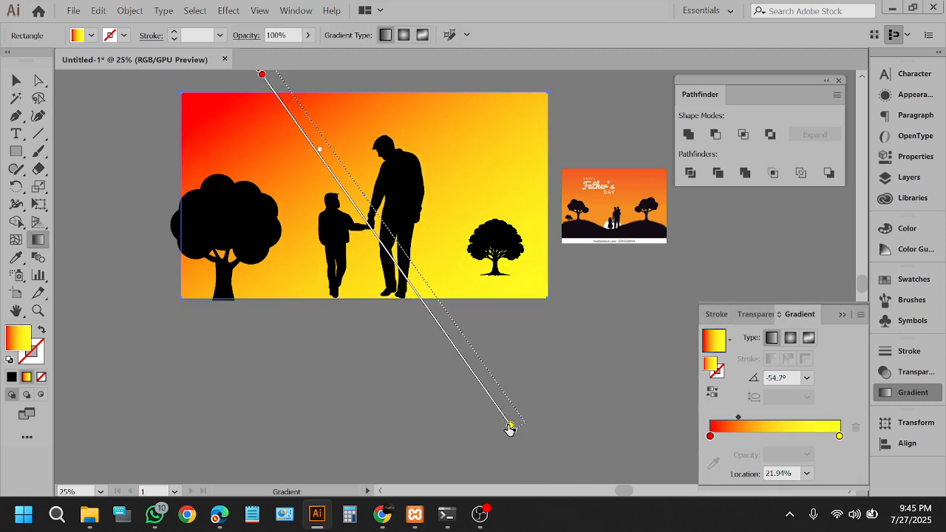
pyautogui.scroll(1, 406, 143)
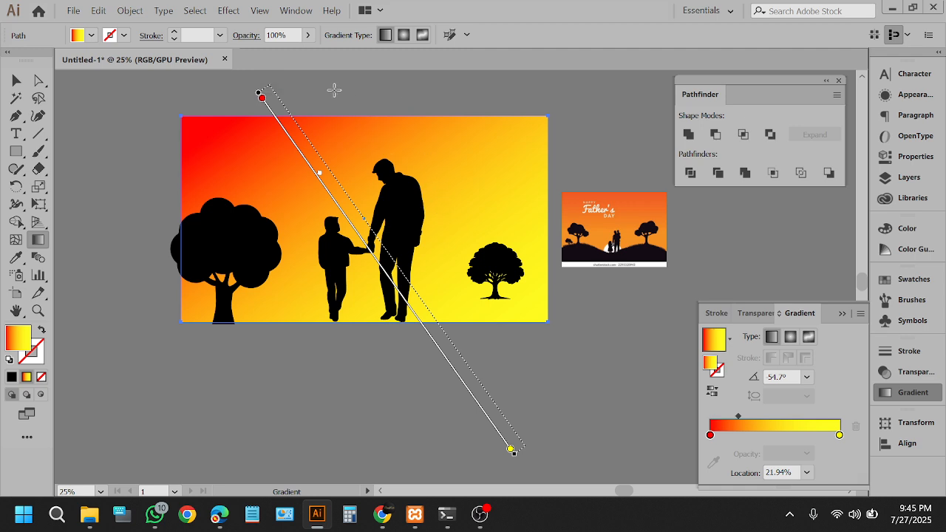
pyautogui.scroll(1, 363, 207)
pyautogui.scroll(-1, 365, 246)
pyautogui.moveTo(223, 89); pyautogui.dragTo(477, 402)
pyautogui.moveTo(273, 98); pyautogui.dragTo(513, 441)
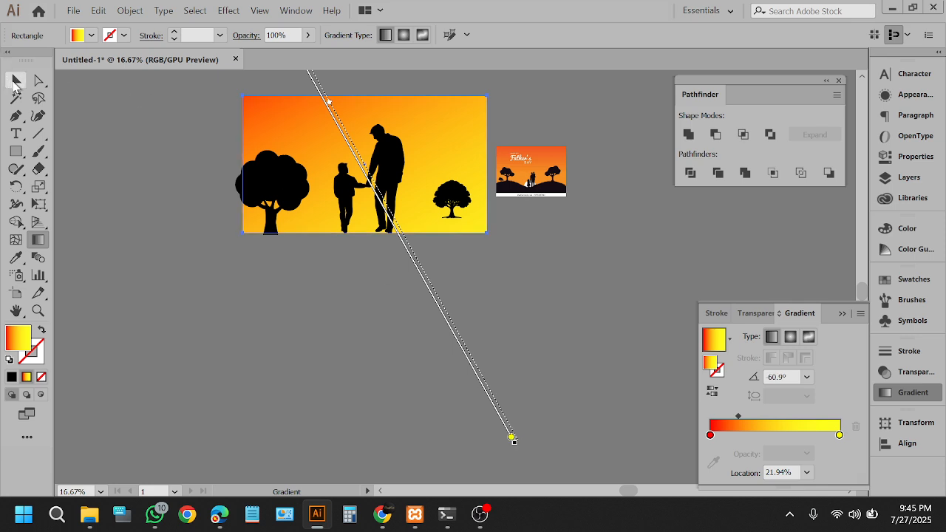
pyautogui.click(16, 82)
# Step: Draw a gradient-filled circle as the sun and place it over the child's head, just left of the father
pyautogui.scroll(5, 317, 120)
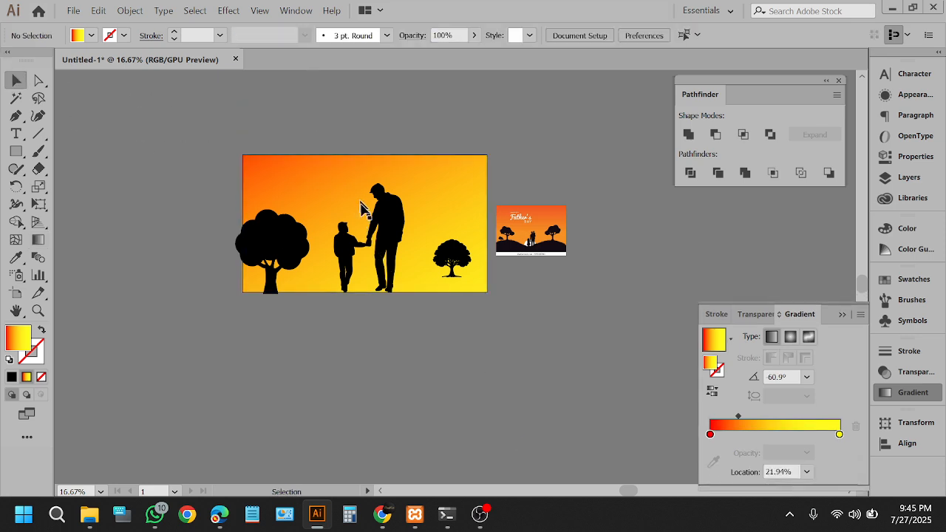
pyautogui.scroll(1, 362, 206)
pyautogui.scroll(2, 264, 232)
pyautogui.scroll(1, 334, 136)
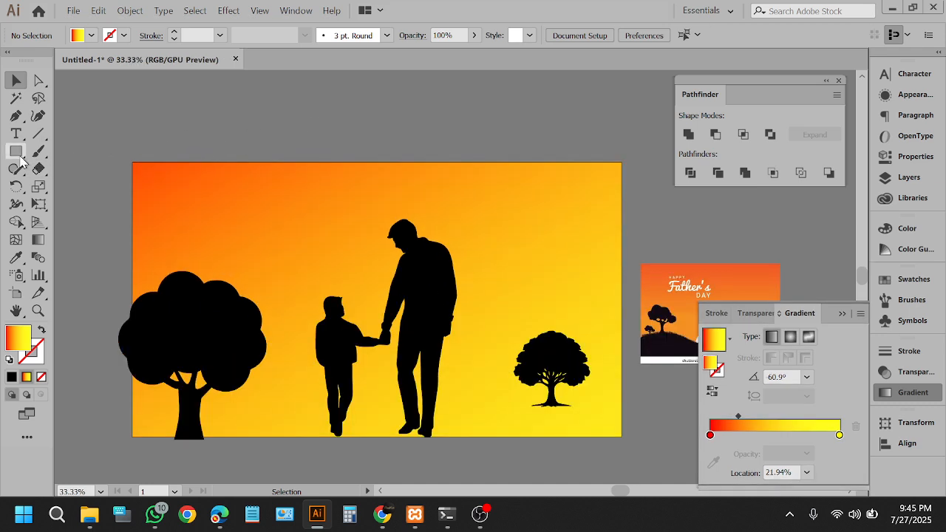
pyautogui.moveTo(21, 158); pyautogui.dragTo(74, 185)
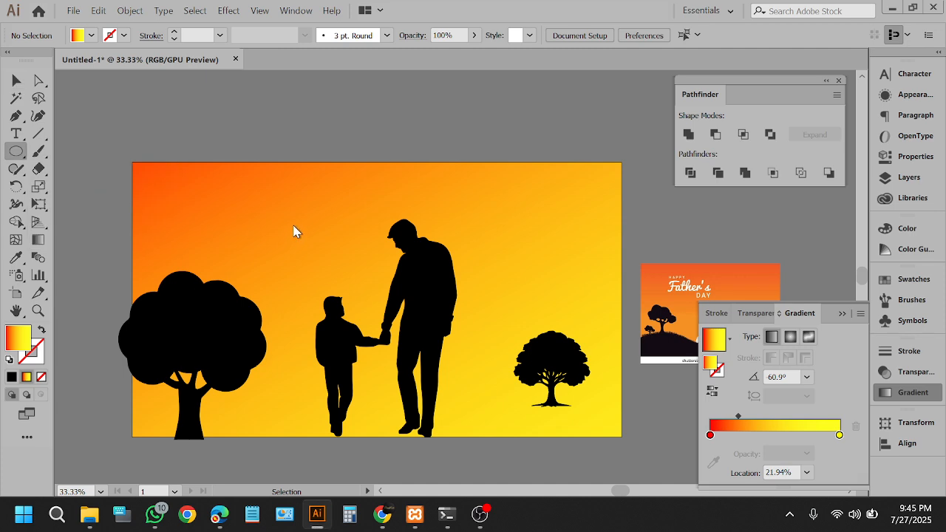
pyautogui.moveTo(307, 247); pyautogui.dragTo(368, 345)
pyautogui.press('v')
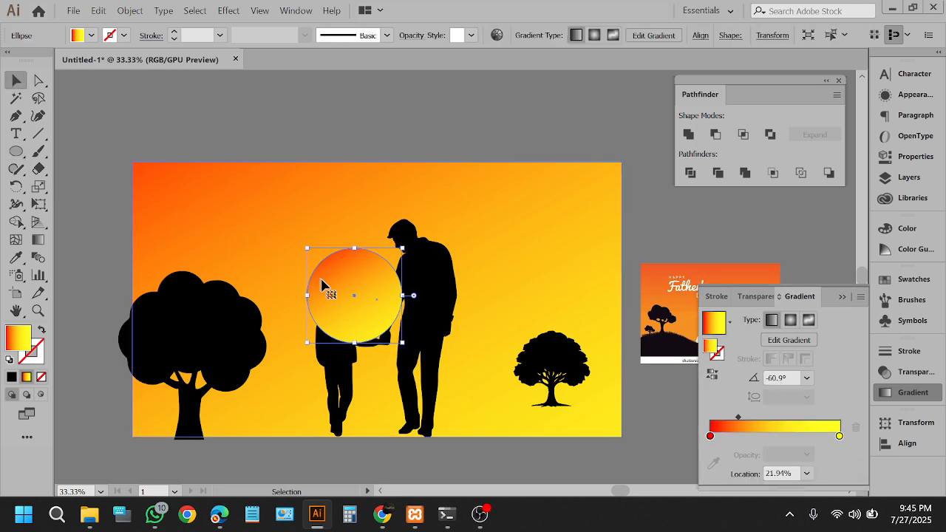
pyautogui.moveTo(349, 295); pyautogui.dragTo(337, 291)
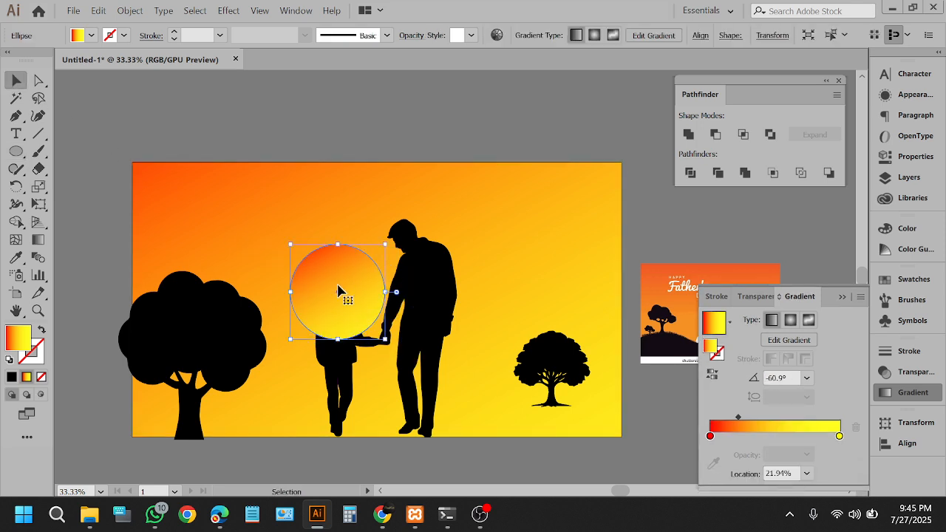
# Step: Redraw the sun circle's gradient diagonally from above its upper edge to the father's feet, at about -60.8°
pyautogui.click(39, 241)
pyautogui.moveTo(321, 226); pyautogui.dragTo(432, 426)
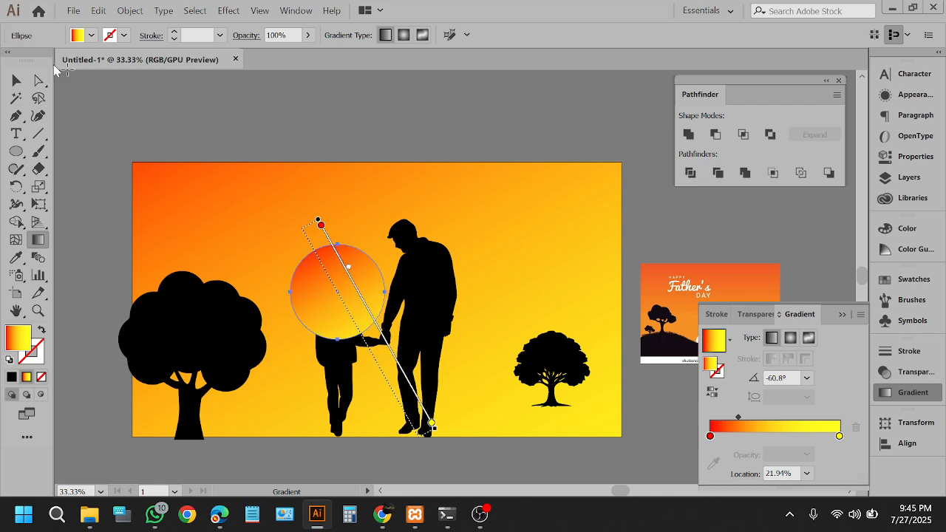
pyautogui.click(18, 83)
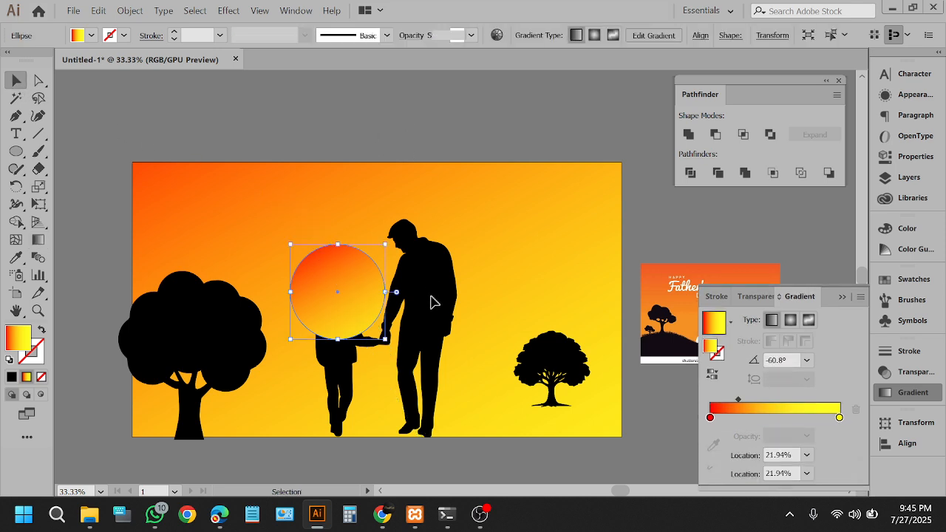
# Step: Try to put the sun circle behind the child by sending it backward and to the back, and undo the send to back
pyautogui.hotkey('ctrl', '[')
pyautogui.click(348, 82)
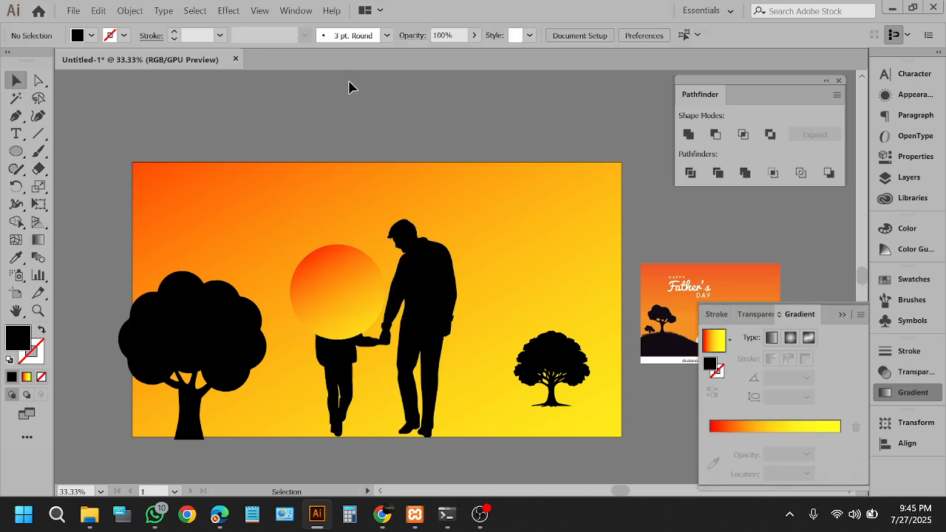
pyautogui.click(343, 268)
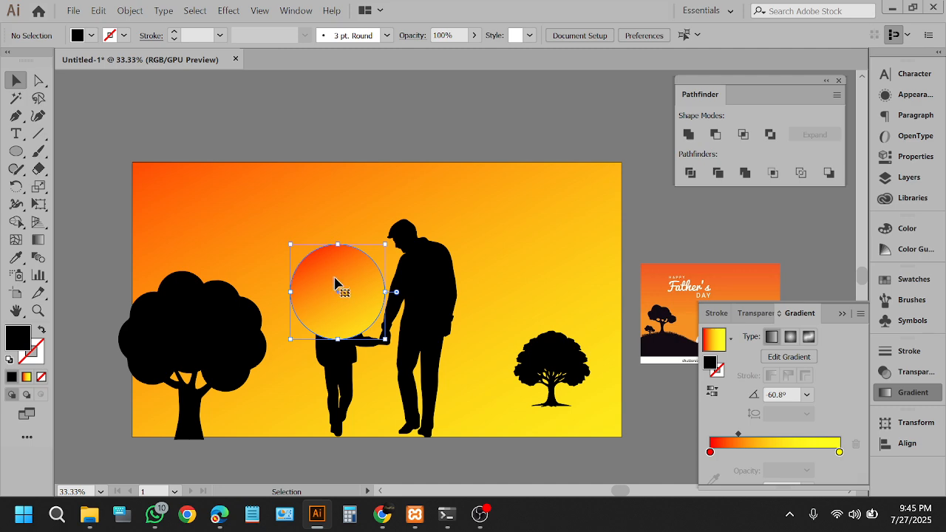
pyautogui.rightClick(335, 284)
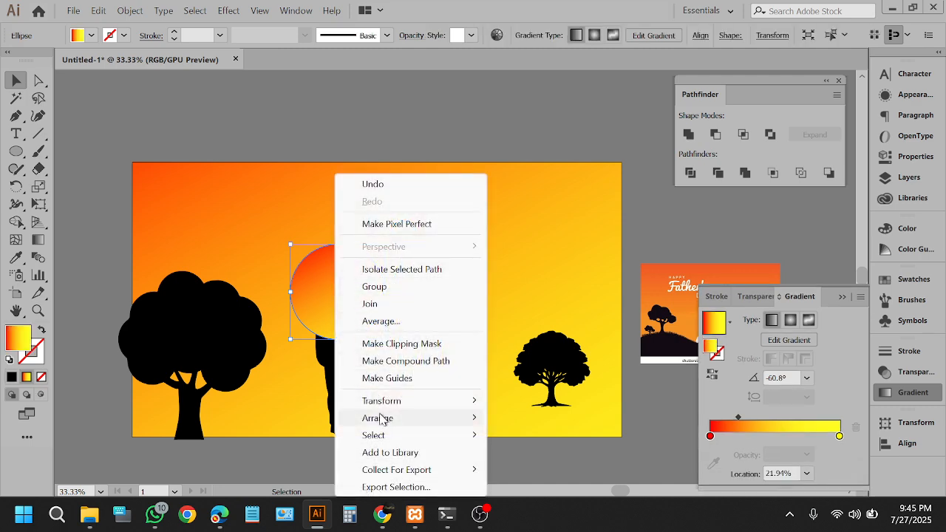
pyautogui.click(510, 469)
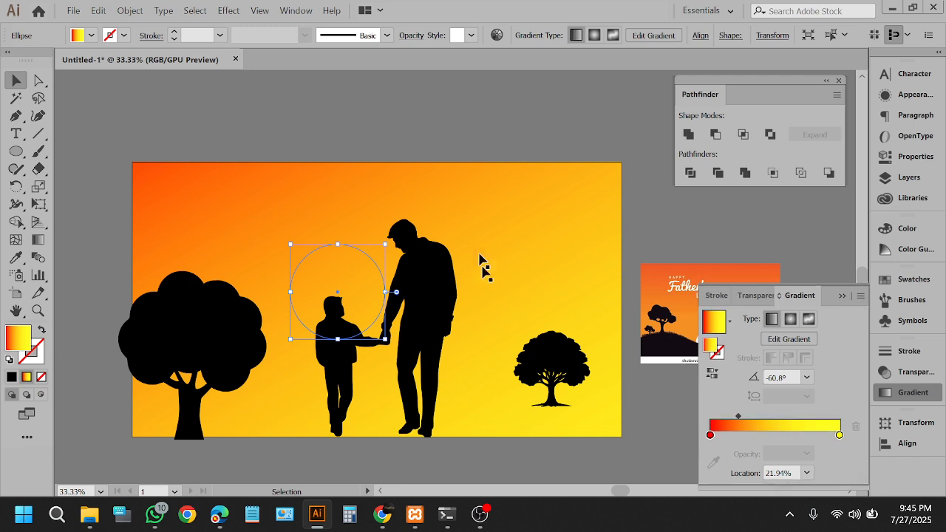
pyautogui.click(482, 138)
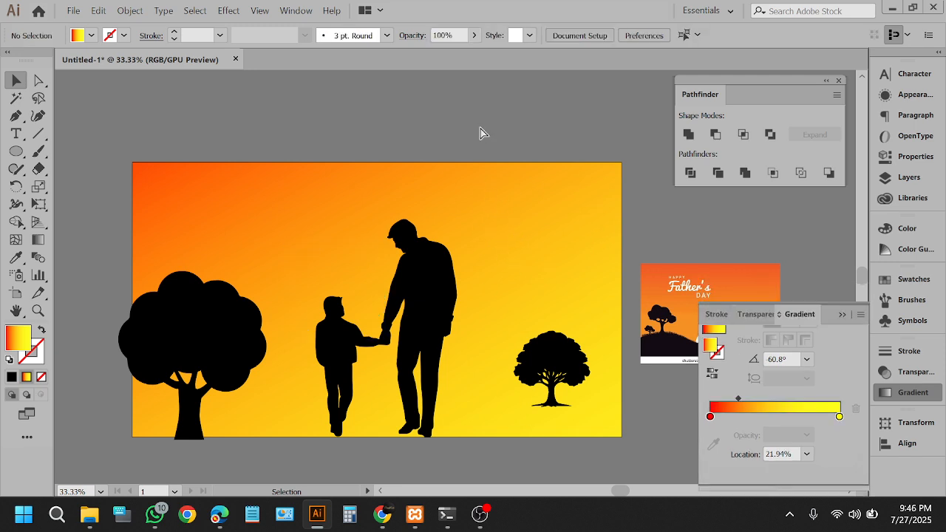
pyautogui.hotkey('ctrl', 'z')
# Step: Bring the father-and-son silhouette to the front, above the sun circle
pyautogui.click(436, 309)
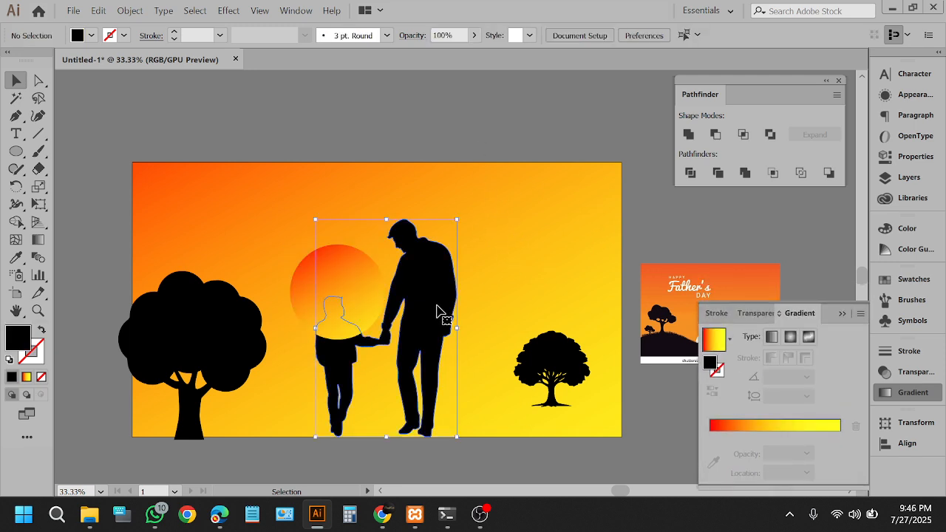
pyautogui.rightClick(436, 309)
pyautogui.moveTo(560, 230)
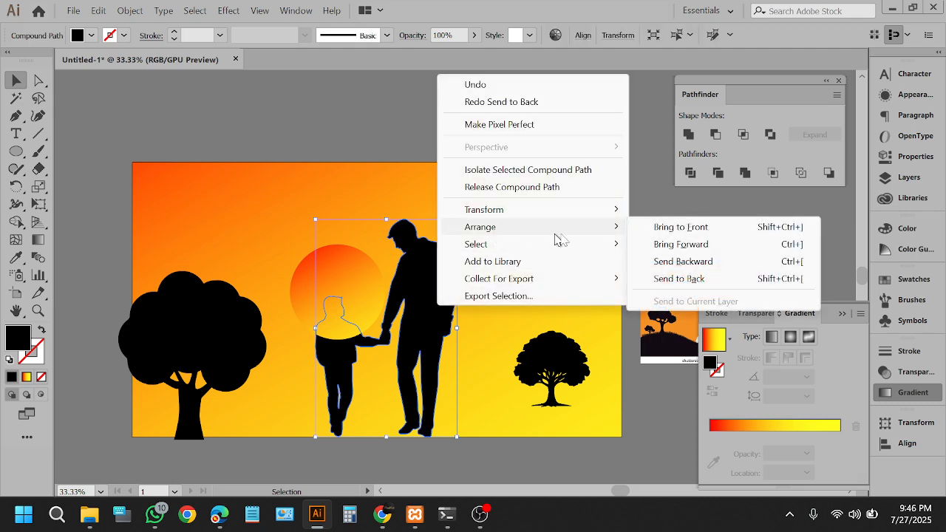
pyautogui.click(680, 227)
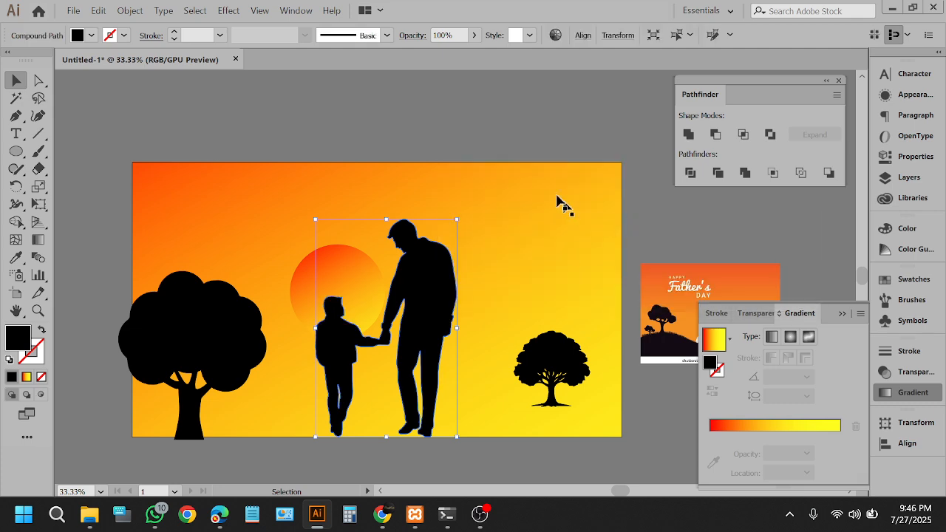
# Step: Move the sun circle slightly up and to the right, partly behind the father and above the child
pyautogui.click(546, 126)
pyautogui.moveTo(379, 272)
pyautogui.mouseDown()
pyautogui.moveTo(391, 279)
pyautogui.moveTo(392, 303)
pyautogui.moveTo(387, 271)
pyautogui.moveTo(371, 275)
pyautogui.mouseUp()
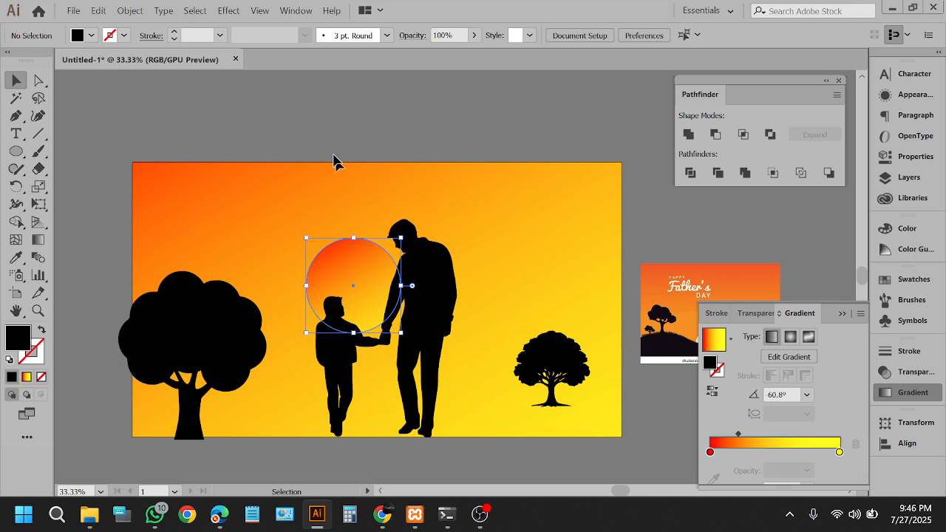
pyautogui.click(330, 134)
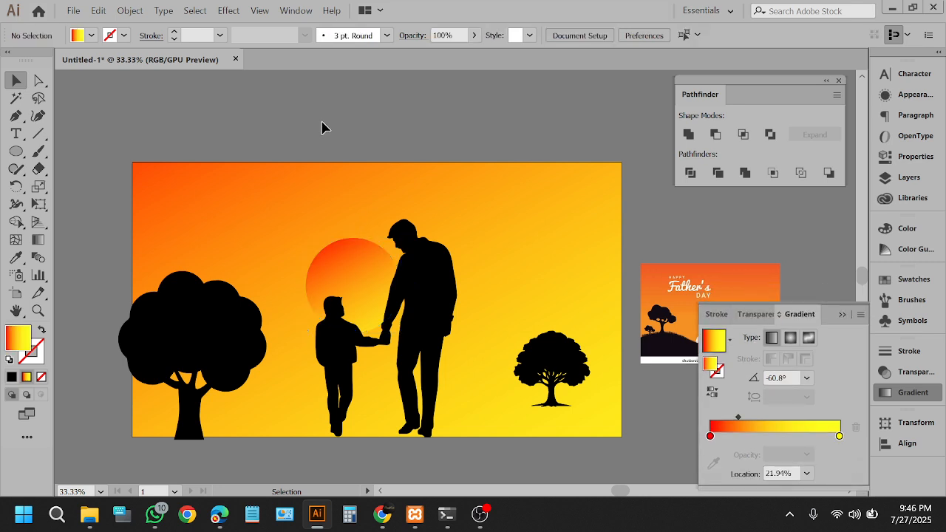
# Step: Draw a closed, wavy hill shape with the Pen tool across the lower part of the artboard, extending past its side and lower edges
pyautogui.scroll(-3, 321, 127)
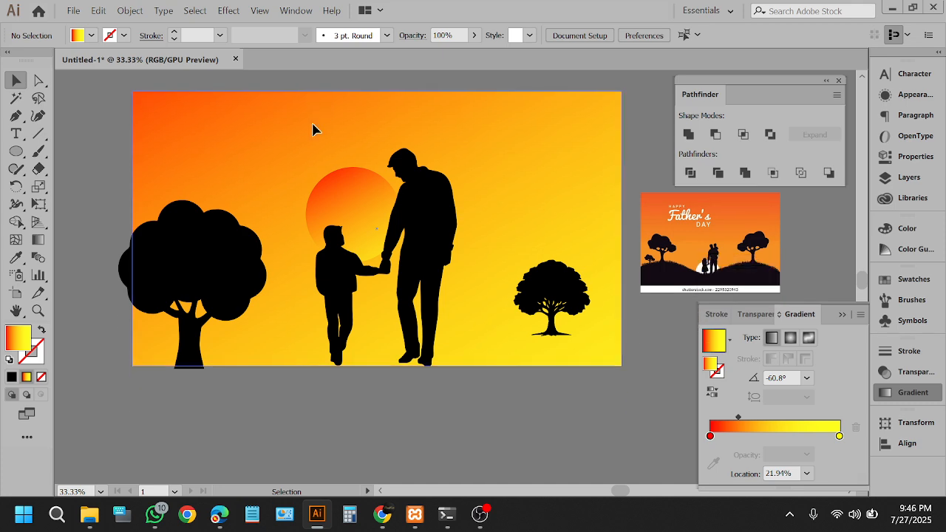
pyautogui.keyDown('alt'); pyautogui.scroll(-1, 275, 142); pyautogui.keyUp('alt')
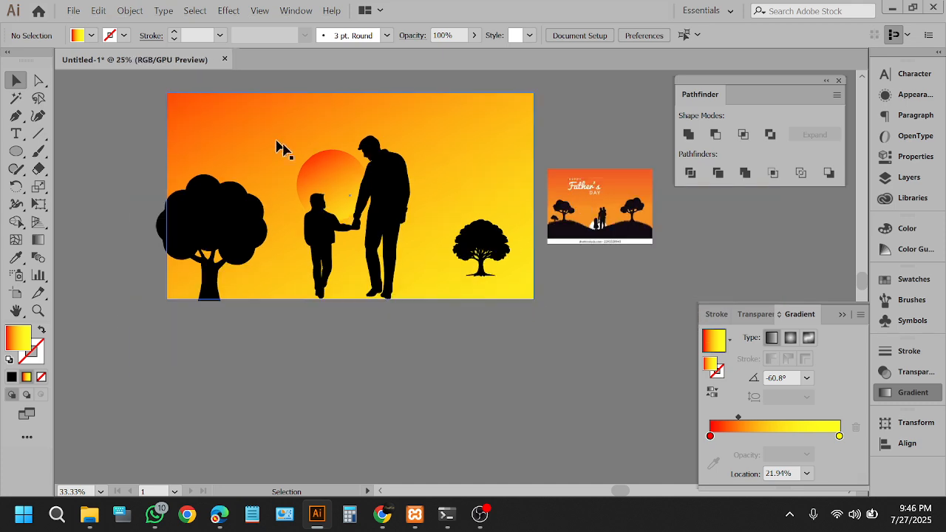
pyautogui.scroll(2, 336, 171)
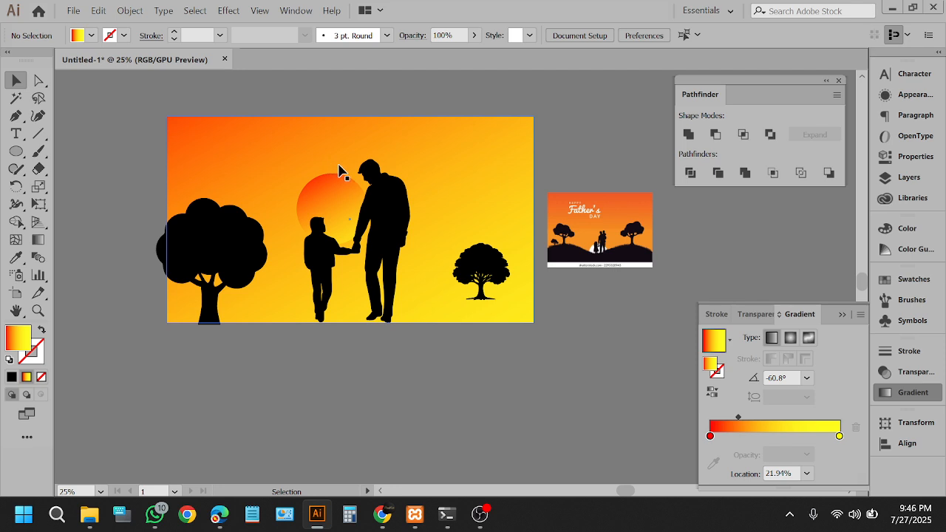
pyautogui.click(15, 115)
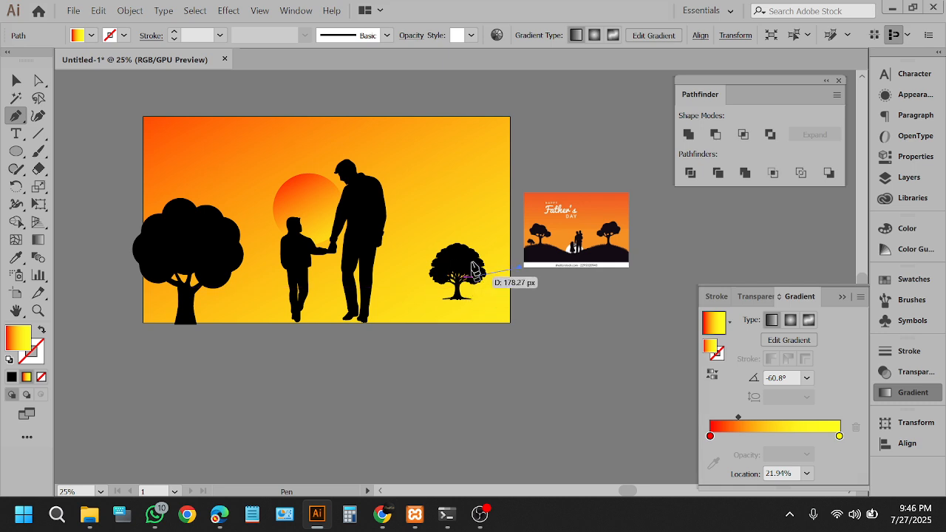
pyautogui.moveTo(453, 220); pyautogui.dragTo(432, 238)
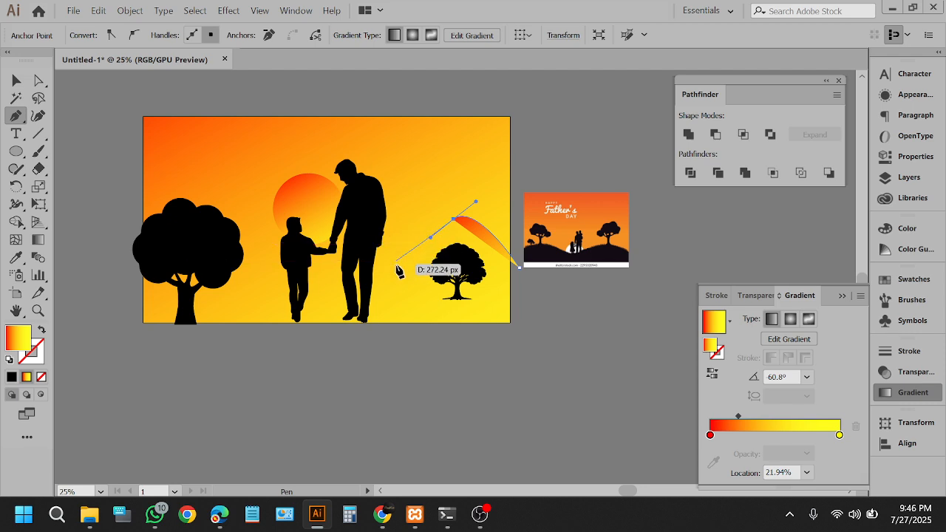
pyautogui.moveTo(386, 260); pyautogui.dragTo(379, 274)
pyautogui.moveTo(320, 236); pyautogui.dragTo(236, 266)
pyautogui.moveTo(143, 275); pyautogui.dragTo(136, 305)
pyautogui.click(133, 336)
pyautogui.click(349, 361)
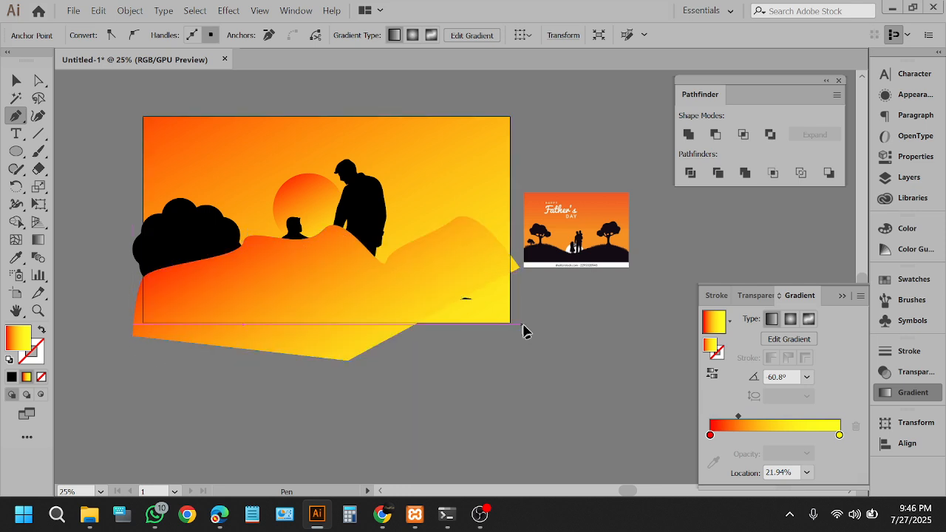
pyautogui.click(521, 324)
pyautogui.click(521, 273)
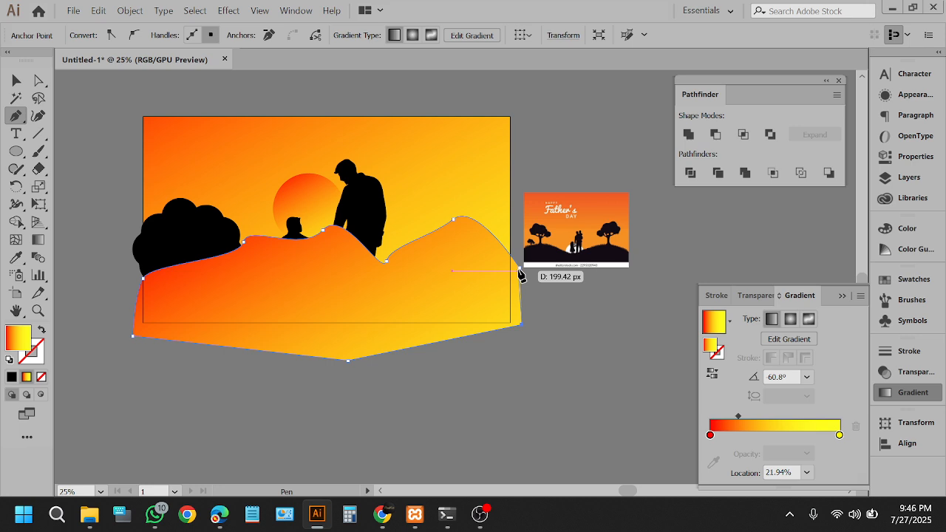
pyautogui.moveTo(521, 275); pyautogui.dragTo(523, 275)
pyautogui.click(17, 82)
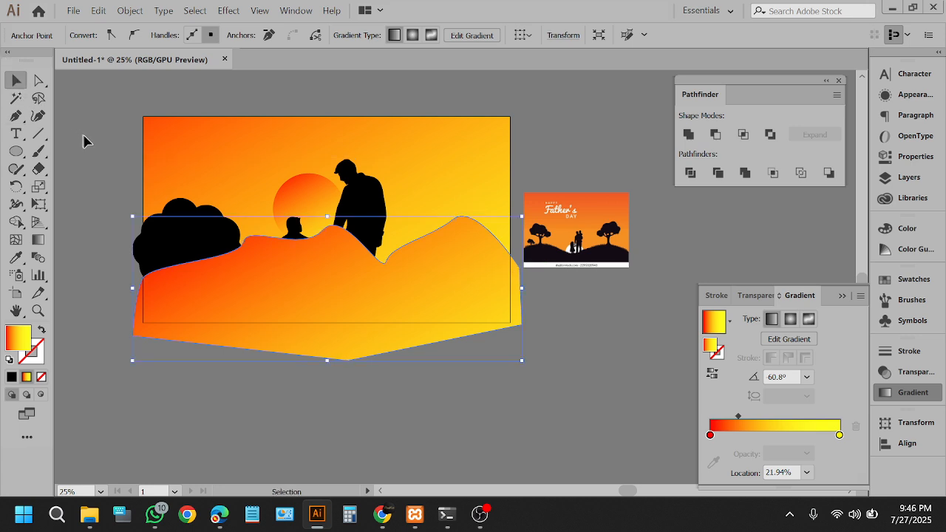
pyautogui.click(84, 141)
# Step: Move the gradient sky rectangle off the artboard, to its left side
pyautogui.rightClick(337, 273)
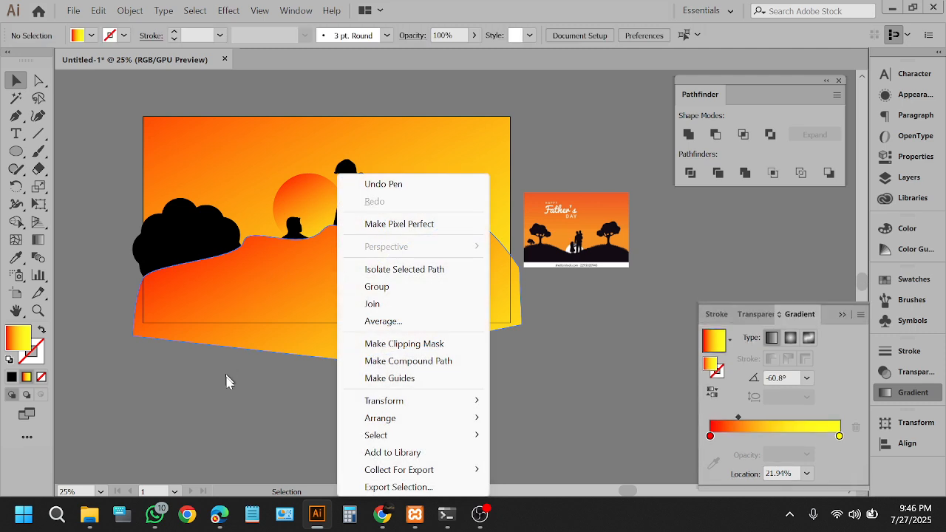
pyautogui.click(229, 380)
pyautogui.scroll(-1, 493, 156)
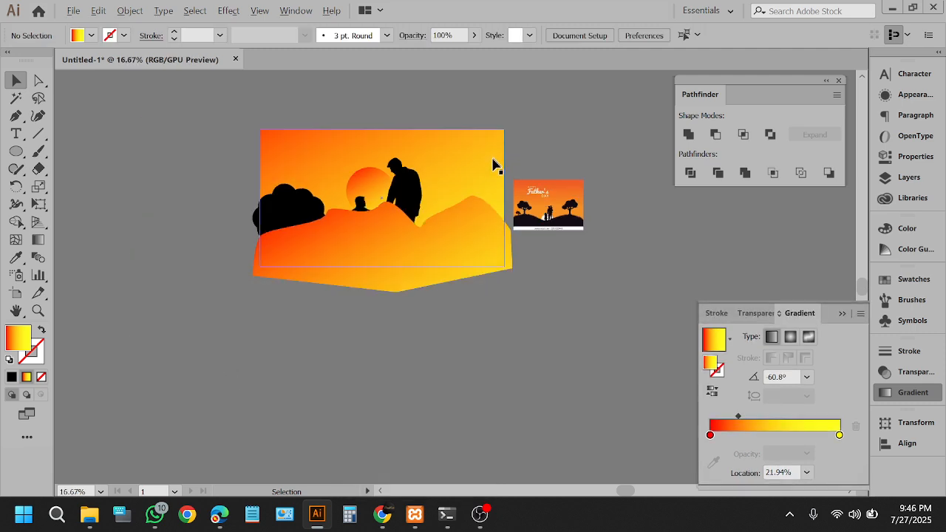
pyautogui.moveTo(494, 160); pyautogui.dragTo(208, 184)
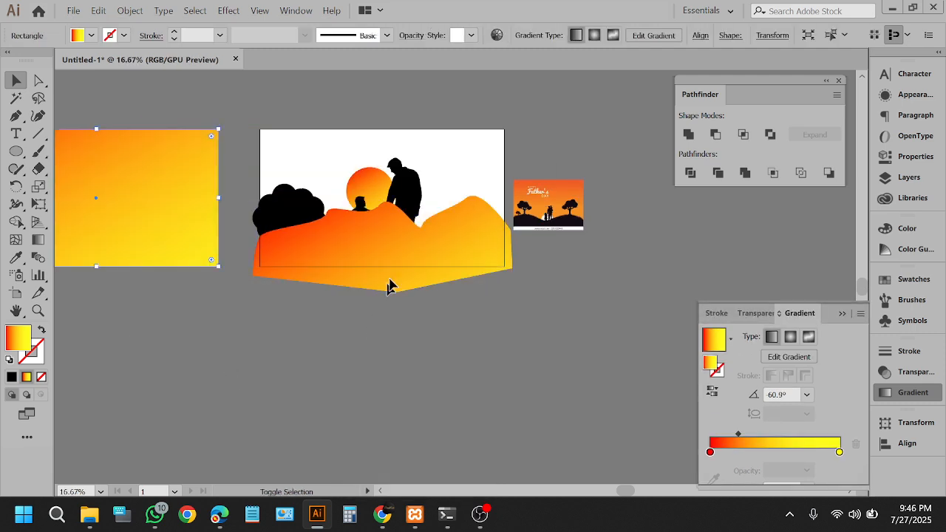
# Step: Send the hill shape to the back, behind the trees, the figures and the sun
pyautogui.scroll(2, 463, 229)
pyautogui.click(463, 229)
pyautogui.rightClick(465, 229)
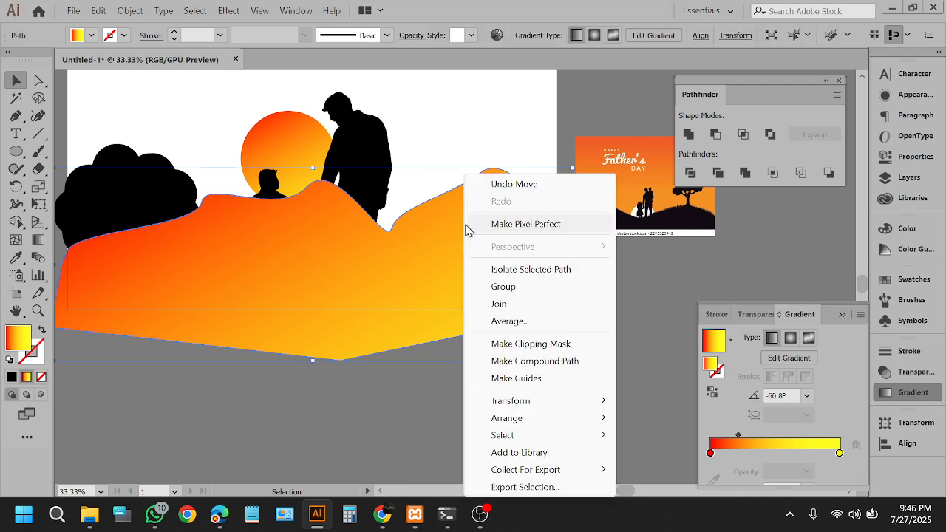
pyautogui.moveTo(517, 418)
pyautogui.click(667, 470)
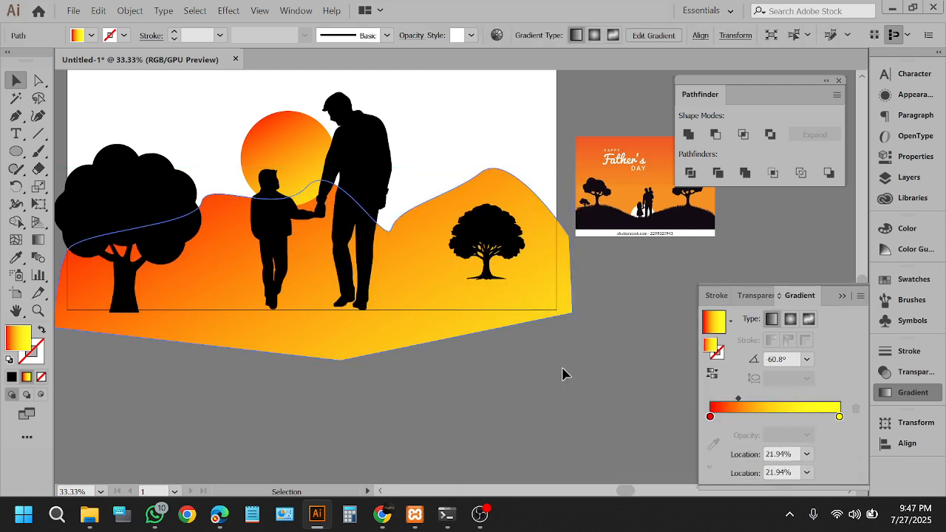
# Step: Fill the hill shape with black and move it down and to the right, under the figures' feet and the small tree
pyautogui.scroll(1, 575, 380)
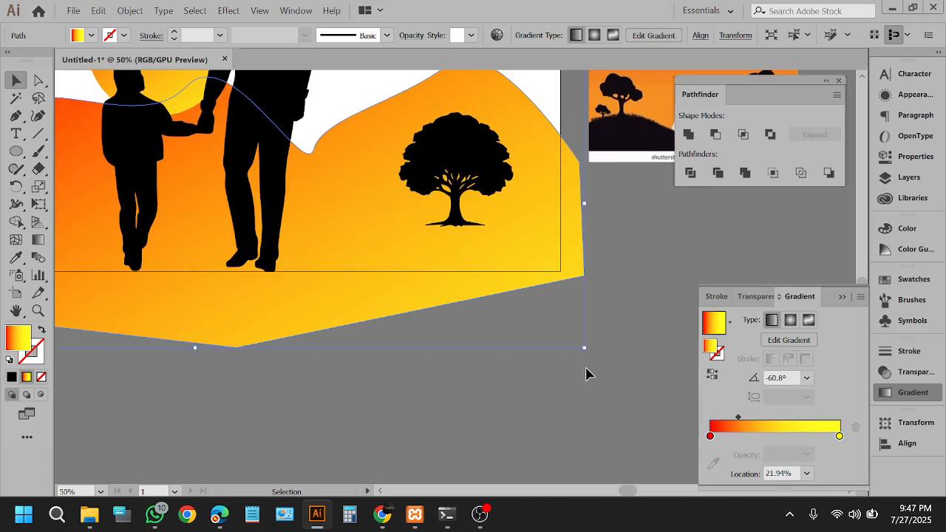
pyautogui.scroll(-2, 585, 377)
pyautogui.scroll(1, 481, 342)
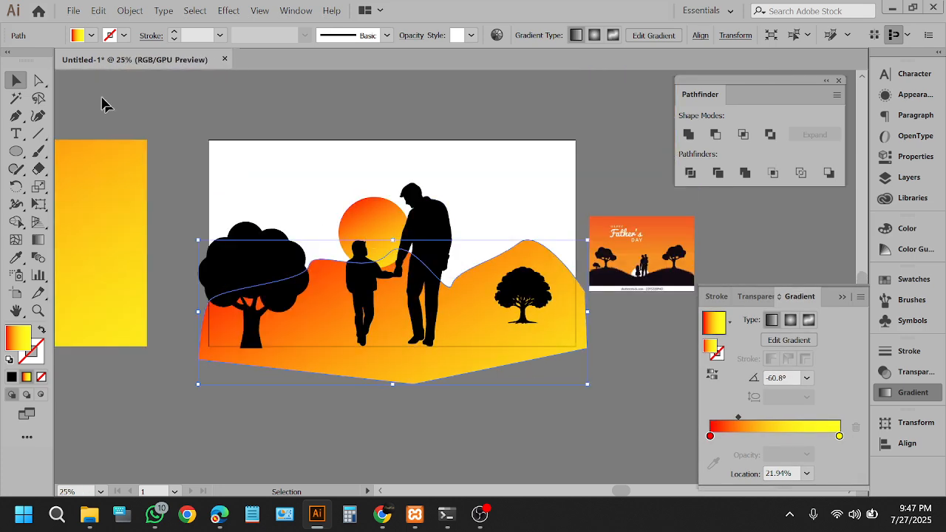
pyautogui.click(91, 36)
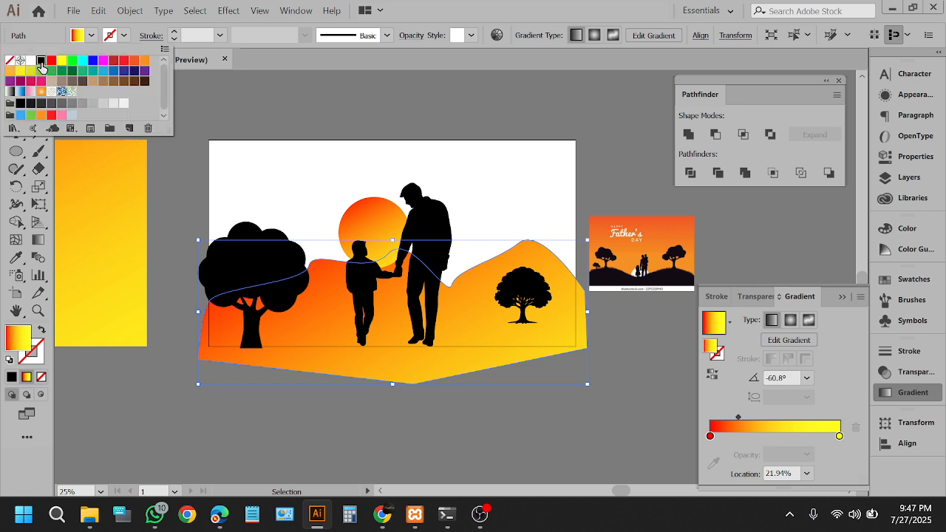
pyautogui.click(41, 60)
pyautogui.click(369, 105)
pyautogui.moveTo(528, 300); pyautogui.dragTo(552, 393)
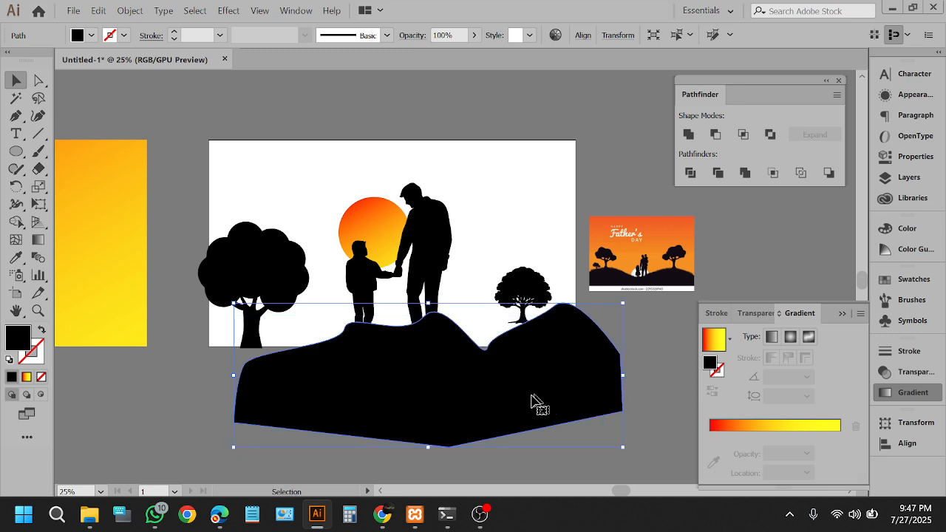
pyautogui.click(186, 397)
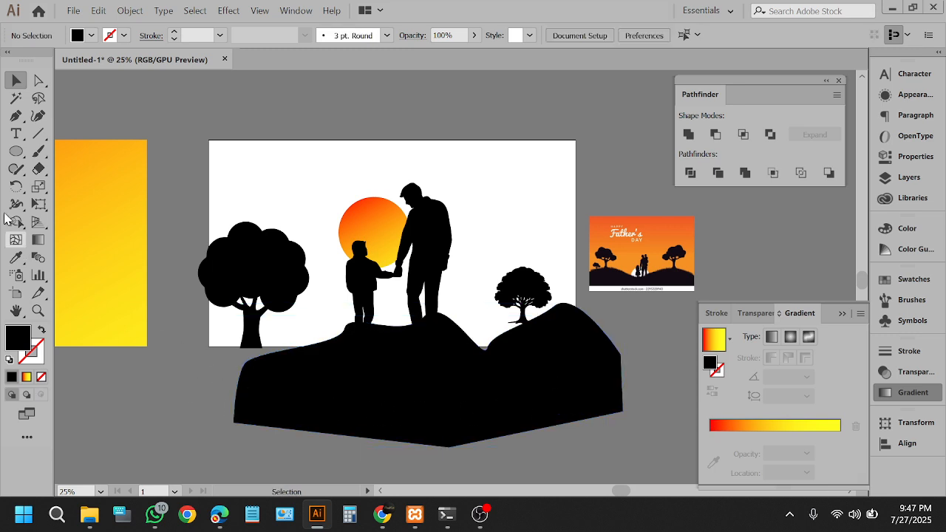
# Step: Draw a closed black ground shape with the Pen tool under the large tree, overlapping the hill up to the child's feet
pyautogui.click(16, 116)
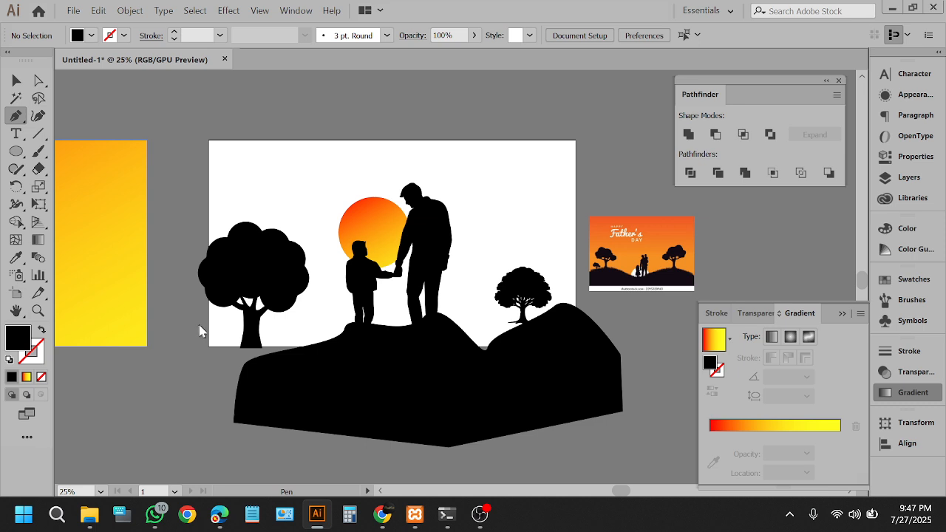
pyautogui.click(198, 324)
pyautogui.moveTo(290, 325); pyautogui.dragTo(360, 366)
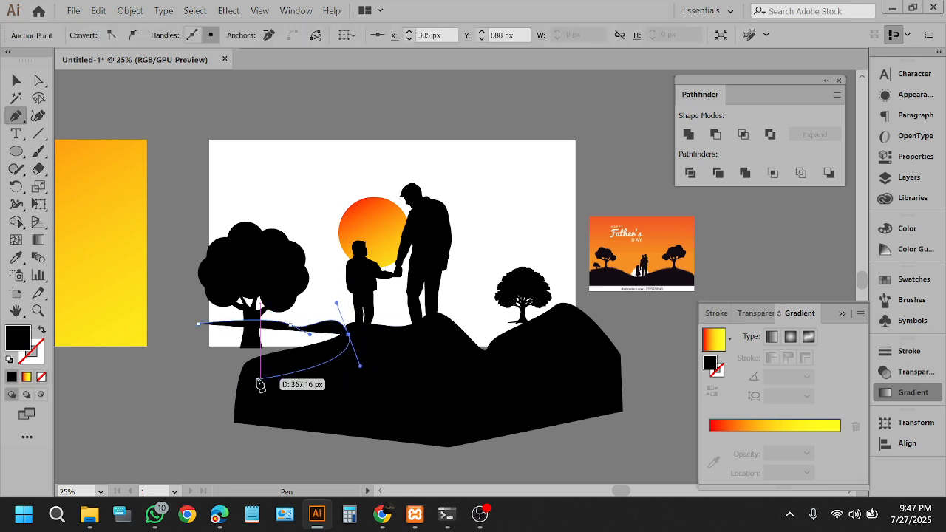
pyautogui.click(248, 380)
pyautogui.click(185, 375)
pyautogui.click(199, 326)
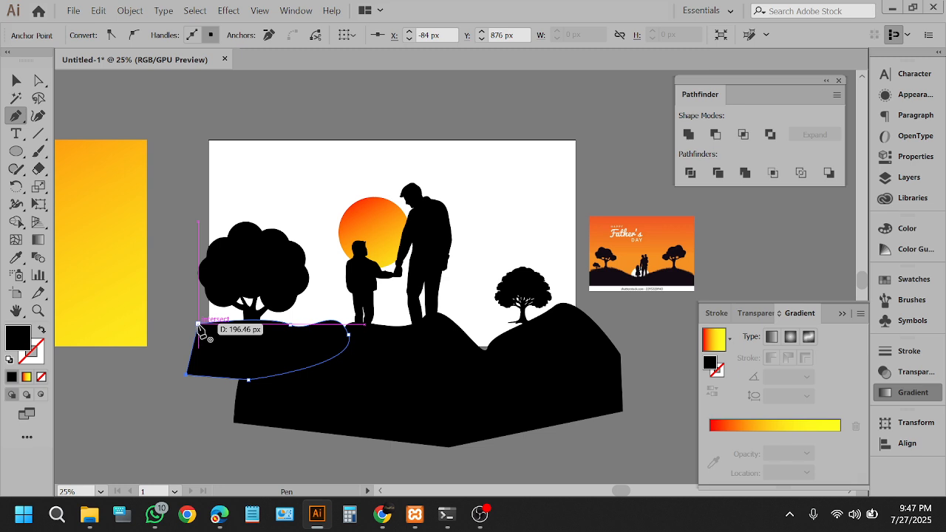
pyautogui.click(16, 80)
pyautogui.click(253, 130)
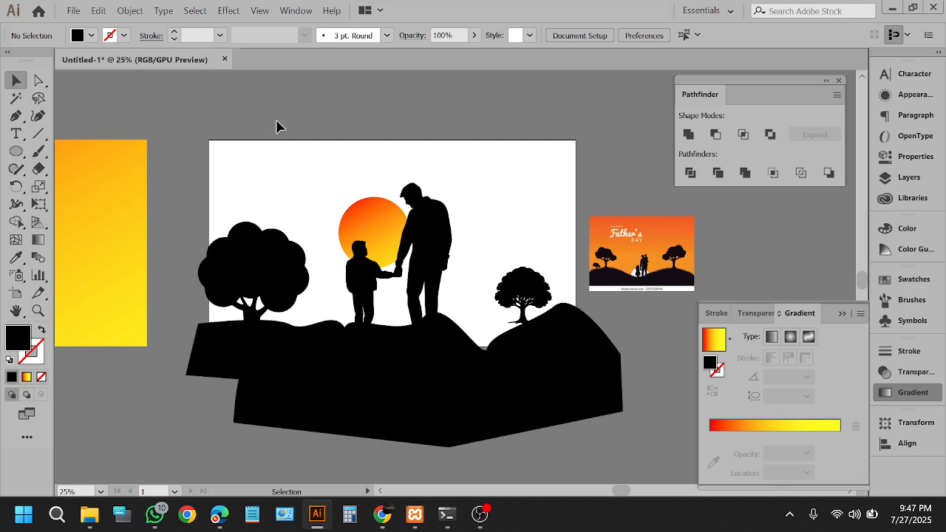
# Step: Move the small tree slightly down and to the right so its trunk meets the hill
pyautogui.moveTo(532, 296)
pyautogui.mouseDown()
pyautogui.moveTo(522, 305)
pyautogui.moveTo(529, 282)
pyautogui.moveTo(537, 303)
pyautogui.mouseUp()
pyautogui.click(540, 118)
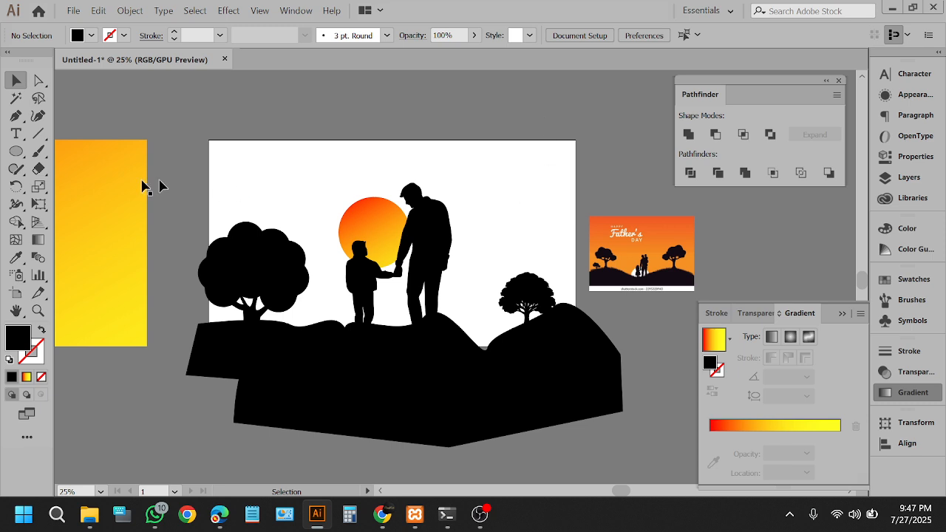
# Step: Draw a closed black hill with a rounded peak with the Pen tool between the father and the small tree
pyautogui.click(17, 118)
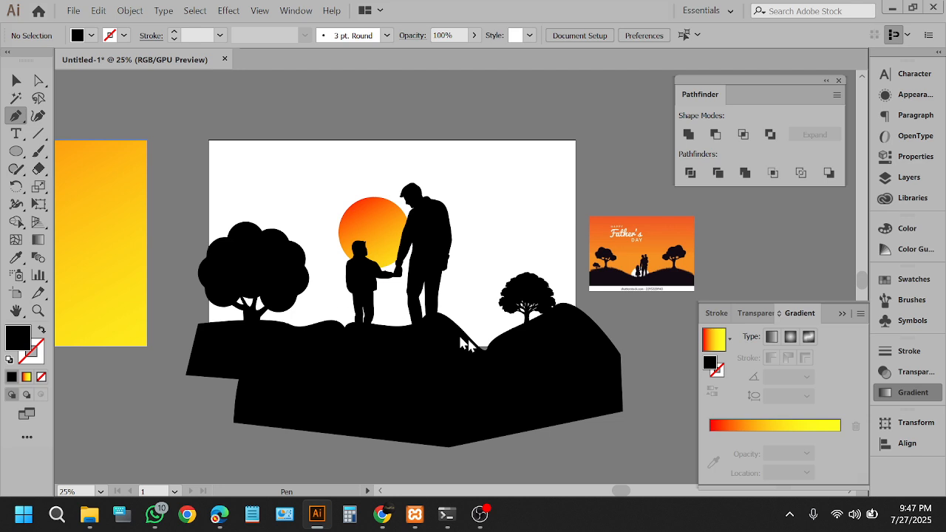
pyautogui.click(515, 335)
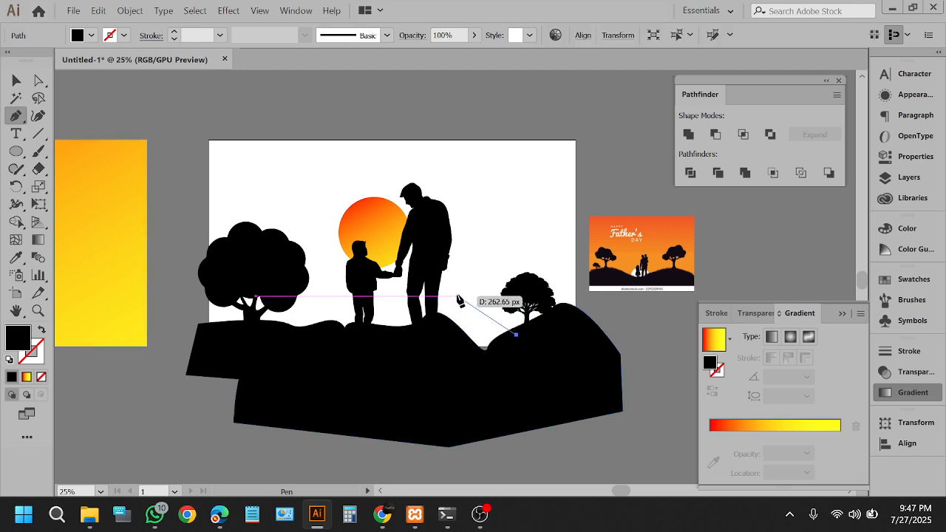
pyautogui.moveTo(458, 296); pyautogui.dragTo(441, 331)
pyautogui.click(442, 347)
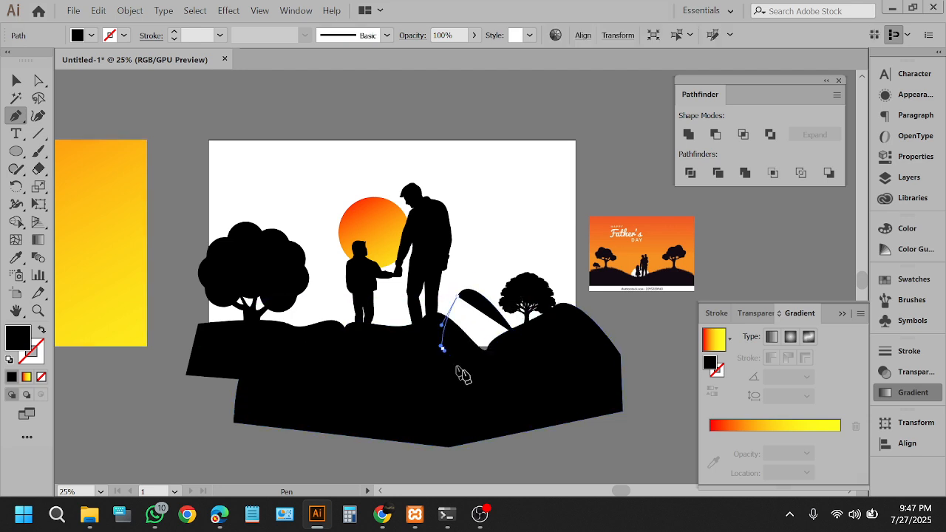
pyautogui.click(482, 375)
pyautogui.click(515, 334)
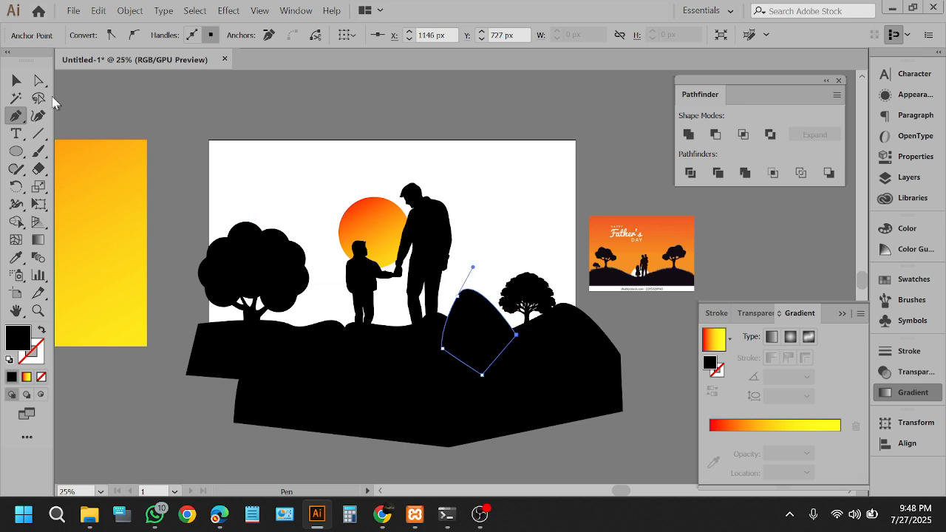
pyautogui.click(16, 80)
pyautogui.click(155, 96)
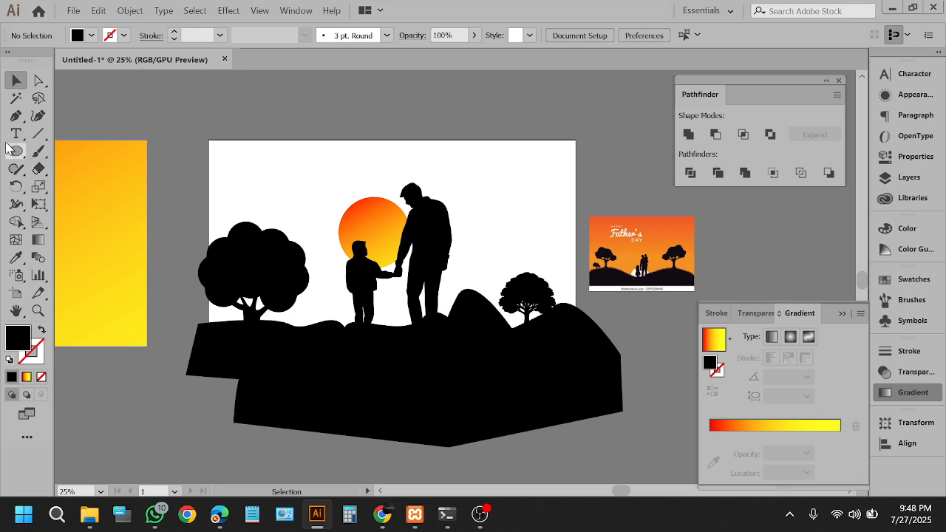
# Step: Draw a small closed black hill peak with the Pen tool between the large tree and the child
pyautogui.click(16, 115)
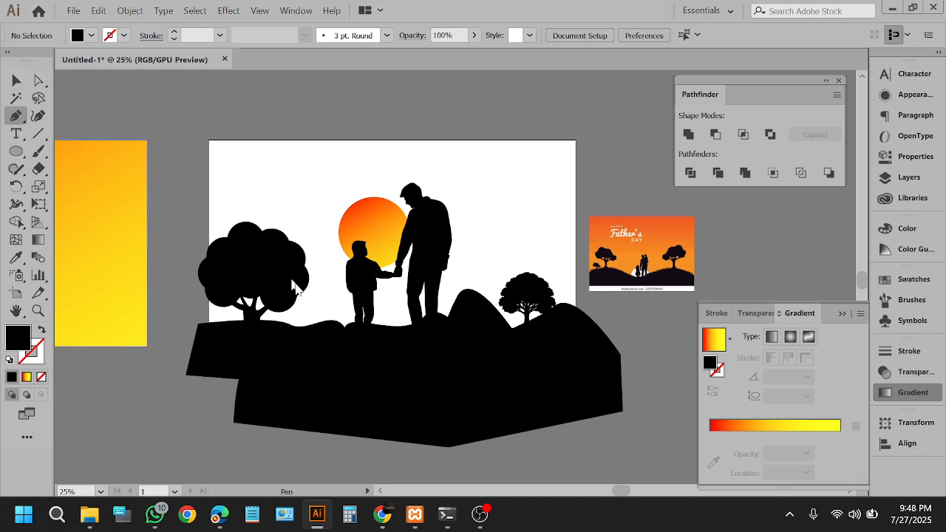
pyautogui.click(350, 328)
pyautogui.moveTo(326, 291); pyautogui.dragTo(314, 312)
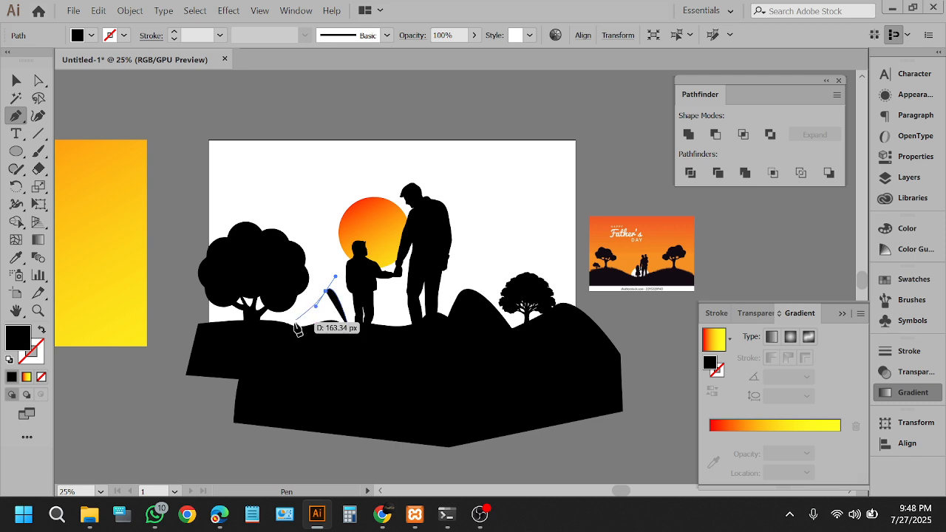
pyautogui.click(294, 325)
pyautogui.click(275, 345)
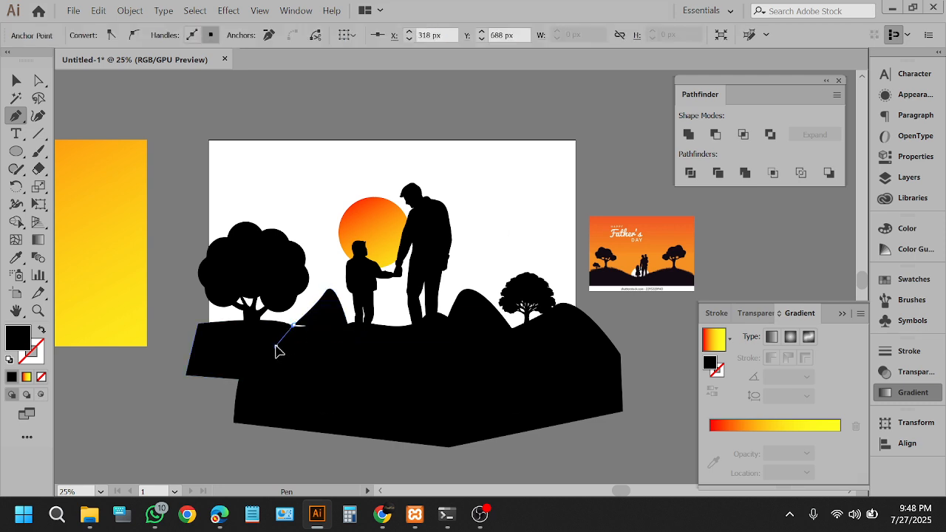
pyautogui.click(351, 331)
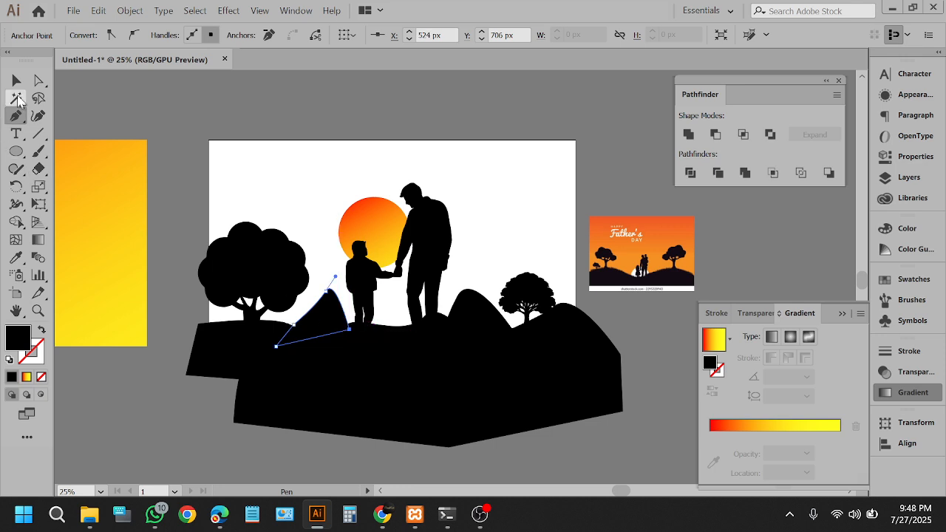
pyautogui.click(16, 80)
pyautogui.click(142, 94)
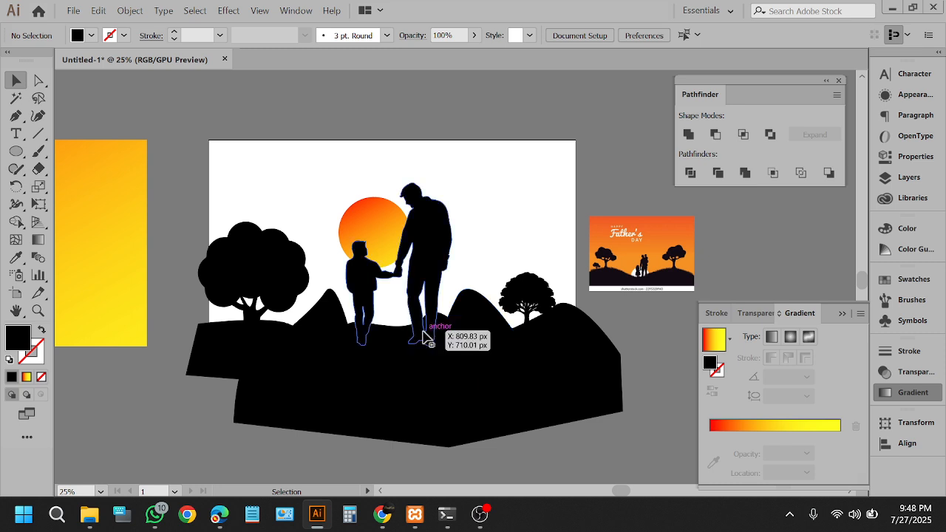
# Step: Select all the hand-drawn black ground and hill shapes beneath the figures and trees and delete them
pyautogui.click(301, 347)
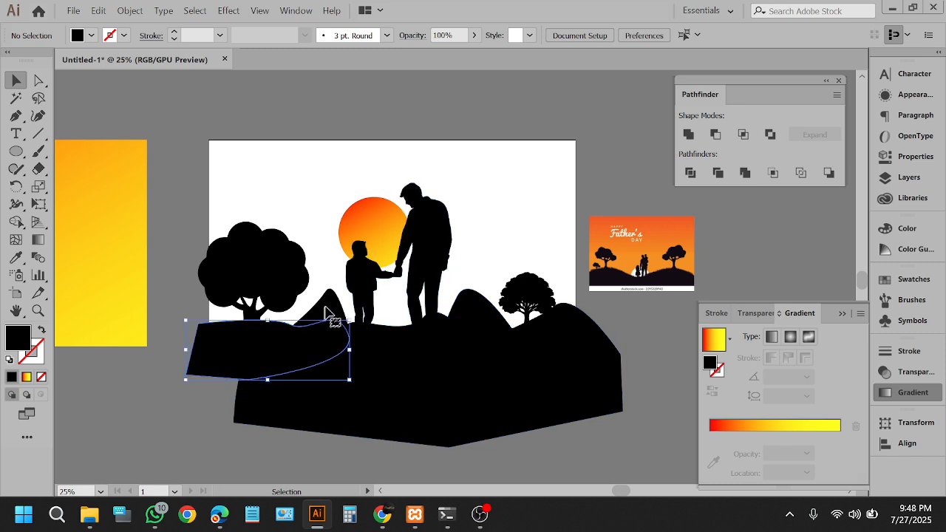
pyautogui.keyDown('shift'); pyautogui.click(401, 348); pyautogui.keyUp('shift')
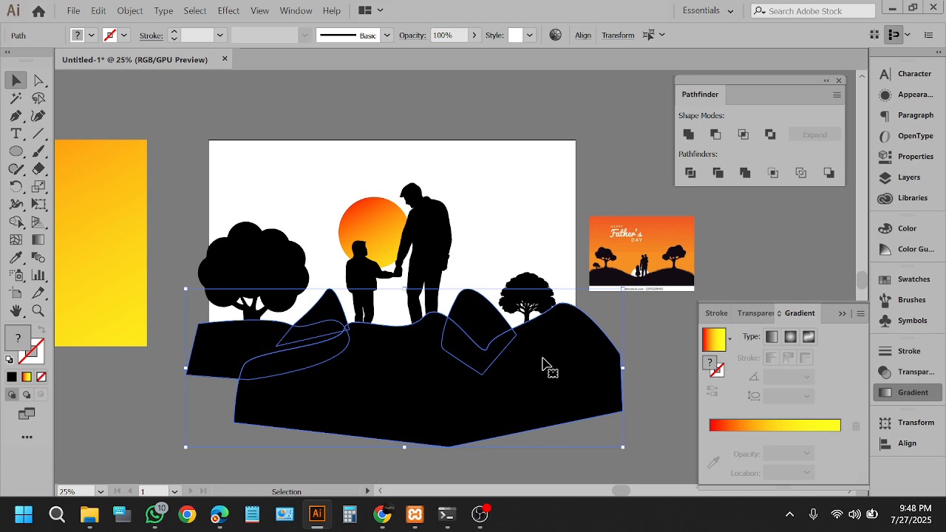
pyautogui.press('Delete')
pyautogui.click(544, 396)
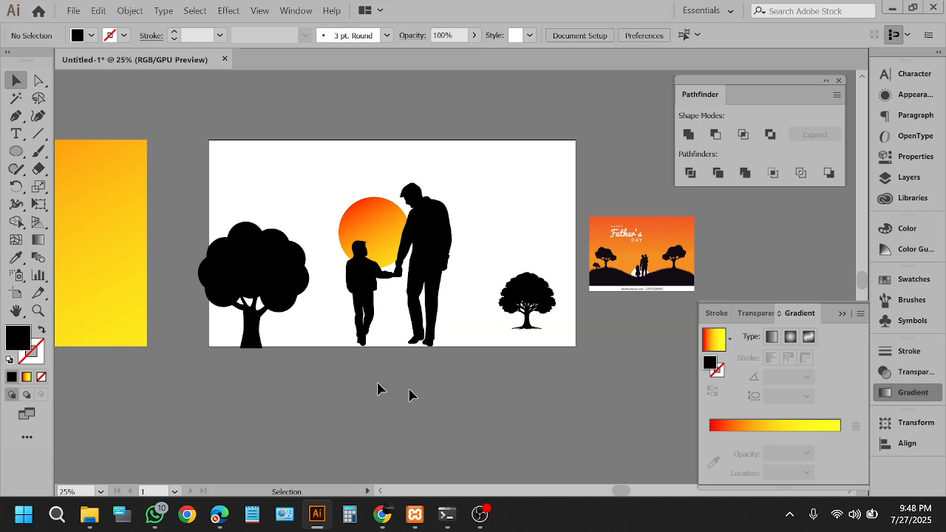
# Step: Draw a wide, flat black ellipse across the artboard's lower edge as ground, extending past both sides of the artboard
pyautogui.click(15, 151)
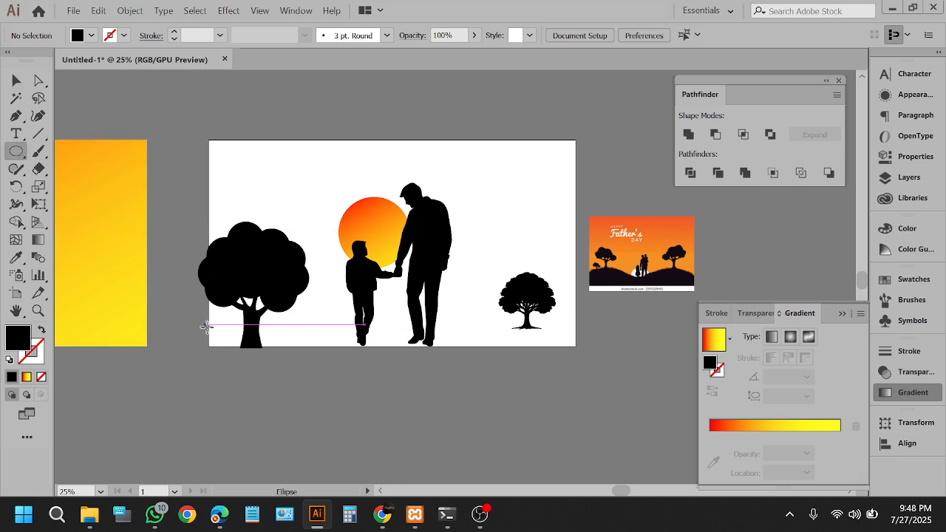
pyautogui.moveTo(206, 326); pyautogui.dragTo(624, 427)
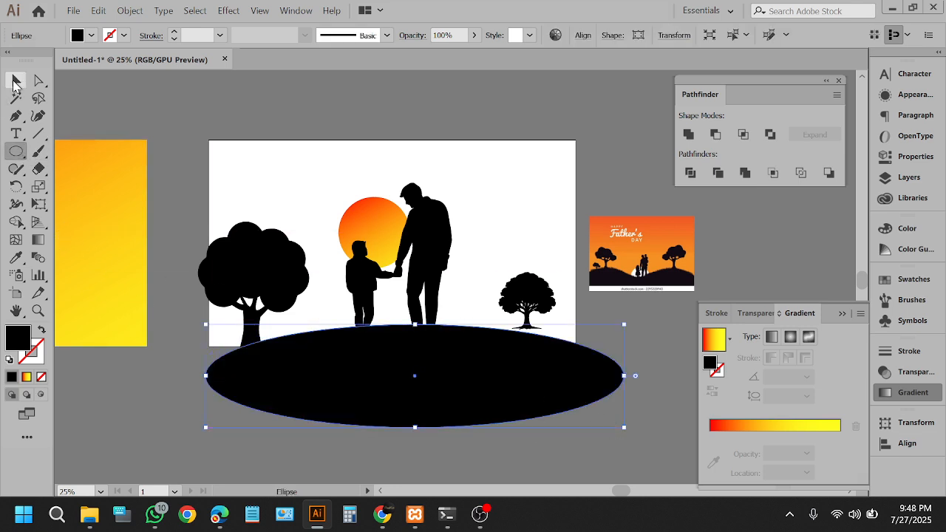
pyautogui.click(15, 81)
pyautogui.moveTo(422, 399); pyautogui.dragTo(392, 397)
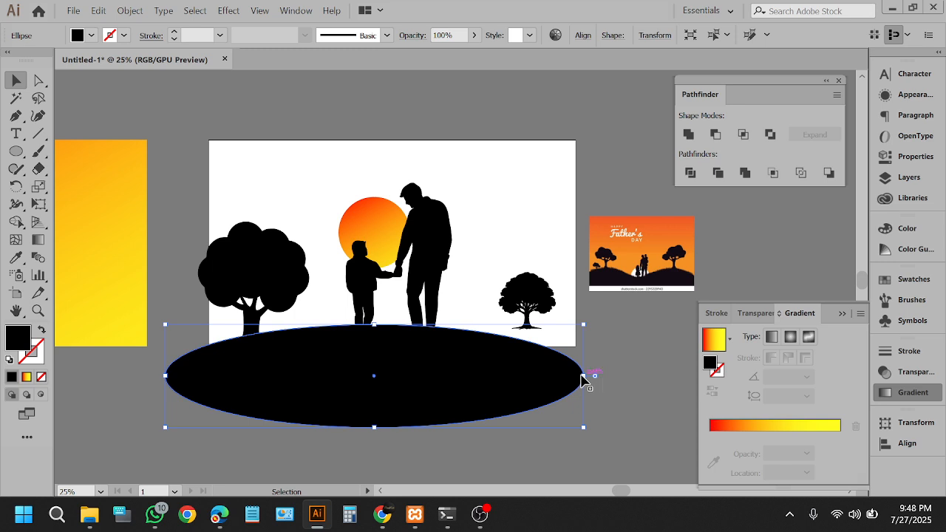
pyautogui.moveTo(584, 375); pyautogui.dragTo(624, 377)
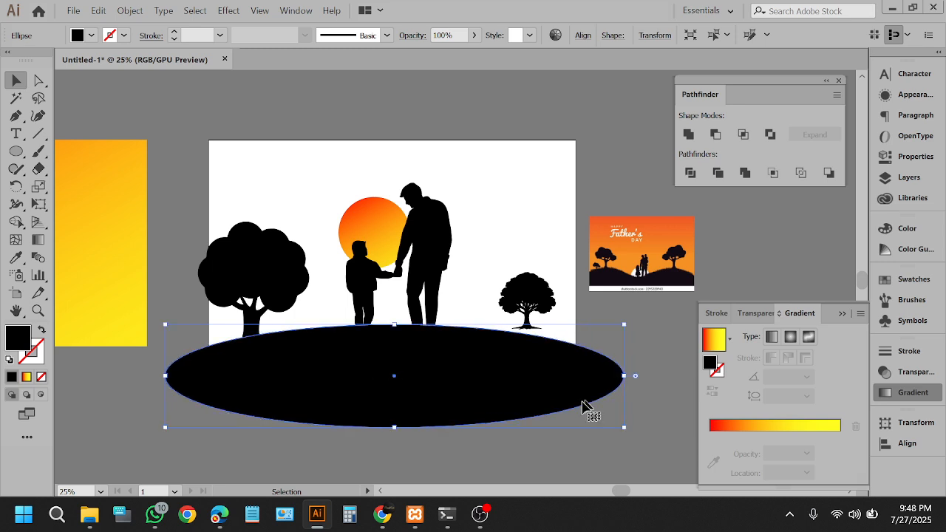
pyautogui.click(528, 448)
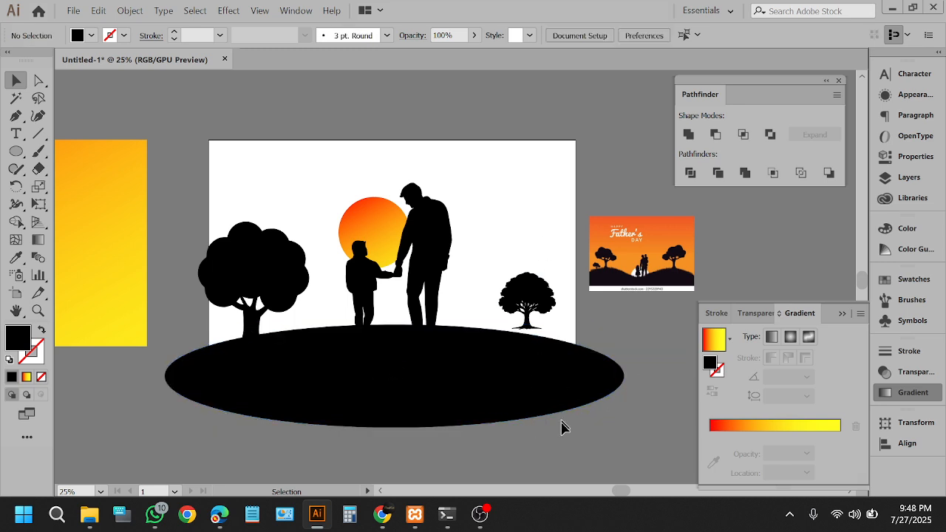
# Step: Roughen the upper edge of the black ellipse into spiky grass with the Crystallize tool
pyautogui.click(532, 398)
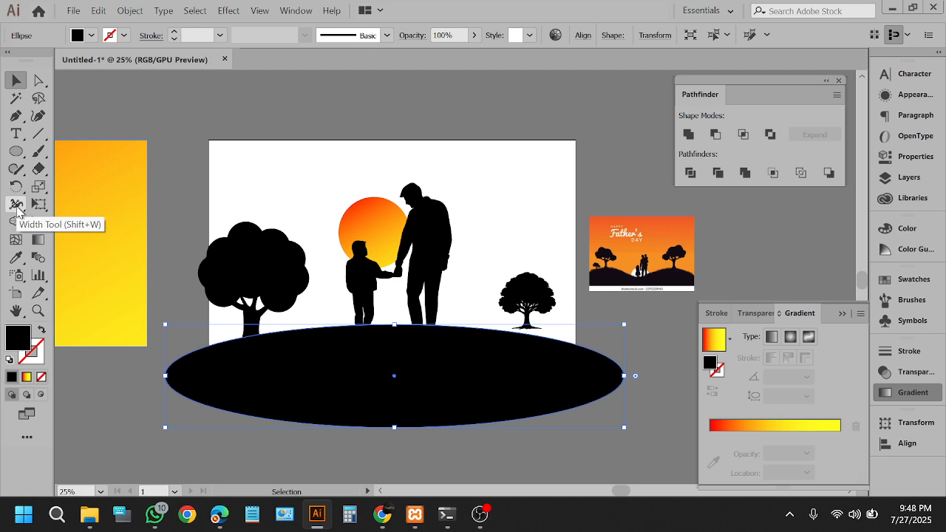
pyautogui.moveTo(18, 210); pyautogui.dragTo(78, 319)
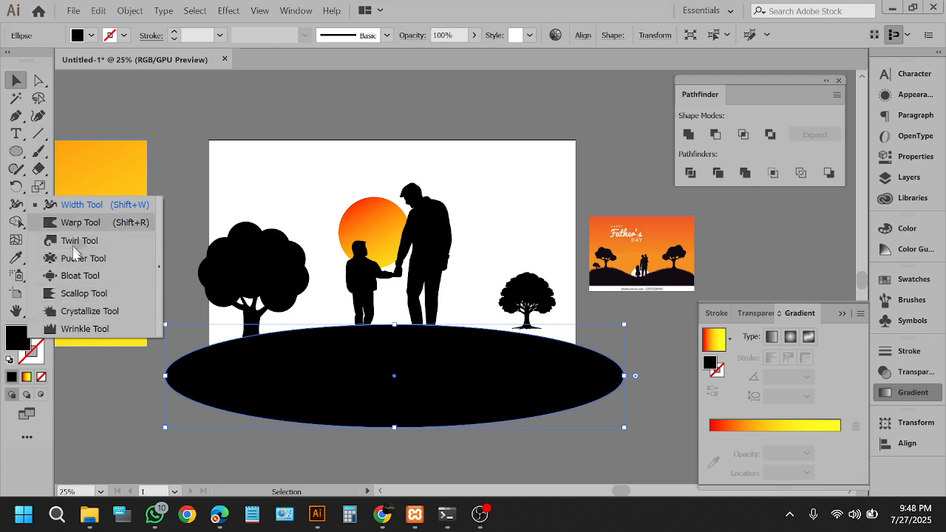
pyautogui.click(71, 316)
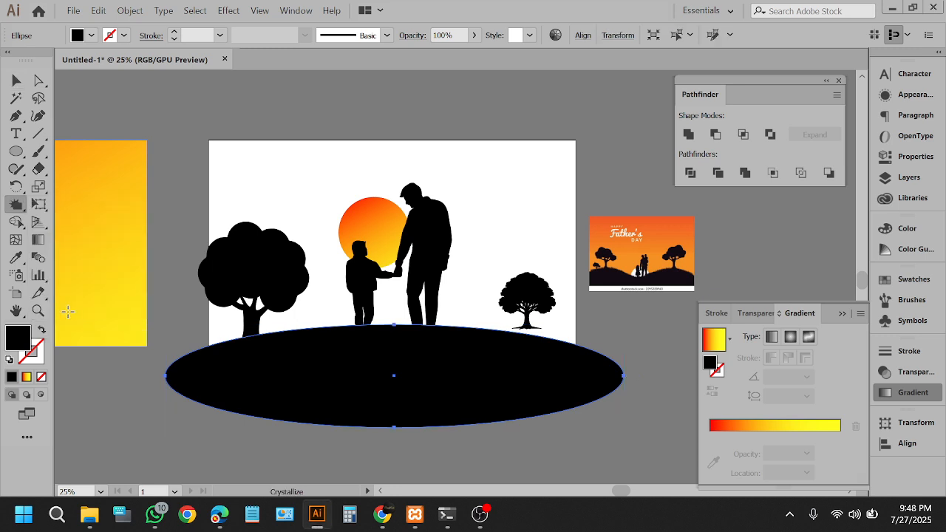
pyautogui.moveTo(214, 357)
pyautogui.mouseDown()
pyautogui.moveTo(243, 360)
pyautogui.moveTo(293, 318)
pyautogui.moveTo(321, 331)
pyautogui.moveTo(460, 325)
pyautogui.moveTo(565, 339)
pyautogui.moveTo(600, 360)
pyautogui.moveTo(507, 331)
pyautogui.moveTo(496, 348)
pyautogui.moveTo(414, 334)
pyautogui.moveTo(199, 353)
pyautogui.moveTo(331, 318)
pyautogui.moveTo(594, 356)
pyautogui.moveTo(443, 303)
pyautogui.moveTo(363, 342)
pyautogui.moveTo(250, 347)
pyautogui.mouseUp()
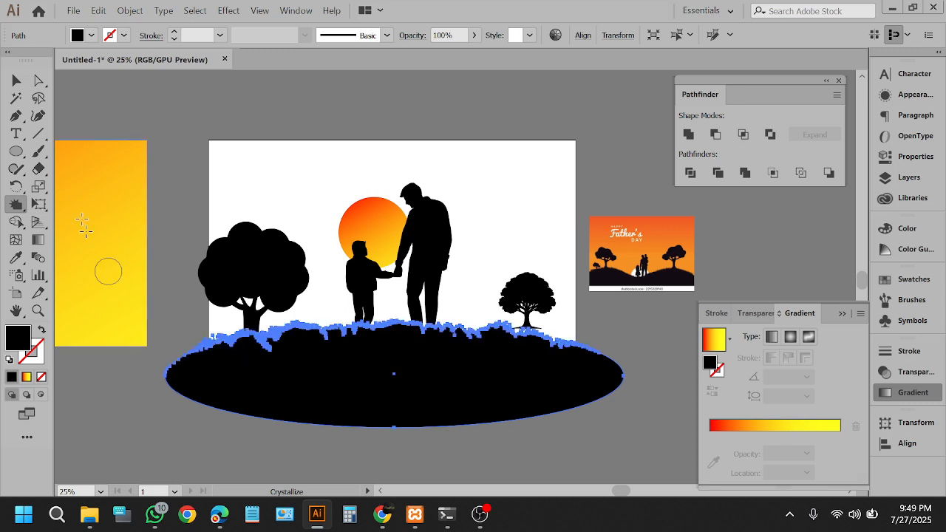
pyautogui.click(17, 80)
pyautogui.click(127, 101)
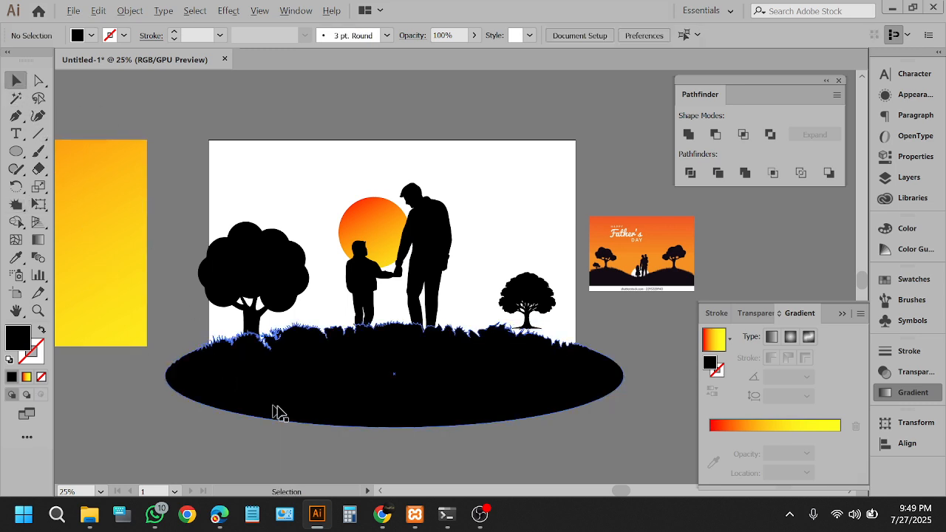
# Step: Move the small tree slightly down so its trunk base sits in the grass
pyautogui.scroll(2, 297, 413)
pyautogui.scroll(-1, 175, 462)
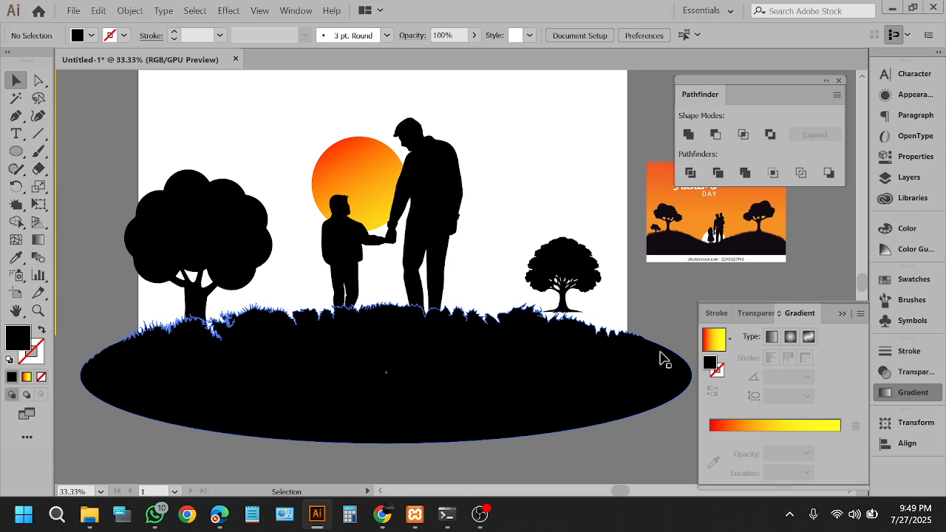
pyautogui.moveTo(574, 286); pyautogui.dragTo(574, 296)
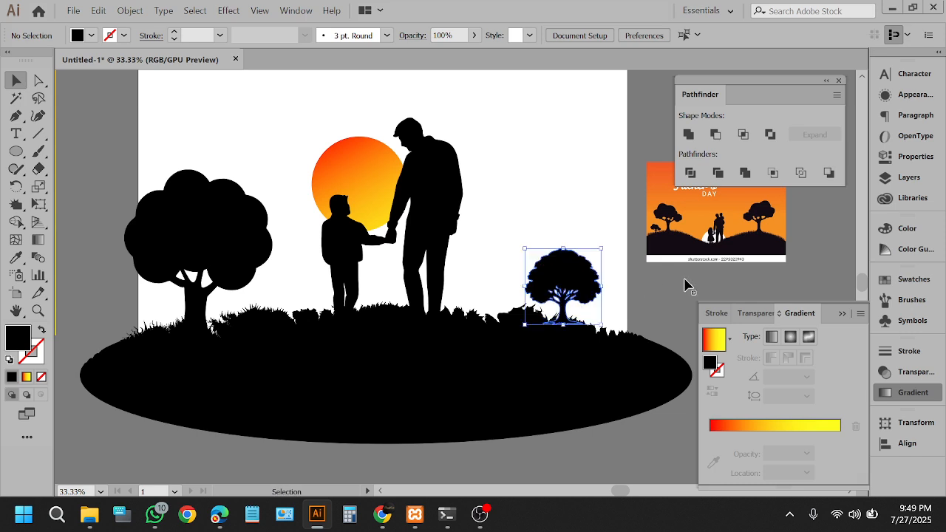
pyautogui.click(664, 294)
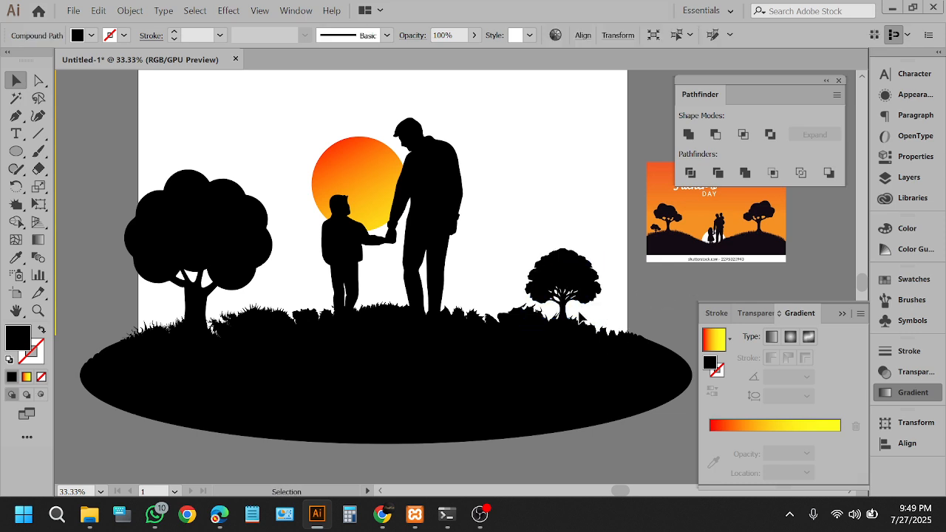
# Step: Move the orange-yellow gradient rectangle onto the artboard so it fills it as the sky behind the silhouettes
pyautogui.scroll(-1, 578, 317)
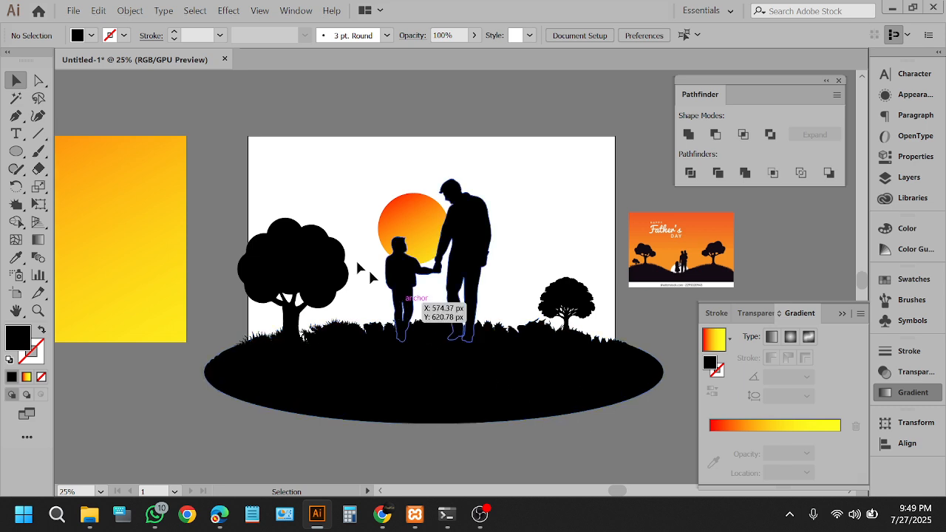
pyautogui.moveTo(129, 185); pyautogui.dragTo(547, 174)
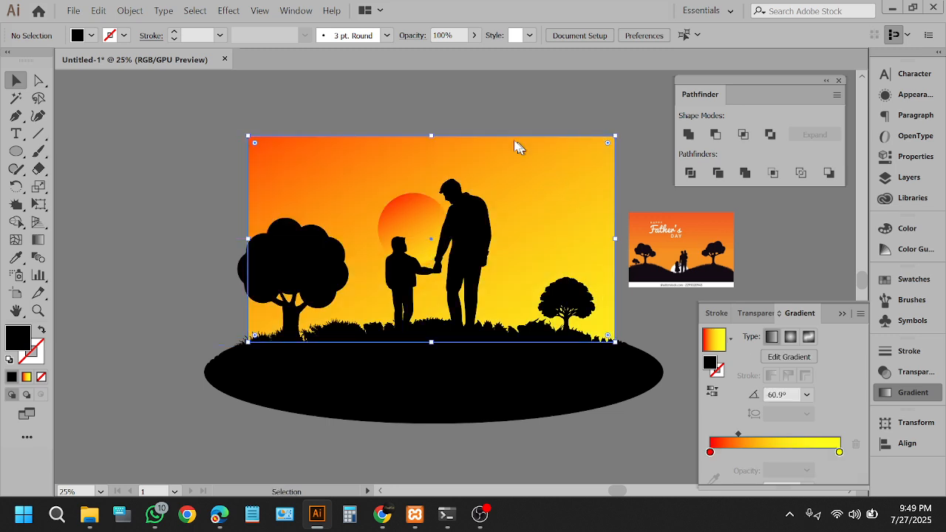
pyautogui.click(492, 106)
pyautogui.hscroll(2, 492, 105)
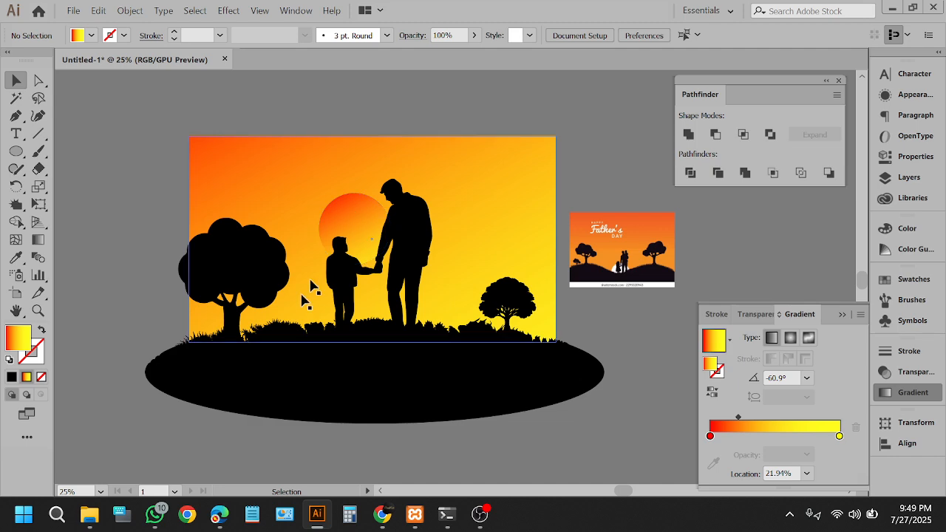
# Step: Switch to the browser and search Google for "bird vector"
pyautogui.moveTo(219, 515)
pyautogui.click(194, 461)
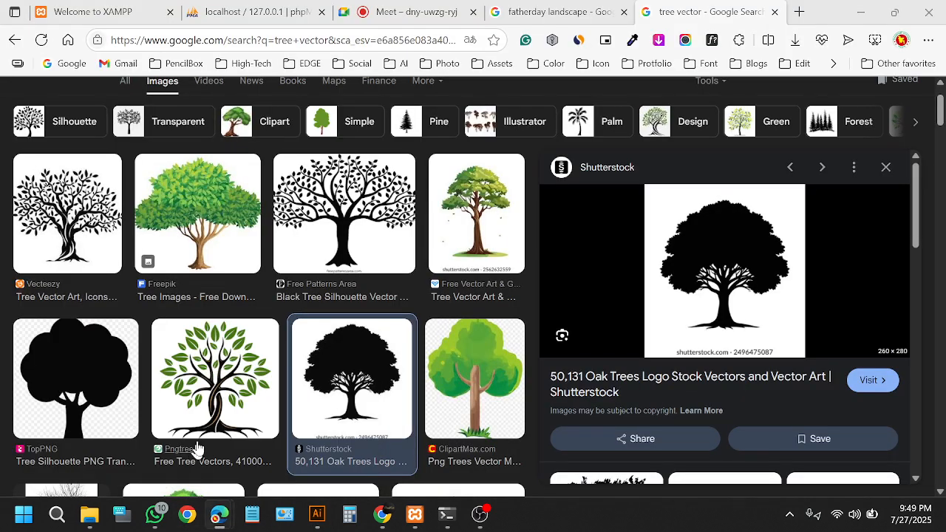
pyautogui.click(399, 9)
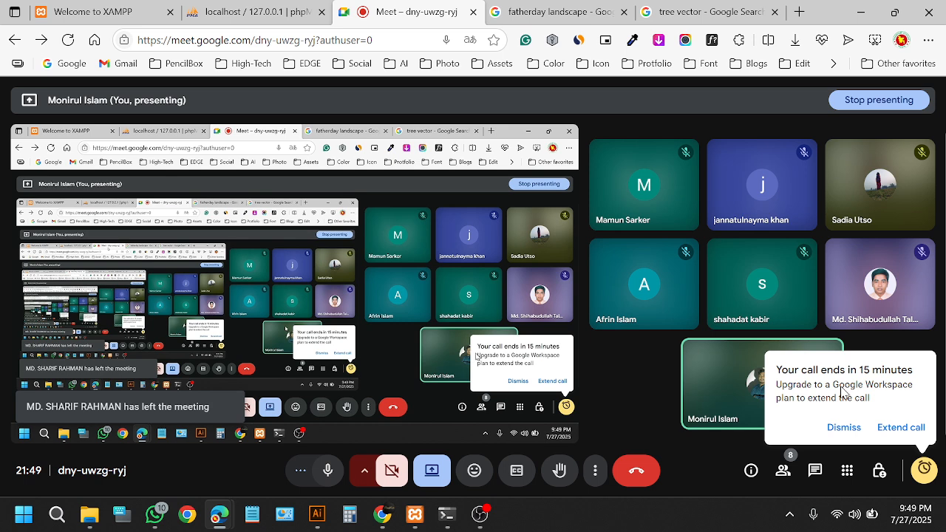
pyautogui.hotkey('alt', 'Tab')
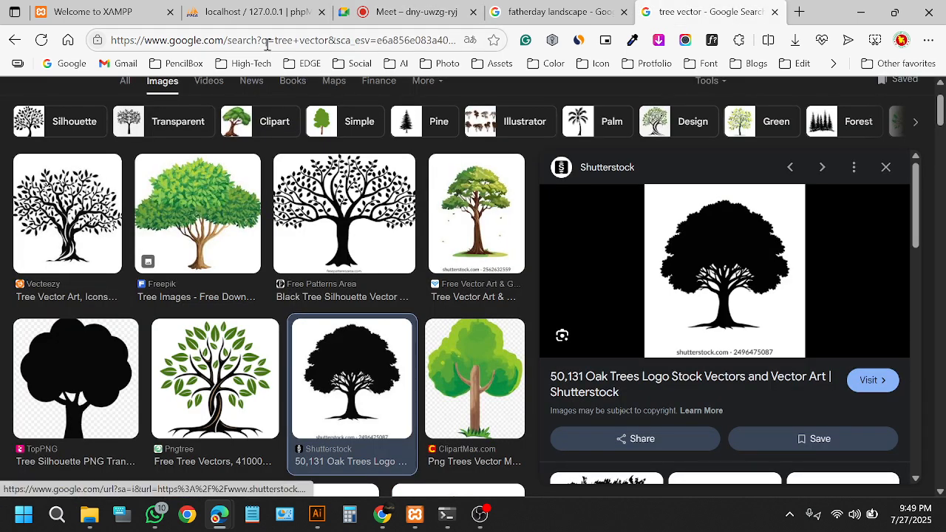
pyautogui.click(267, 44)
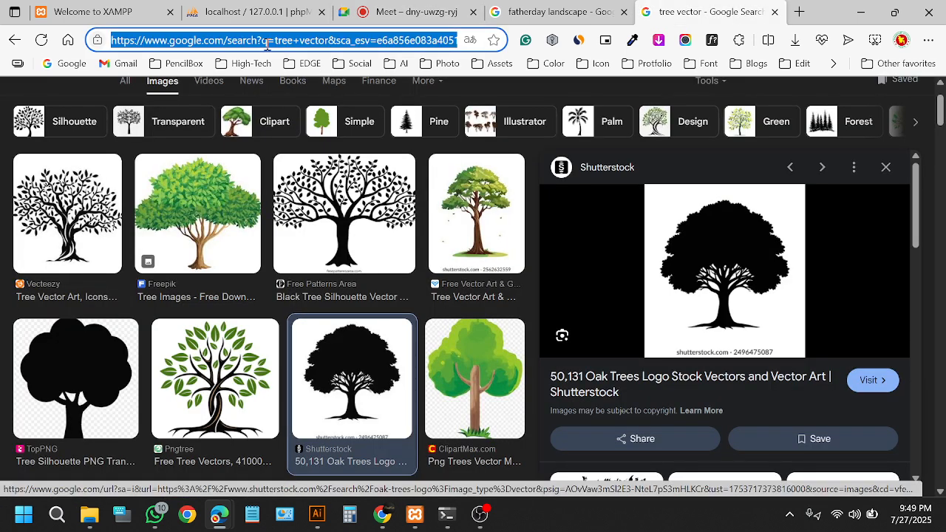
pyautogui.write('bird v')
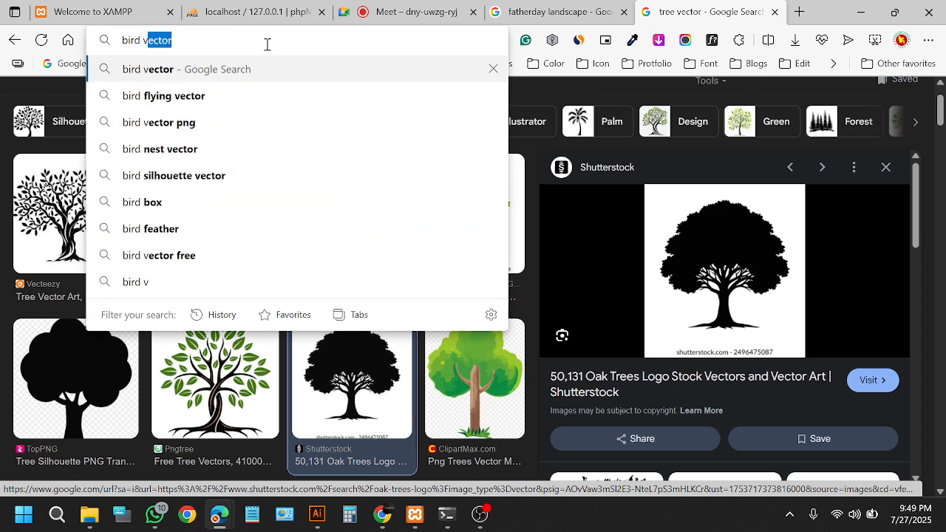
pyautogui.press('Return')
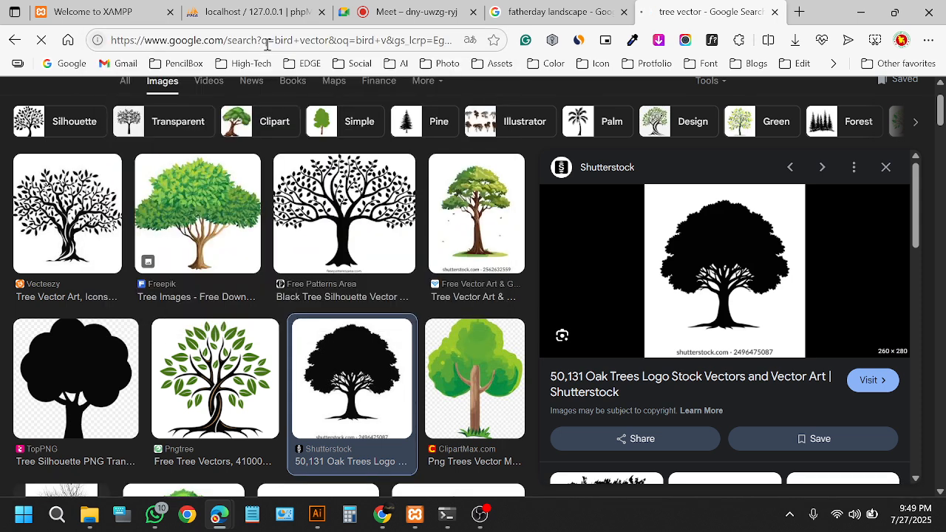
# Step: Open the Vecteezy image of five flying birds from the search results and copy it
pyautogui.scroll(-2, 341, 200)
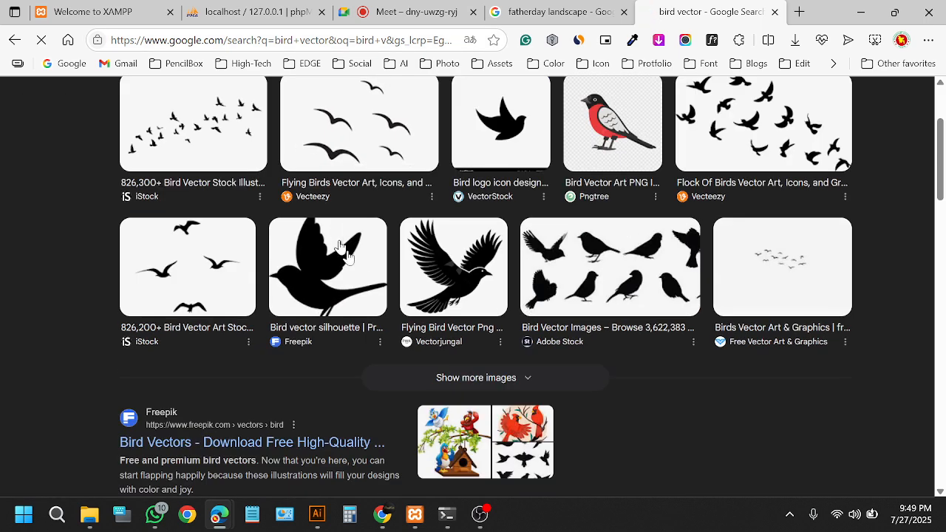
pyautogui.scroll(2, 362, 250)
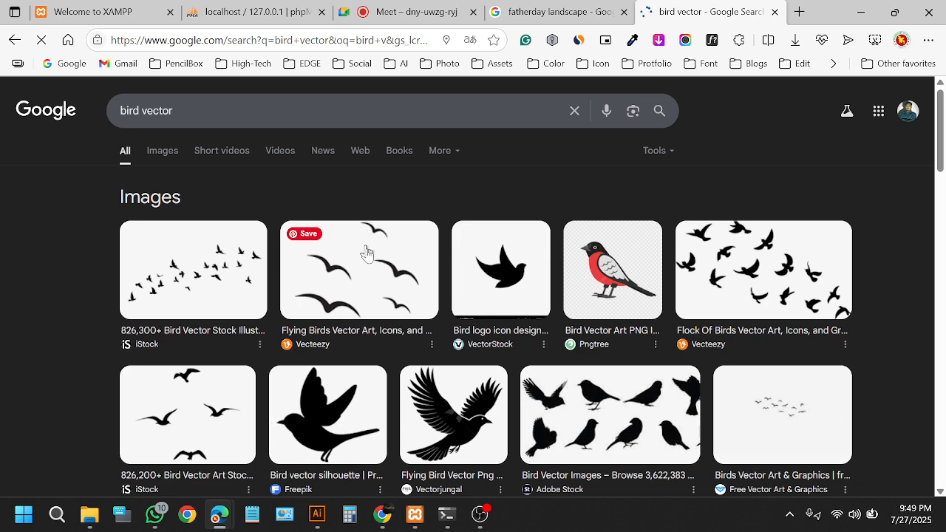
pyautogui.click(373, 289)
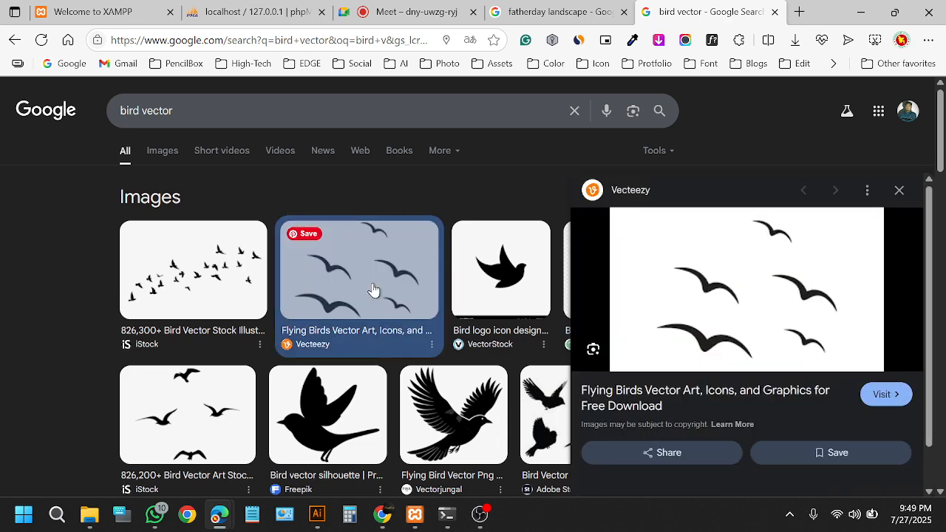
pyautogui.rightClick(738, 288)
pyautogui.click(517, 261)
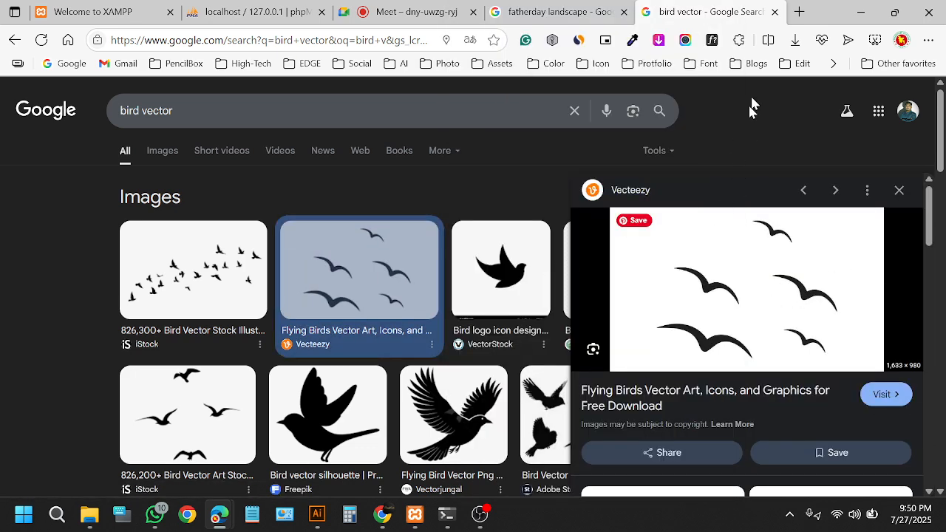
# Step: Switch back to Illustrator, paste the flying birds image and place it below the black ground ellipse
pyautogui.click(860, 12)
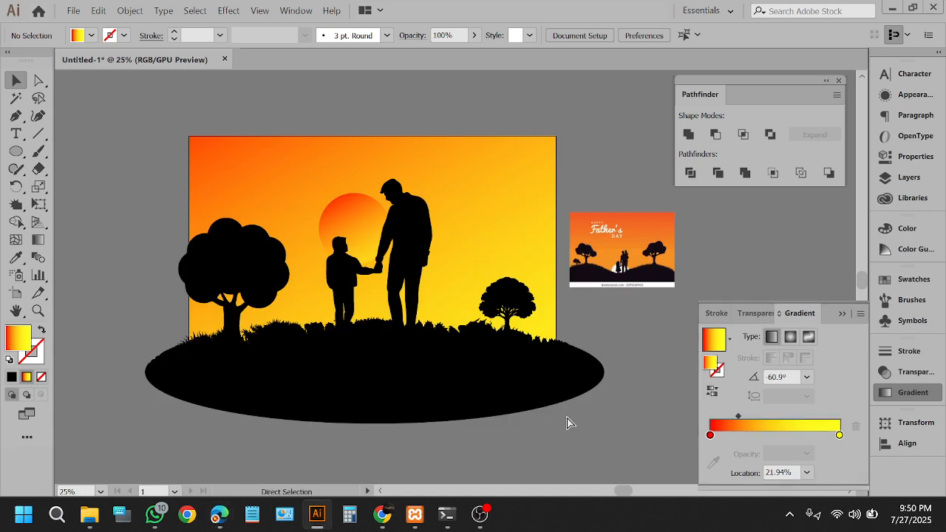
pyautogui.hotkey('ctrl', 'v')
pyautogui.scroll(-1, 408, 235)
pyautogui.moveTo(409, 235); pyautogui.dragTo(396, 373)
pyautogui.scroll(-1, 401, 377)
pyautogui.scroll(1, 401, 373)
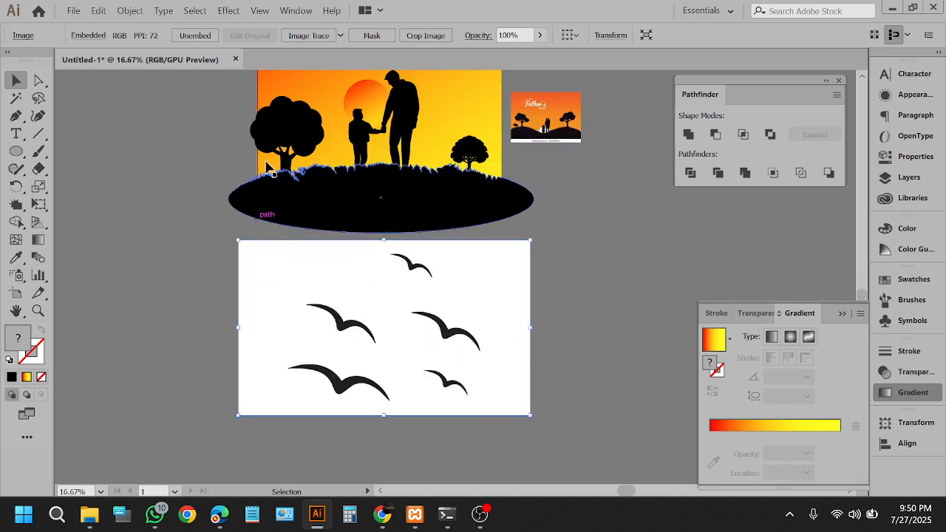
# Step: Convert the birds image into vector paths with Image Trace and Expand, and ungroup the result
pyautogui.click(328, 38)
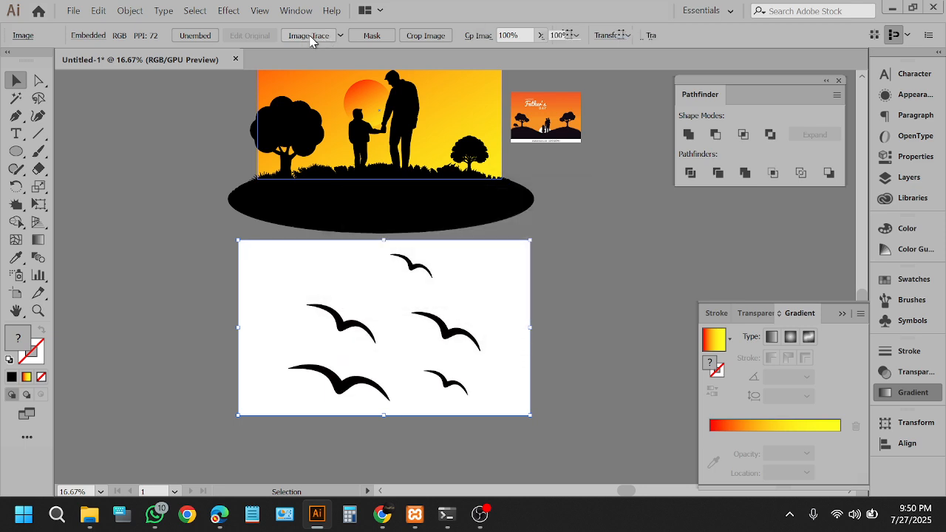
pyautogui.click(312, 38)
pyautogui.click(346, 35)
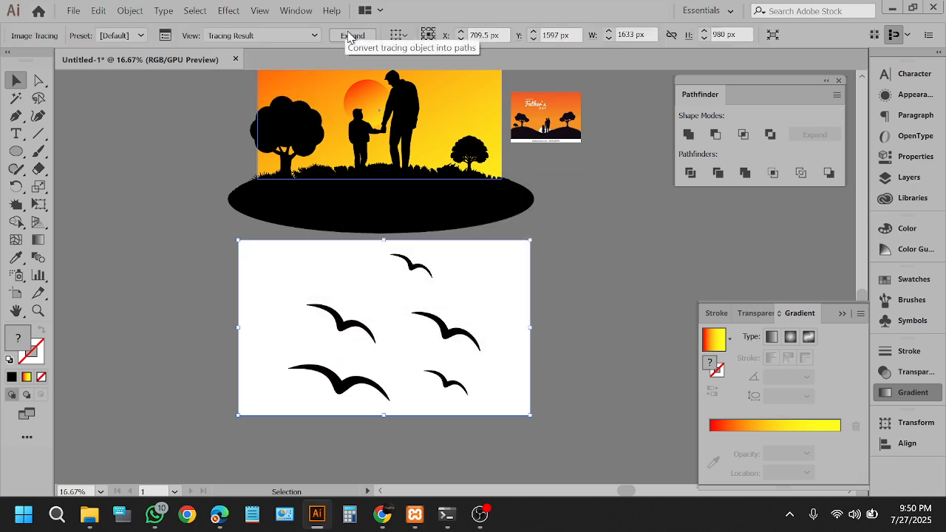
pyautogui.click(351, 37)
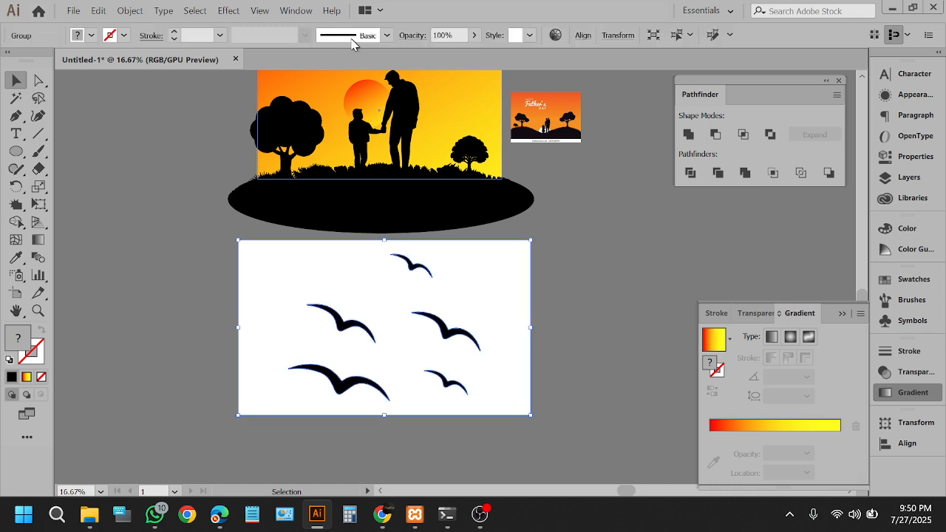
pyautogui.rightClick(414, 325)
pyautogui.click(602, 282)
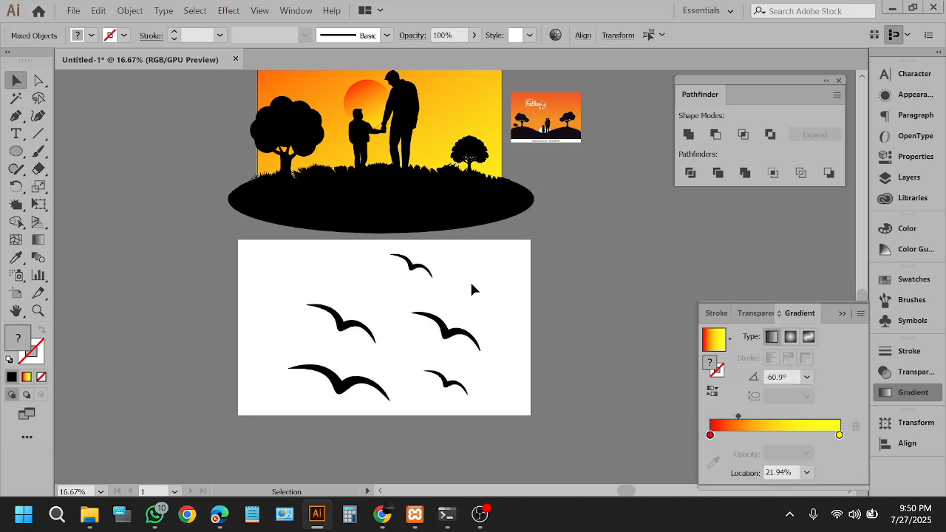
# Step: Delete the white background of the traced birds image and group the five remaining birds
pyautogui.click(471, 286)
pyautogui.press('Delete')
pyautogui.moveTo(480, 270); pyautogui.dragTo(300, 419)
pyautogui.hotkey('ctrl', 'g')
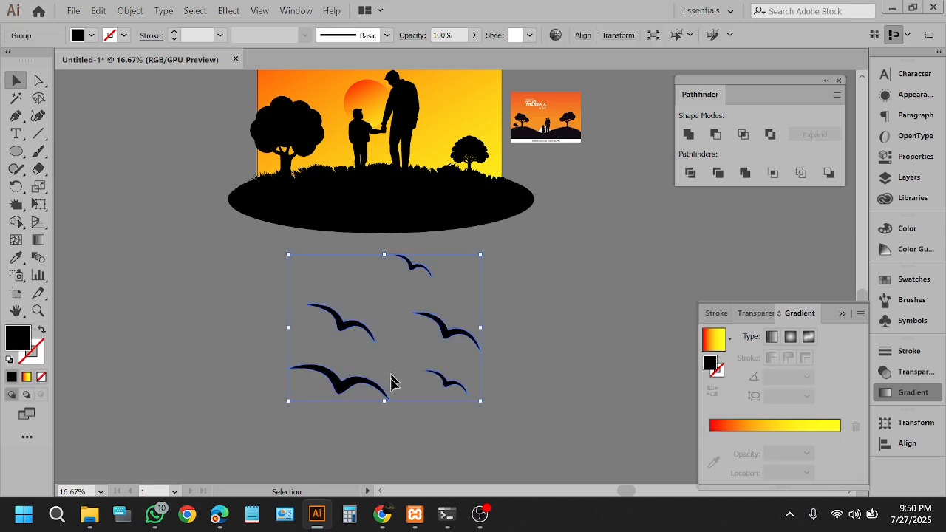
# Step: Move the birds group onto the sunset sky and scale it down beside the sun, above the child
pyautogui.scroll(-2, 392, 390)
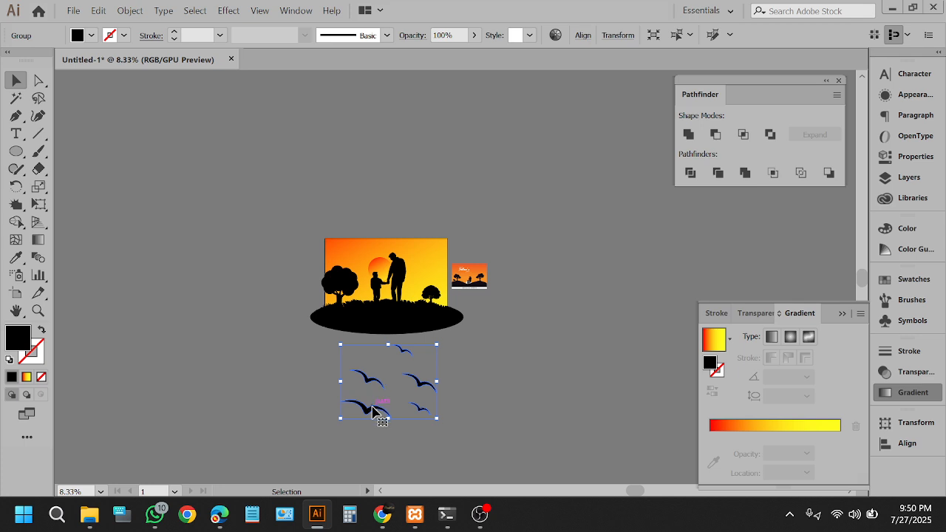
pyautogui.moveTo(374, 411); pyautogui.dragTo(373, 286)
pyautogui.scroll(2, 414, 235)
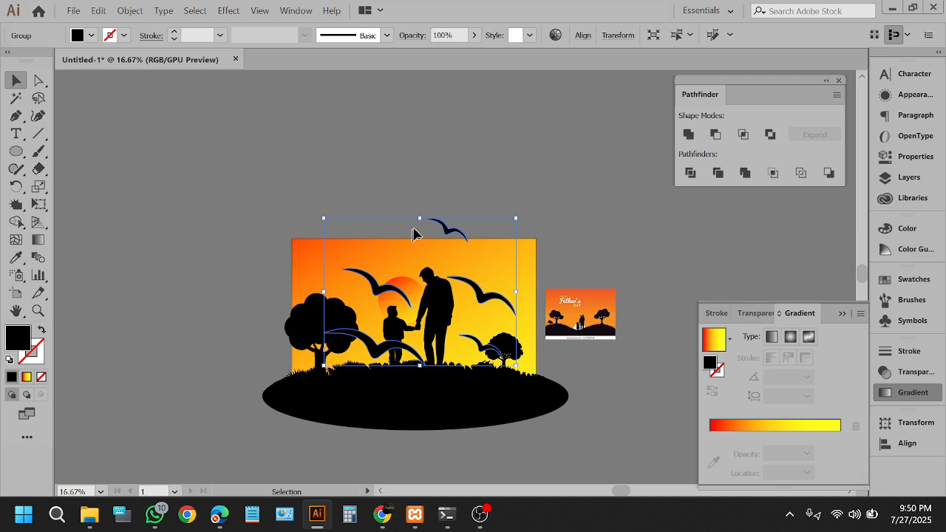
pyautogui.moveTo(419, 218); pyautogui.dragTo(406, 284)
pyautogui.click(427, 196)
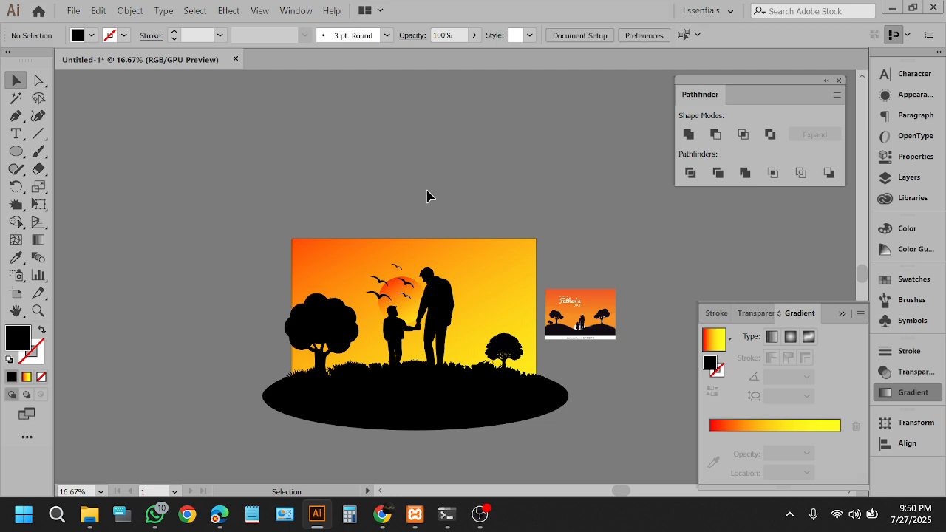
# Step: Draw a black ellipse in the empty area above the sunset artwork
pyautogui.scroll(-3, 426, 191)
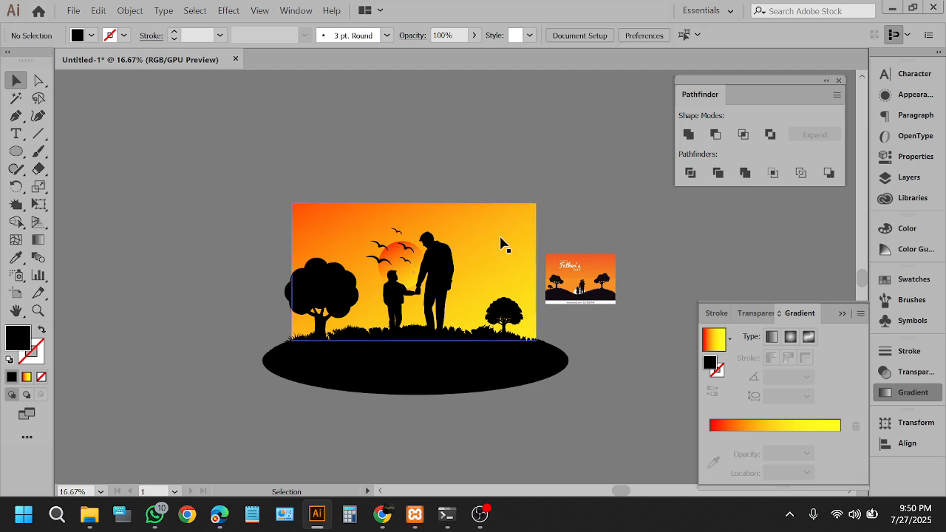
pyautogui.scroll(2, 565, 215)
pyautogui.scroll(-1, 565, 215)
pyautogui.scroll(1, 371, 182)
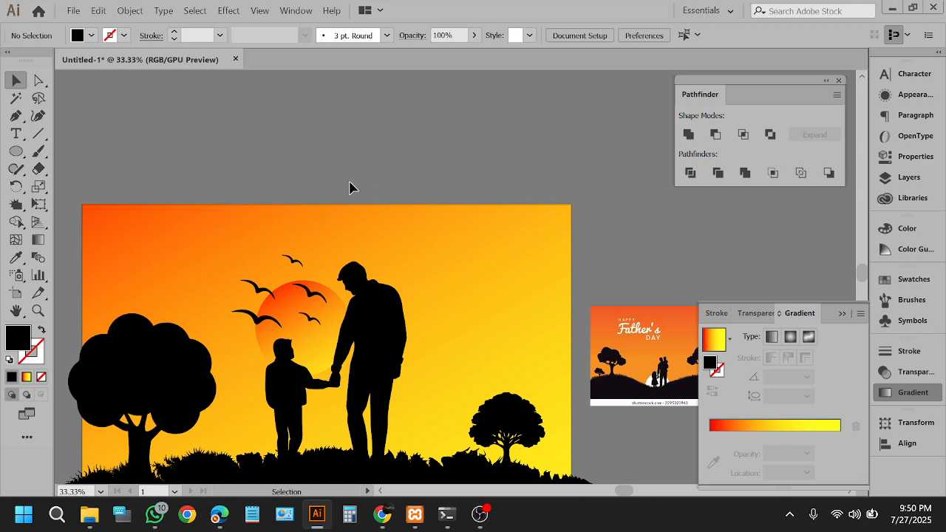
pyautogui.scroll(1, 344, 192)
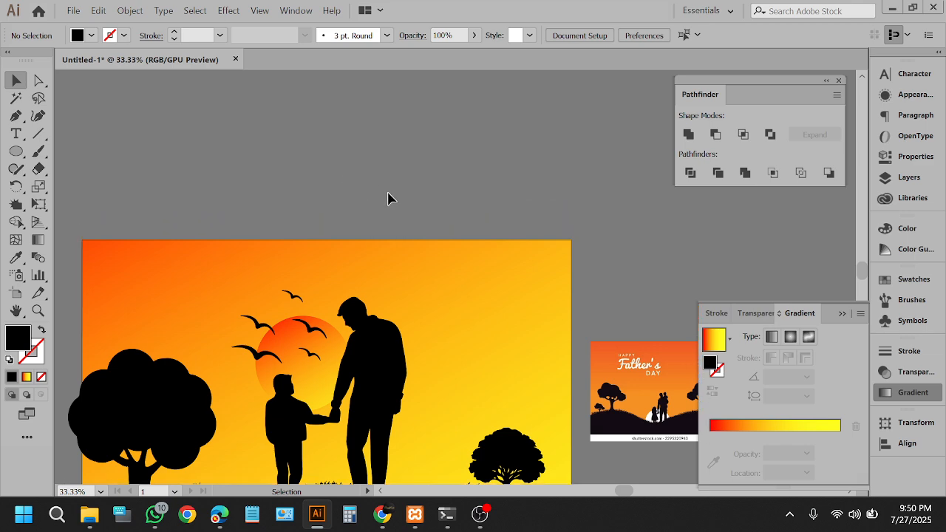
pyautogui.scroll(-1, 515, 229)
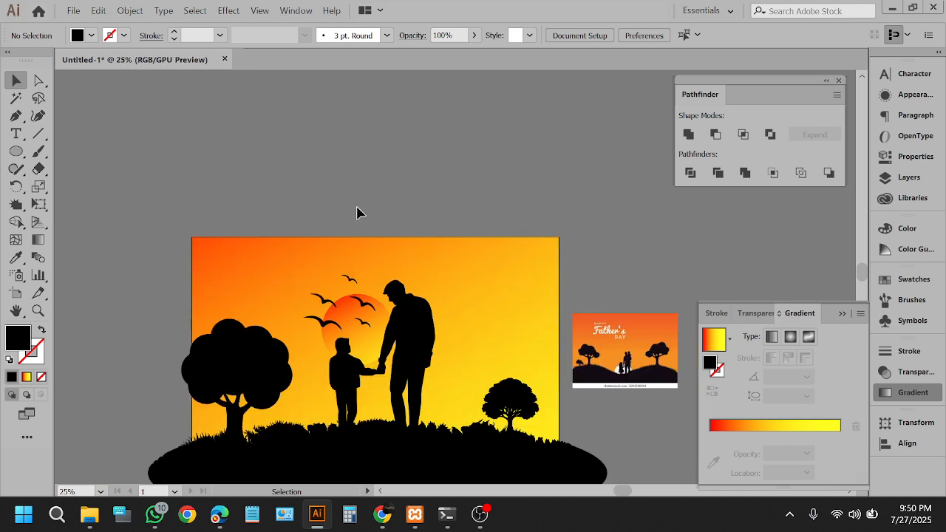
pyautogui.scroll(1, 352, 202)
pyautogui.click(16, 153)
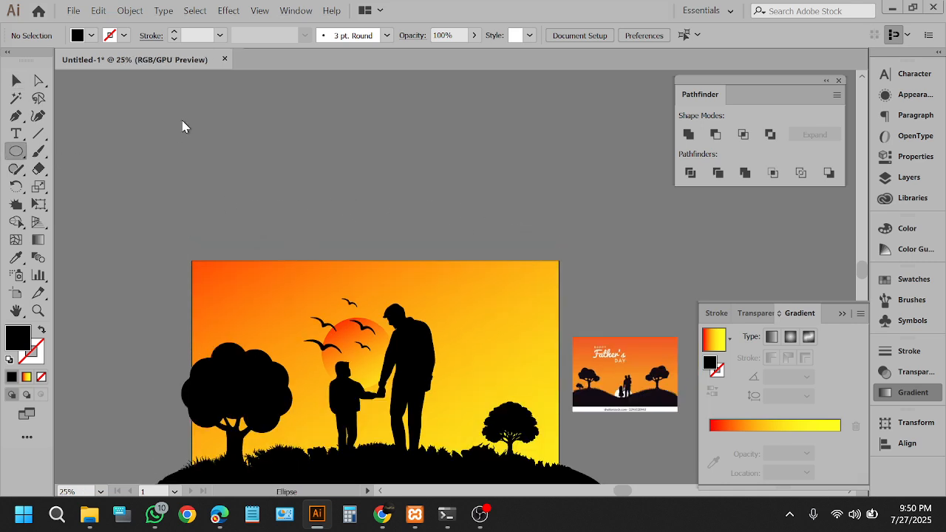
pyautogui.moveTo(183, 120); pyautogui.dragTo(310, 224)
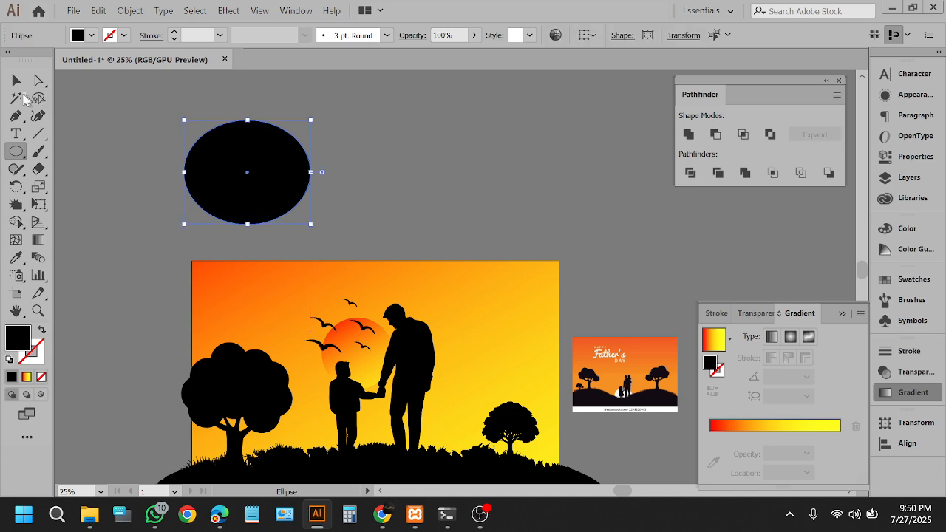
# Step: Duplicate the ellipse twice, one copy overlapping beside it and one above, to form a three-lobed cloud arrangement
pyautogui.click(16, 79)
pyautogui.click(169, 151)
pyautogui.moveTo(240, 181); pyautogui.dragTo(320, 190)
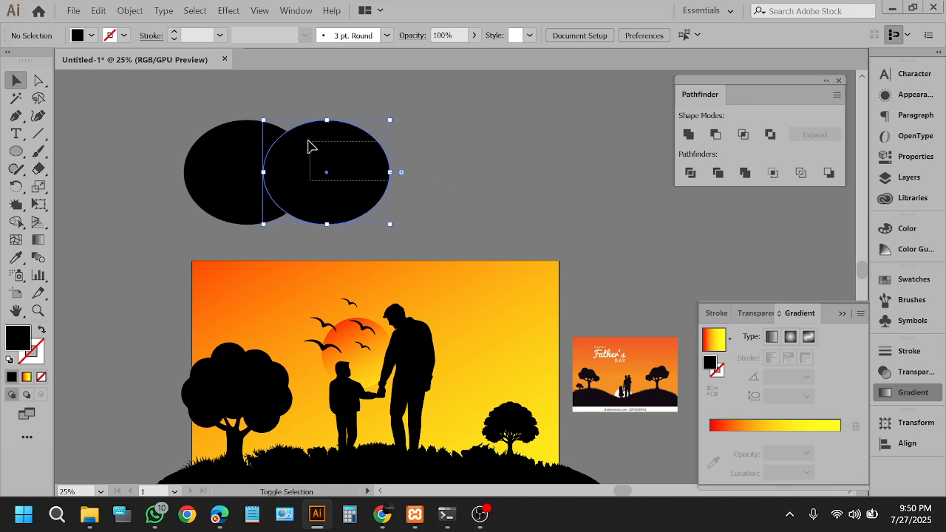
pyautogui.moveTo(308, 140); pyautogui.dragTo(308, 140)
pyautogui.moveTo(358, 191); pyautogui.dragTo(315, 134)
pyautogui.hotkey('ctrl', 'z')
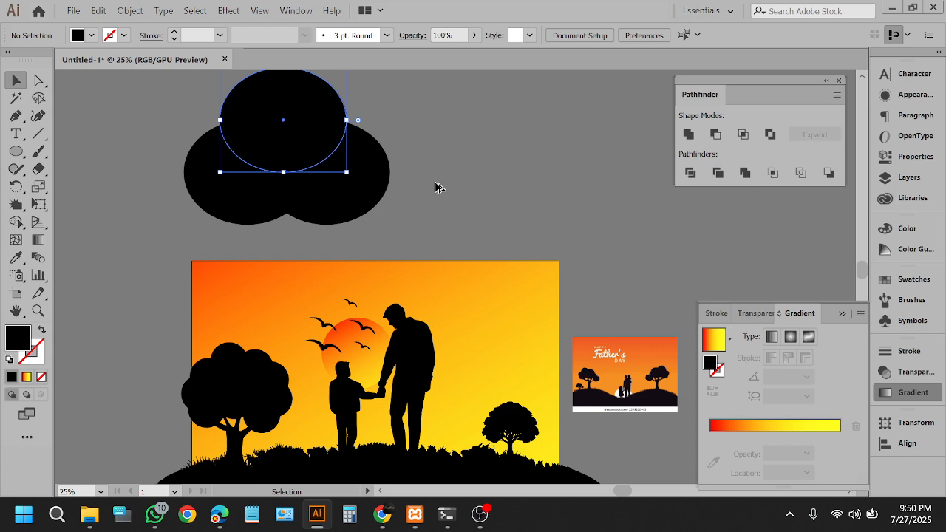
pyautogui.scroll(1, 435, 188)
# Step: Merge the three overlapping ellipses into a single cloud shape with Shape Builder
pyautogui.moveTo(425, 129); pyautogui.dragTo(180, 231)
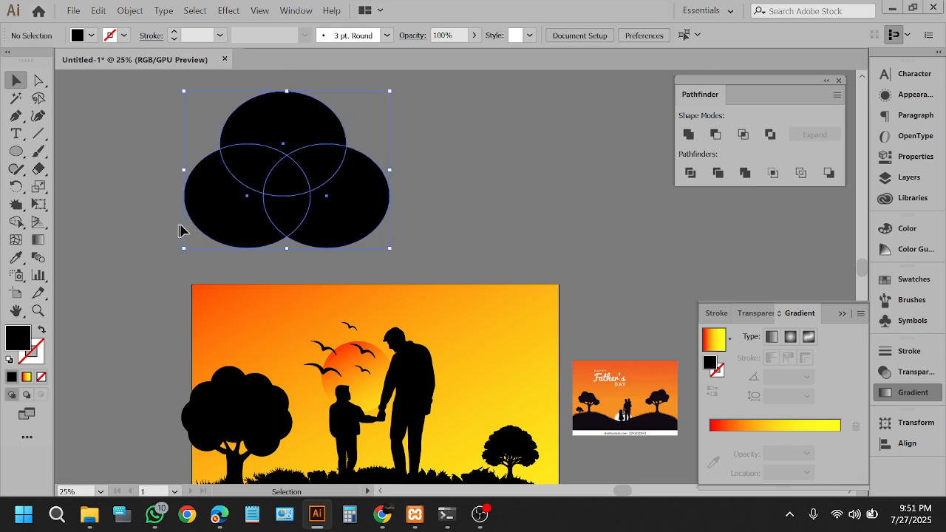
pyautogui.click(16, 222)
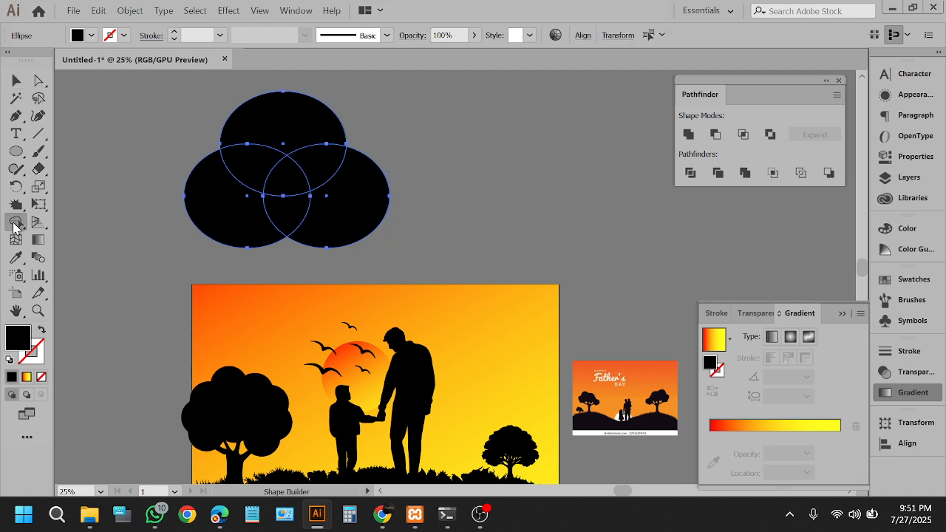
pyautogui.moveTo(273, 156)
pyautogui.mouseDown()
pyautogui.moveTo(252, 190)
pyautogui.moveTo(299, 167)
pyautogui.moveTo(288, 143)
pyautogui.moveTo(346, 200)
pyautogui.mouseUp()
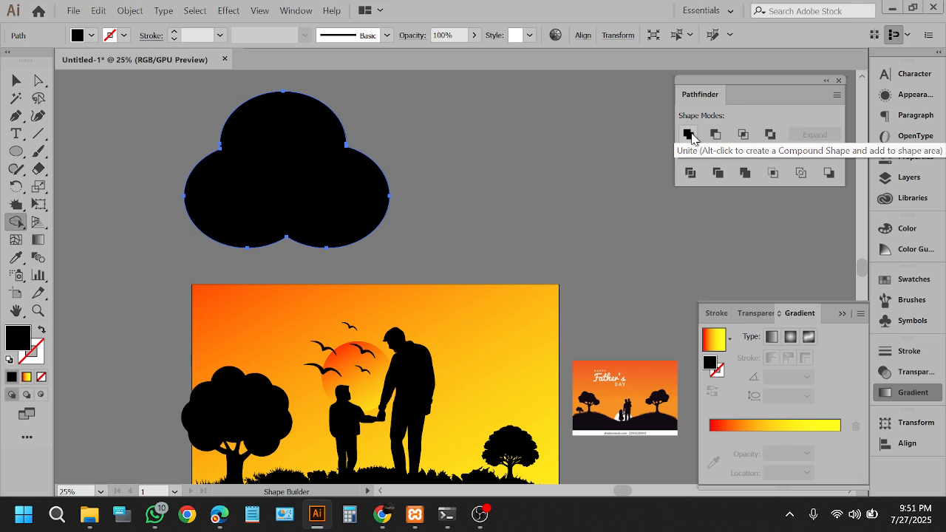
pyautogui.press('v')
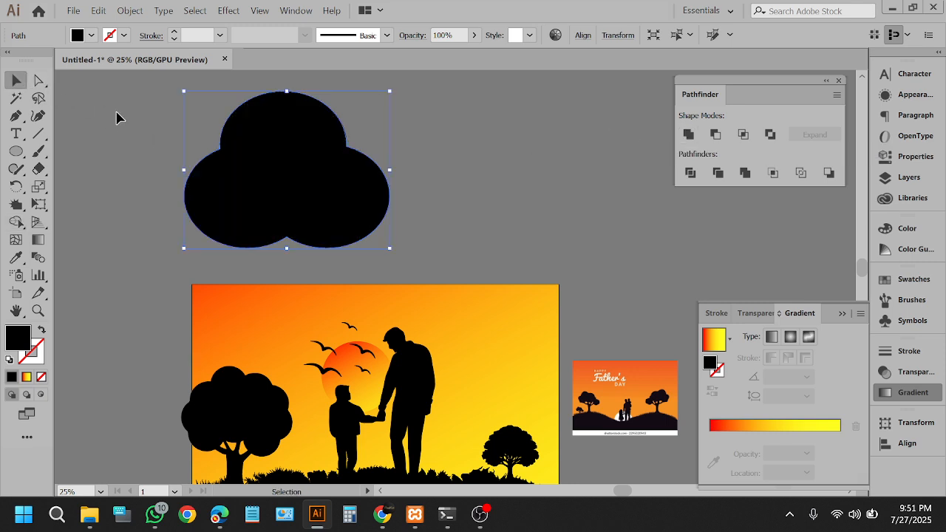
pyautogui.click(116, 118)
pyautogui.scroll(2, 350, 196)
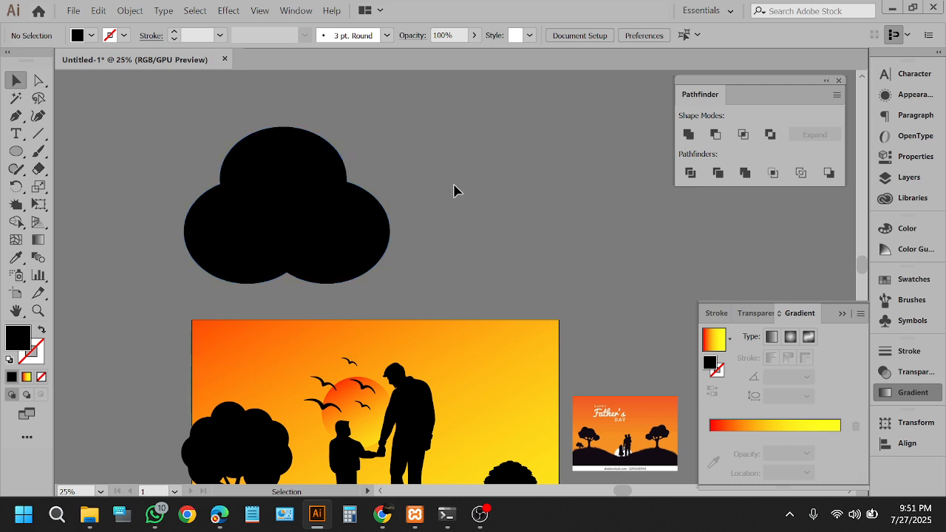
pyautogui.click(289, 200)
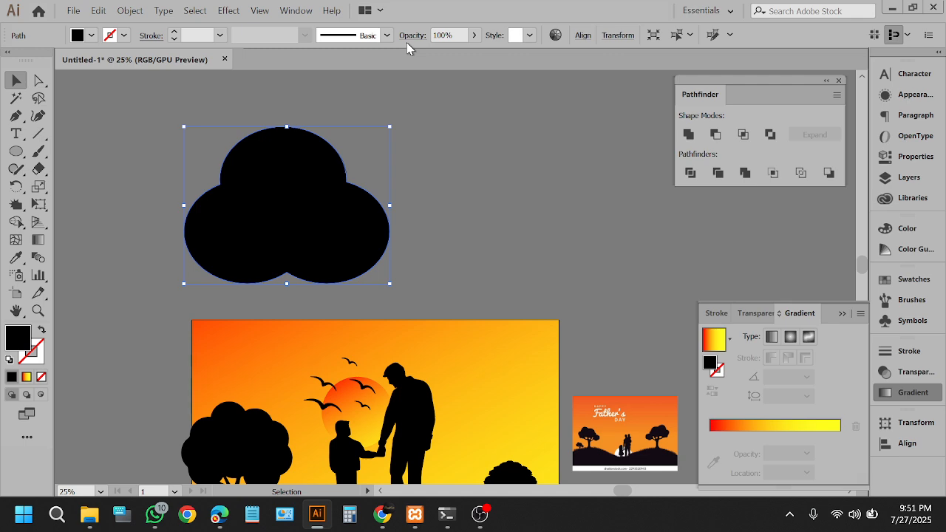
# Step: Switch to the browser, check the Google Meet call, and return to Illustrator
pyautogui.moveTo(228, 520)
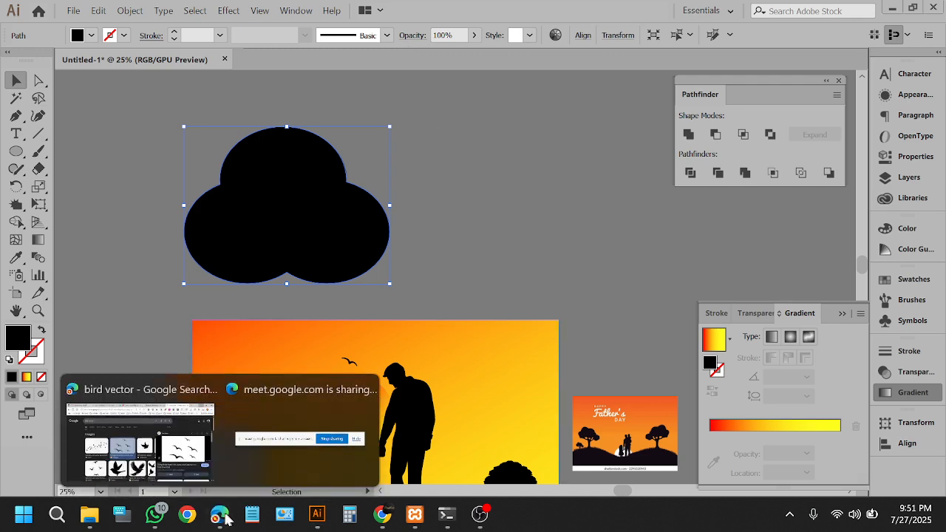
pyautogui.click(217, 409)
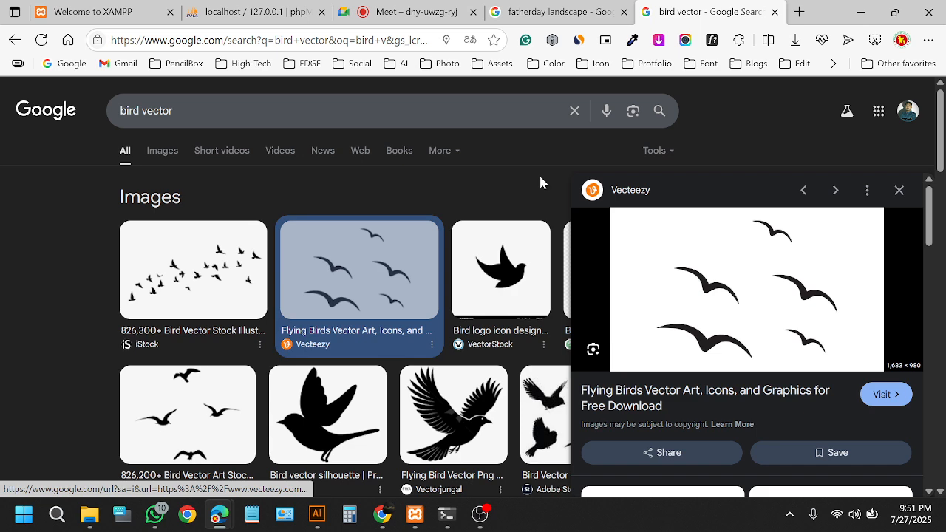
pyautogui.click(399, 10)
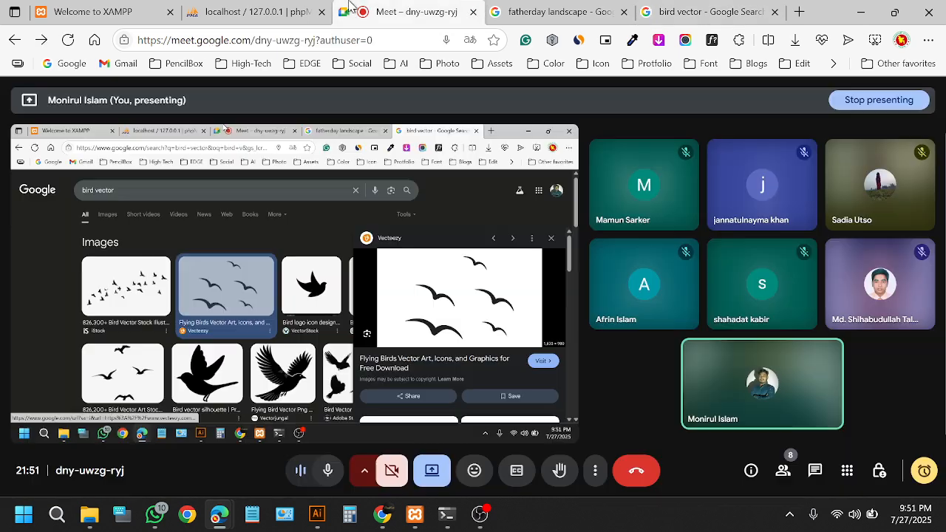
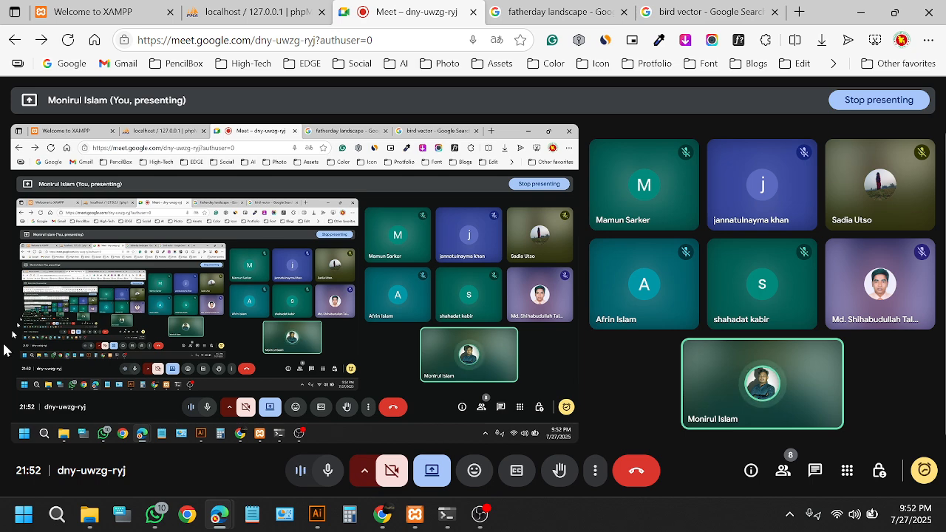
pyautogui.click(861, 12)
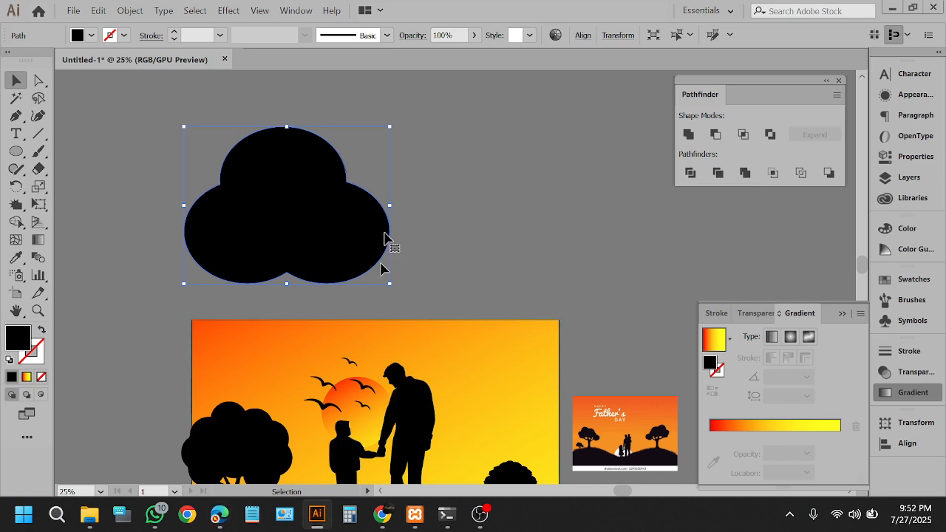
# Step: Move the cloud shape aside, up and to the left of the sunset artwork
pyautogui.scroll(-3, 384, 238)
pyautogui.keyDown('alt'); pyautogui.scroll(-2, 411, 137); pyautogui.keyUp('alt')
pyautogui.moveTo(357, 141); pyautogui.dragTo(191, 138)
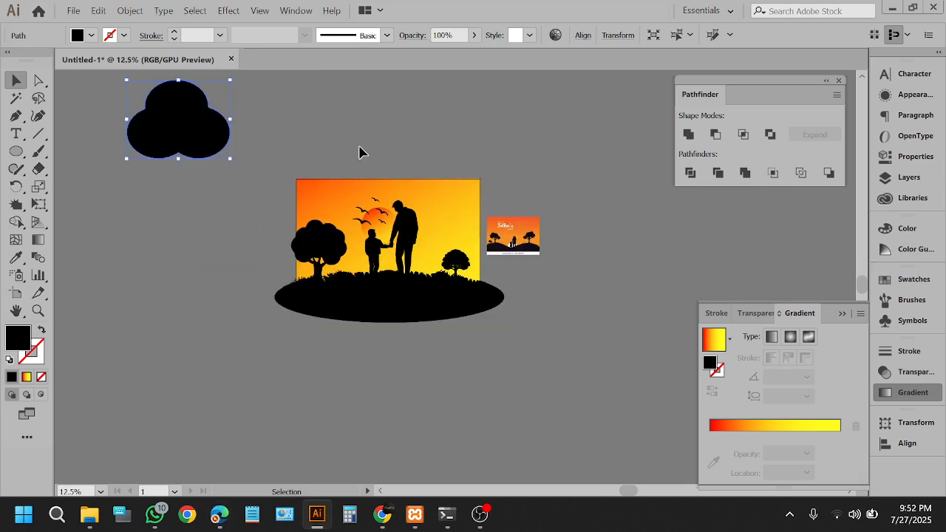
pyautogui.click(359, 161)
# Step: Draw a rectangle covering the sunset artboard and fill it with magenta
pyautogui.keyDown('alt'); pyautogui.scroll(1, 359, 157); pyautogui.keyUp('alt')
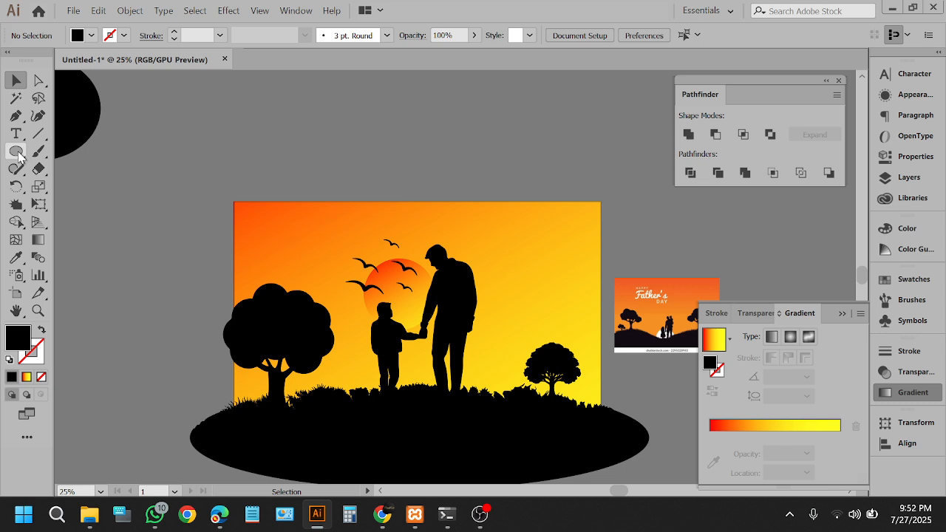
pyautogui.moveTo(17, 150); pyautogui.dragTo(72, 153)
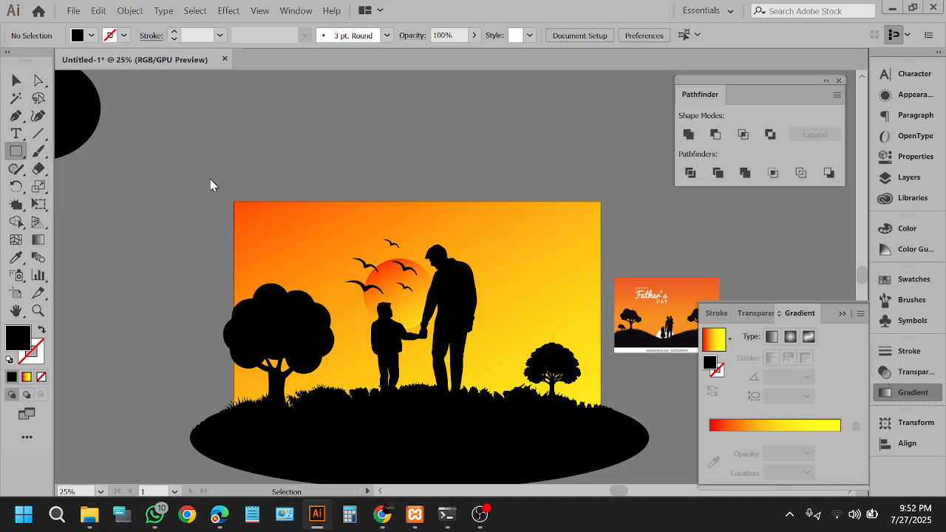
pyautogui.moveTo(211, 179); pyautogui.dragTo(605, 467)
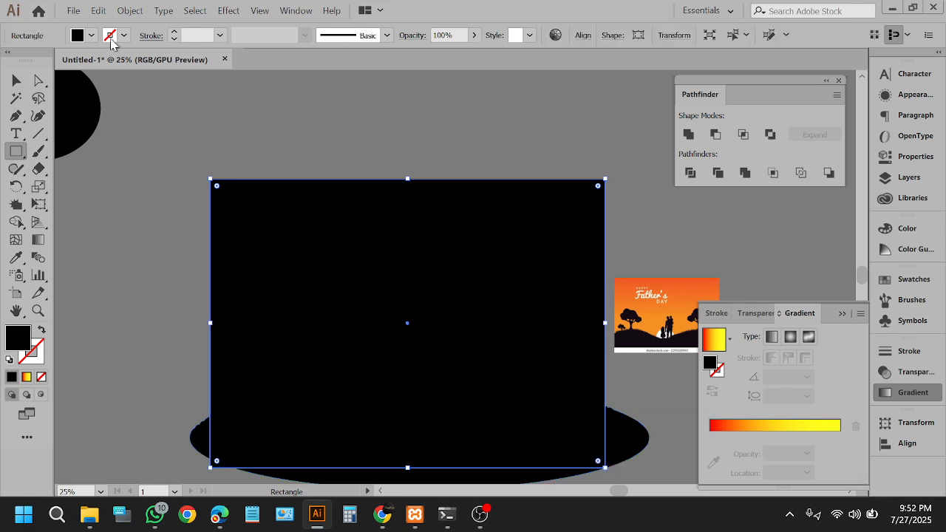
pyautogui.click(83, 35)
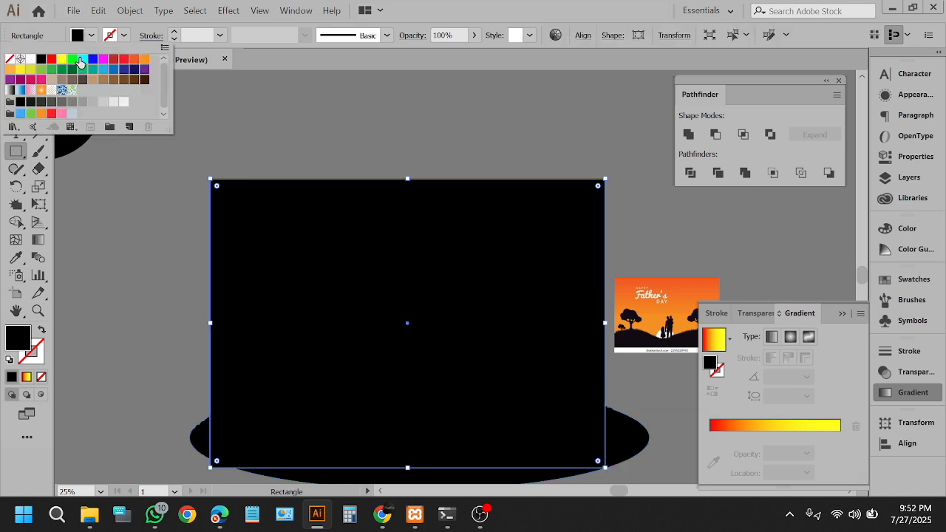
pyautogui.click(102, 59)
pyautogui.press('Escape')
pyautogui.press('v')
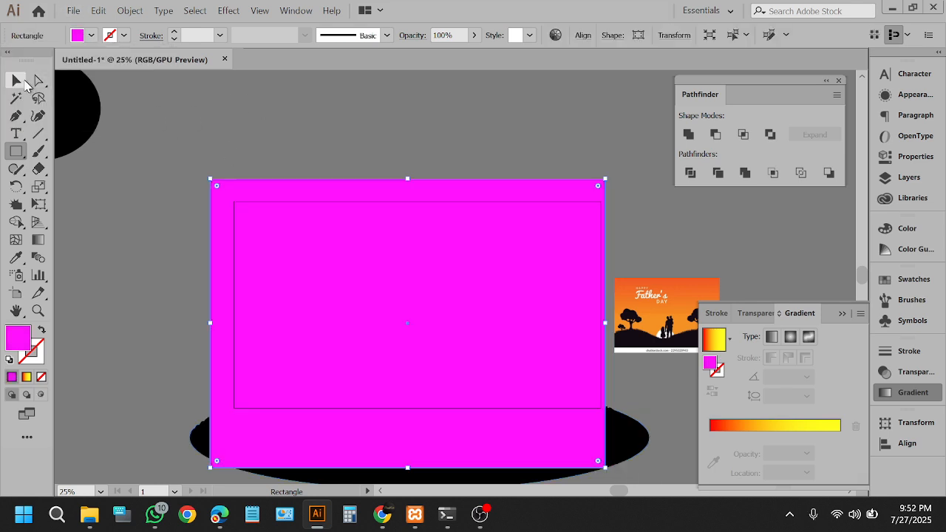
pyautogui.click(373, 126)
# Step: Centre the magenta rectangle over the artboard and set its opacity to 90%
pyautogui.click(424, 314)
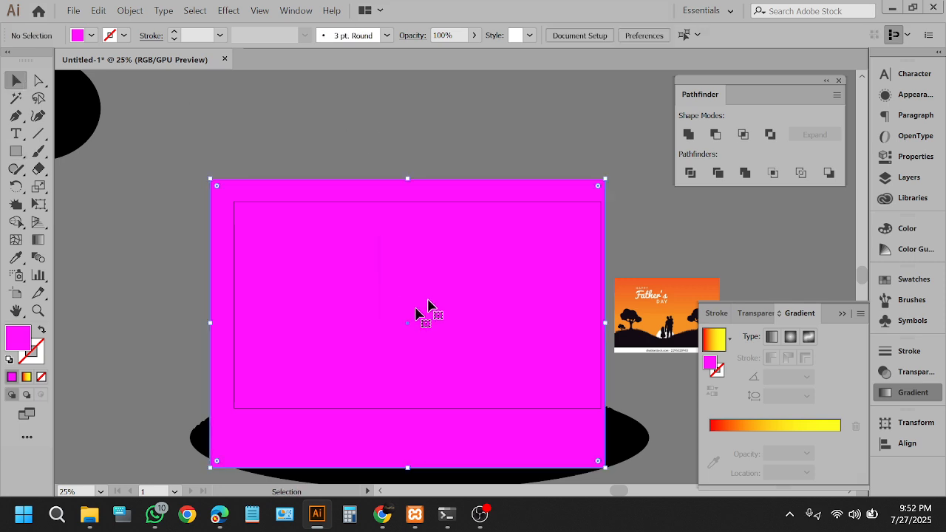
pyautogui.moveTo(537, 299); pyautogui.dragTo(518, 338)
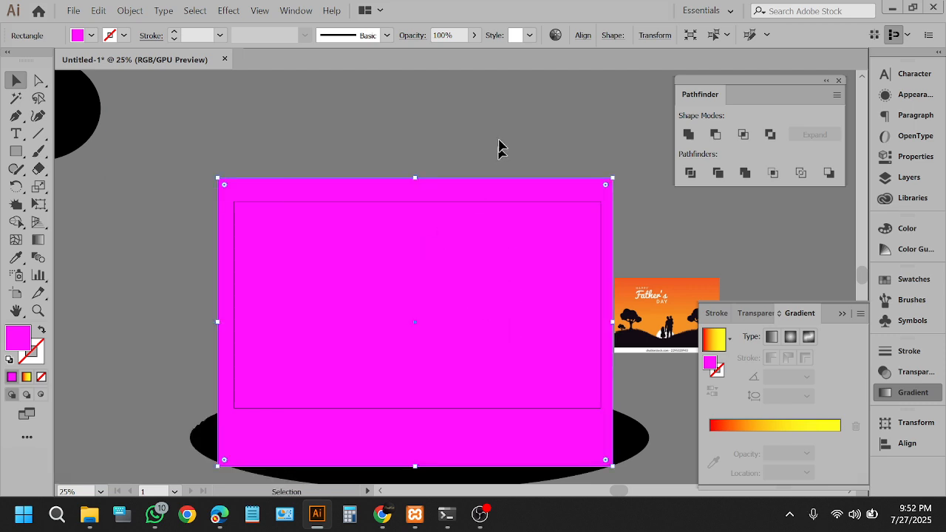
pyautogui.click(475, 35)
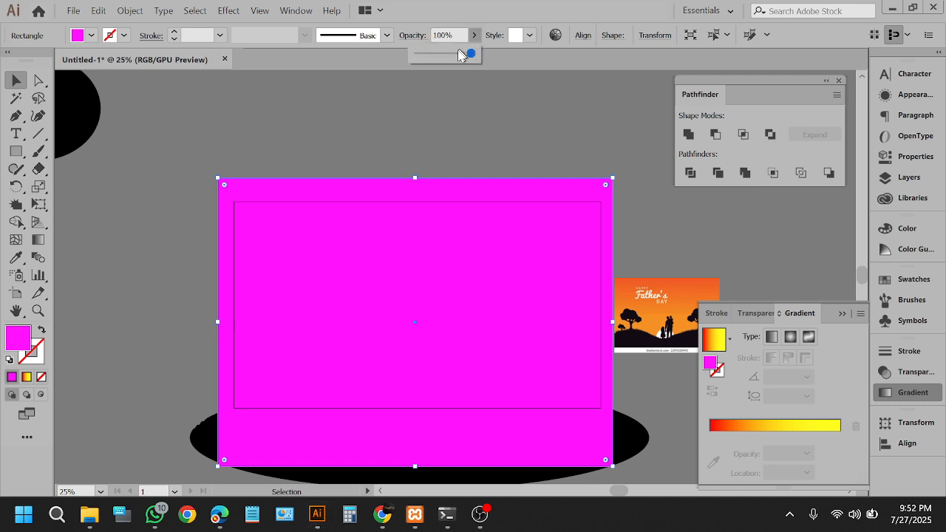
pyautogui.doubleClick(433, 35)
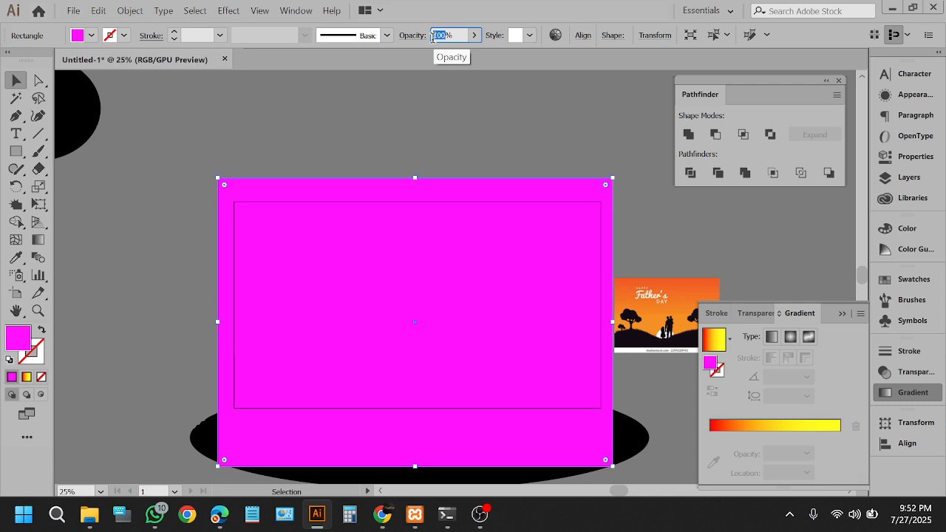
pyautogui.write('90')
pyautogui.press('Return')
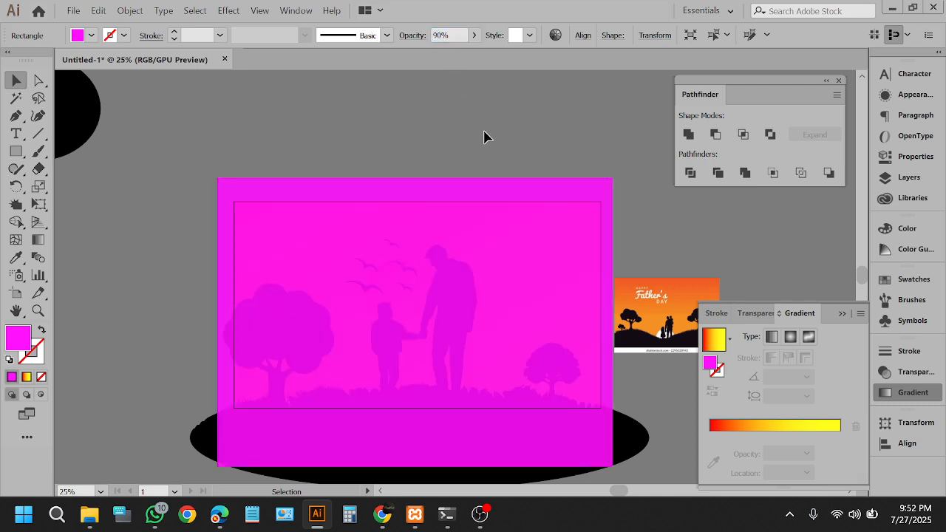
pyautogui.click(484, 137)
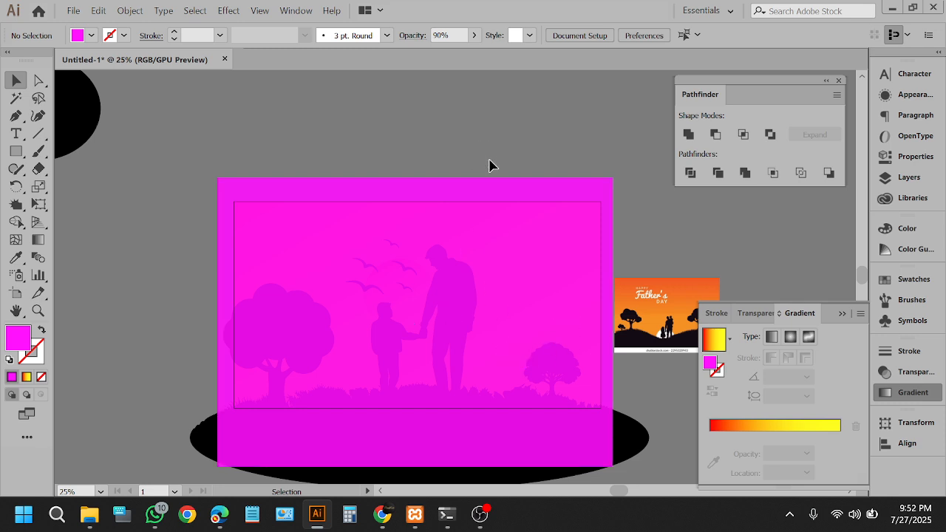
# Step: Set the opacity of the magenta rectangle covering the artboard to 80%
pyautogui.click(509, 227)
pyautogui.click(475, 36)
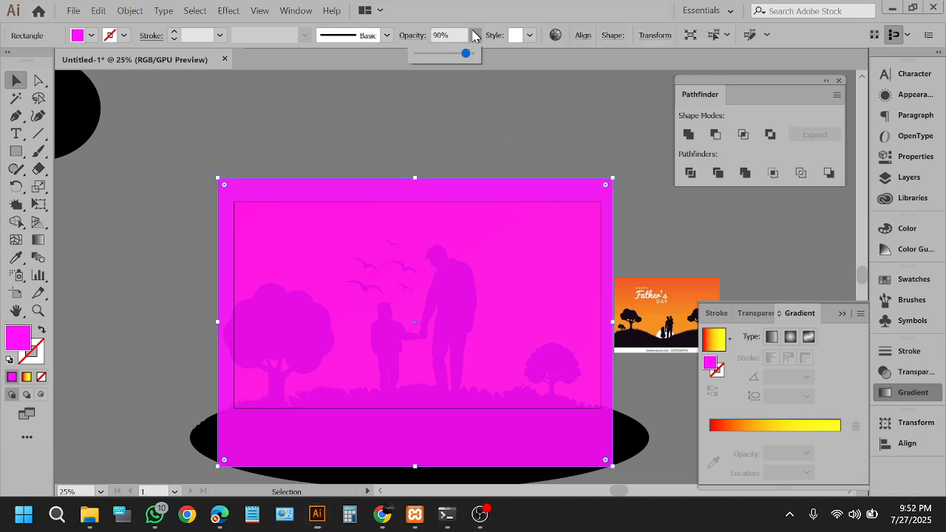
pyautogui.doubleClick(435, 34)
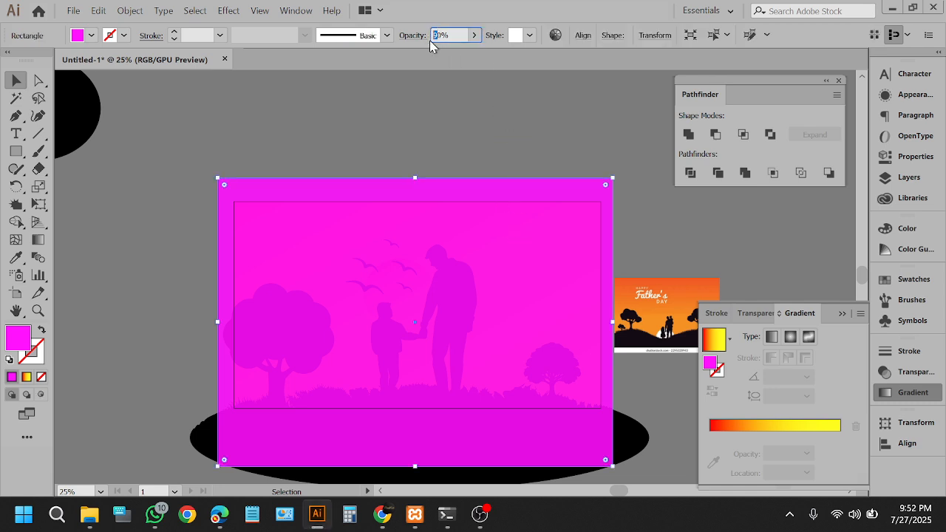
pyautogui.write('80')
pyautogui.press('Return')
pyautogui.click(474, 124)
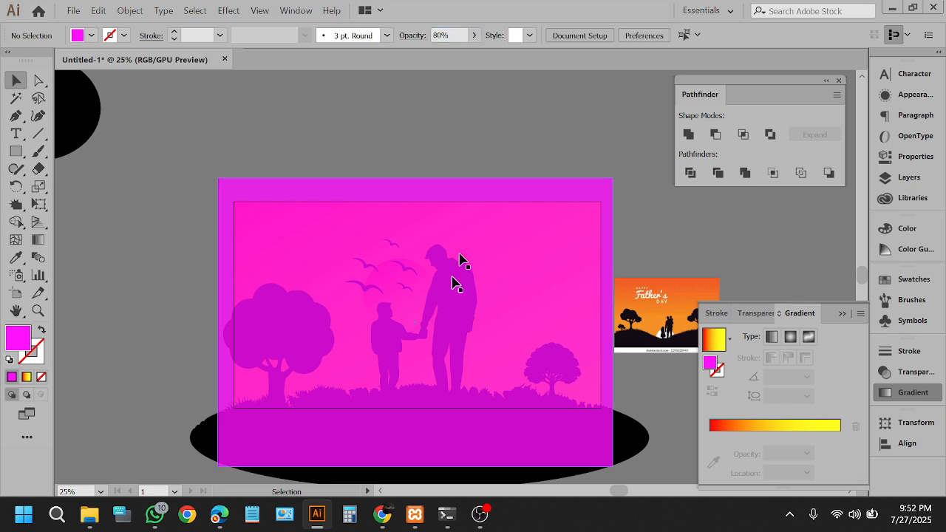
# Step: Reduce the magenta rectangle's opacity to 50% and finally to 19%
pyautogui.click(559, 244)
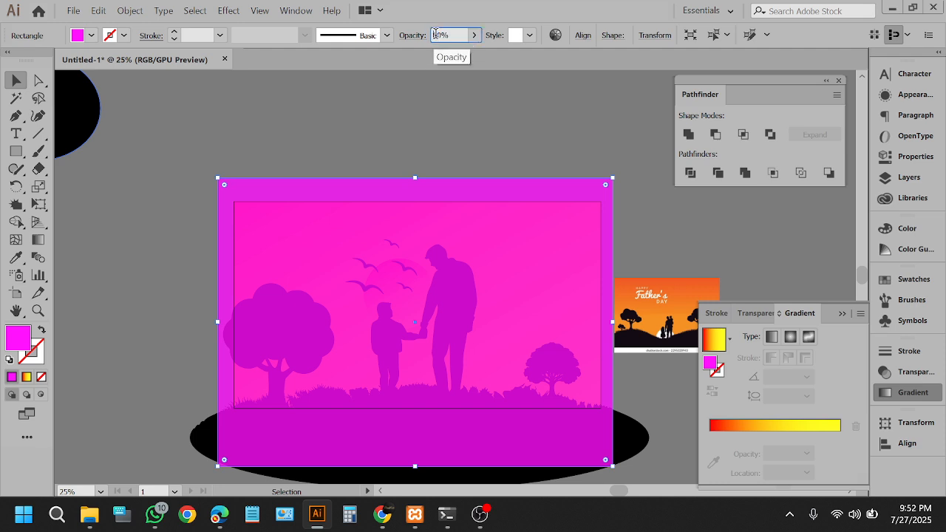
pyautogui.write('50')
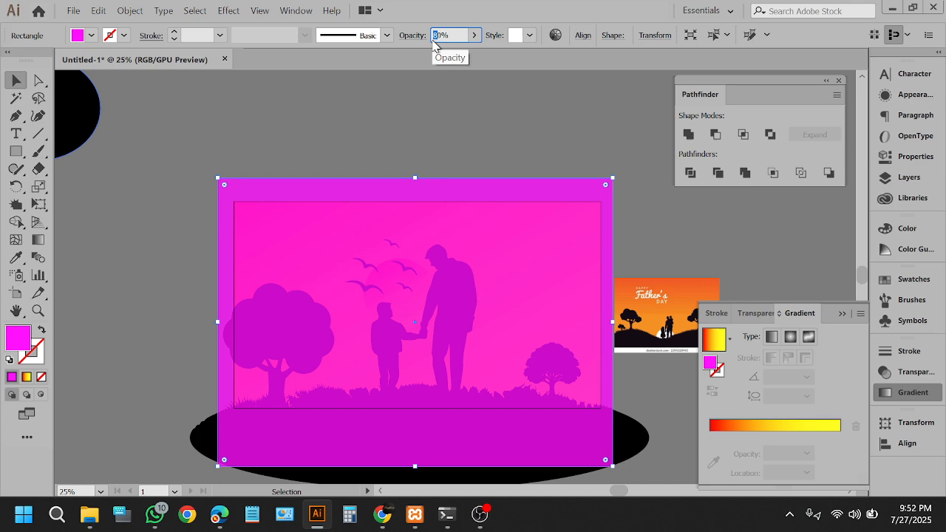
pyautogui.click(465, 94)
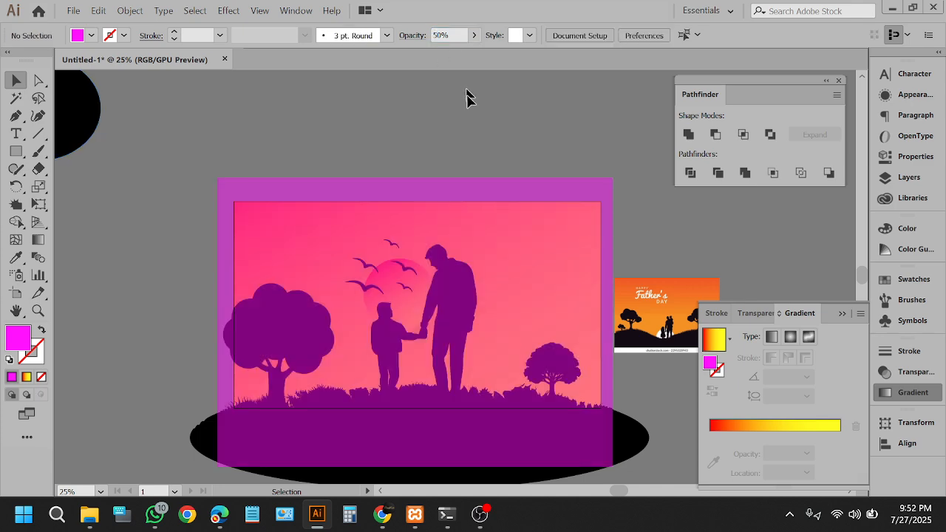
pyautogui.click(504, 192)
pyautogui.click(478, 37)
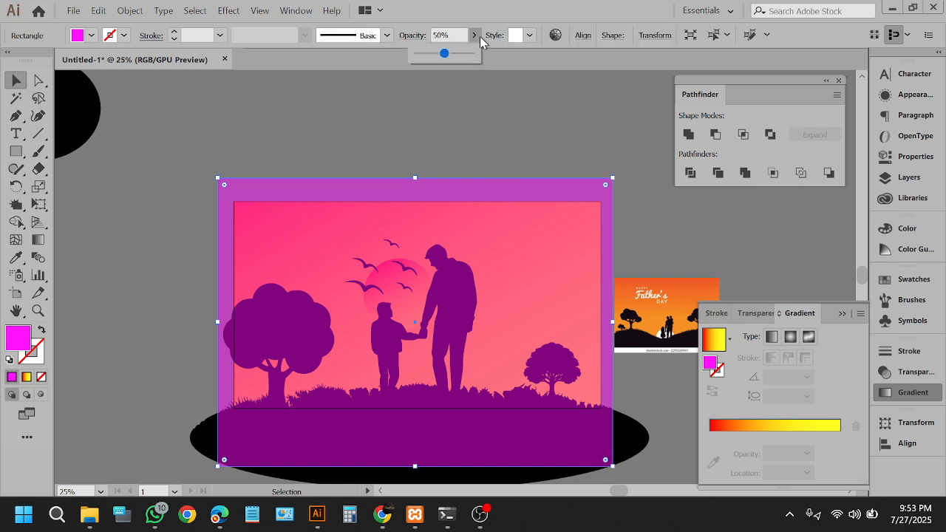
pyautogui.click(421, 54)
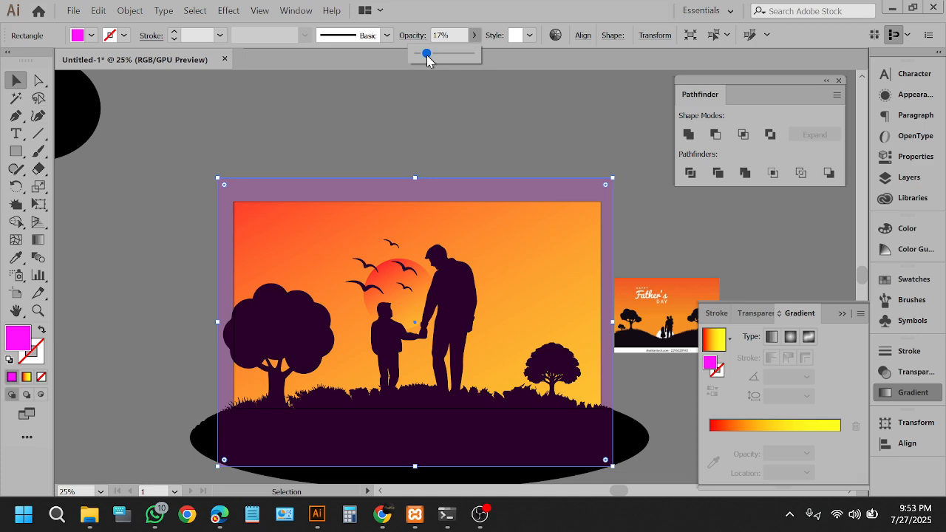
pyautogui.click(456, 109)
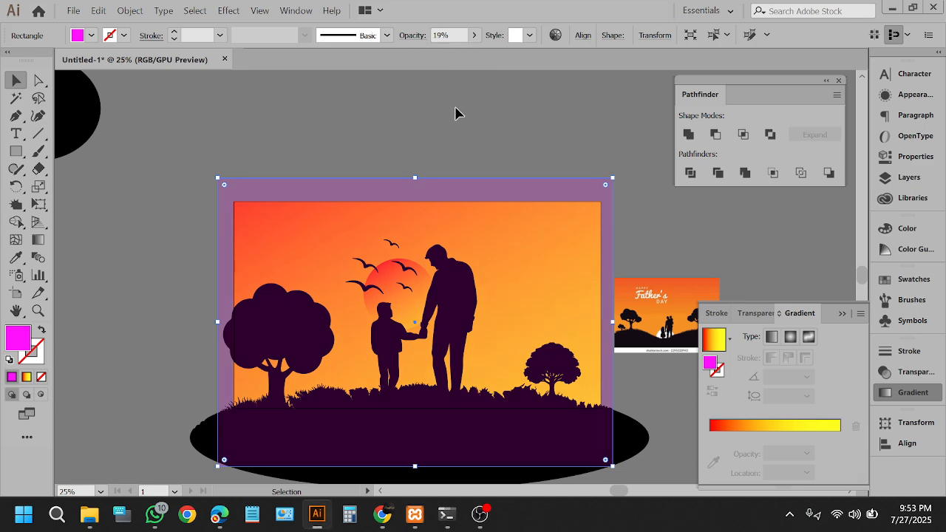
# Step: Move the magenta rectangle off the sunset artwork into the empty canvas and delete it
pyautogui.scroll(-1, 440, 180)
pyautogui.scroll(3, 481, 283)
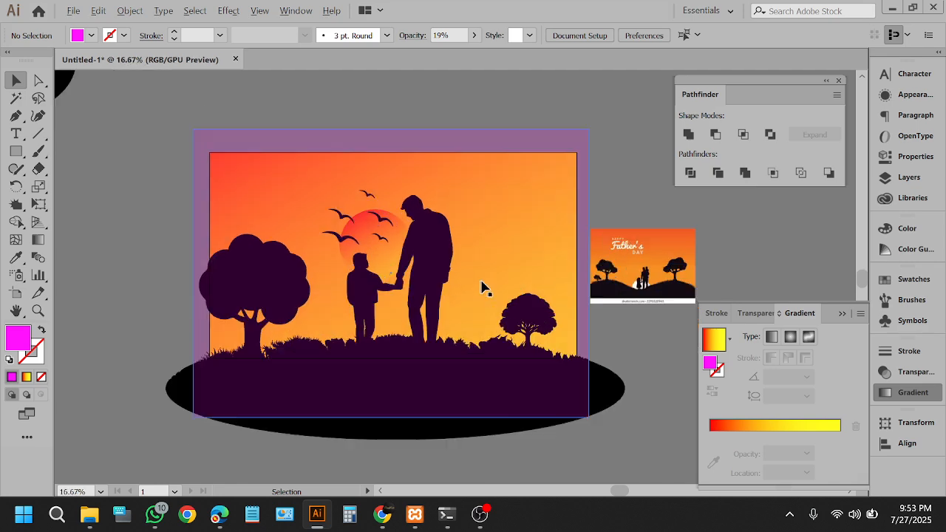
pyautogui.scroll(-1, 563, 256)
pyautogui.scroll(-2, 591, 333)
pyautogui.scroll(1, 592, 333)
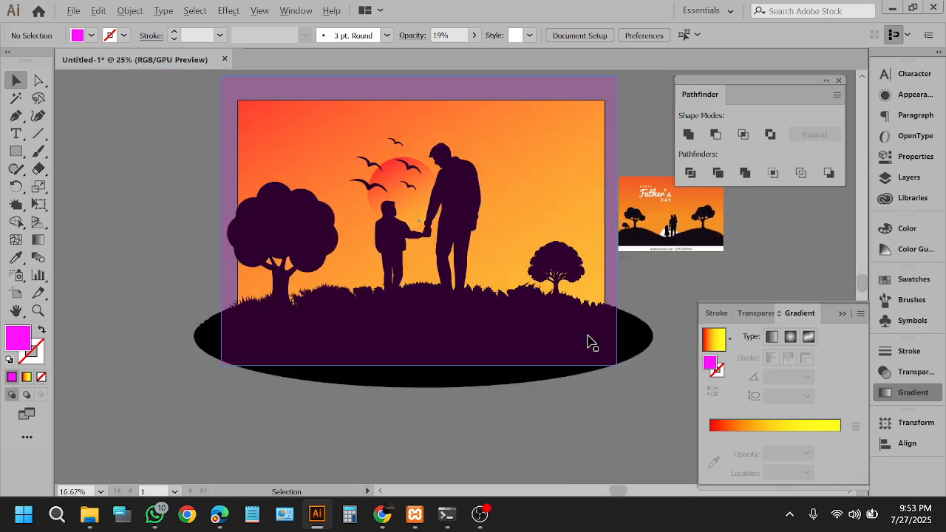
pyautogui.moveTo(591, 334); pyautogui.dragTo(428, 368)
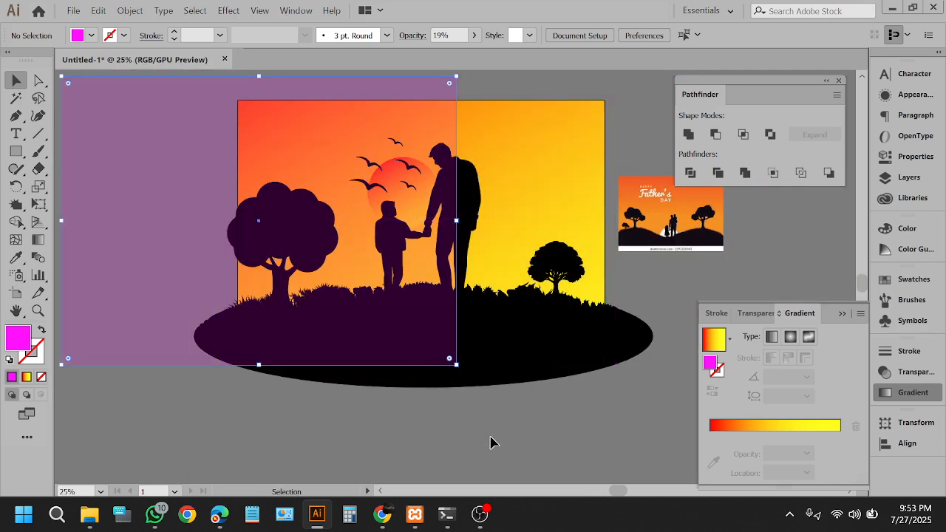
pyautogui.click(492, 436)
pyautogui.scroll(1, 655, 141)
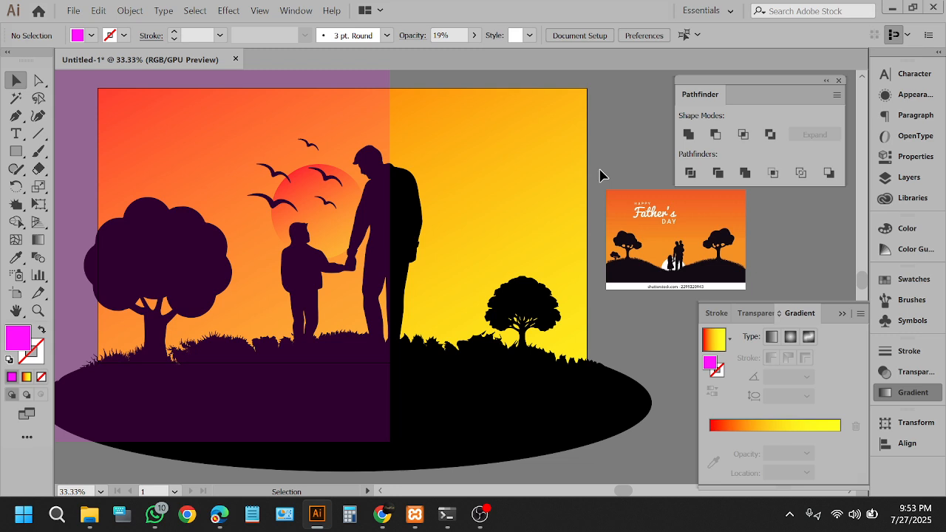
pyautogui.scroll(-4, 464, 382)
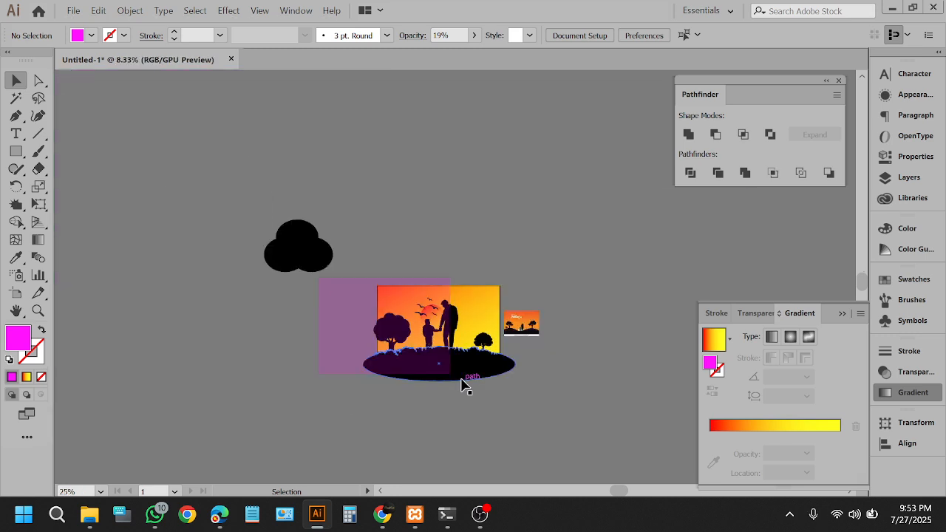
pyautogui.scroll(2, 436, 384)
pyautogui.scroll(-1, 436, 384)
pyautogui.moveTo(422, 391); pyautogui.dragTo(680, 248)
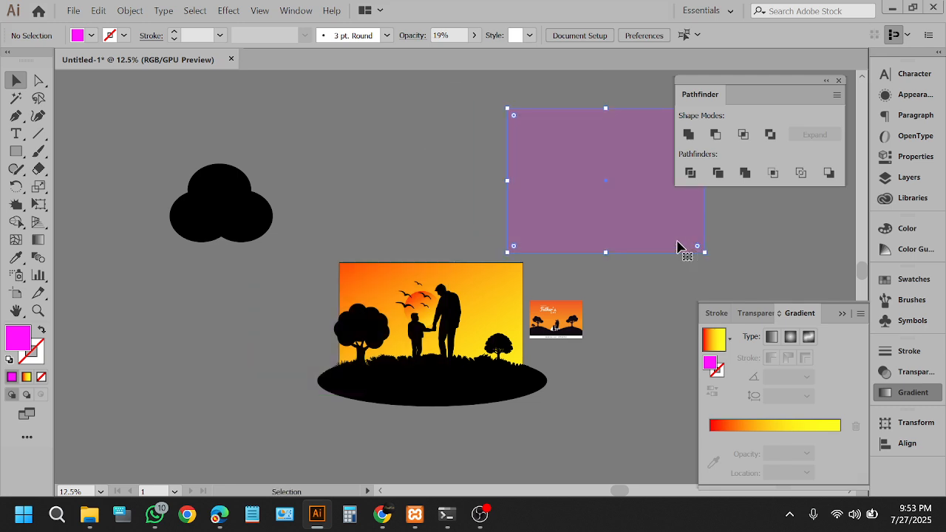
pyautogui.press('Delete')
# Step: Move the black cloud shape over the upper-right corner of the sunset artboard
pyautogui.scroll(1, 458, 210)
pyautogui.moveTo(207, 229); pyautogui.dragTo(528, 306)
pyautogui.scroll(1, 569, 292)
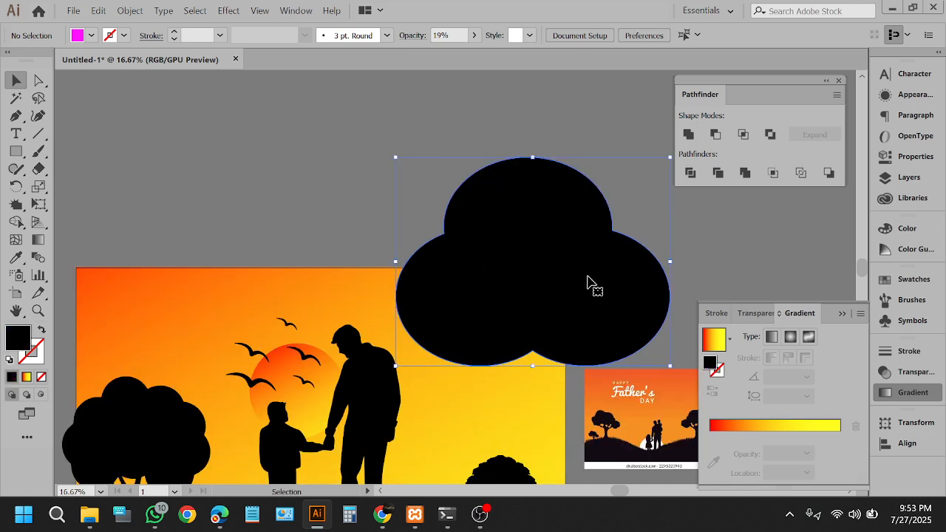
pyautogui.keyDown('shift'); pyautogui.click(535, 157); pyautogui.keyUp('shift')
pyautogui.click(455, 190)
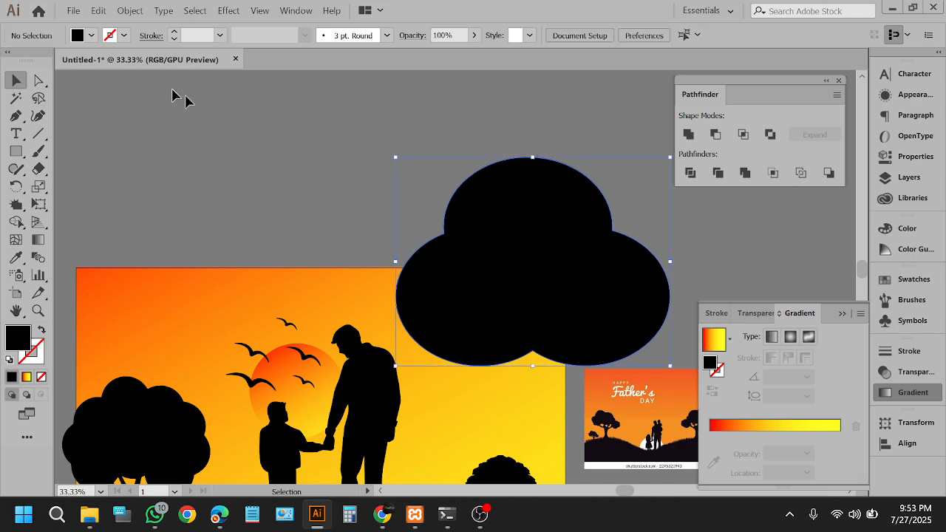
# Step: Fill the cloud shape with white and shrink it to a small cloud in the upper-right sky
pyautogui.click(91, 35)
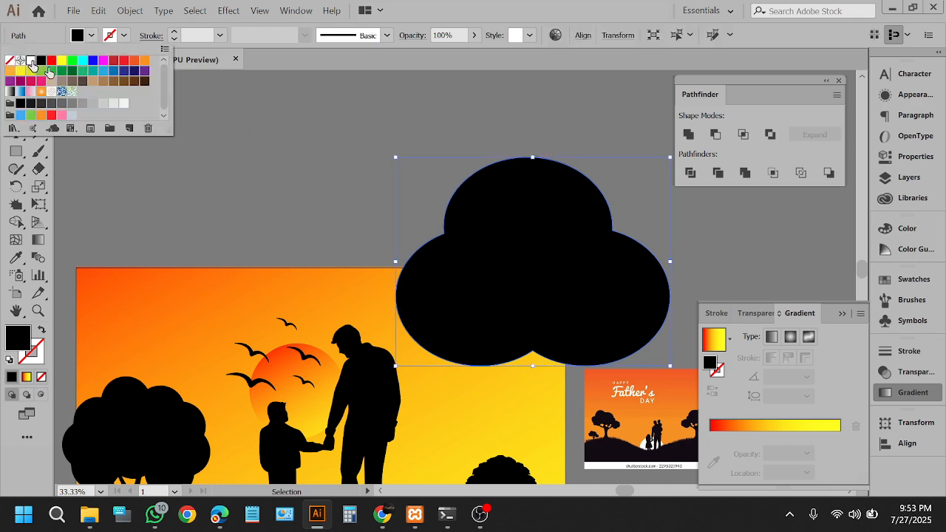
pyautogui.click(31, 60)
pyautogui.click(622, 218)
pyautogui.click(550, 168)
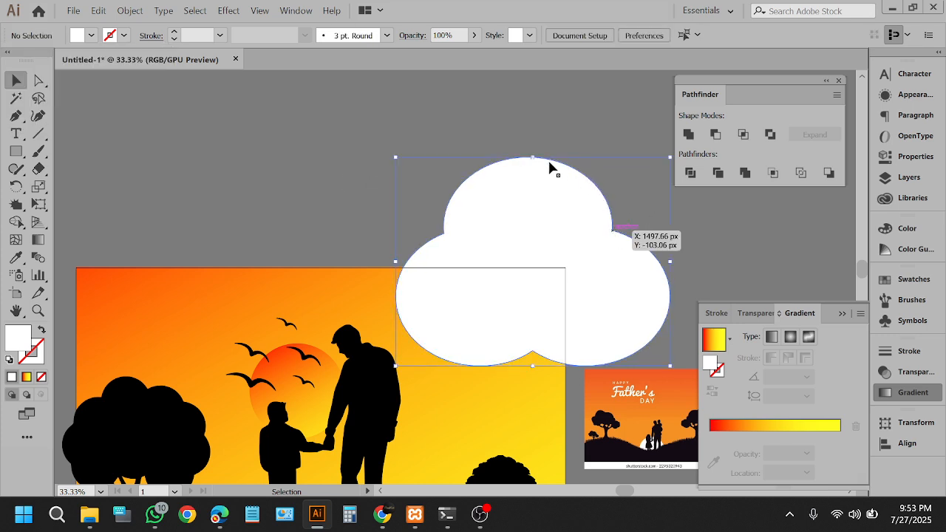
pyautogui.moveTo(527, 157); pyautogui.dragTo(495, 333)
pyautogui.click(495, 185)
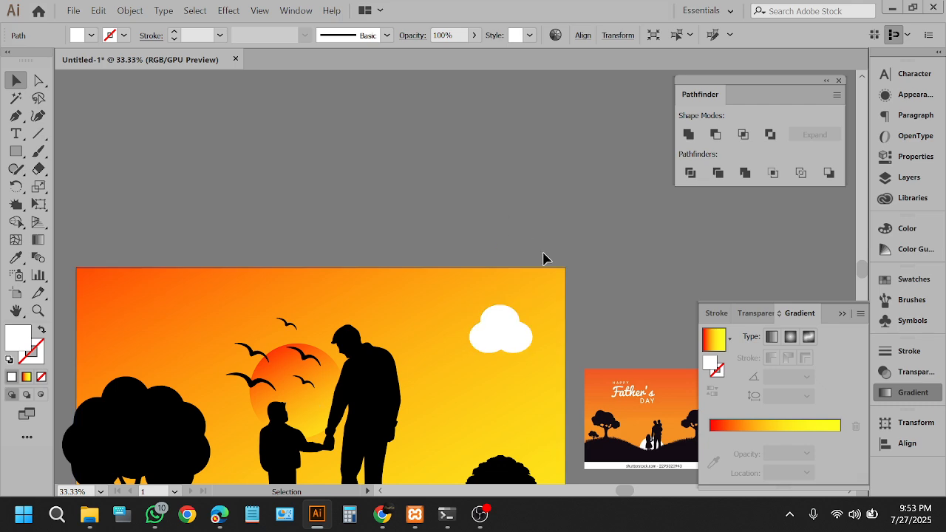
# Step: Try 50% opacity on the small white cloud and return it to 100%
pyautogui.scroll(-1, 543, 258)
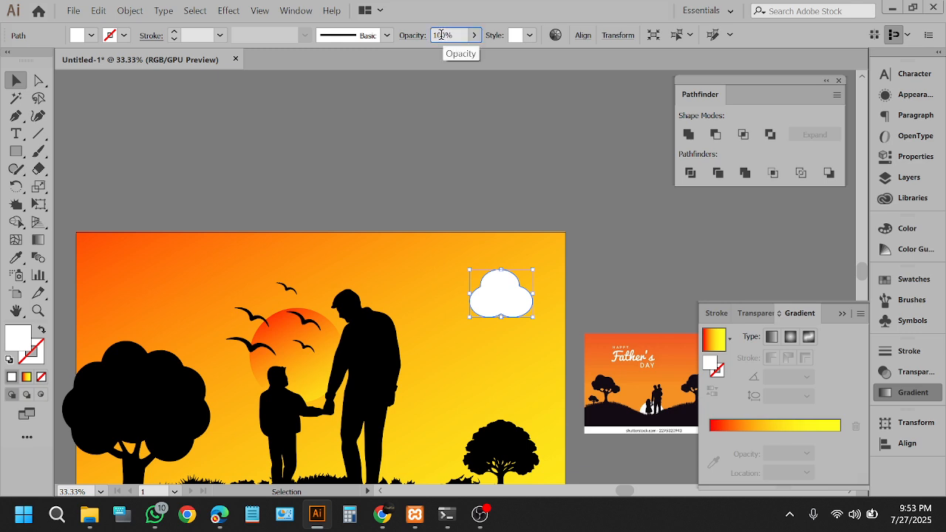
pyautogui.click(457, 147)
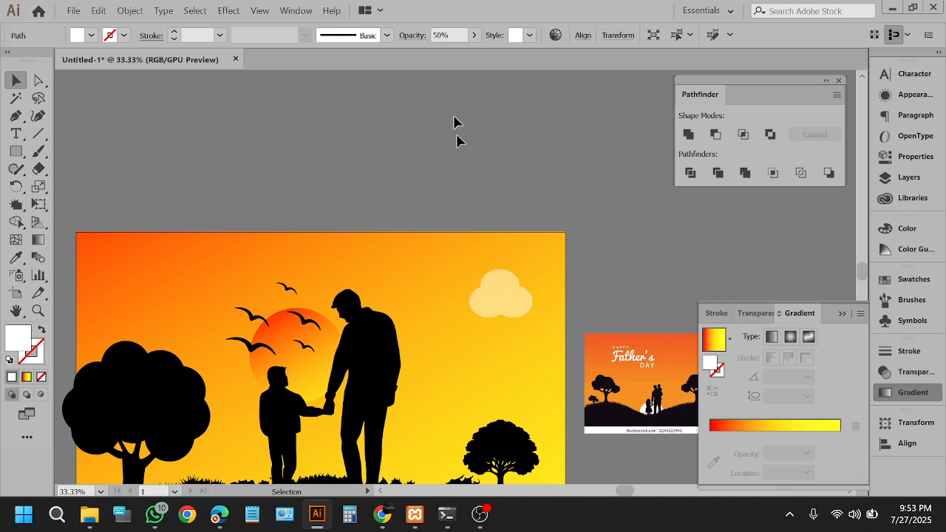
pyautogui.click(496, 285)
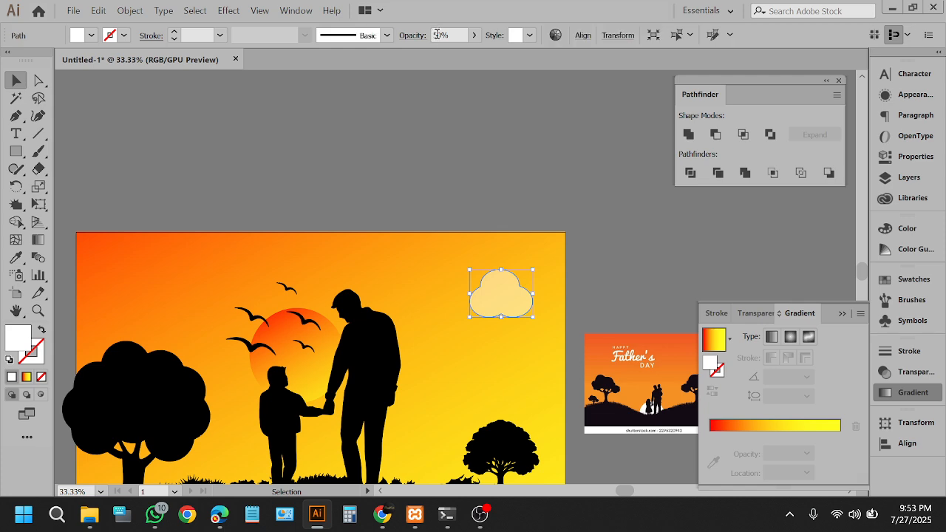
pyautogui.click(460, 172)
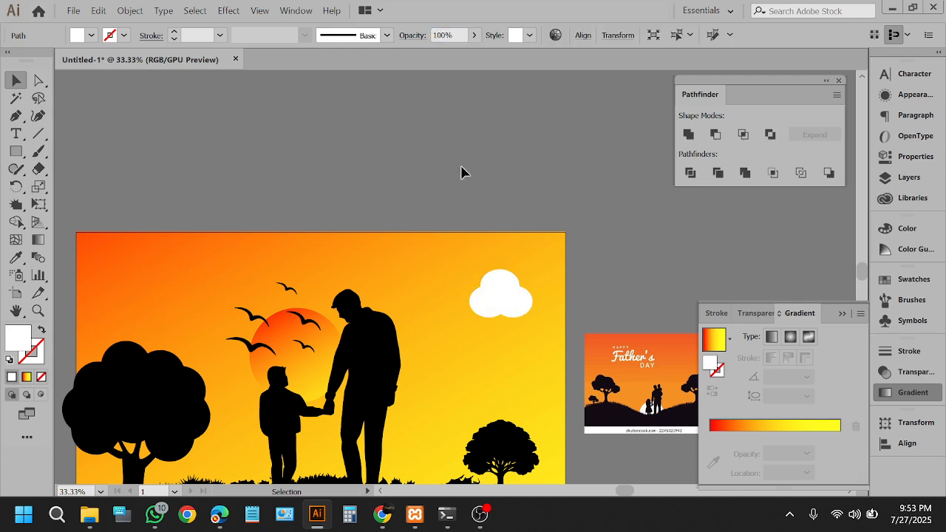
# Step: Set the white cloud's opacity to 10% and check how it blends with the sky
pyautogui.click(487, 273)
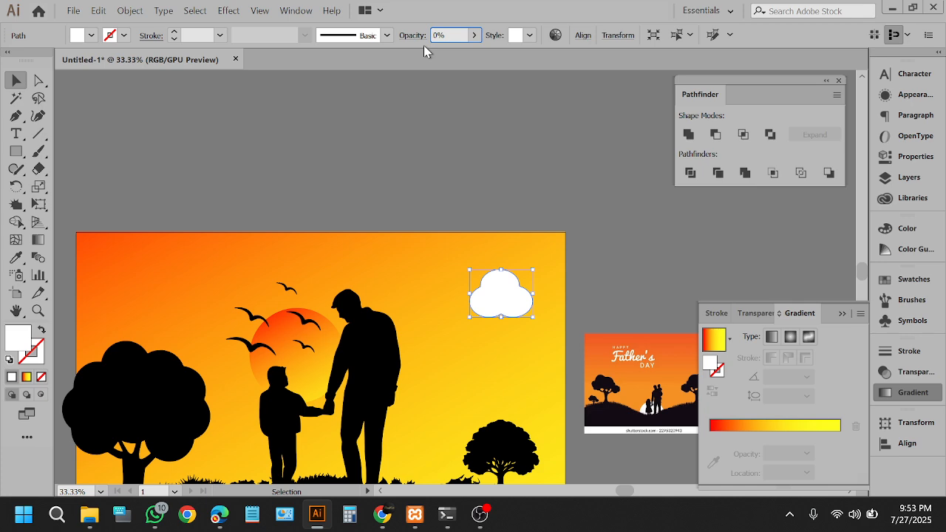
pyautogui.click(464, 164)
pyautogui.scroll(-1, 500, 175)
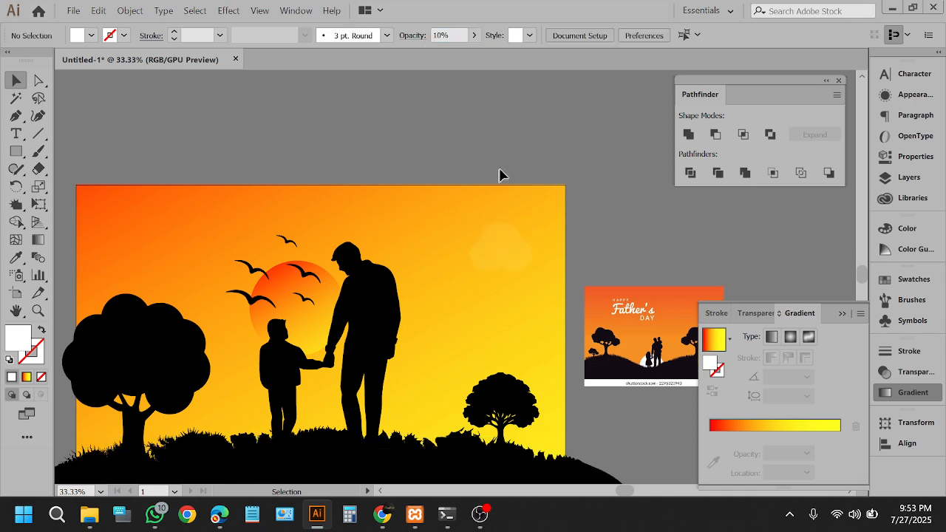
pyautogui.scroll(3, 504, 182)
pyautogui.scroll(1, 714, 247)
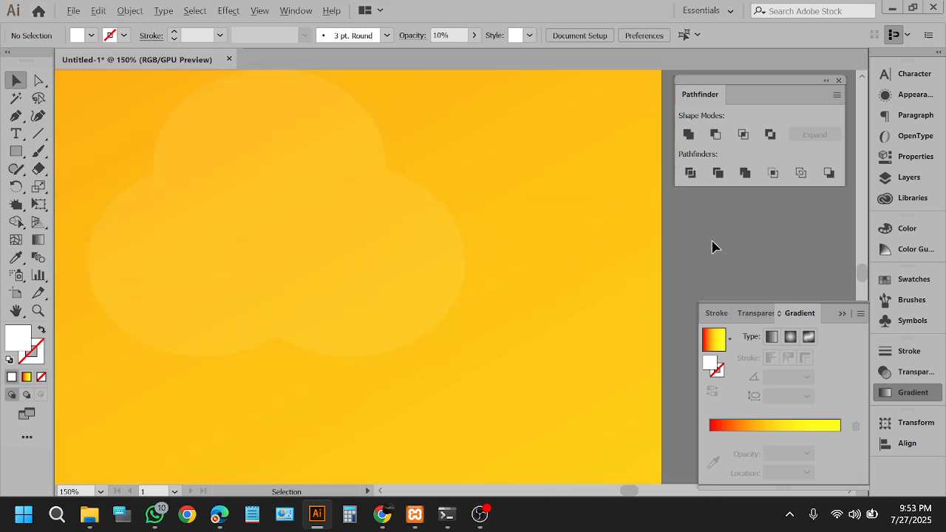
pyautogui.scroll(-5, 566, 271)
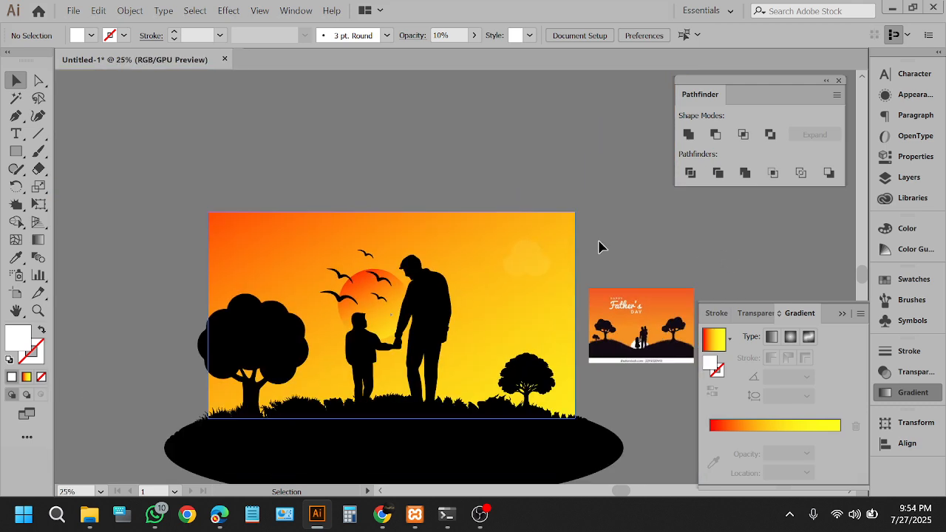
# Step: Set the white cloud's opacity to 15%
pyautogui.scroll(1, 584, 251)
pyautogui.click(474, 274)
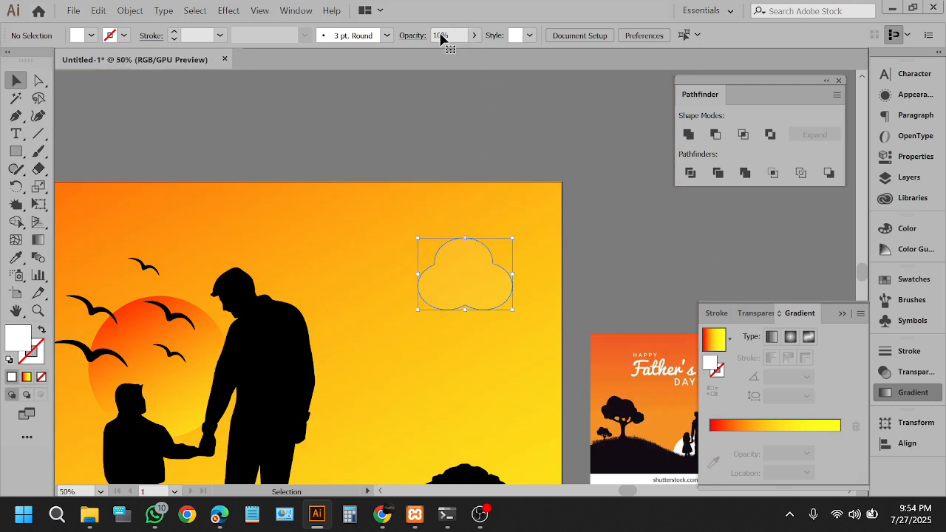
pyautogui.click(509, 111)
pyautogui.scroll(-1, 541, 128)
pyautogui.scroll(-2, 541, 128)
pyautogui.hscroll(-2, 570, 175)
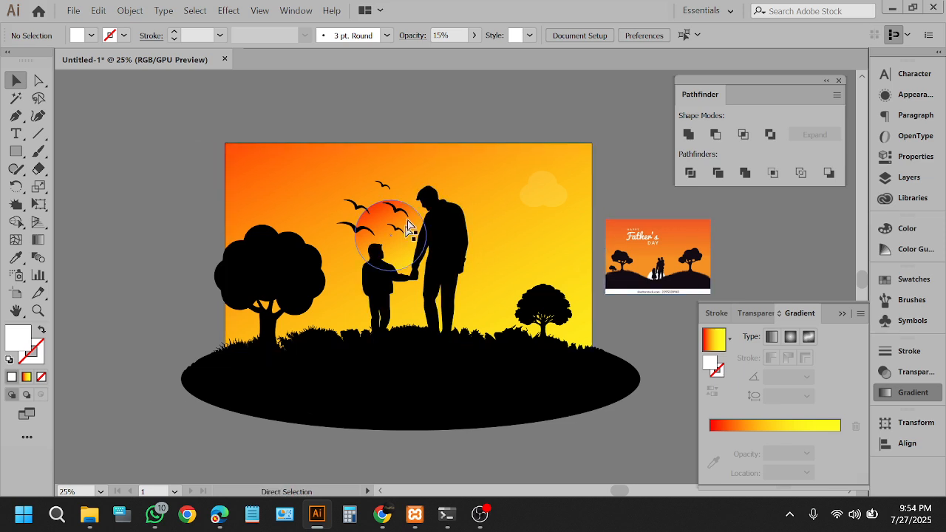
# Step: Enlarge the cloud to nearly twice its width and move it across the artboard's upper-right corner
pyautogui.scroll(1, 422, 126)
pyautogui.click(587, 193)
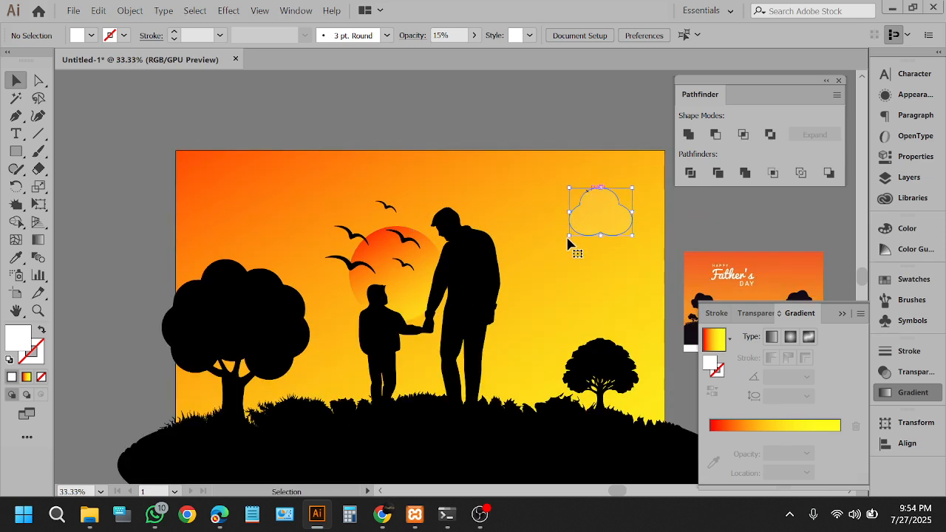
pyautogui.moveTo(569, 236); pyautogui.dragTo(520, 328)
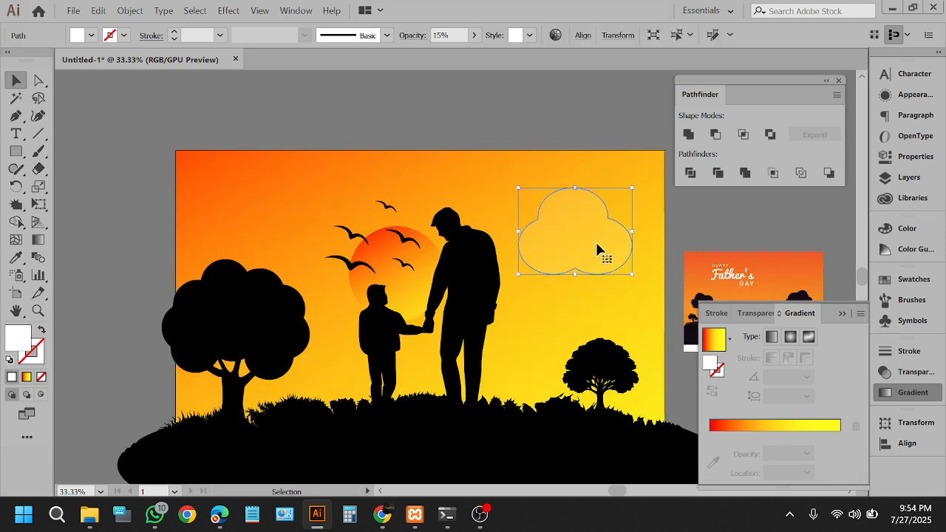
pyautogui.moveTo(602, 244); pyautogui.dragTo(652, 175)
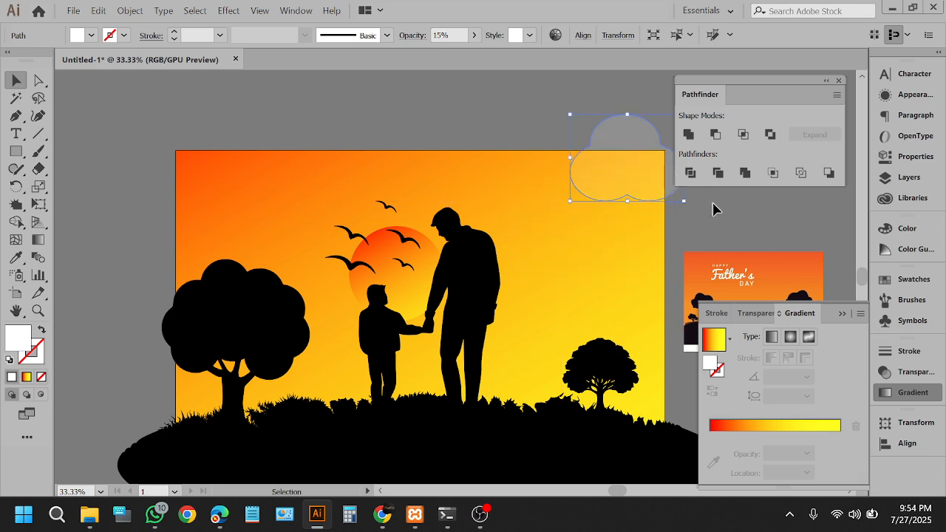
pyautogui.click(714, 210)
# Step: Place copies of the cloud above the large tree, over the artboard's top edge, and above the small tree
pyautogui.scroll(1, 713, 232)
pyautogui.moveTo(669, 216); pyautogui.dragTo(285, 265)
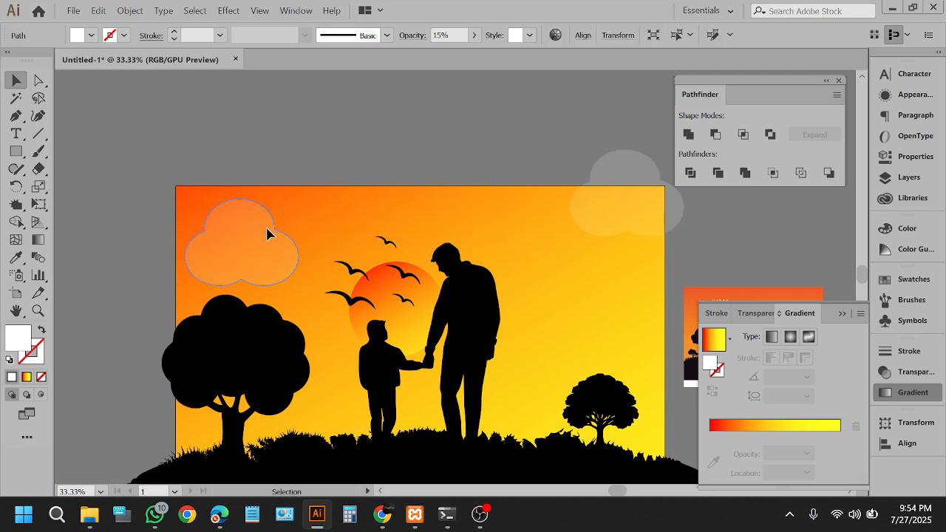
pyautogui.moveTo(267, 233); pyautogui.dragTo(579, 305)
pyautogui.scroll(-1, 385, 143)
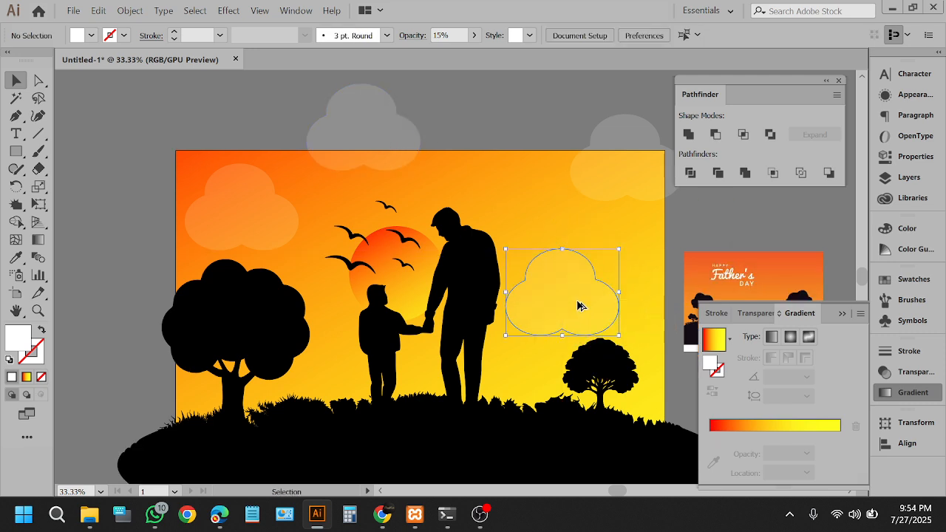
# Step: Deselect the cloud and review the whole composition, including the clouds, tree and ground that overhang the artboard
pyautogui.click(716, 230)
pyautogui.scroll(-1, 686, 225)
pyautogui.hscroll(1, 353, 155)
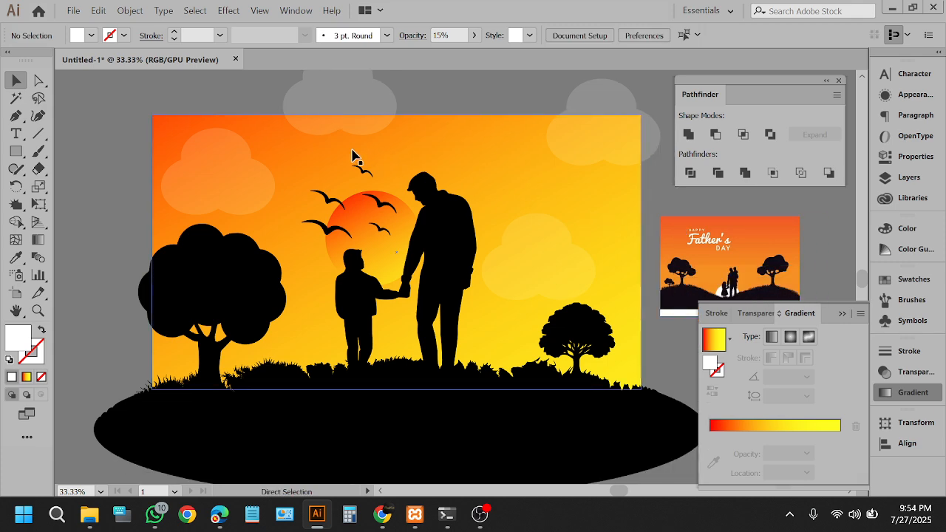
pyautogui.scroll(-2, 235, 139)
pyautogui.hscroll(-1, 251, 221)
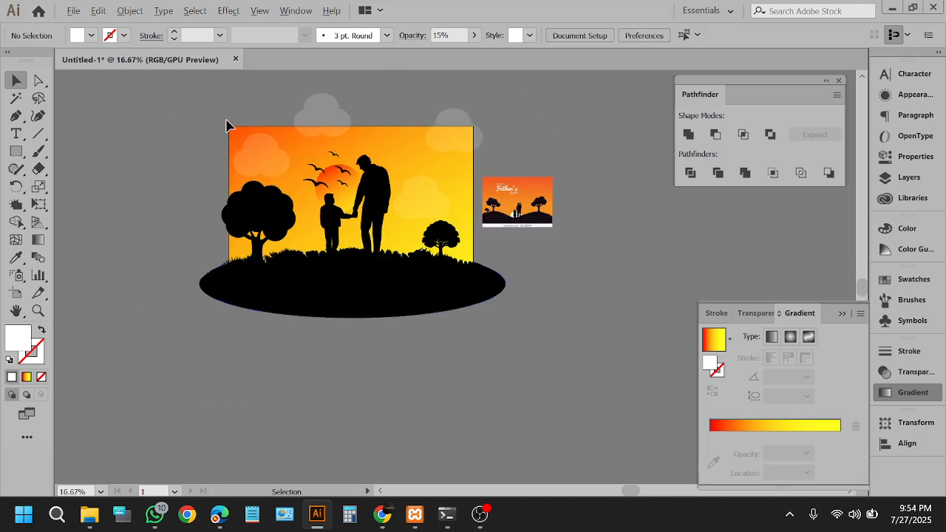
pyautogui.scroll(1, 227, 125)
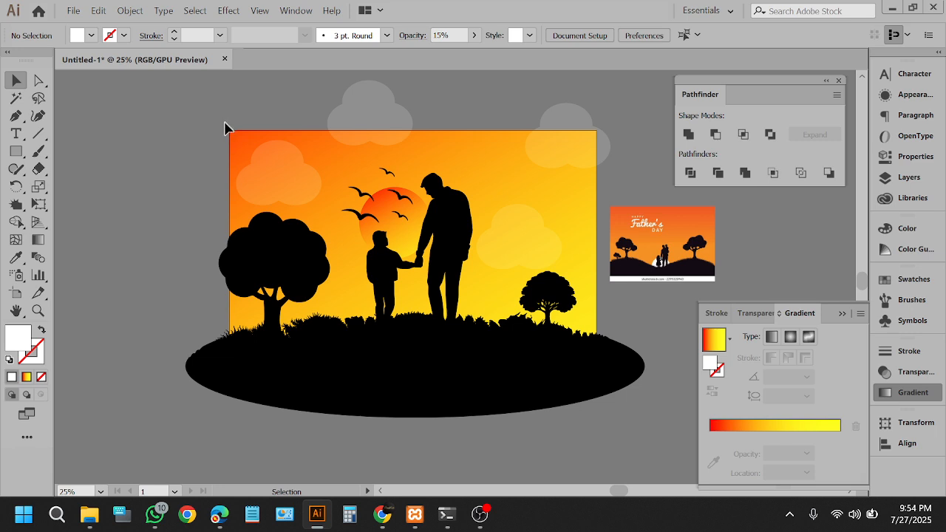
pyautogui.scroll(1, 224, 128)
pyautogui.hscroll(1, 224, 177)
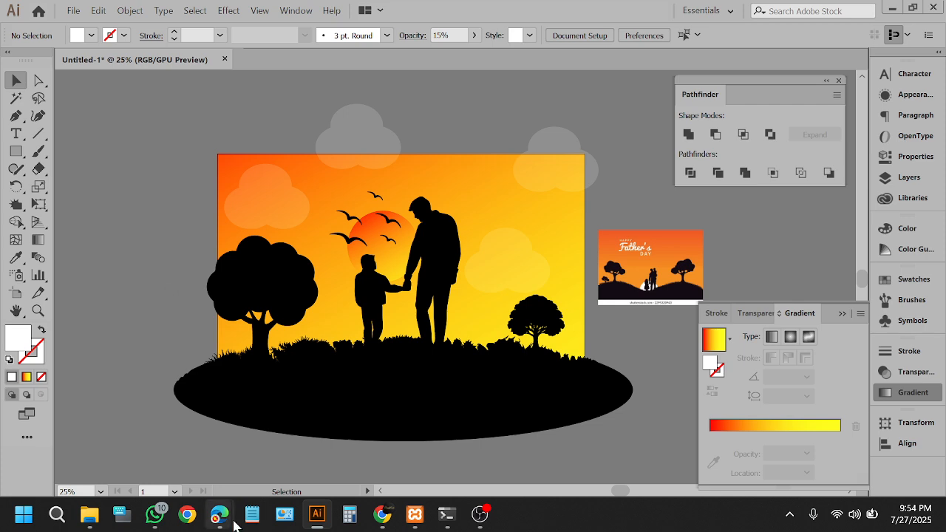
pyautogui.moveTo(220, 515)
pyautogui.click(135, 409)
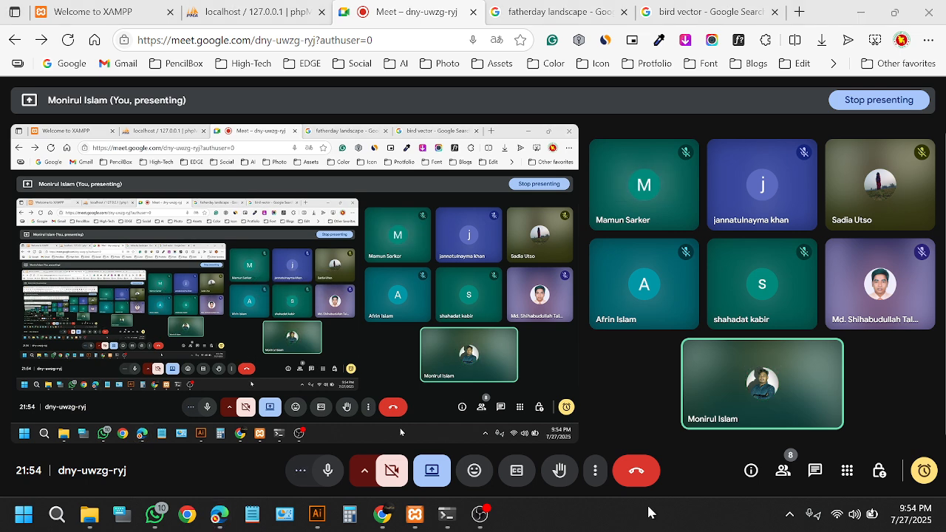
pyautogui.click(317, 515)
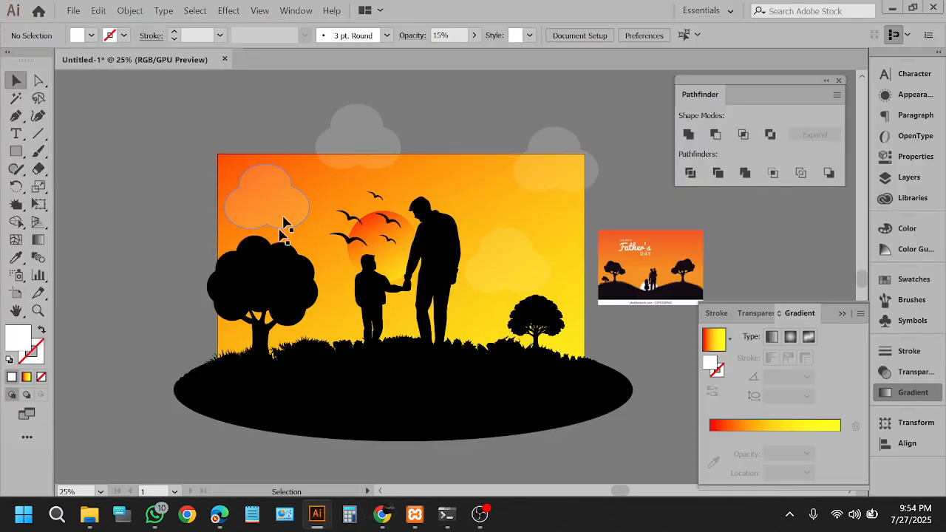
pyautogui.click(537, 361)
pyautogui.scroll(-1, 543, 362)
pyautogui.keyDown('alt'); pyautogui.scroll(-4, 539, 296); pyautogui.keyUp('alt')
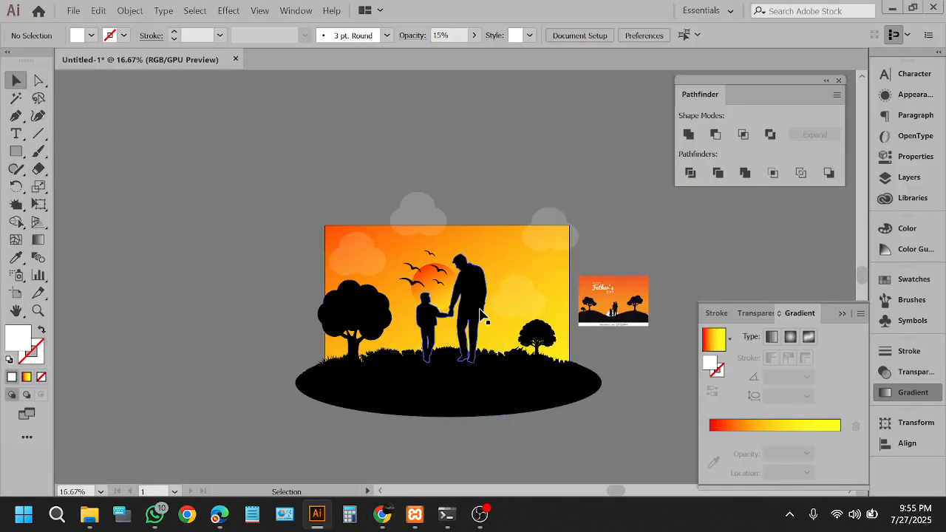
pyautogui.keyDown('alt'); pyautogui.scroll(4, 479, 314); pyautogui.keyUp('alt')
pyautogui.scroll(-1, 480, 313)
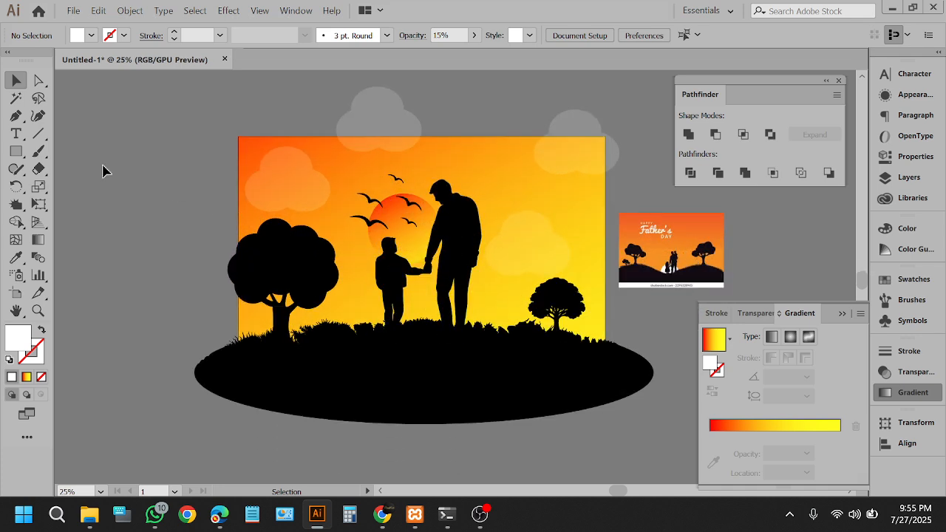
pyautogui.click(248, 370)
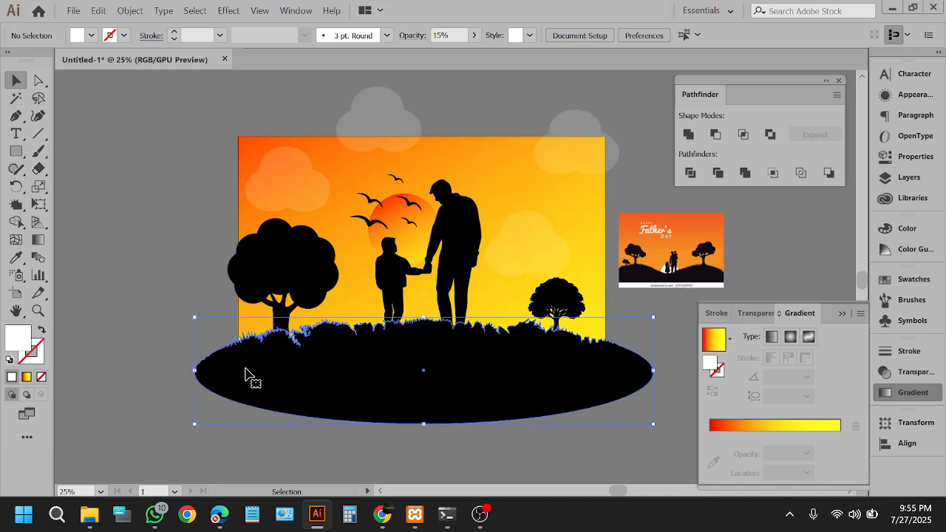
pyautogui.click(244, 280)
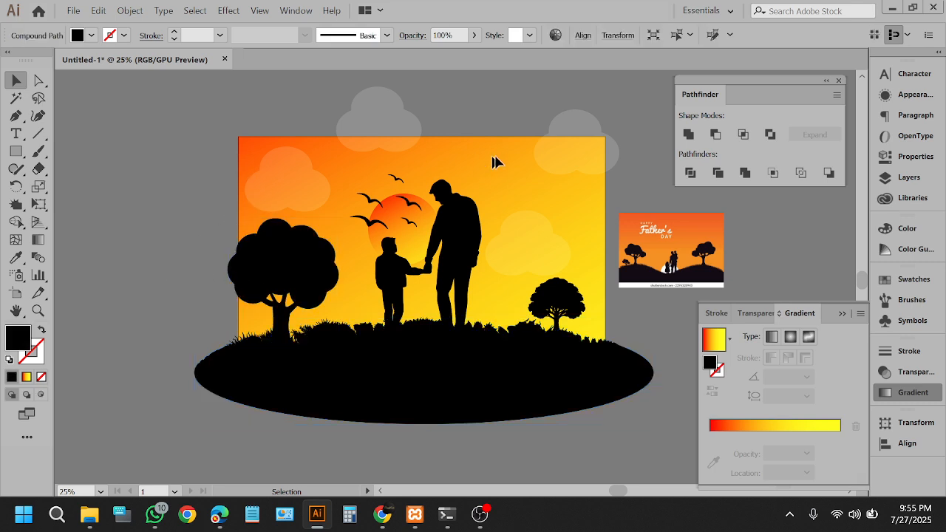
pyautogui.moveTo(652, 272); pyautogui.dragTo(98, 163)
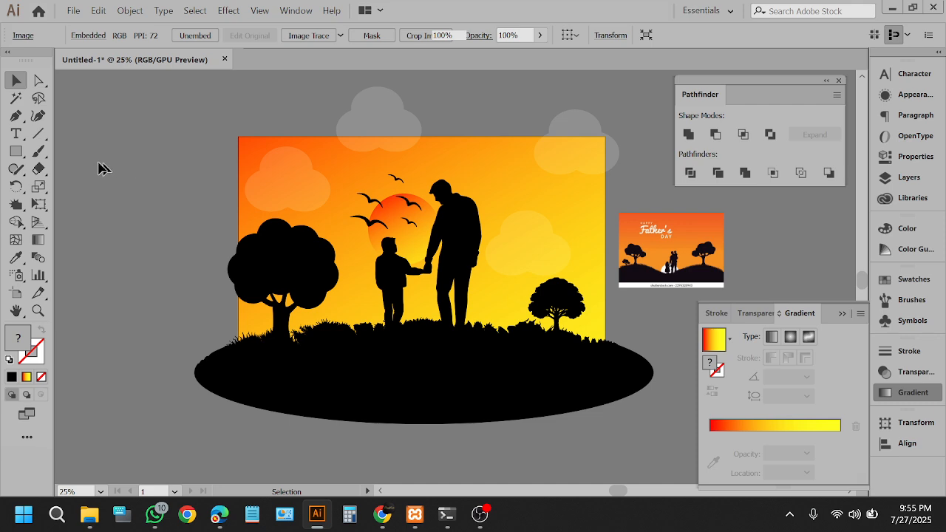
# Step: Draw a rectangle across the artboard's full width from its upper edge to just below it, and fill it bright green
pyautogui.click(15, 151)
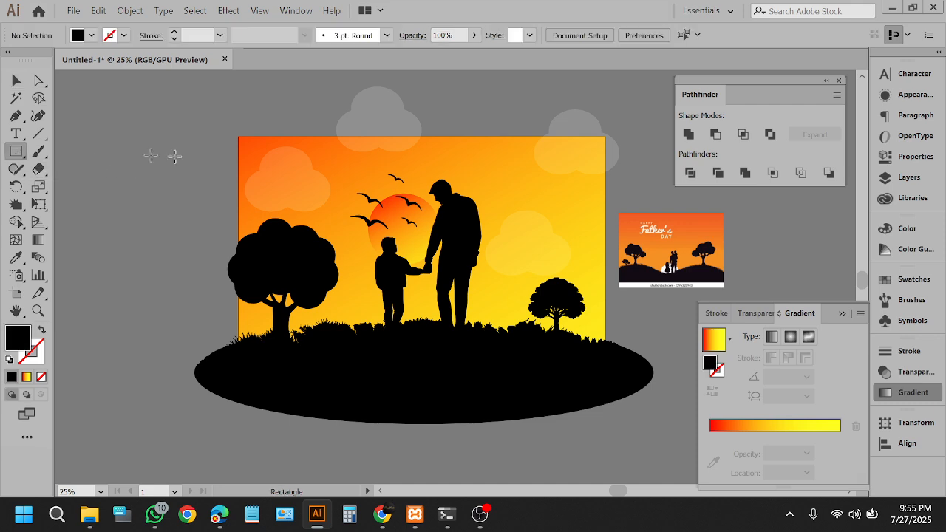
pyautogui.moveTo(238, 138); pyautogui.dragTo(606, 380)
pyautogui.click(91, 35)
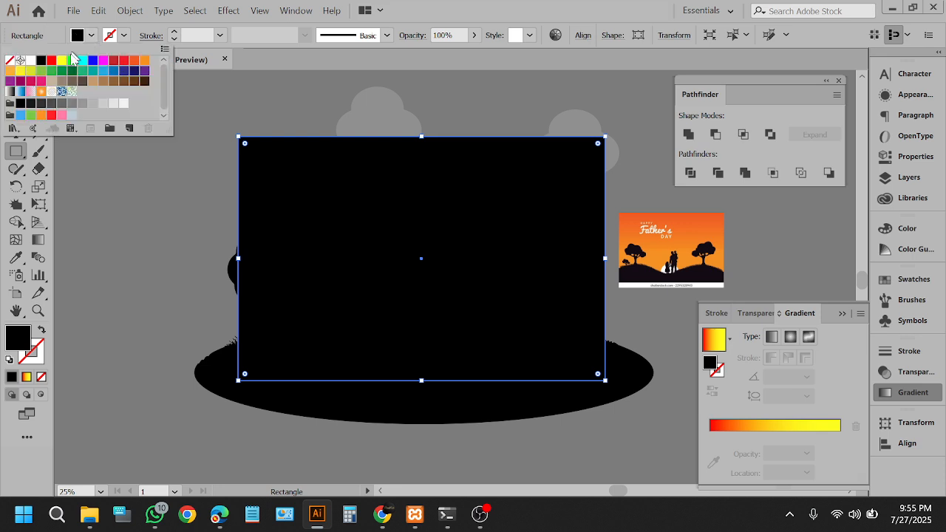
pyautogui.click(69, 60)
pyautogui.click(15, 82)
pyautogui.click(78, 115)
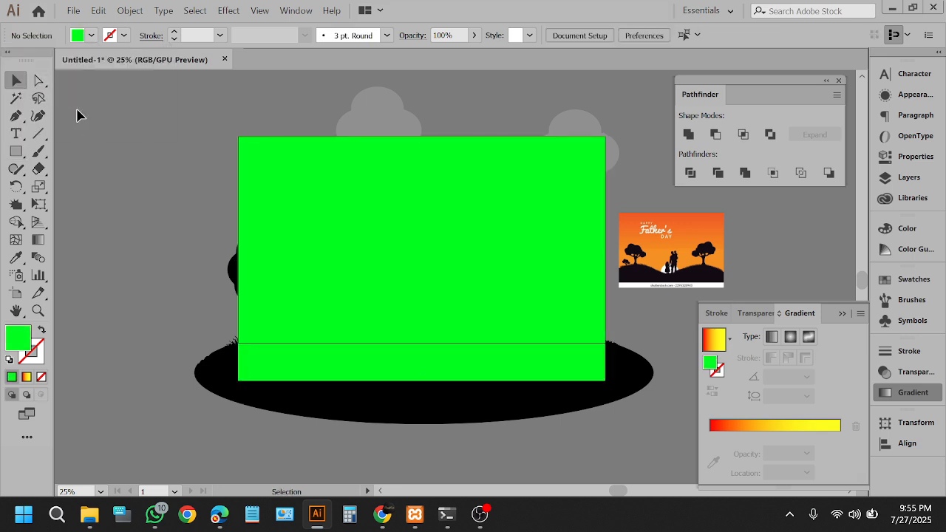
# Step: Shorten the green rectangle so its lower edge lines up with the artboard's lower edge
pyautogui.click(442, 356)
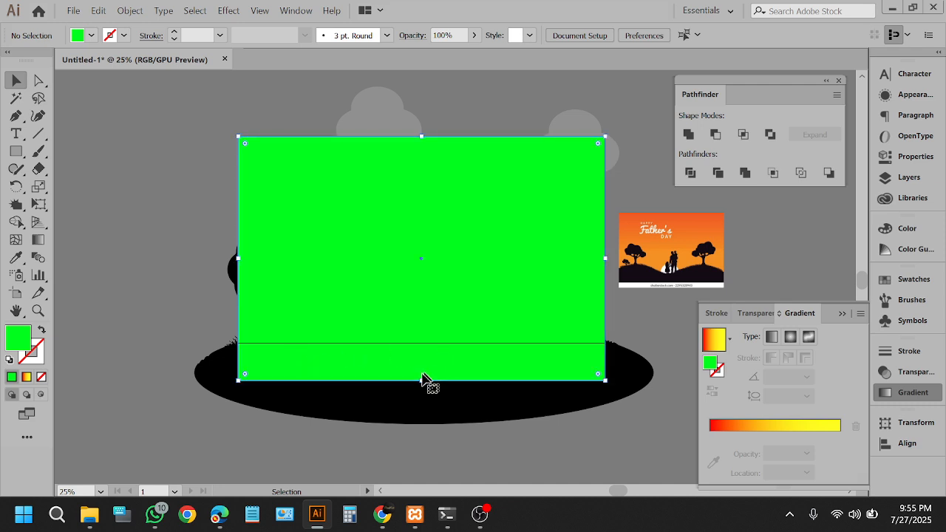
pyautogui.moveTo(421, 381); pyautogui.dragTo(422, 342)
pyautogui.click(176, 315)
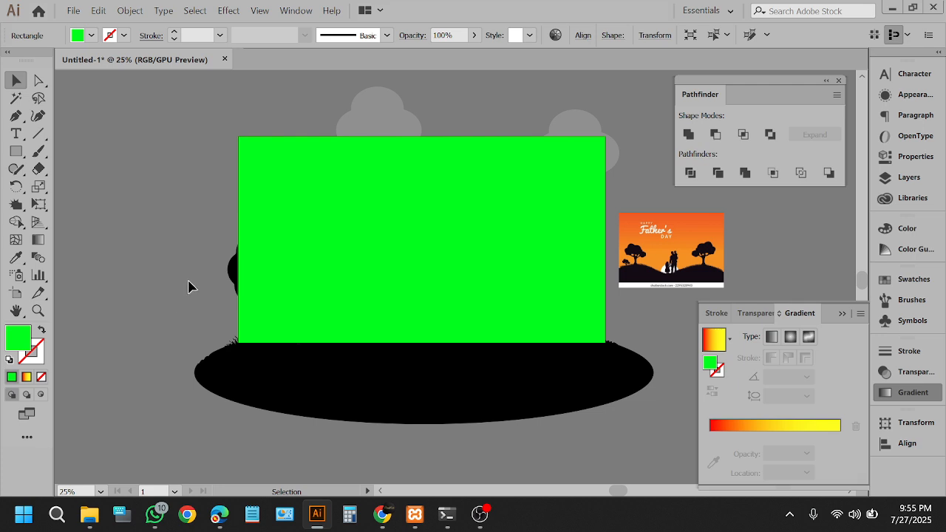
# Step: Select all the artwork together with the green rectangle and make a clipping mask that trims it to the artboard
pyautogui.moveTo(203, 346); pyautogui.dragTo(617, 412)
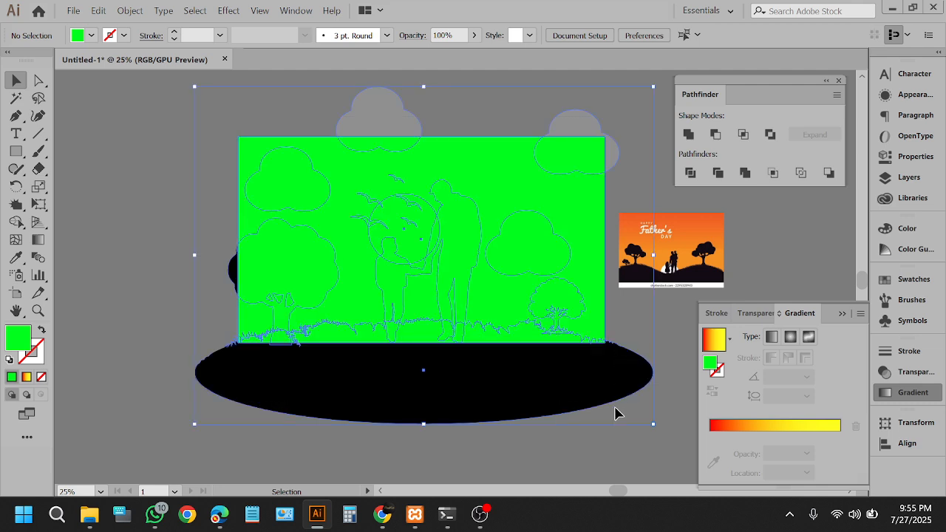
pyautogui.rightClick(480, 259)
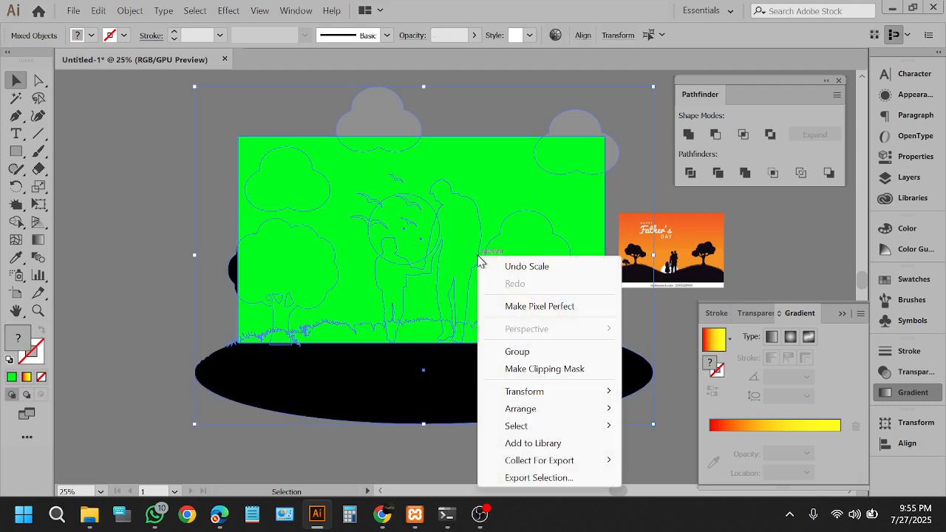
pyautogui.click(546, 369)
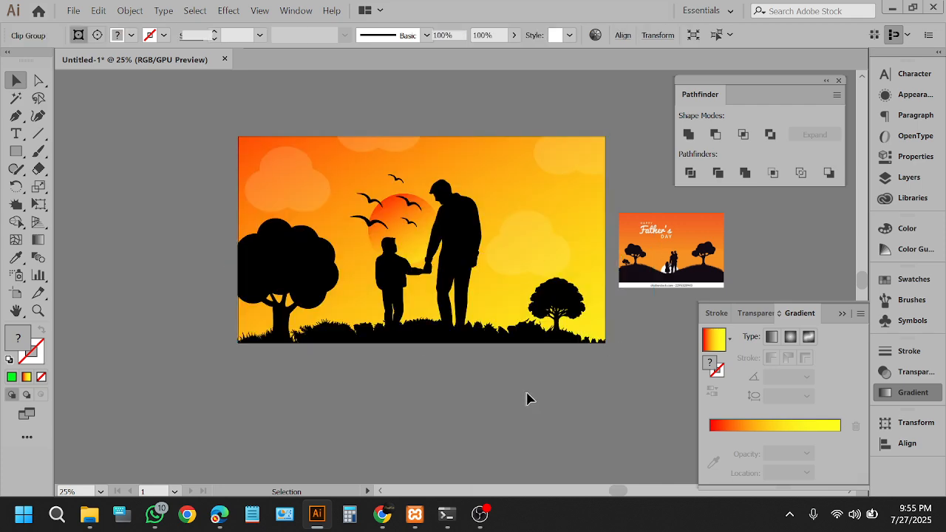
pyautogui.click(527, 398)
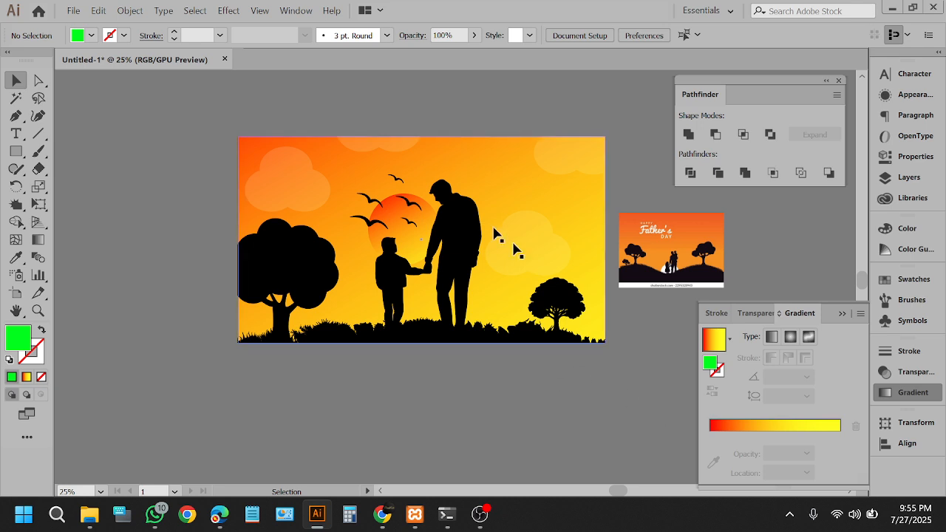
pyautogui.scroll(1, 502, 181)
pyautogui.scroll(1, 488, 196)
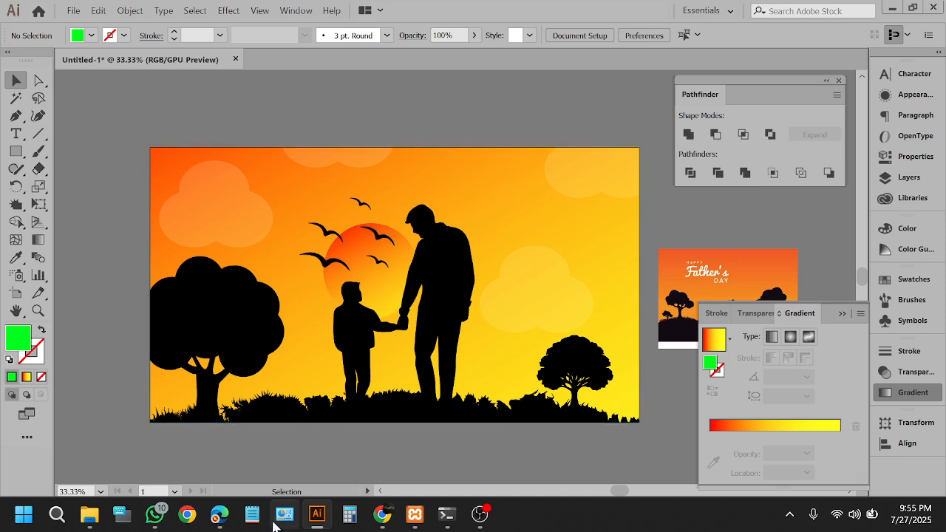
# Step: Switch to the browser and open the Shutterstock page for the Father's Day image in the fatherday landscape results
pyautogui.moveTo(226, 520)
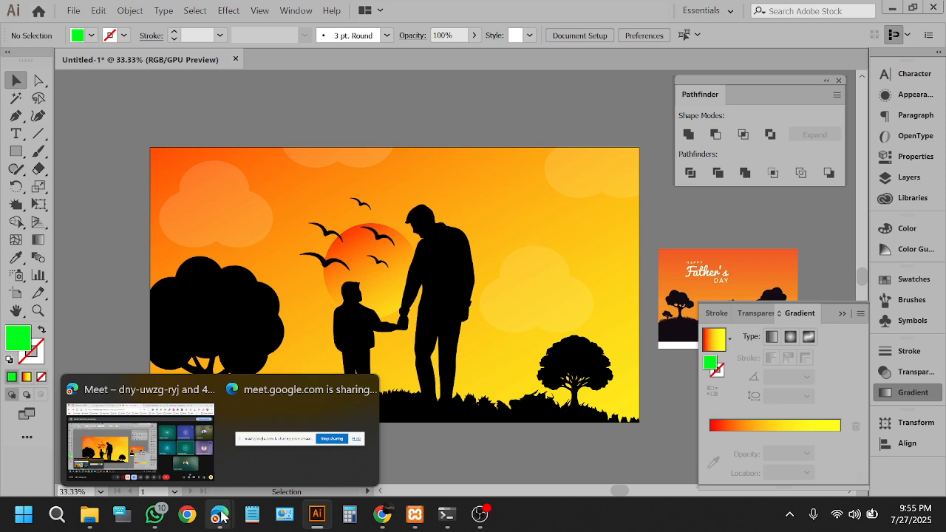
pyautogui.click(141, 440)
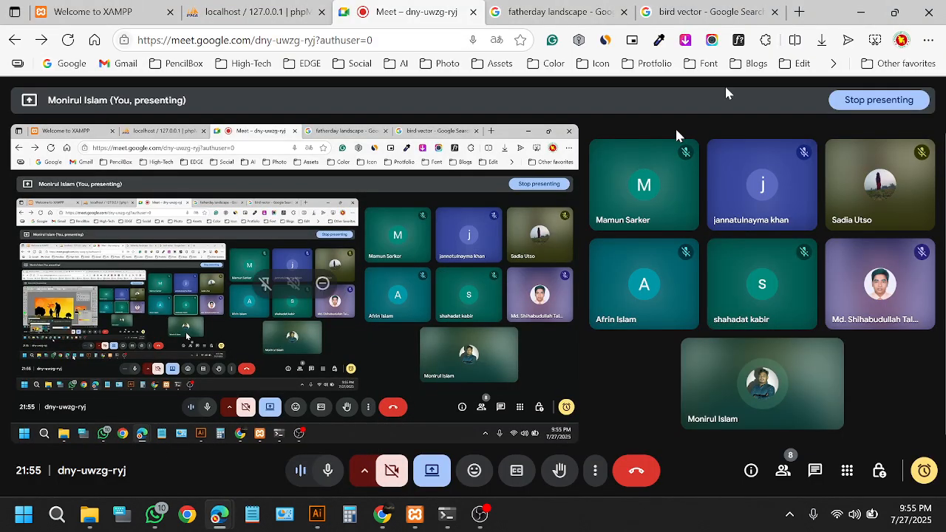
pyautogui.click(744, 15)
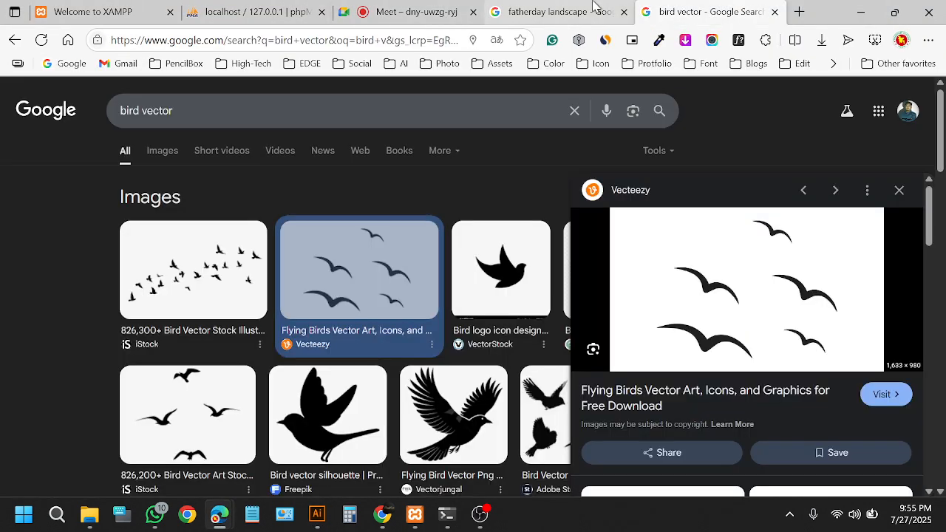
pyautogui.click(593, 6)
pyautogui.click(876, 385)
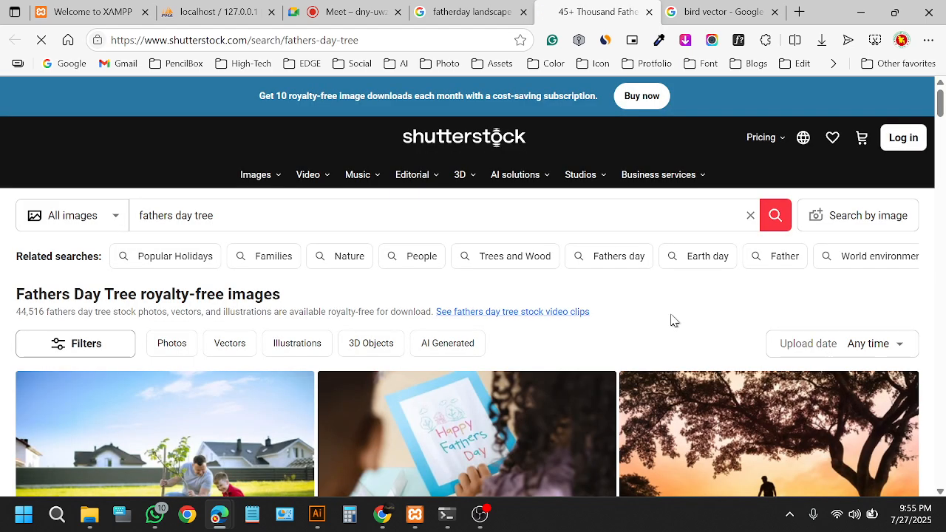
# Step: Look through Shutterstock's fathers day tree images for similar design ideas
pyautogui.scroll(-10, 393, 358)
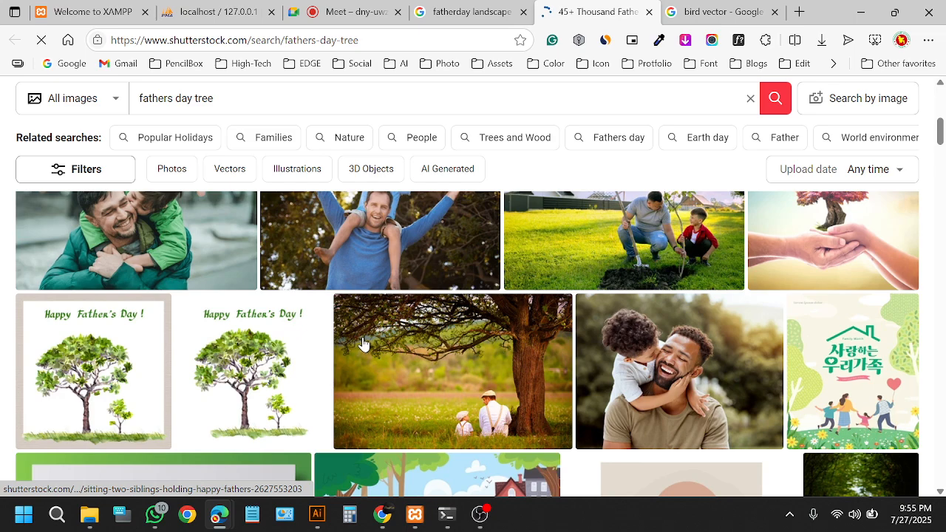
pyautogui.scroll(6, 389, 327)
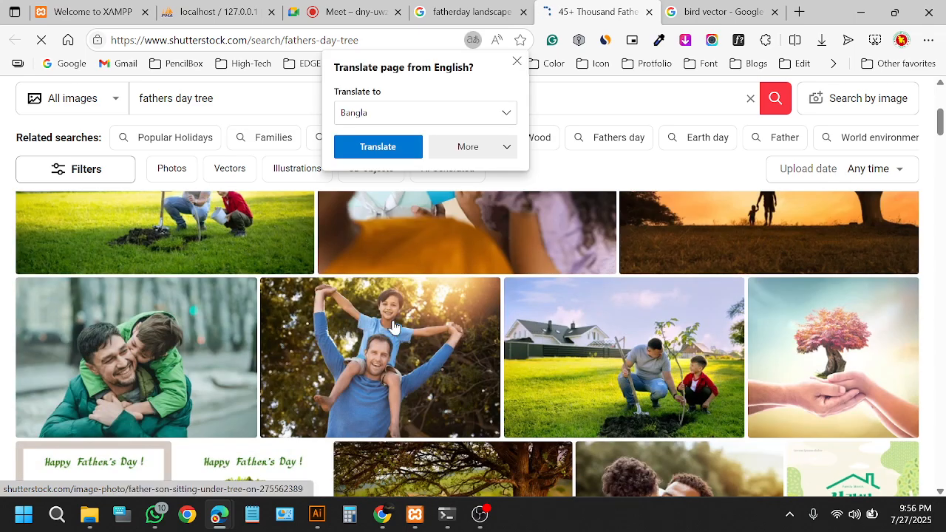
pyautogui.scroll(-2, 393, 326)
pyautogui.scroll(4, 674, 327)
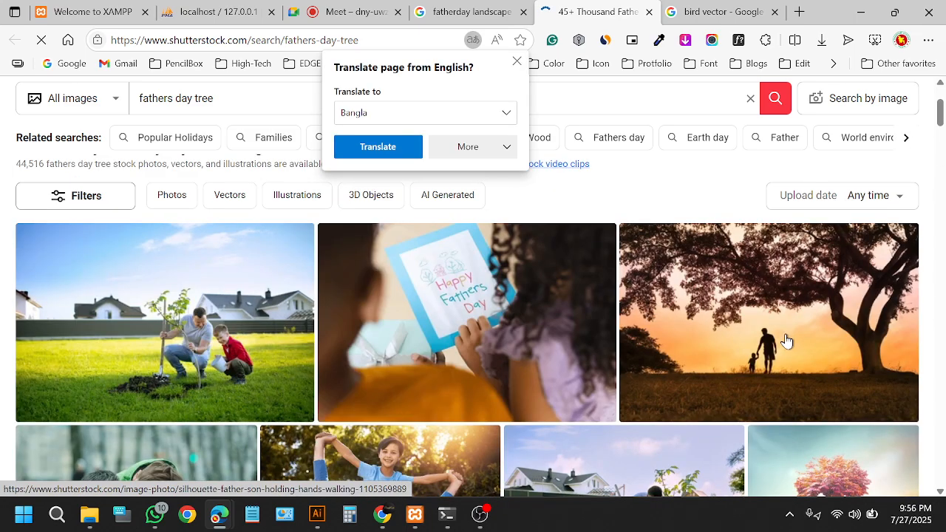
# Step: Open Shutterstock's related search for world environment day and browse the images for poster design ideas
pyautogui.scroll(-5, 786, 341)
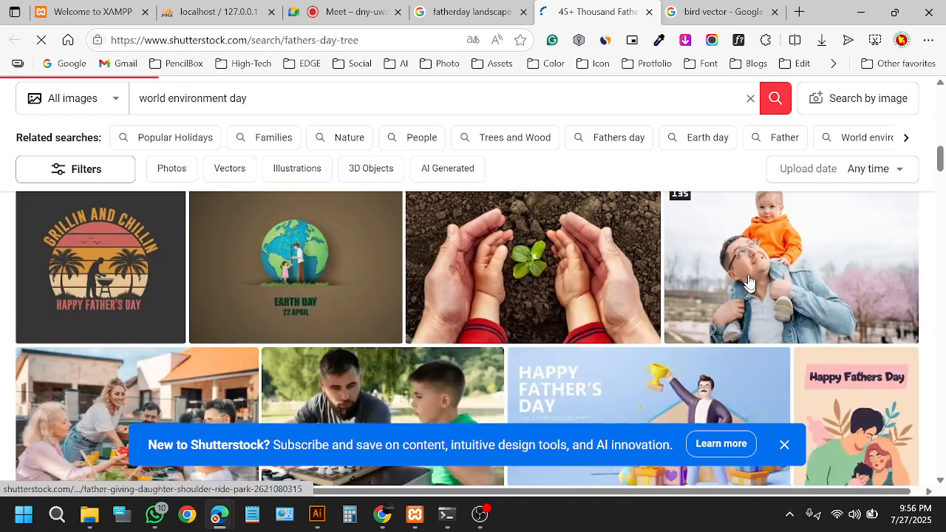
pyautogui.scroll(-5, 751, 299)
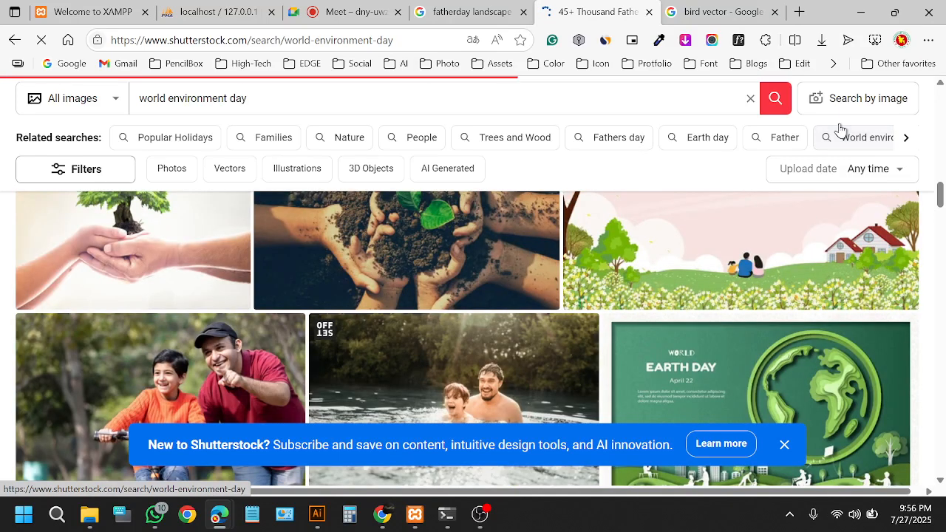
pyautogui.scroll(-4, 772, 294)
pyautogui.scroll(-3, 773, 294)
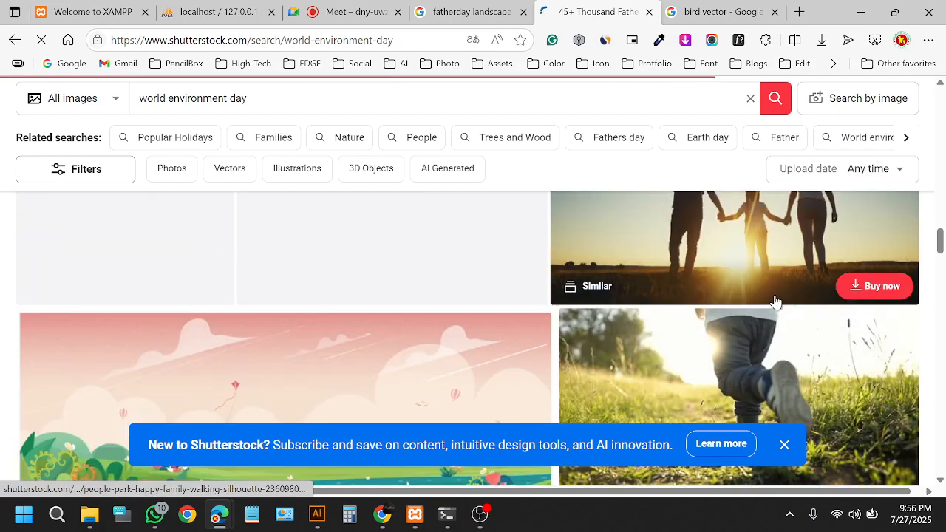
pyautogui.scroll(-6, 750, 308)
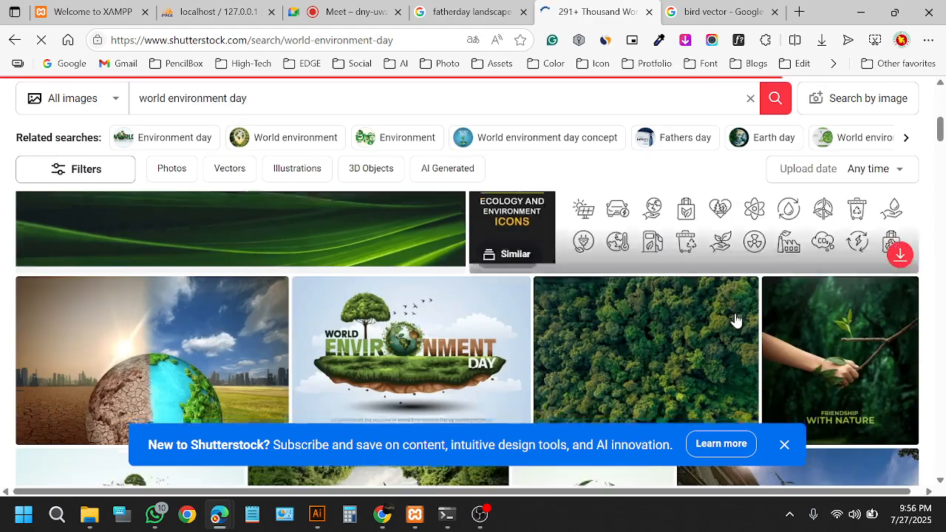
pyautogui.scroll(-10, 665, 296)
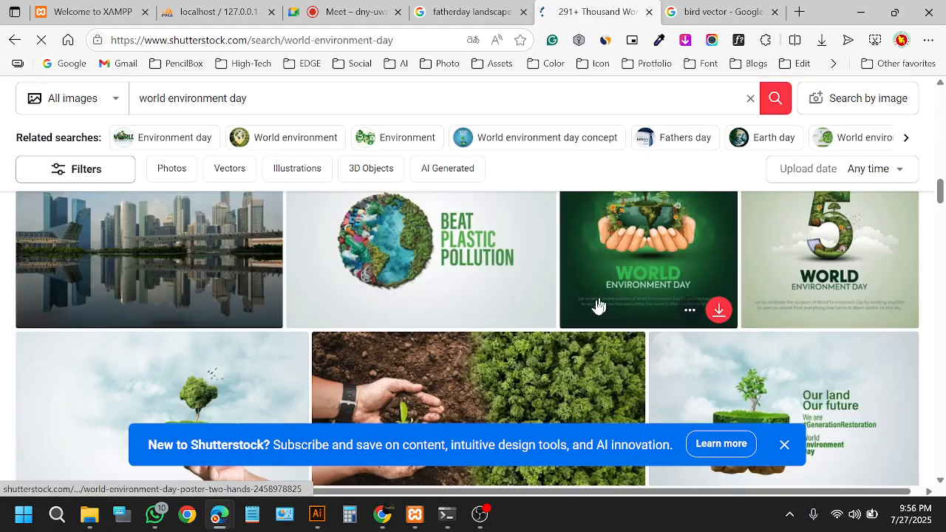
pyautogui.scroll(-5, 584, 325)
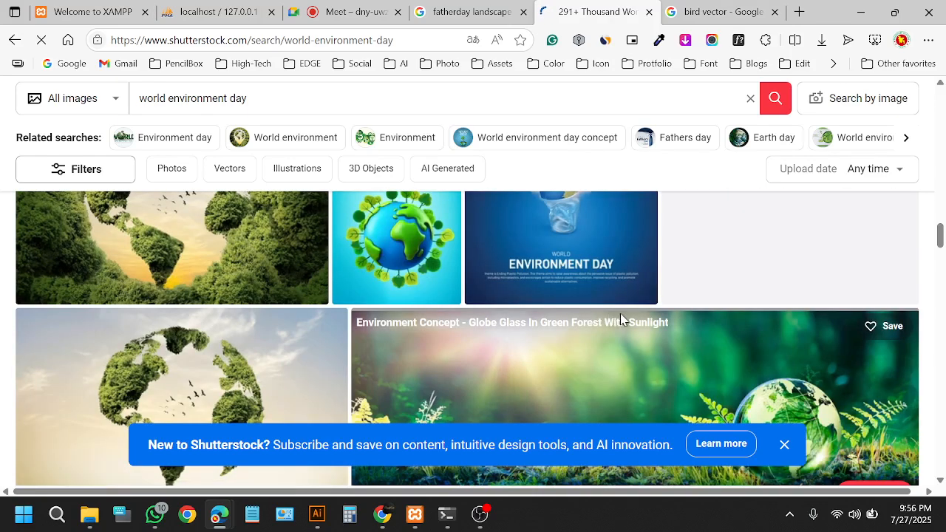
pyautogui.scroll(-2, 538, 357)
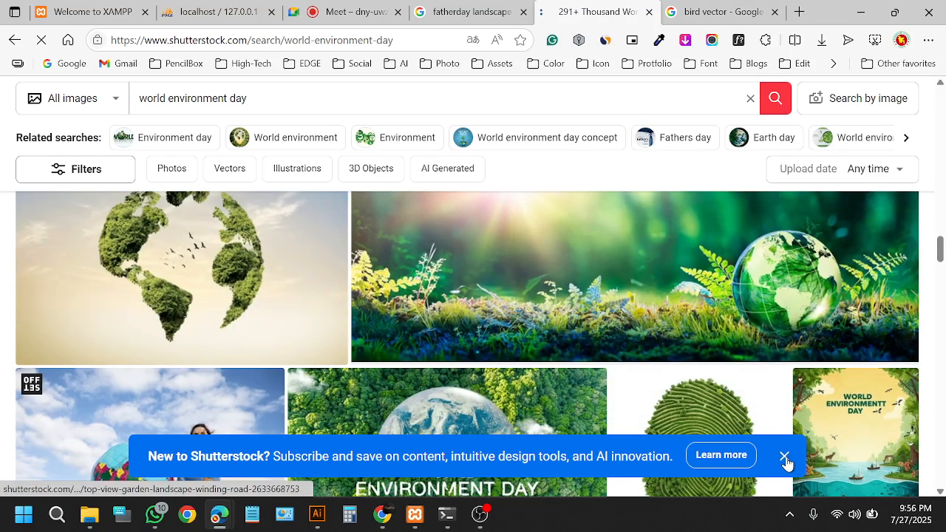
# Step: Dismiss the subscription banner and return from the world environment day results to Shutterstock's fathers day tree search
pyautogui.click(784, 445)
pyautogui.scroll(10, 772, 443)
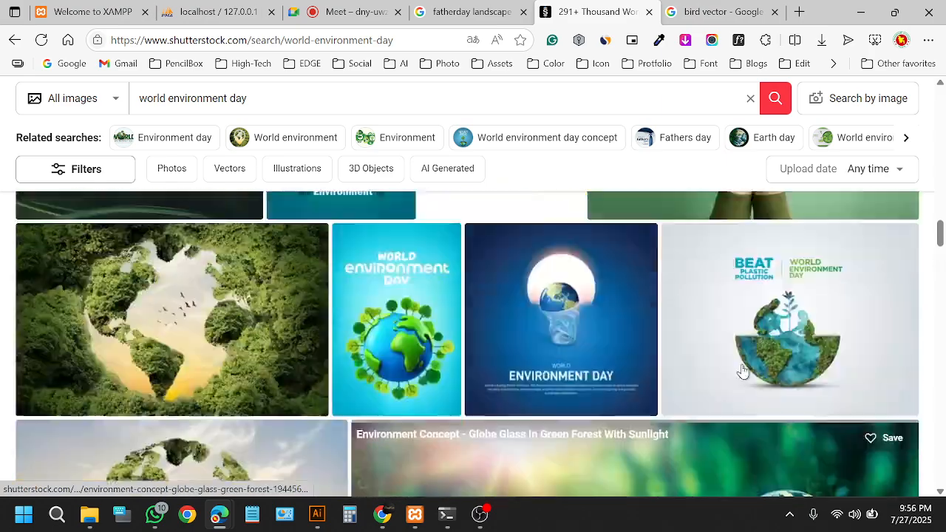
pyautogui.scroll(10, 743, 368)
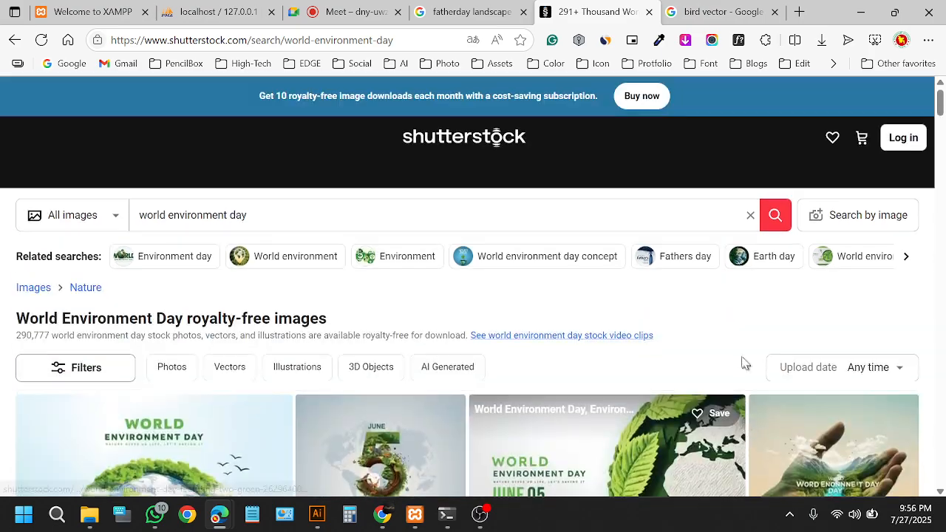
pyautogui.click(15, 40)
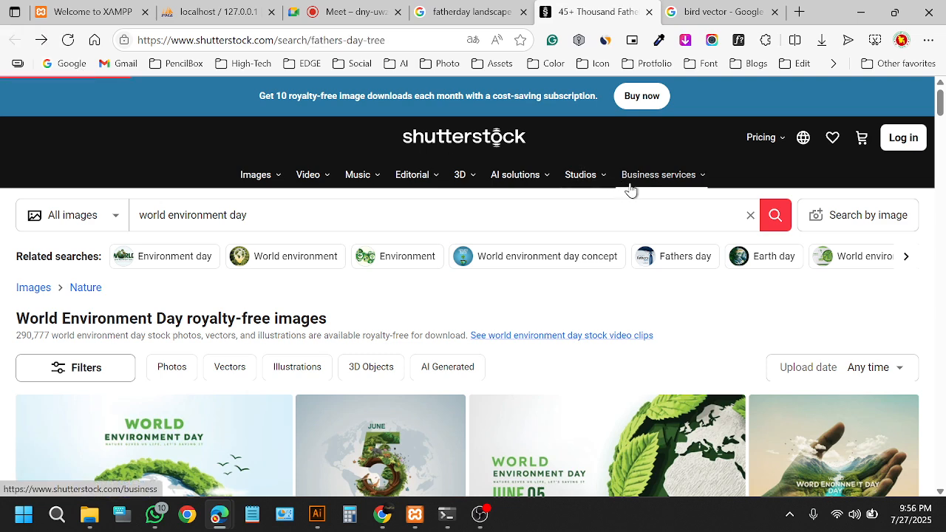
pyautogui.moveTo(632, 196)
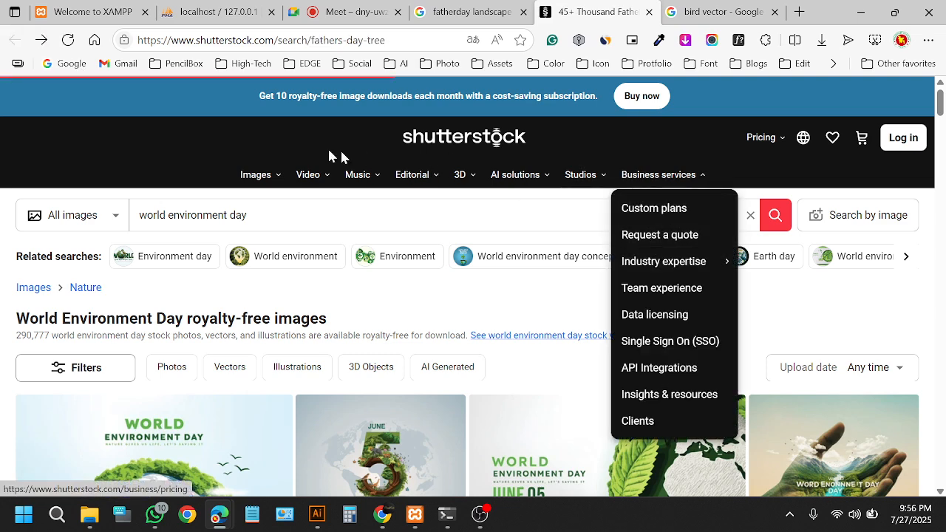
# Step: Save the Father's Day silhouette preview from the fatherday landscape results to Downloads as happy-fathers-day-silhouette-father-260nw-2295320943.webp
pyautogui.click(486, 6)
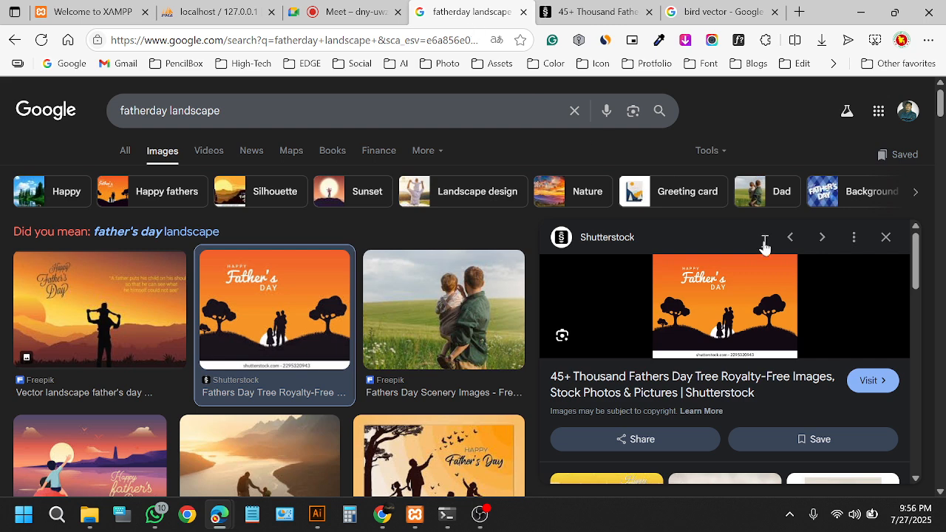
pyautogui.rightClick(744, 314)
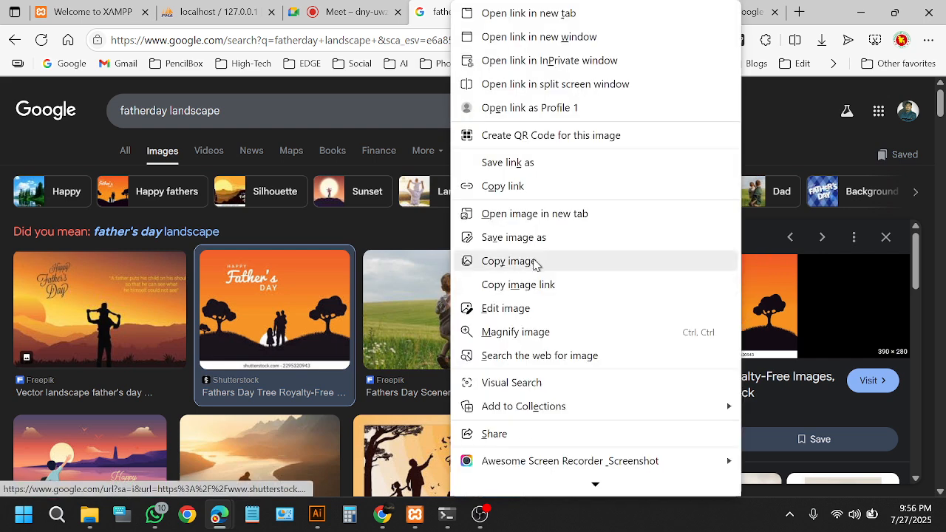
pyautogui.click(508, 260)
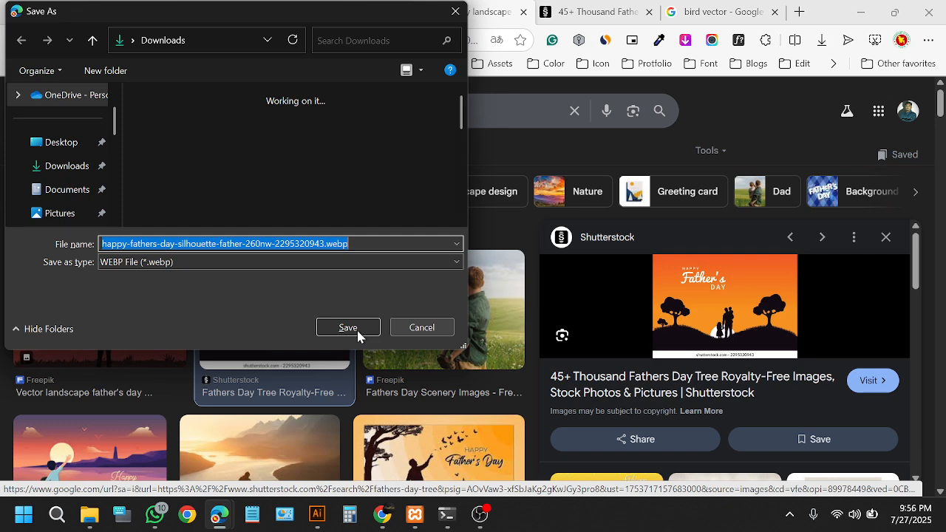
pyautogui.click(51, 150)
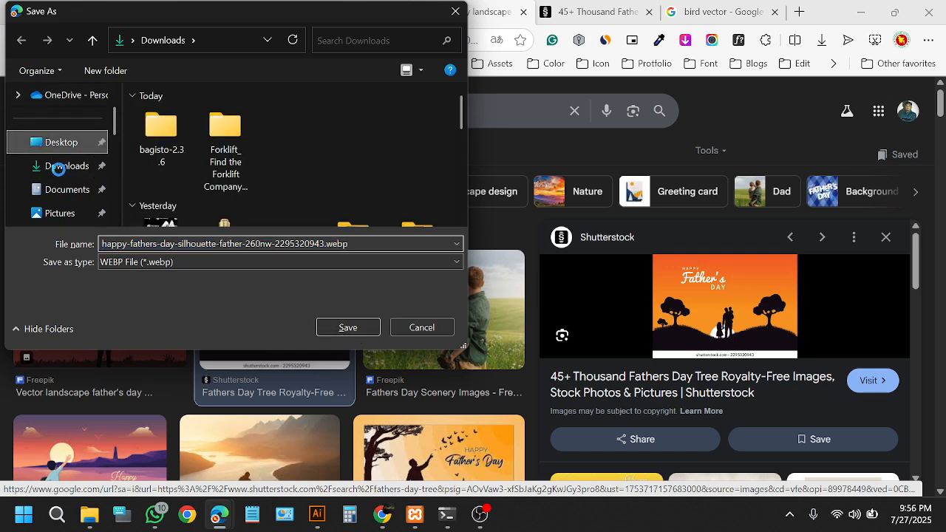
pyautogui.click(59, 169)
pyautogui.click(356, 328)
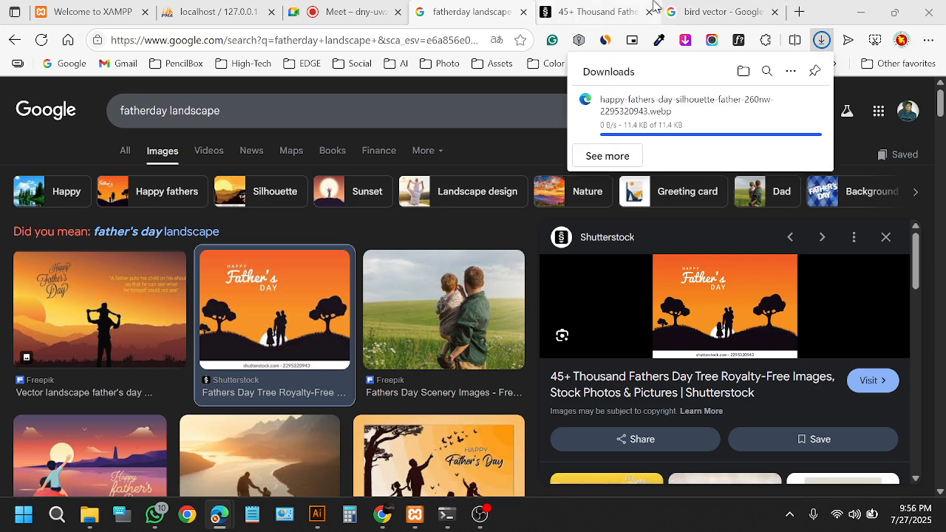
# Step: Try to search Shutterstock for similar images by uploading the downloaded Father's Day silhouette file
pyautogui.click(629, 6)
pyautogui.scroll(-3, 766, 163)
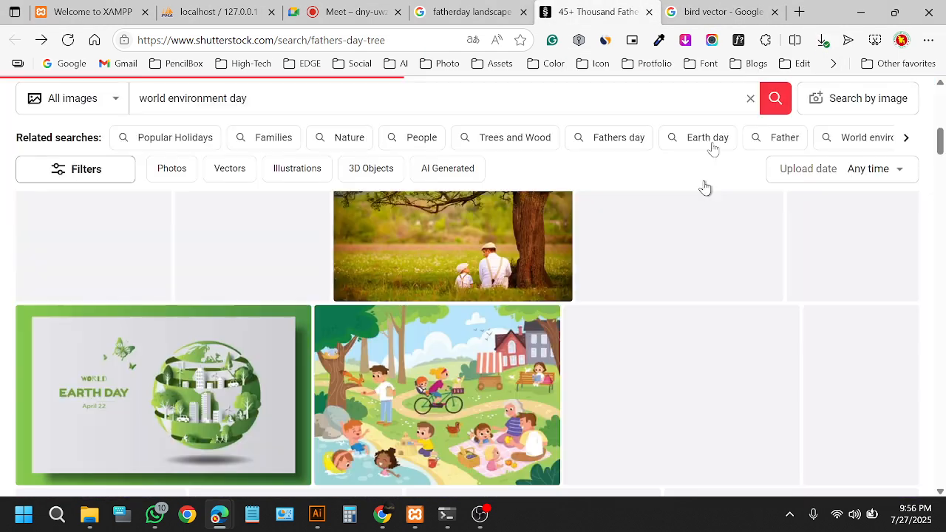
pyautogui.click(822, 105)
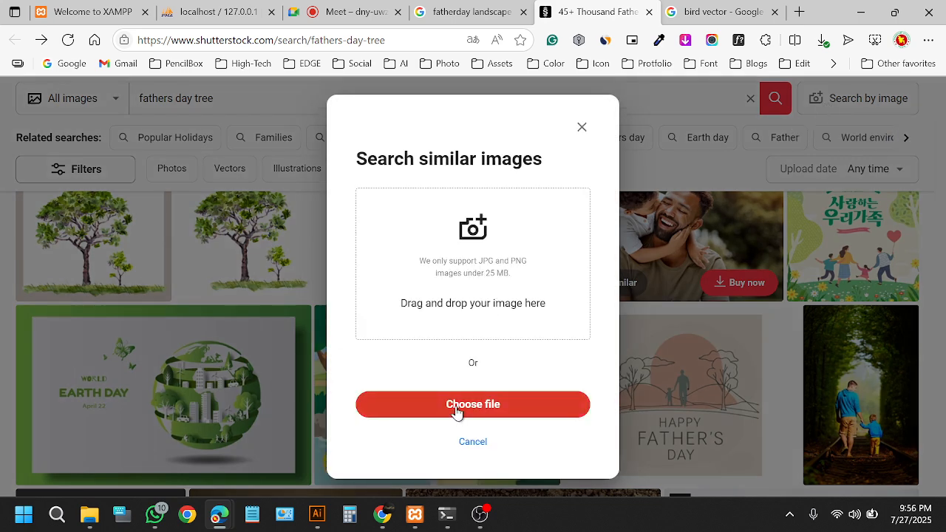
pyautogui.click(456, 412)
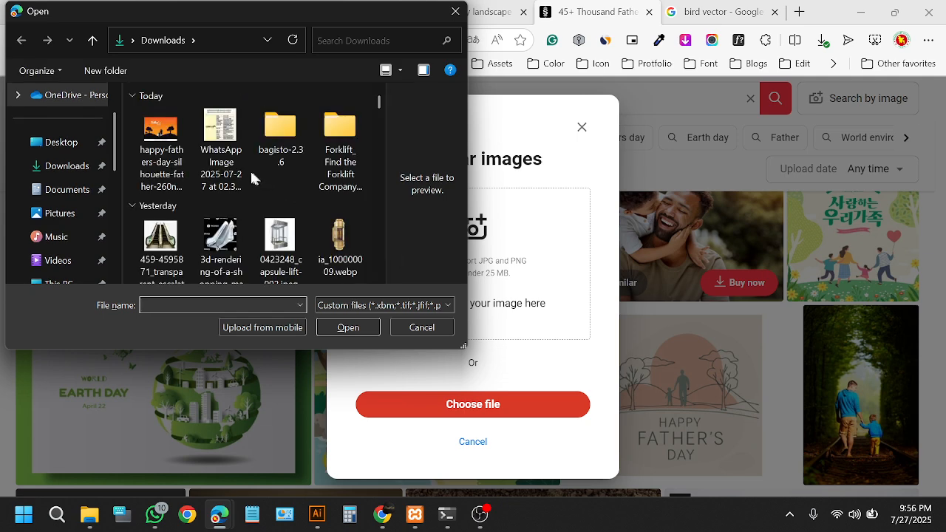
pyautogui.click(161, 140)
pyautogui.click(346, 327)
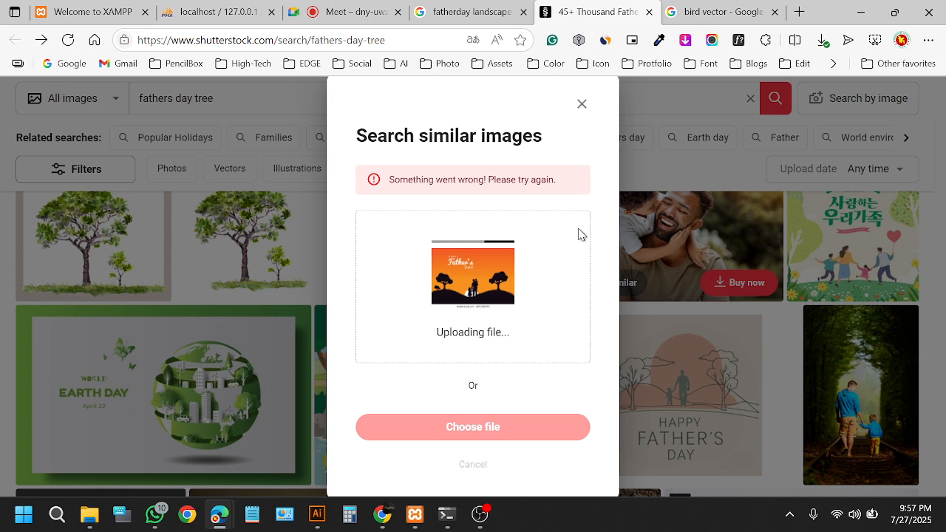
pyautogui.click(581, 104)
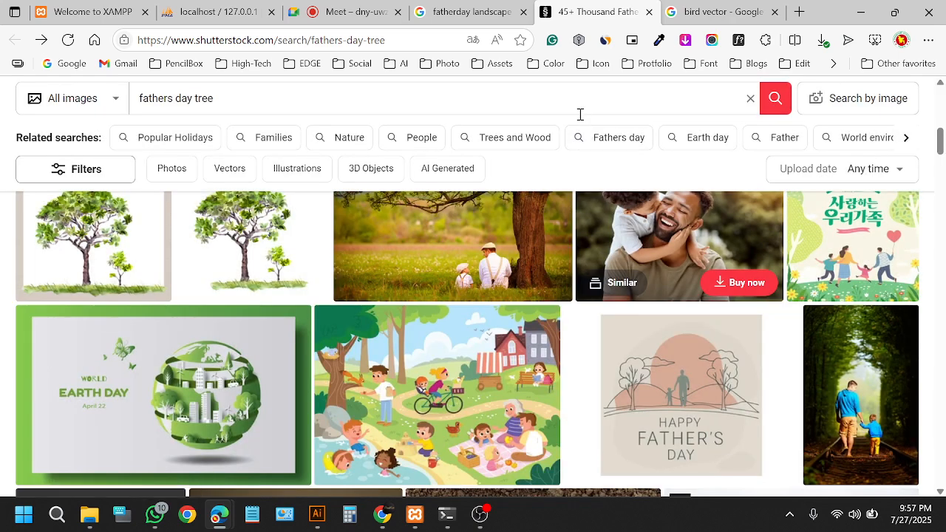
# Step: Search Shutterstock for "fathers day tree vector" and open the orange Father's Day silhouette image with the two large trees
pyautogui.click(407, 110)
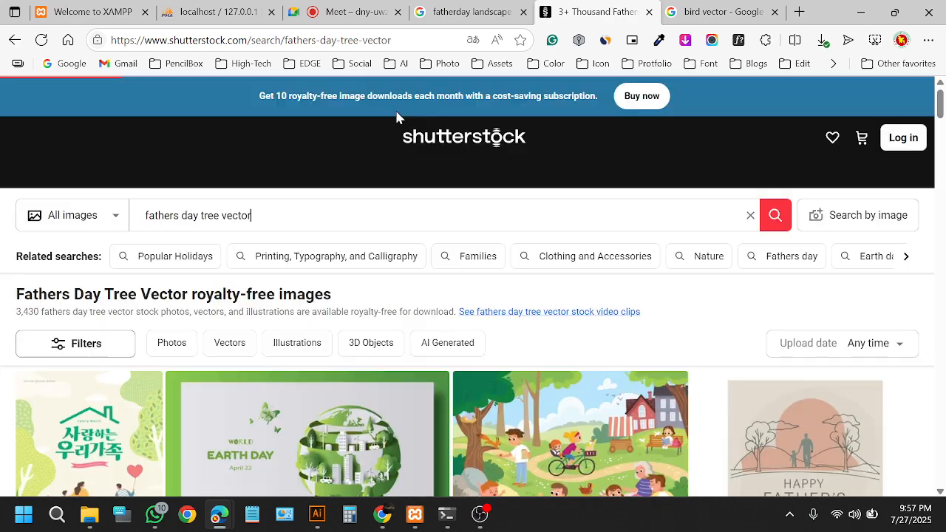
pyautogui.scroll(-4, 396, 119)
pyautogui.scroll(-5, 428, 181)
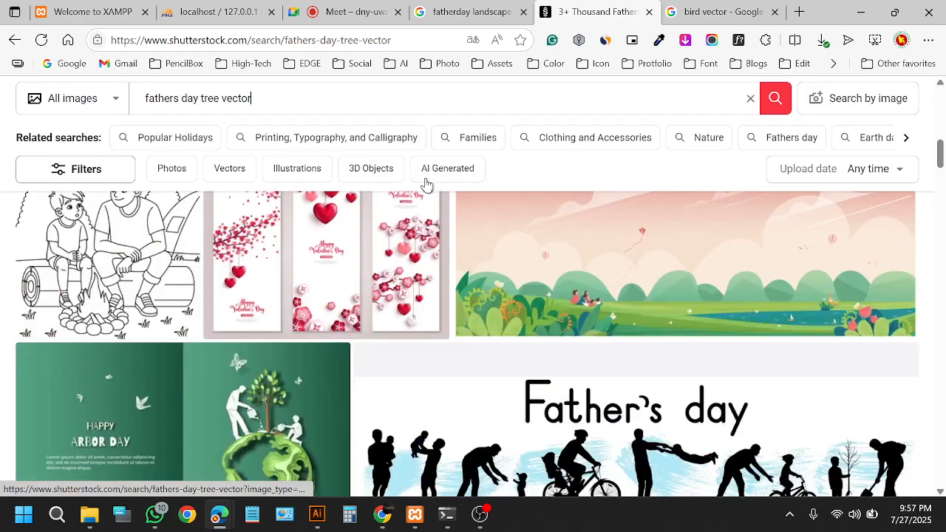
pyautogui.scroll(2, 429, 184)
pyautogui.scroll(-3, 431, 194)
pyautogui.scroll(-8, 490, 245)
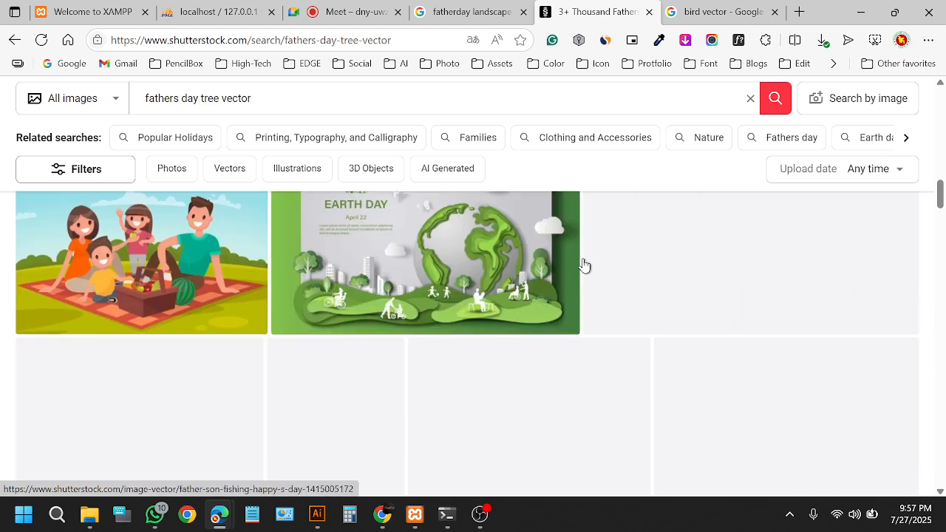
pyautogui.scroll(-4, 566, 303)
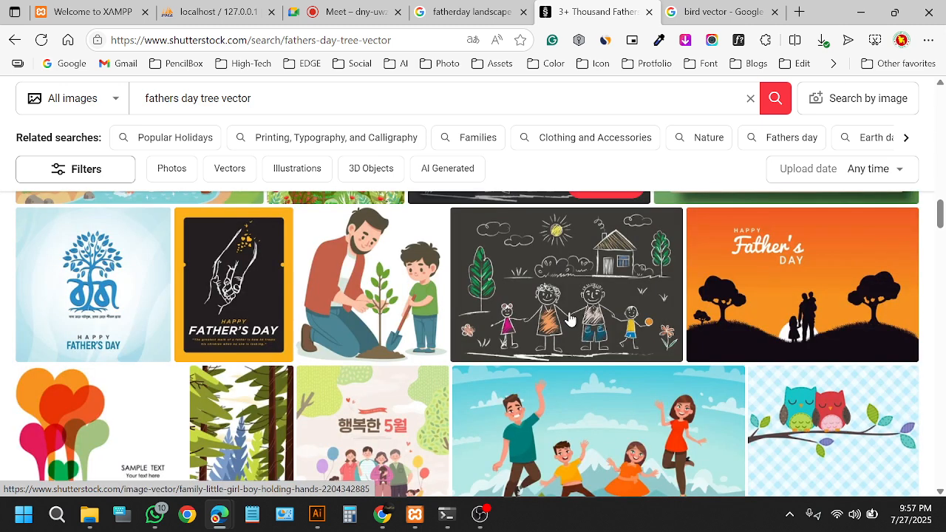
pyautogui.click(793, 298)
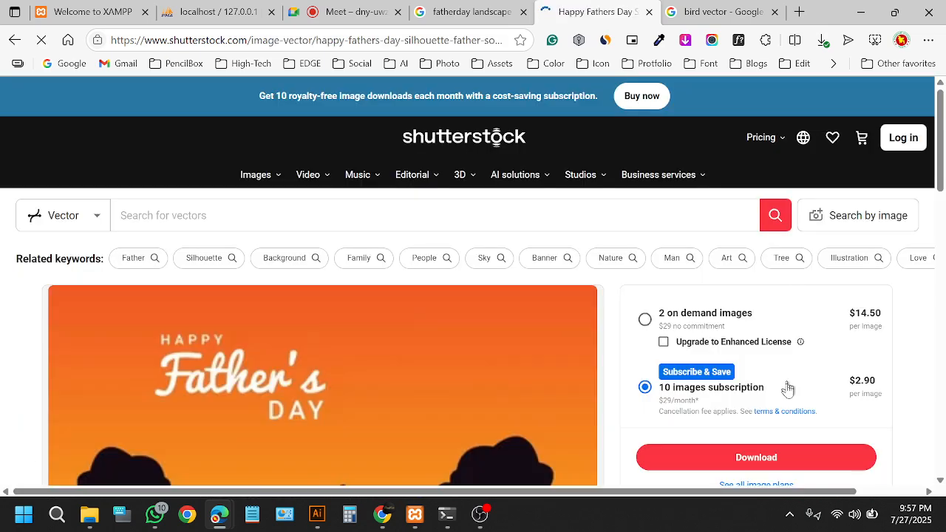
# Step: Examine the silhouette image's Shutterstock page, including its subscription price per image, vector formats and similar images
pyautogui.scroll(-4, 463, 385)
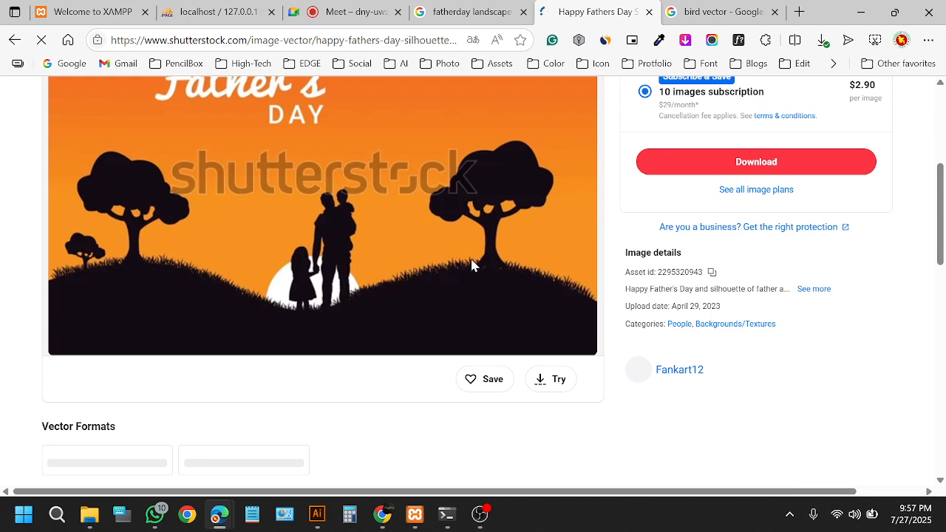
pyautogui.scroll(4, 260, 281)
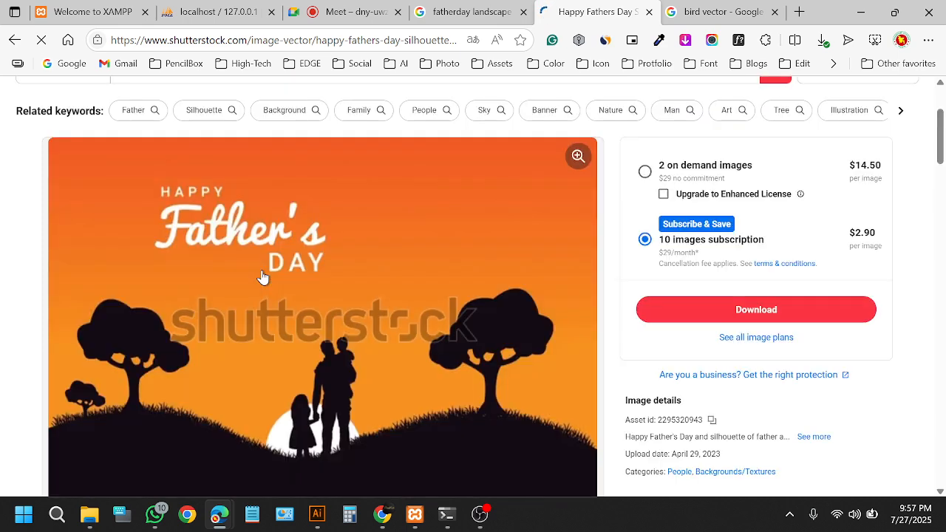
pyautogui.scroll(-2, 262, 277)
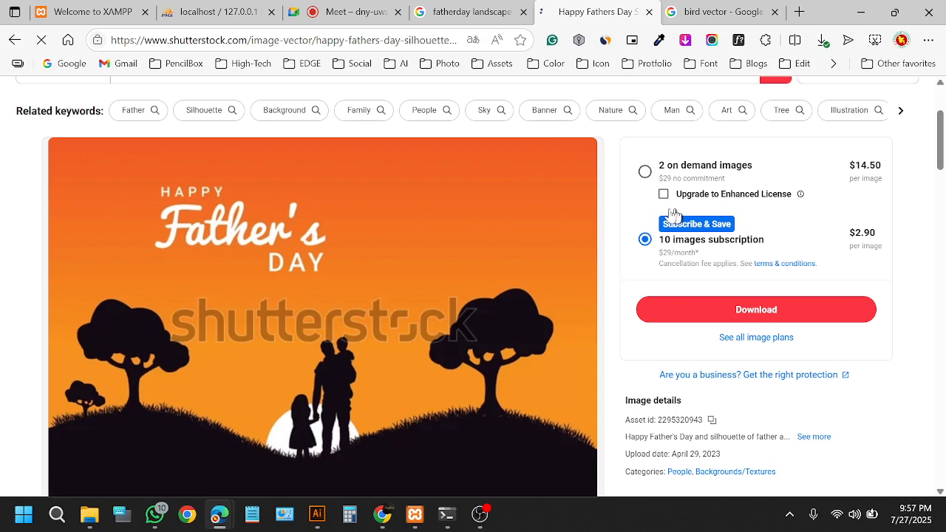
pyautogui.moveTo(850, 233); pyautogui.dragTo(879, 234)
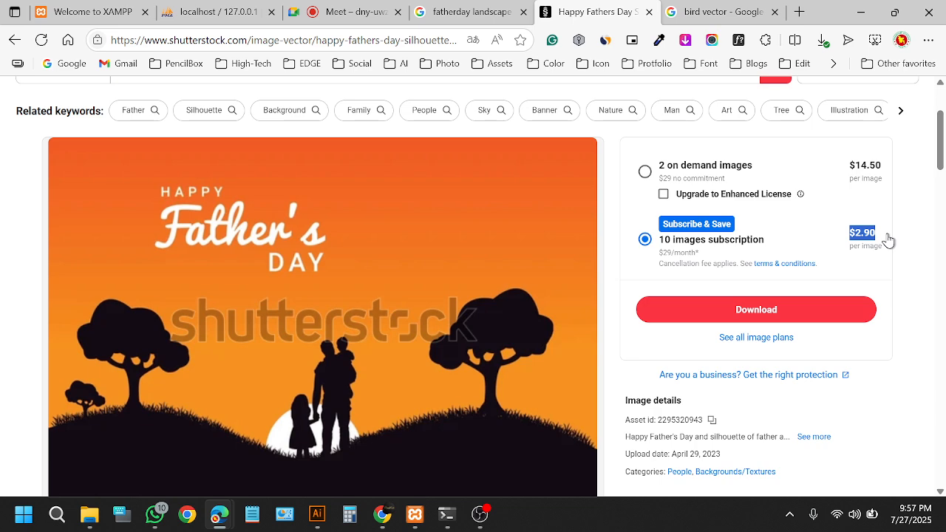
pyautogui.click(924, 292)
pyautogui.scroll(-3, 418, 296)
pyautogui.scroll(-1, 418, 296)
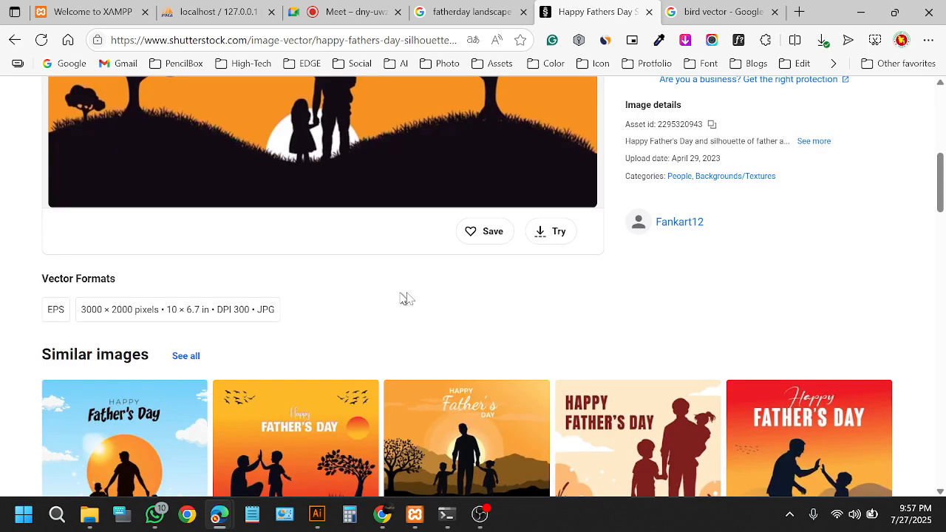
pyautogui.scroll(3, 227, 269)
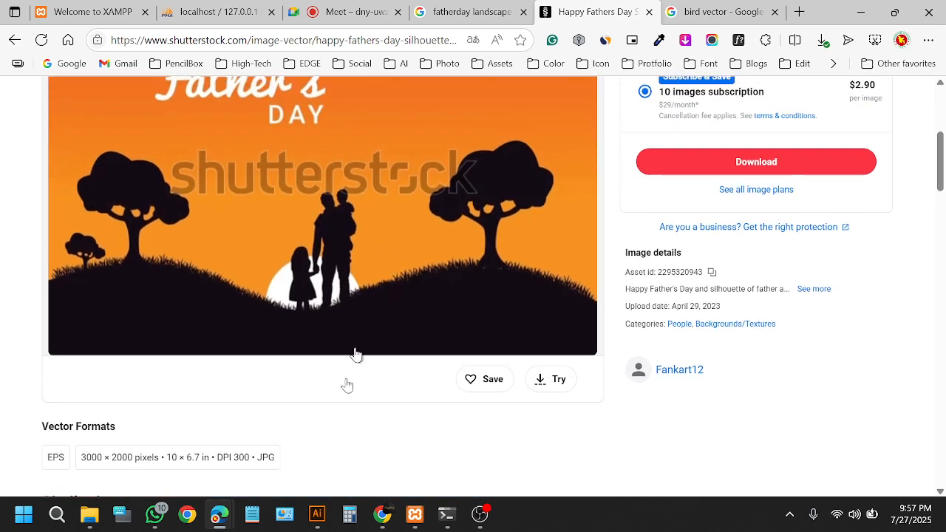
# Step: Compare the Father's Day illustration in Illustrator with the silhouette image on its Shutterstock page
pyautogui.click(325, 521)
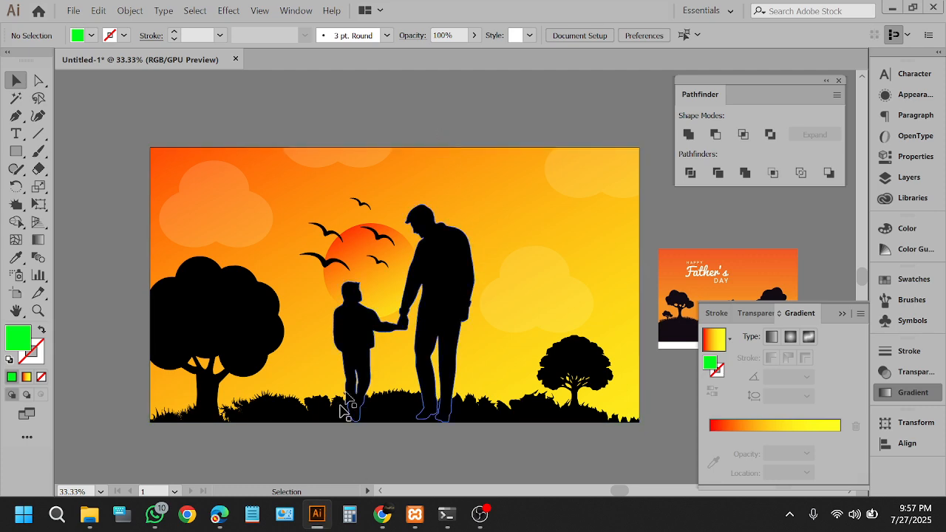
pyautogui.click(312, 511)
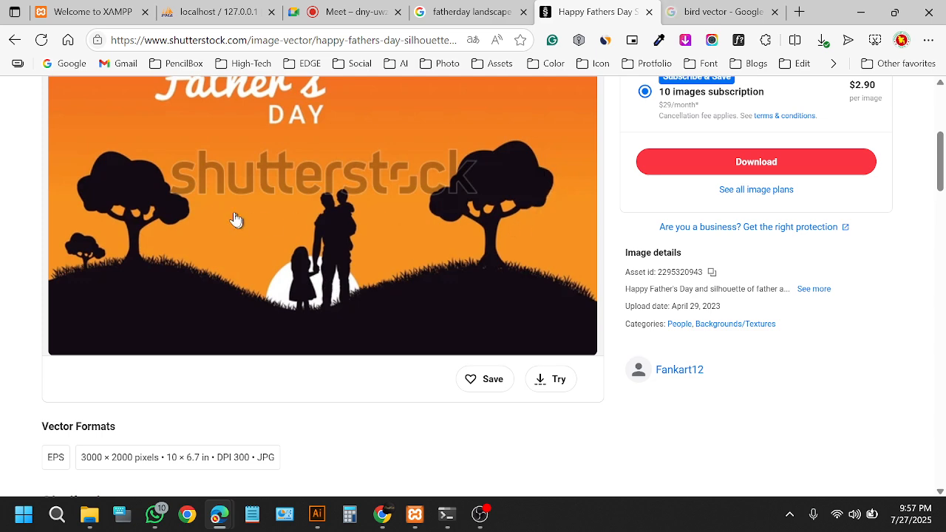
pyautogui.scroll(2, 372, 405)
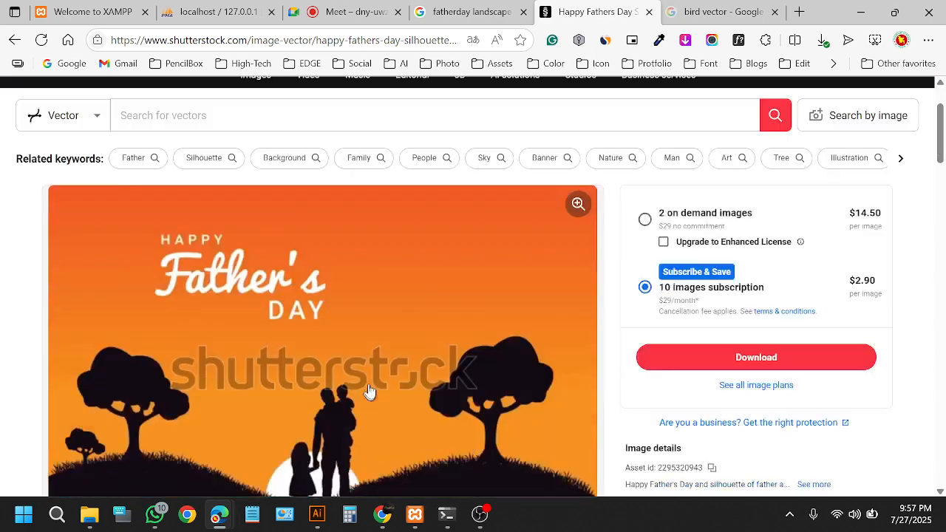
pyautogui.scroll(-3, 369, 391)
pyautogui.scroll(2, 412, 281)
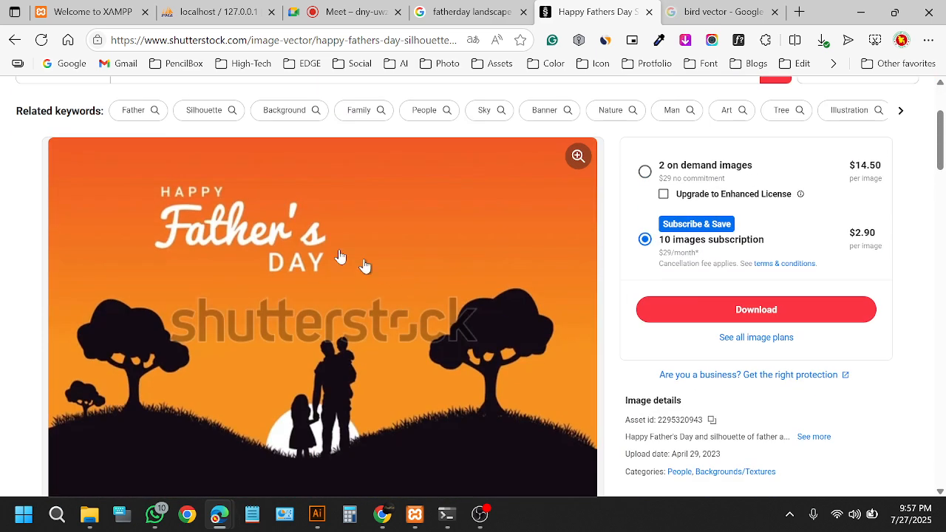
pyautogui.click(317, 515)
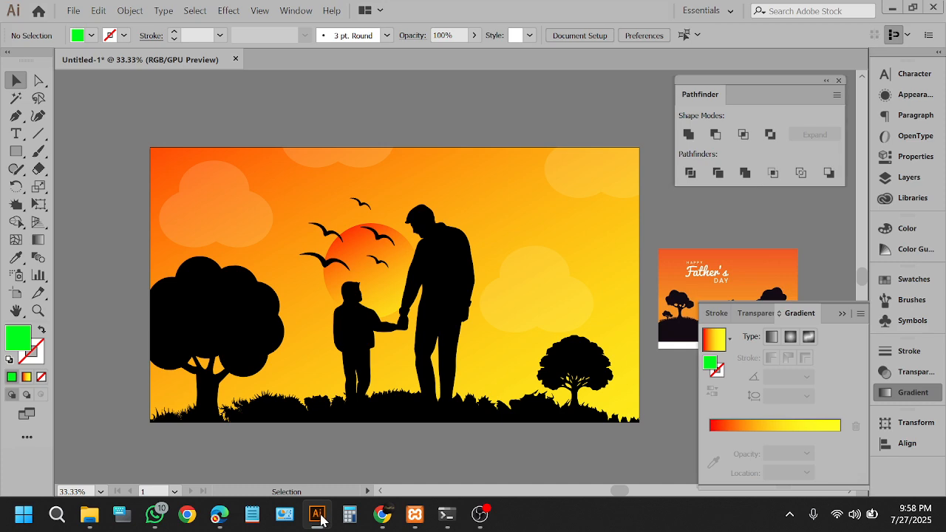
pyautogui.click(318, 516)
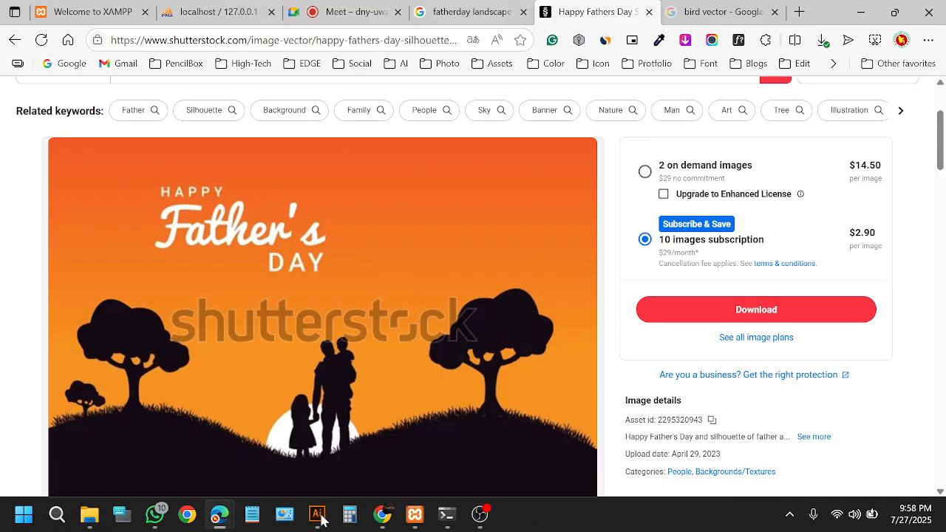
pyautogui.scroll(-4, 458, 262)
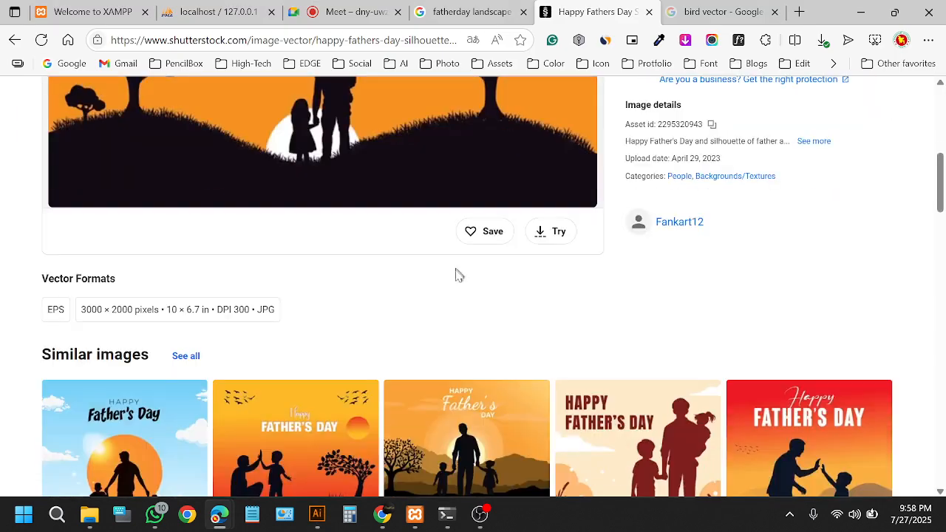
pyautogui.scroll(5, 465, 309)
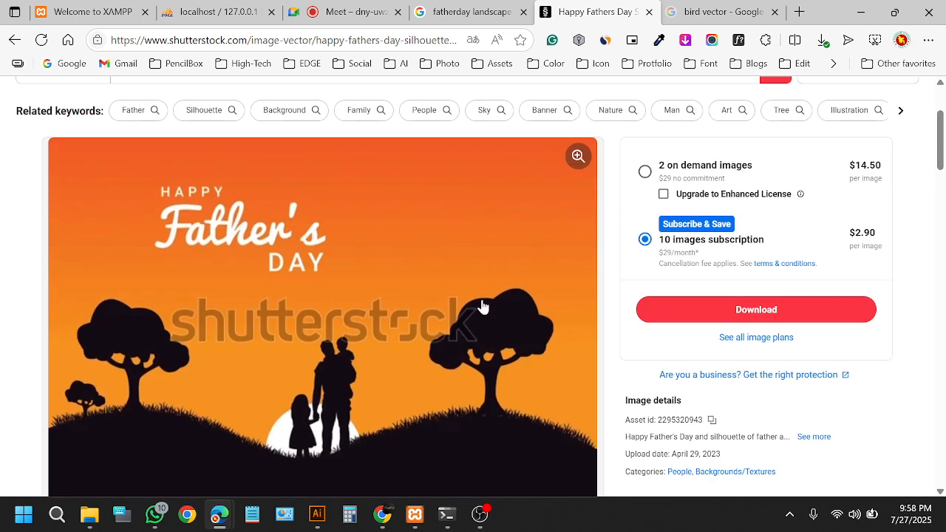
# Step: Switch to Illustrator, inspect the clipped Father's Day illustration on the artboard, and return to the Shutterstock silhouette page in the browser
pyautogui.click(317, 514)
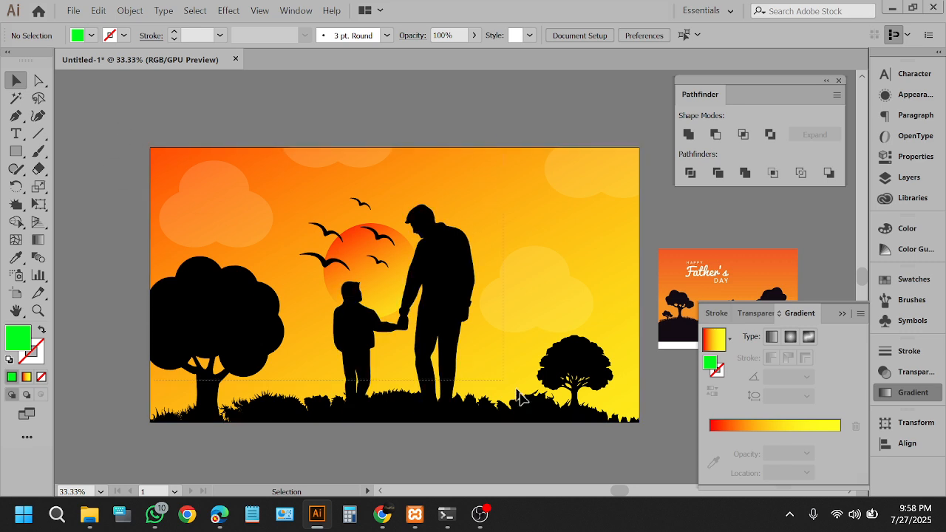
pyautogui.moveTo(623, 431); pyautogui.dragTo(648, 447)
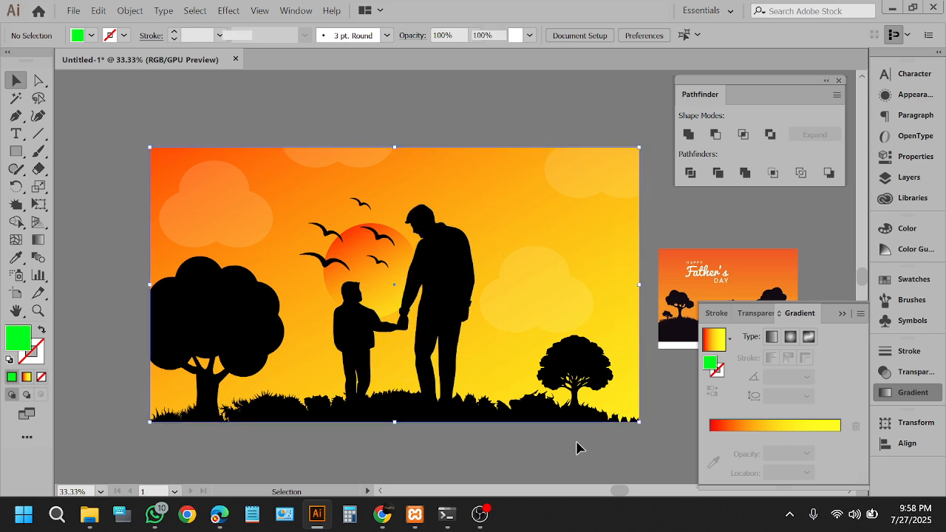
pyautogui.click(576, 448)
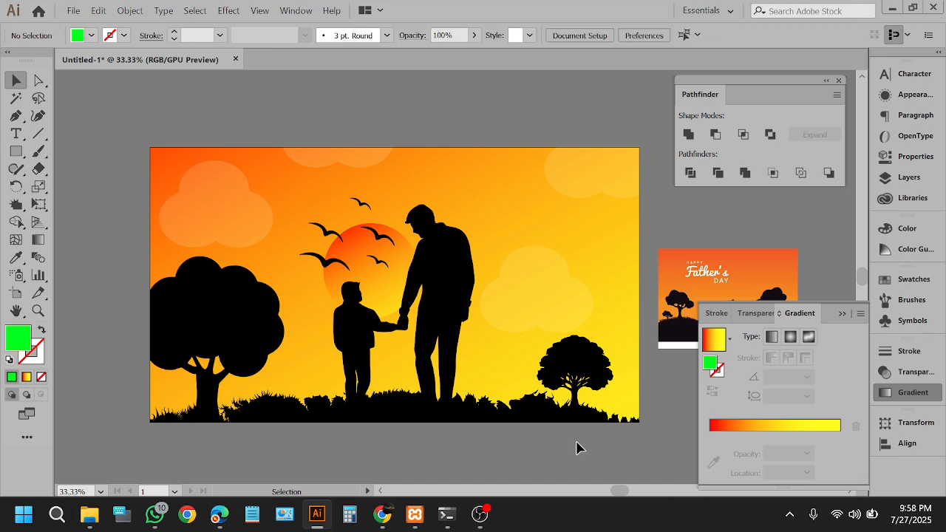
pyautogui.click(581, 422)
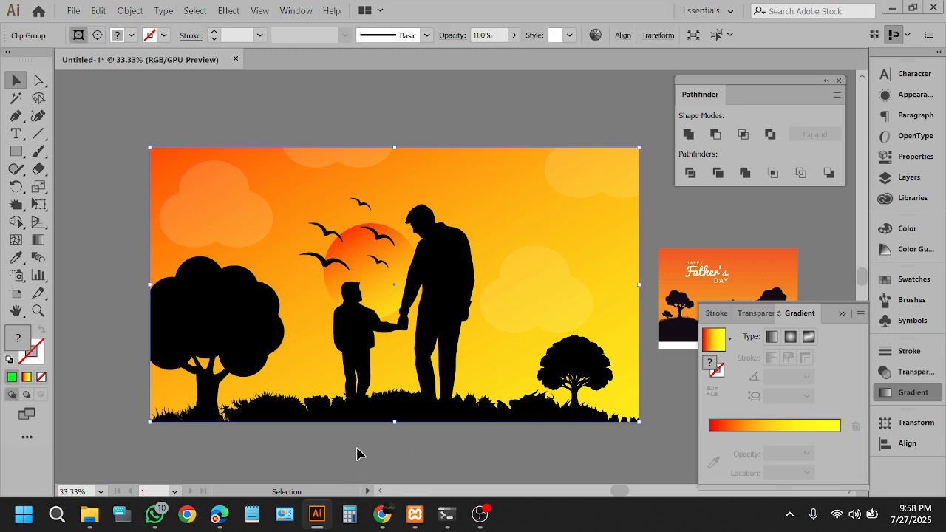
pyautogui.click(507, 458)
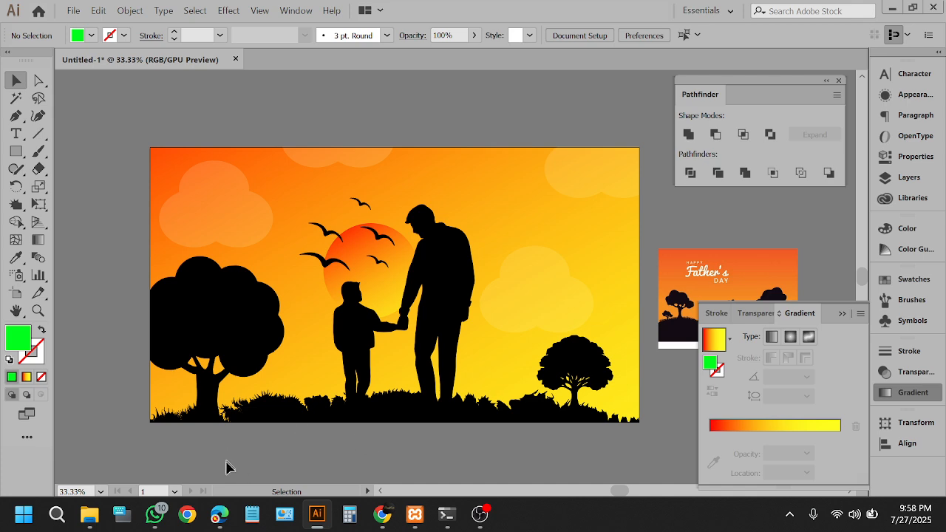
pyautogui.moveTo(221, 516)
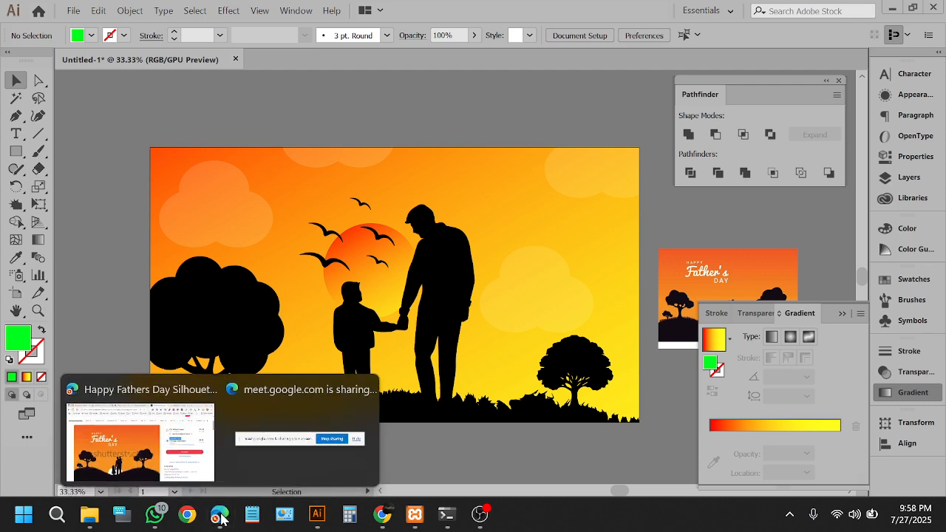
pyautogui.click(164, 441)
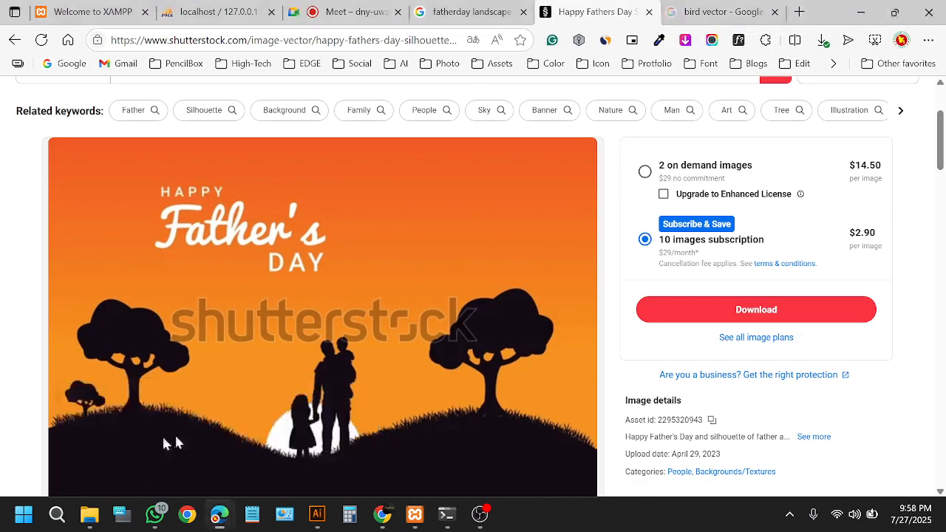
# Step: Switch to the Google Meet call and check the system calendar and the call's remaining-time notice
pyautogui.click(352, 10)
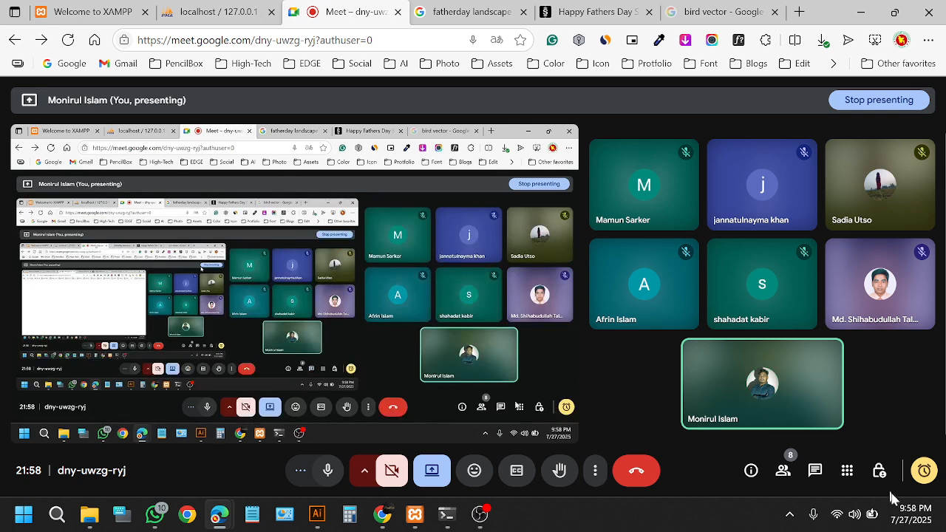
pyautogui.click(909, 517)
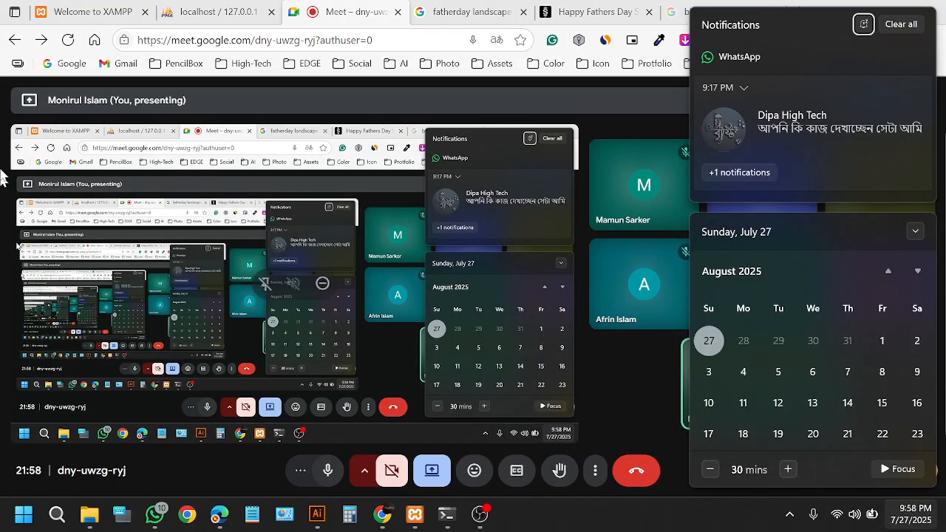
pyautogui.click(8, 191)
pyautogui.click(664, 515)
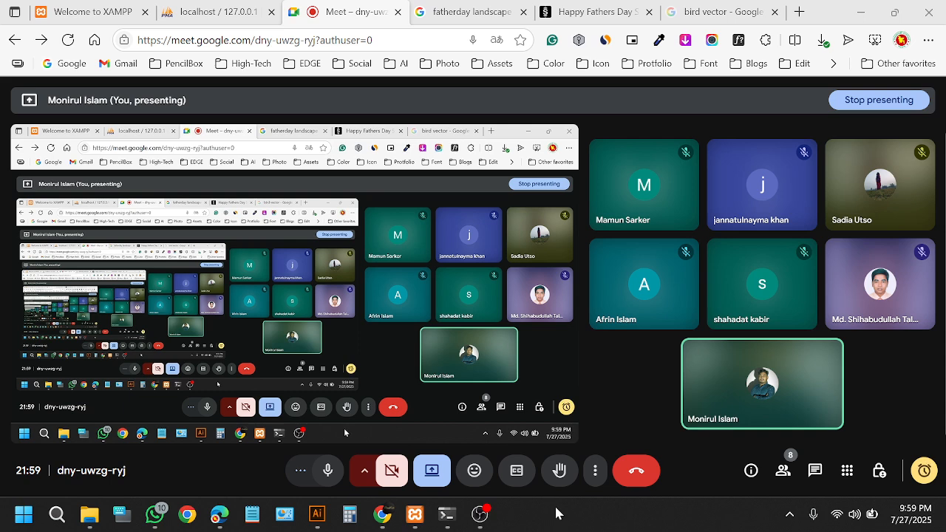
pyautogui.click(928, 471)
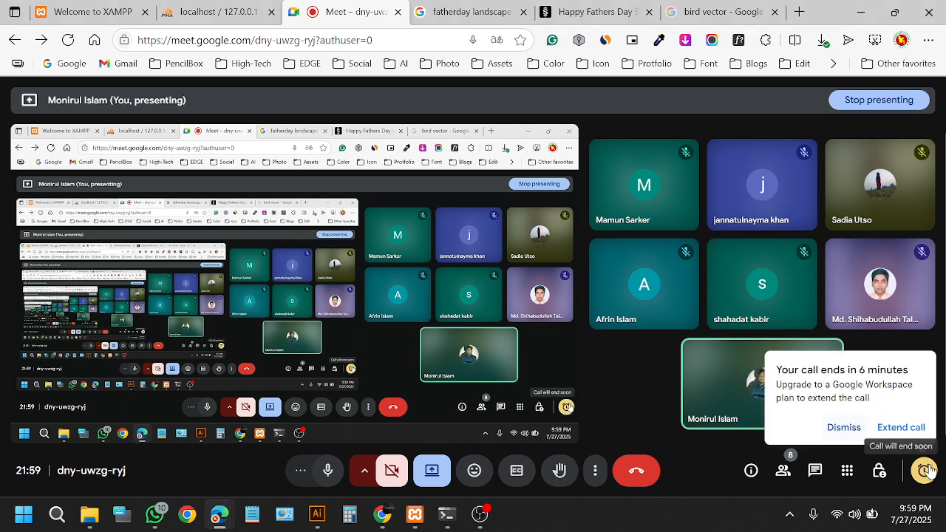
pyautogui.click(709, 524)
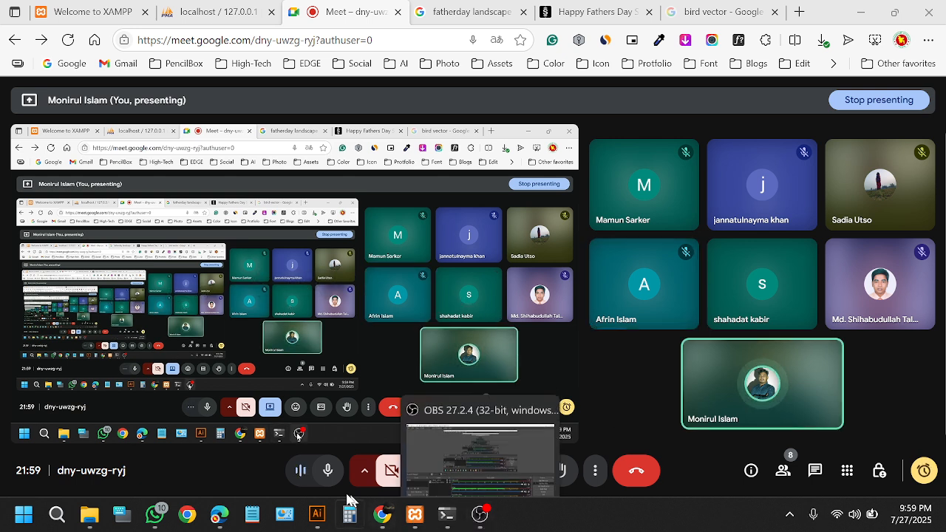
# Step: Switch back to Illustrator and check the extent of the illustration's clip group, leaving it deselected
pyautogui.moveTo(309, 512)
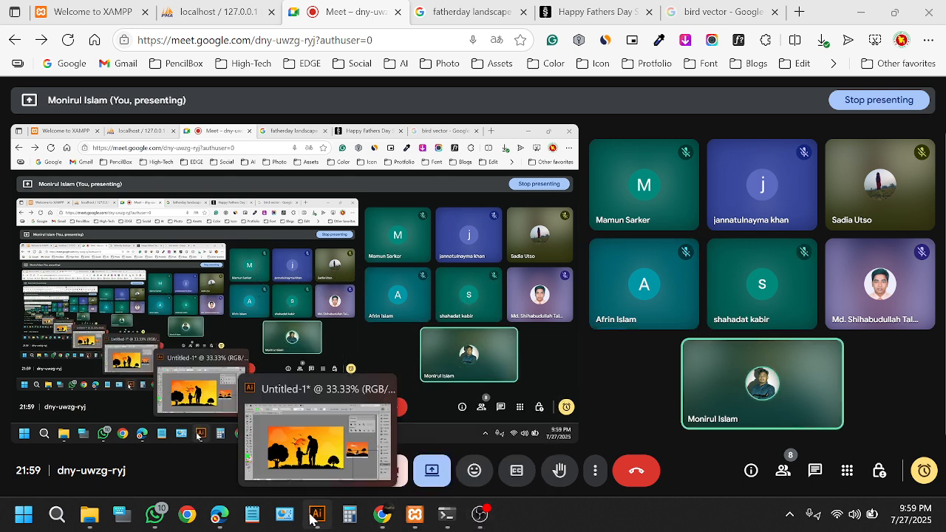
pyautogui.click(311, 514)
pyautogui.click(418, 423)
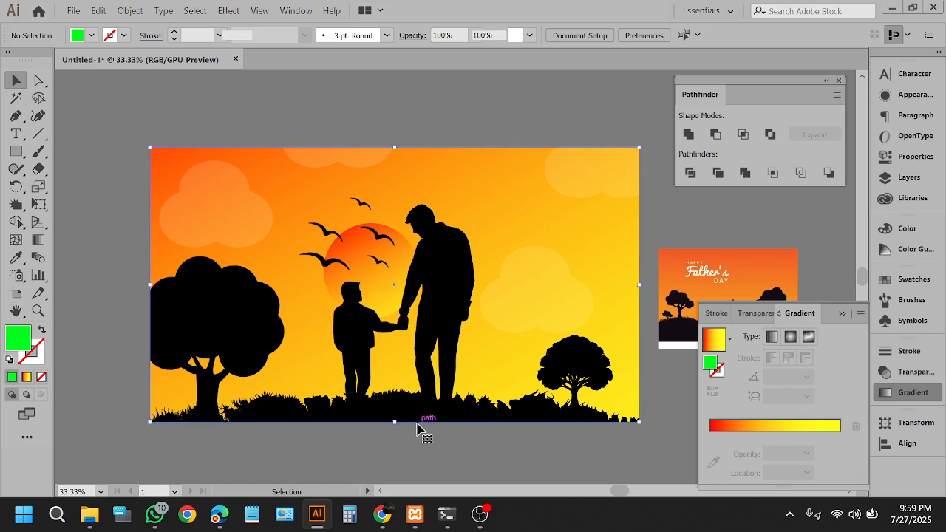
pyautogui.click(412, 453)
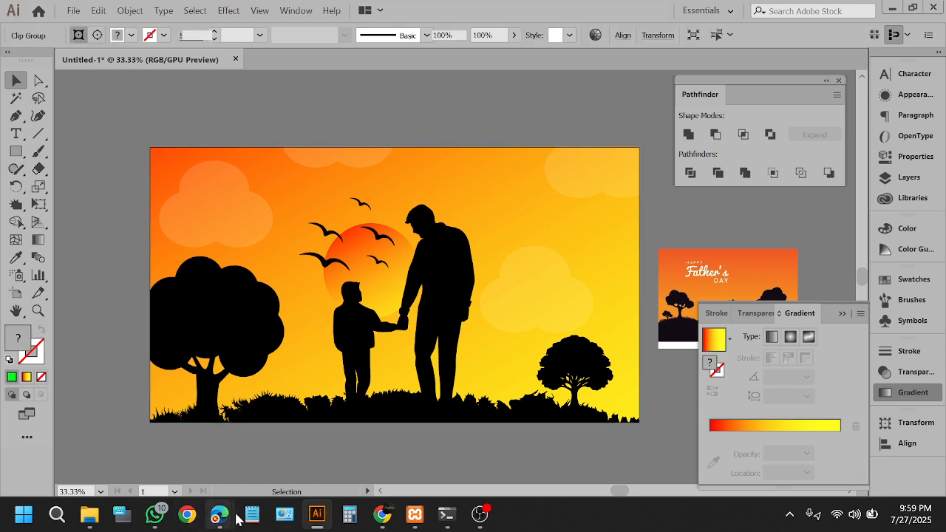
# Step: Return to the Google Meet call in the browser and bring up the OBS window with the recording controls
pyautogui.moveTo(221, 514)
pyautogui.click(185, 460)
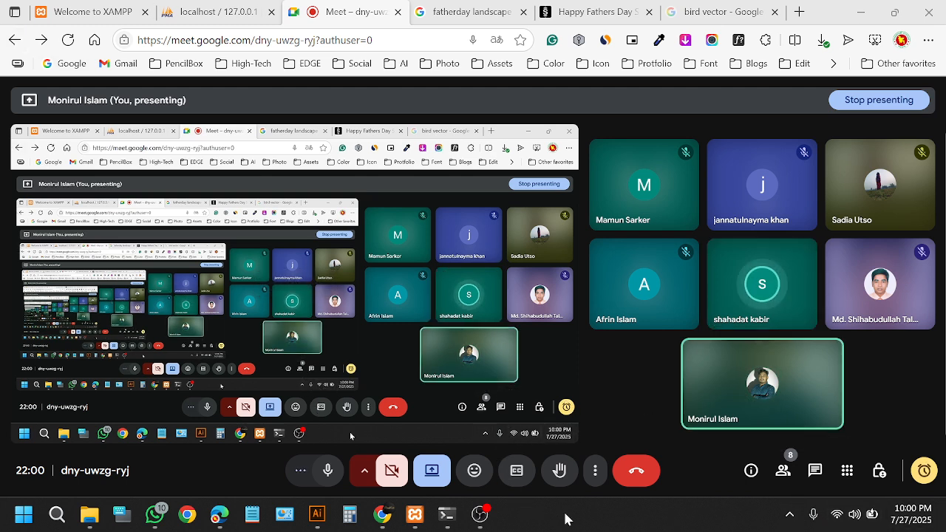
pyautogui.click(481, 516)
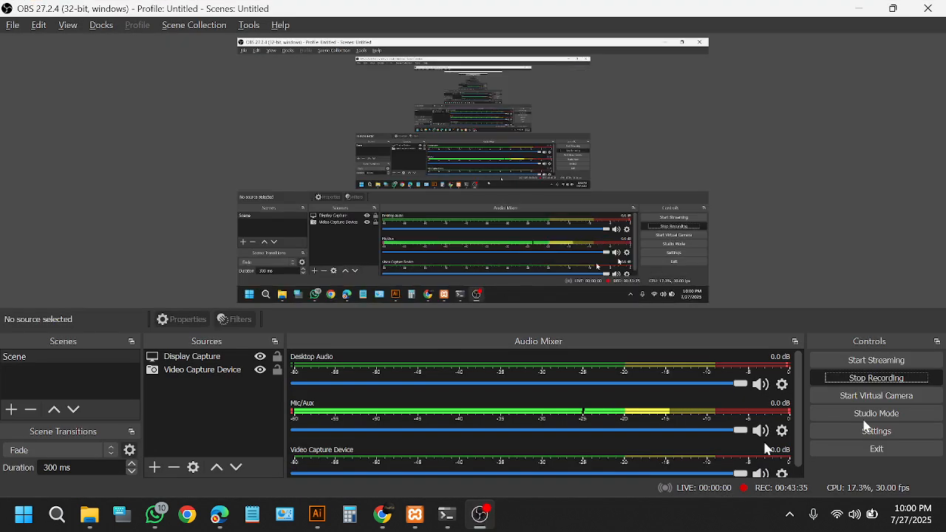